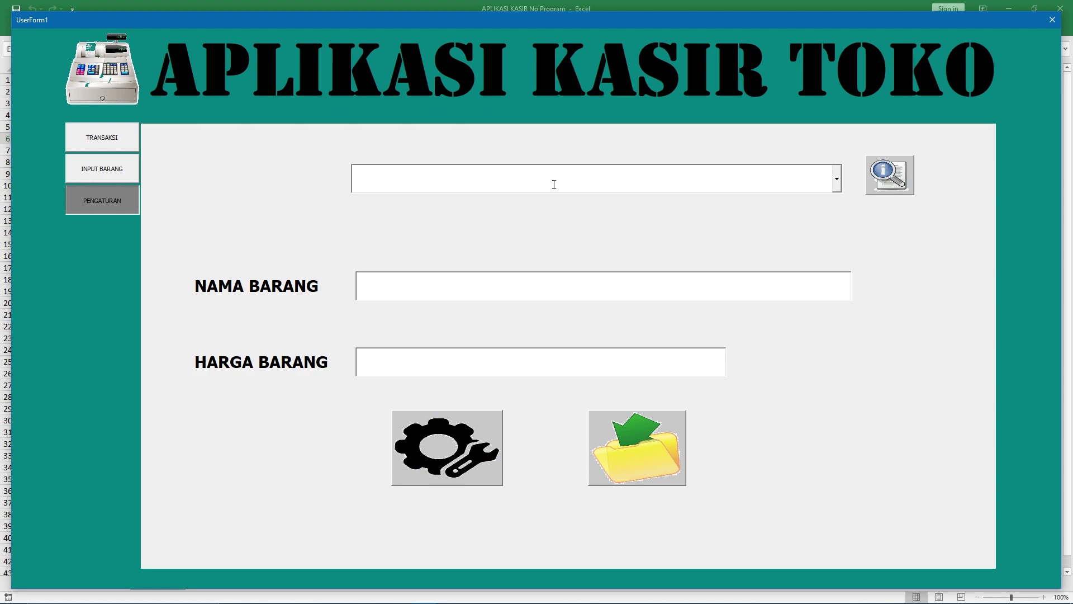
- Look through the INPUT BARANG and TRANSAKSI pages of the finished cashier form
{"action": "left_click", "coordinate": [111, 168]}
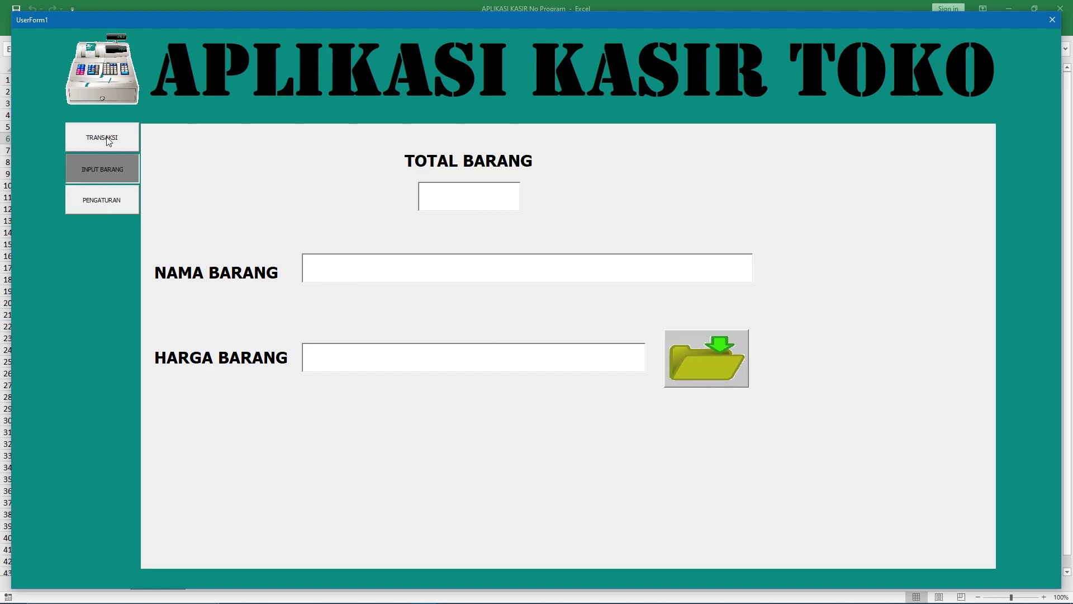
{"action": "left_click", "coordinate": [108, 140]}
{"action": "key", "text": "Tab"}
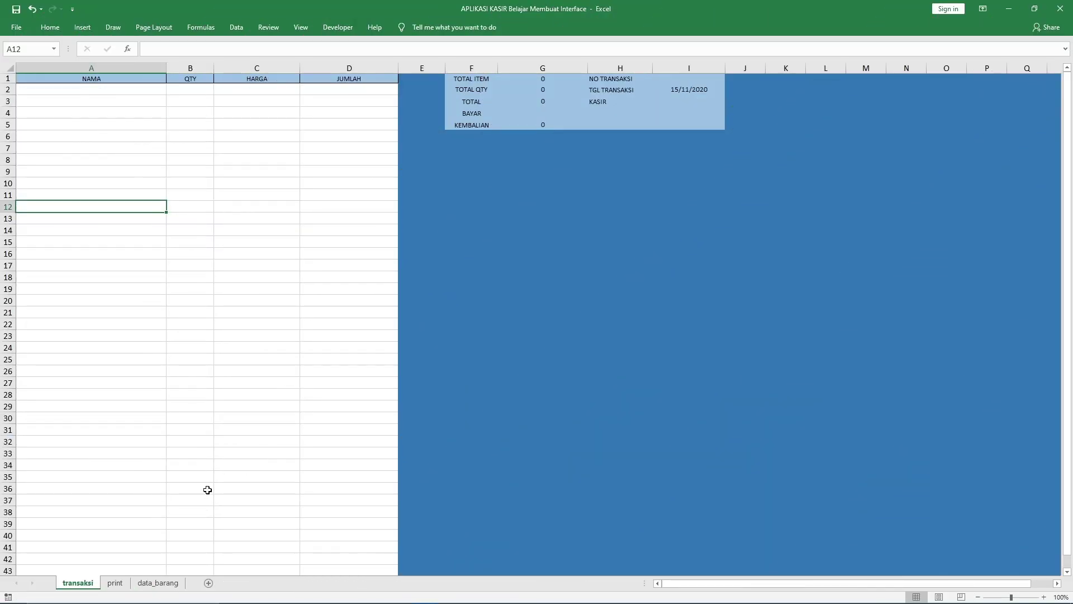
- Examine the layout of the transaksi, print and data_barang worksheets in the workbook
{"action": "left_click", "coordinate": [200, 452]}
{"action": "left_click", "coordinate": [146, 422]}
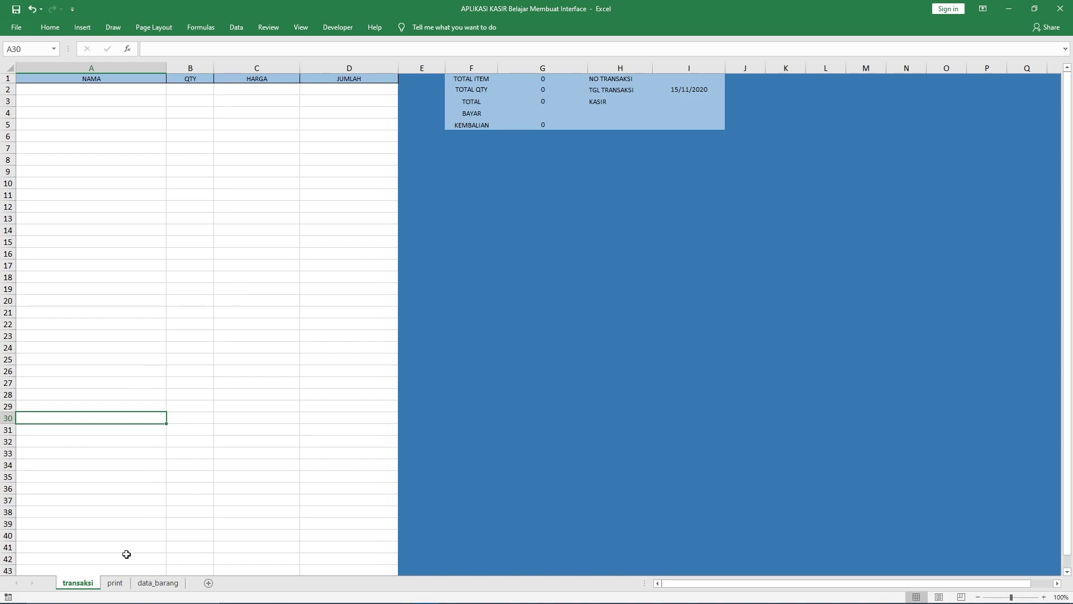
{"action": "left_click", "coordinate": [115, 583]}
{"action": "left_click", "coordinate": [158, 583]}
{"action": "left_click", "coordinate": [115, 583]}
{"action": "left_click", "coordinate": [83, 584]}
{"action": "left_click", "coordinate": [128, 101]}
{"action": "left_click", "coordinate": [337, 104]}
{"action": "left_click", "coordinate": [280, 101]}
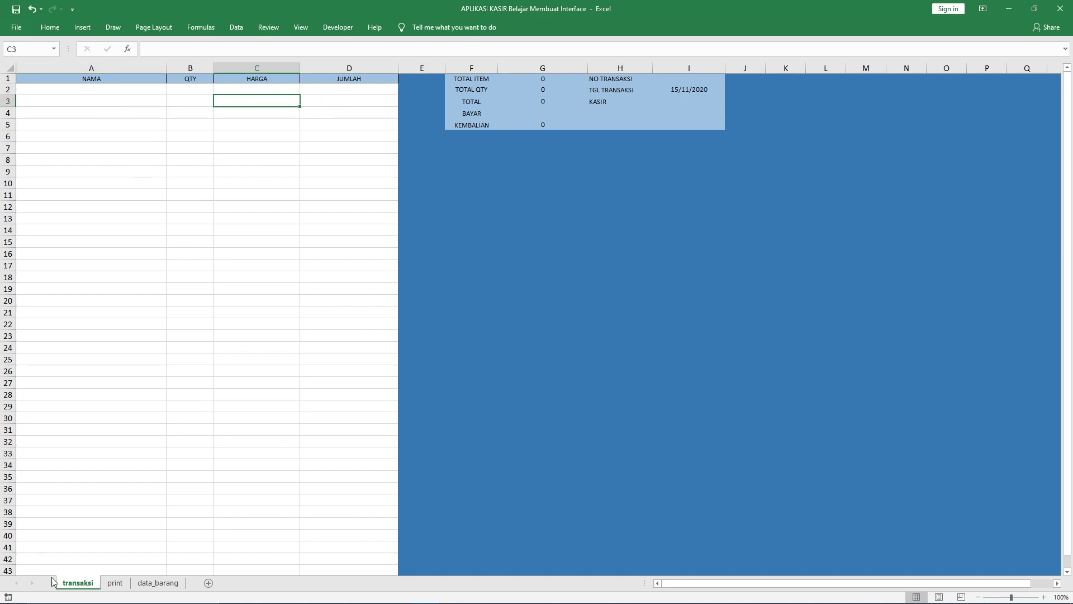
{"action": "left_click", "coordinate": [116, 583]}
{"action": "left_click", "coordinate": [206, 139]}
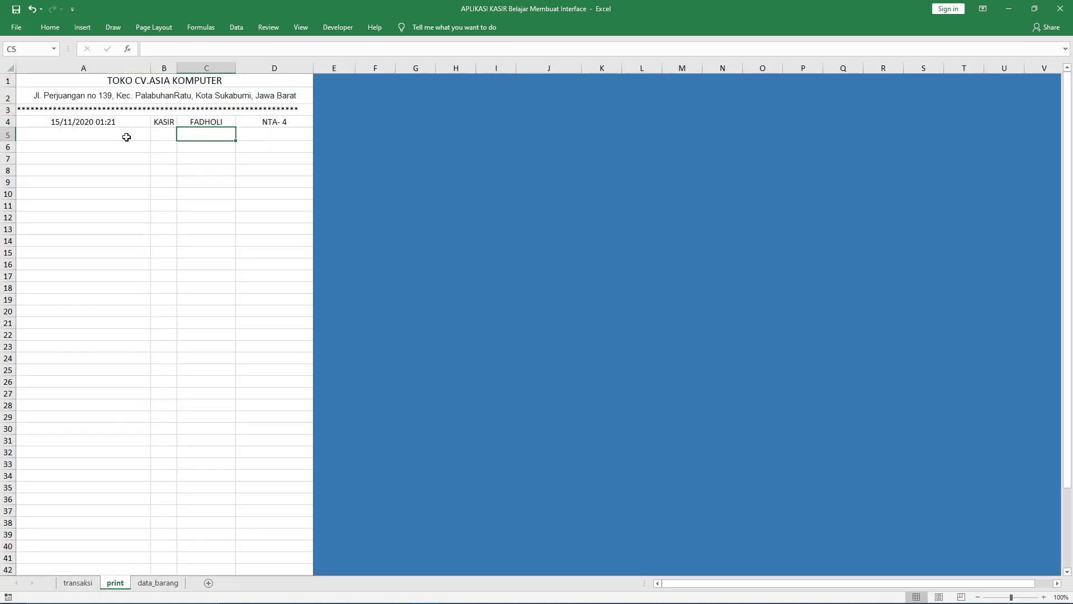
{"action": "left_click", "coordinate": [157, 583]}
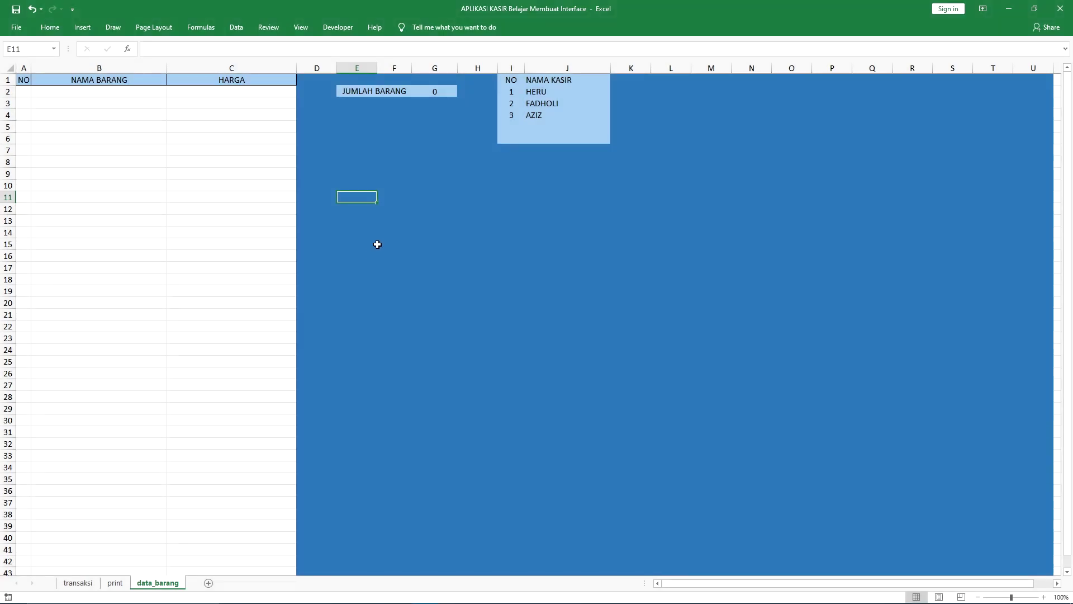
- Open the Visual Basic editor and insert a new UserForm into the workbook's project
{"action": "left_click", "coordinate": [339, 28]}
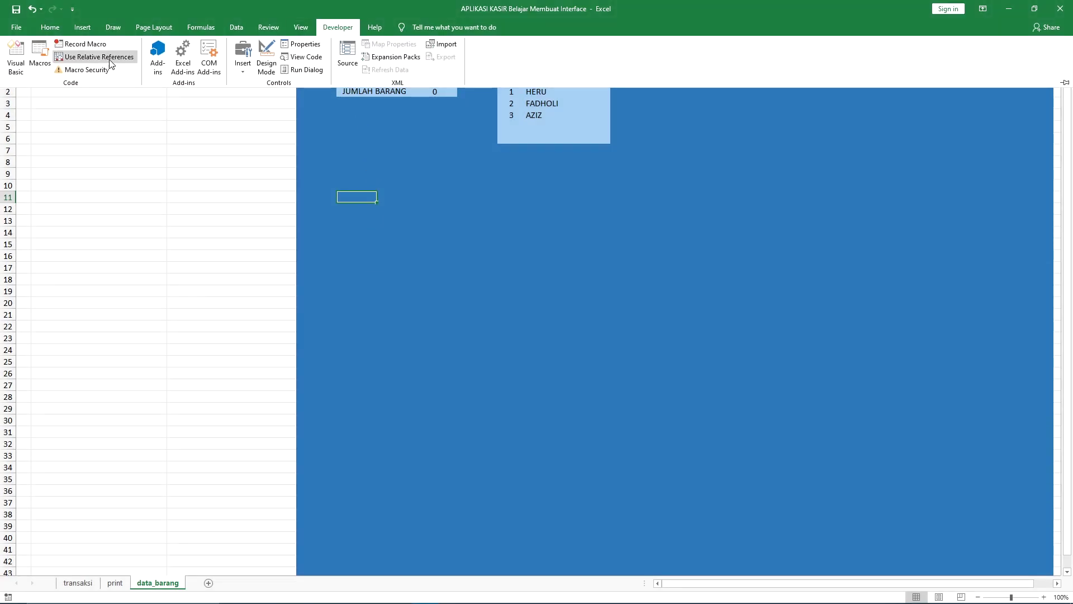
{"action": "left_click", "coordinate": [13, 57]}
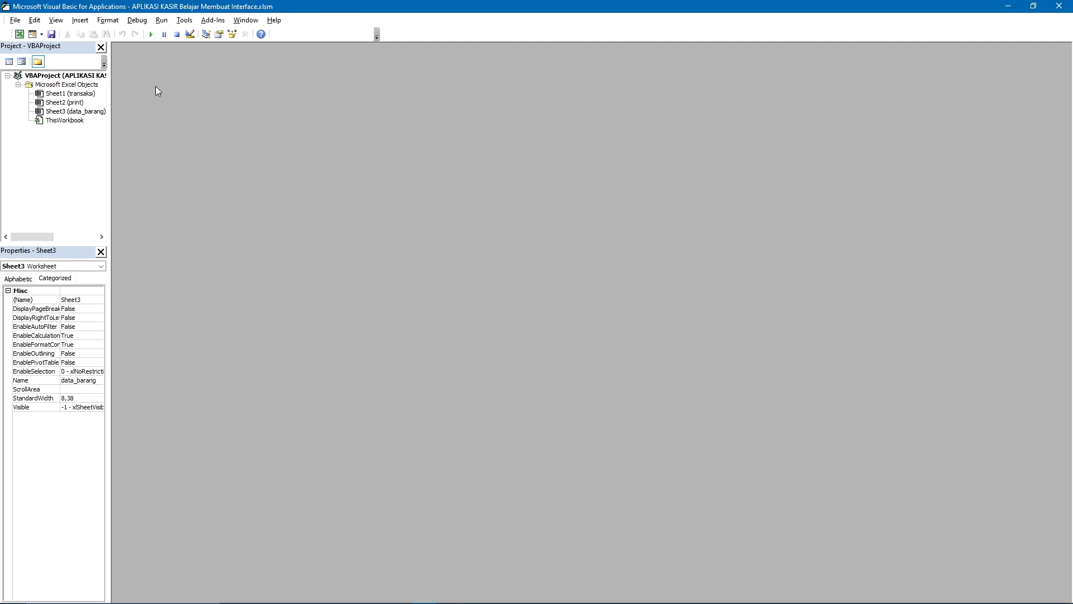
{"action": "left_click", "coordinate": [80, 20]}
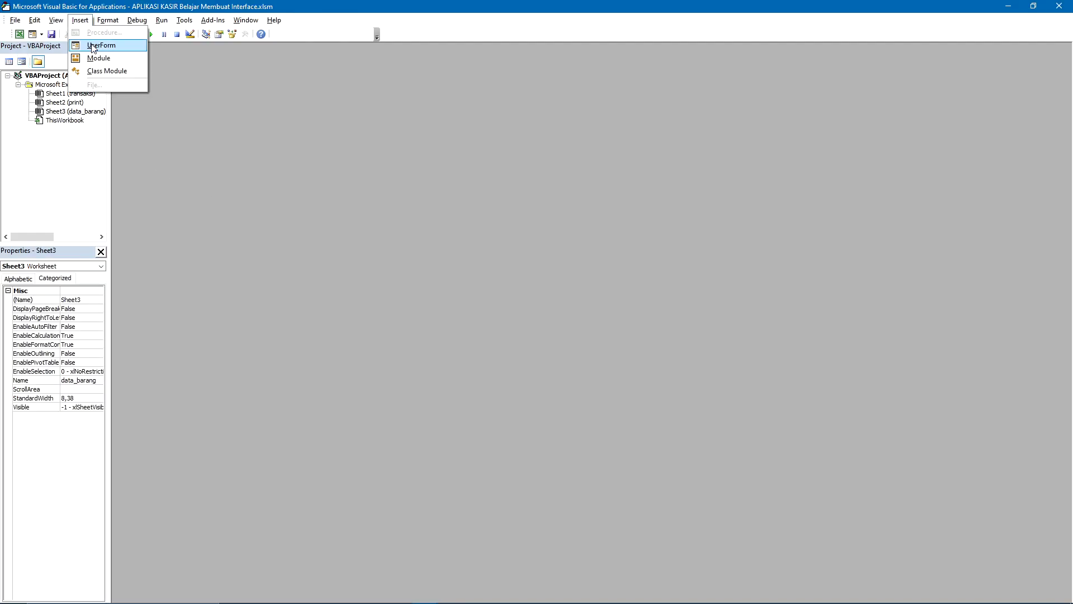
{"action": "left_click", "coordinate": [96, 45]}
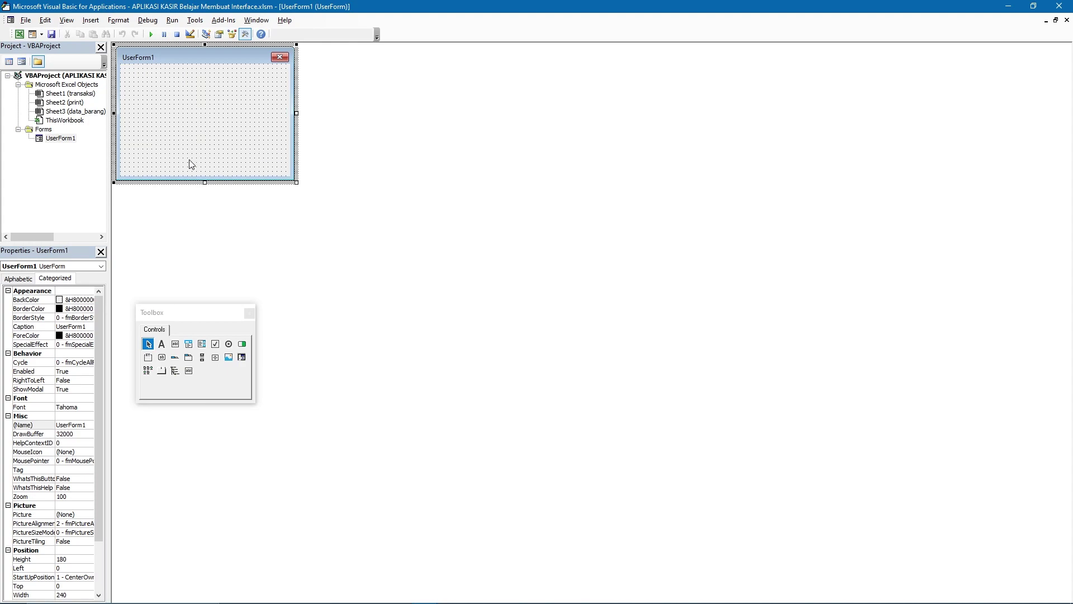
- Set the UserForm's height to 780 and its width to 1420
{"action": "left_click_drag", "start_coordinate": [101, 316], "coordinate": [95, 408]}
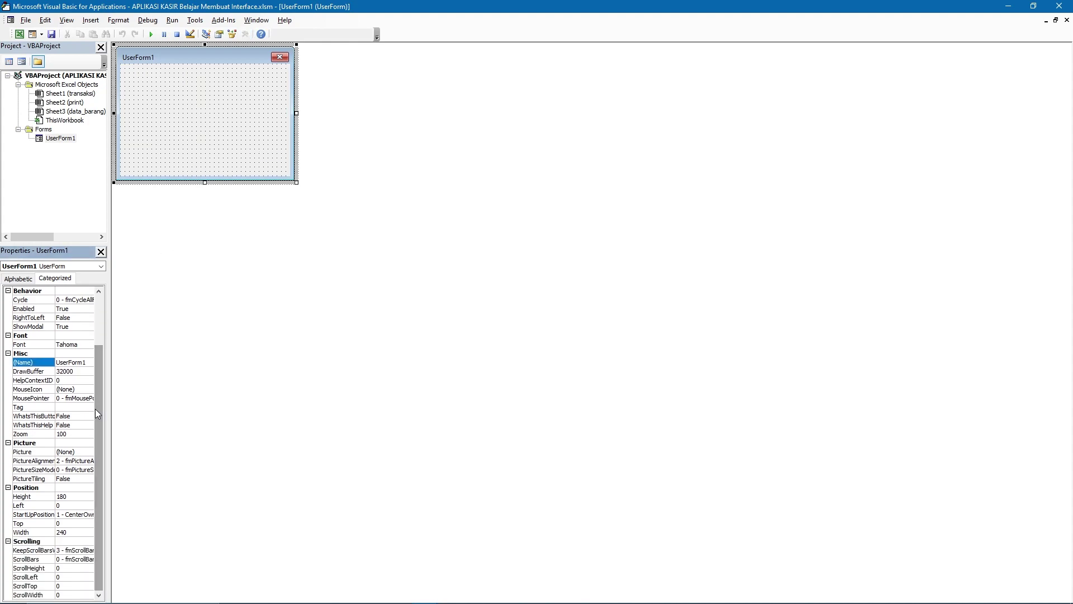
{"action": "left_click", "coordinate": [76, 498]}
{"action": "left_click", "coordinate": [58, 496]}
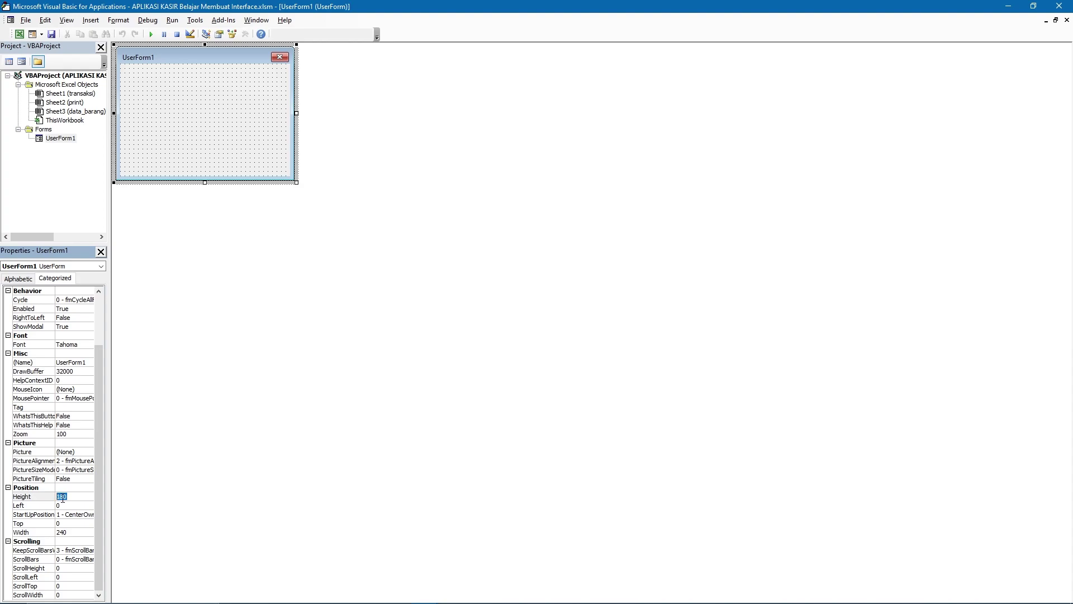
{"action": "type", "text": "780"}
{"action": "left_click", "coordinate": [81, 532]}
{"action": "left_click", "coordinate": [51, 532]}
{"action": "type", "text": "14"}
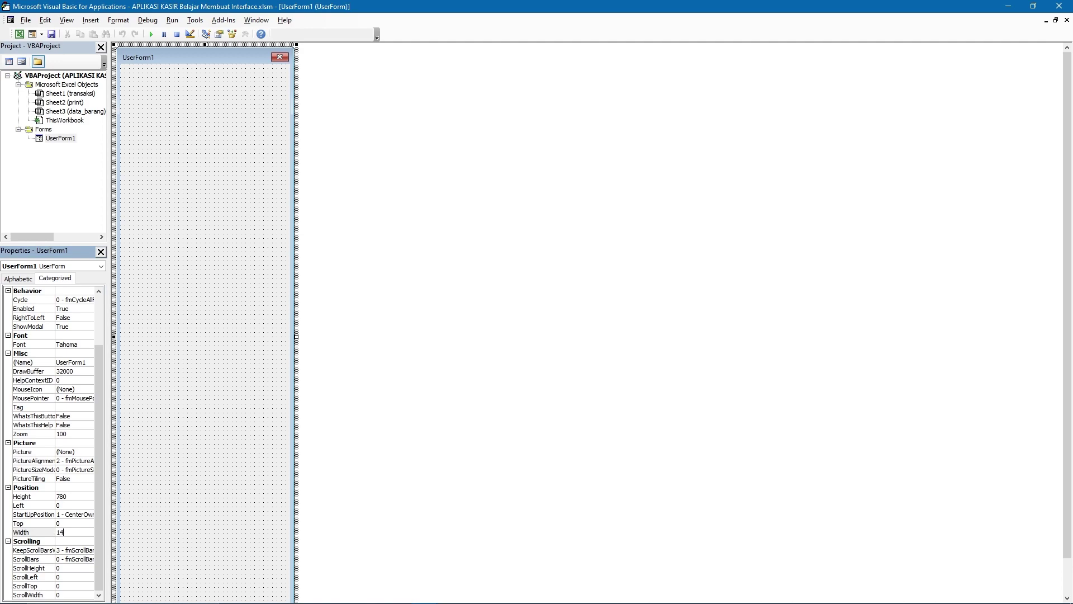
{"action": "left_click", "coordinate": [204, 424]}
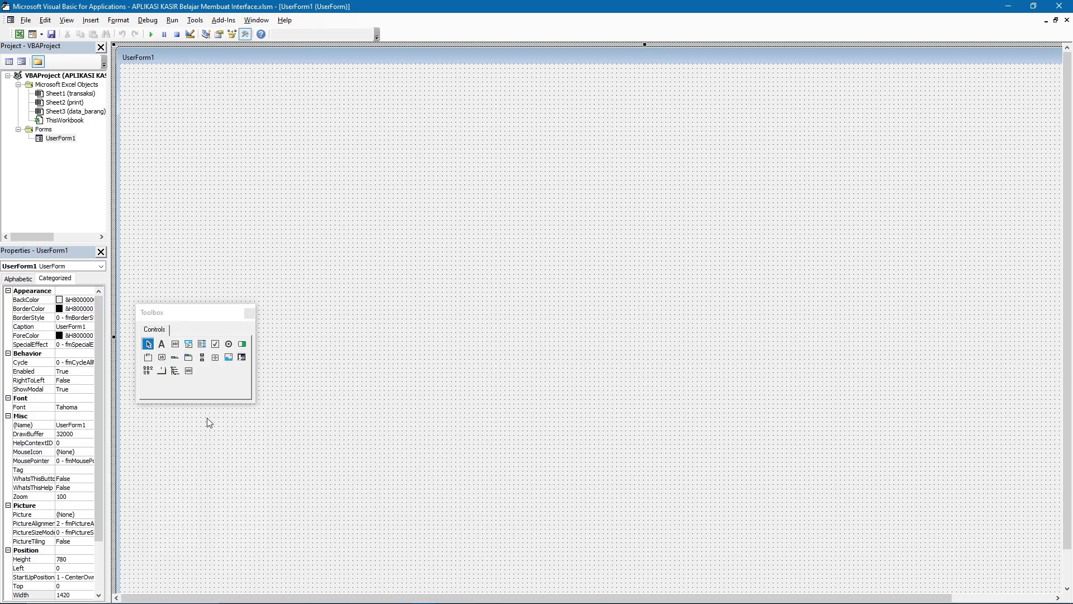
- Draw a MultiPage control in the middle of the form, about 822 wide and 504 high
{"action": "left_click_drag", "start_coordinate": [190, 321], "coordinate": [212, 382]}
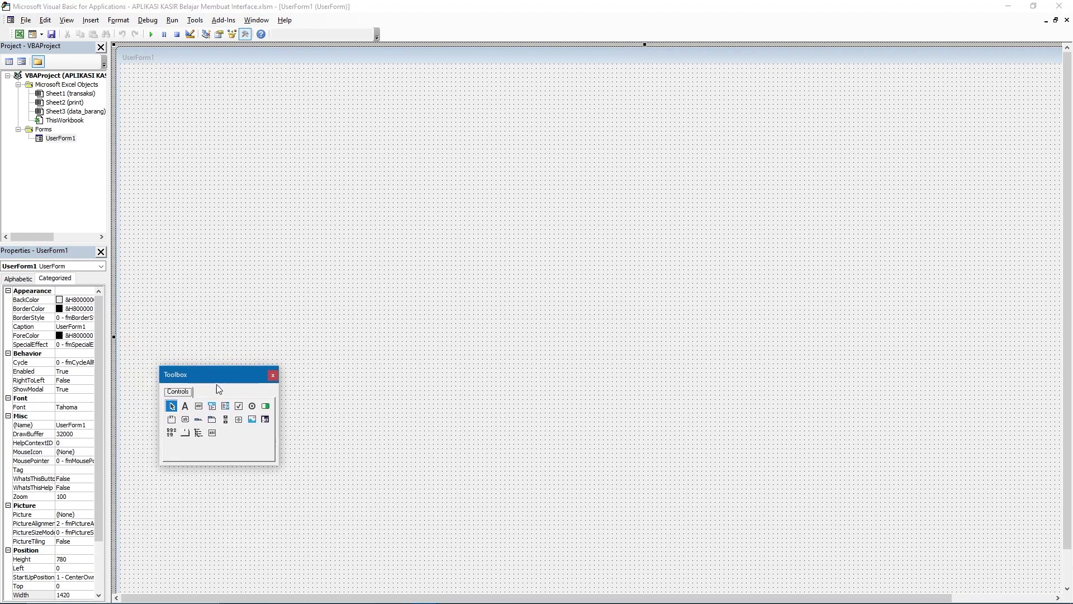
{"action": "left_click", "coordinate": [212, 419]}
{"action": "left_click_drag", "start_coordinate": [230, 175], "coordinate": [833, 544]}
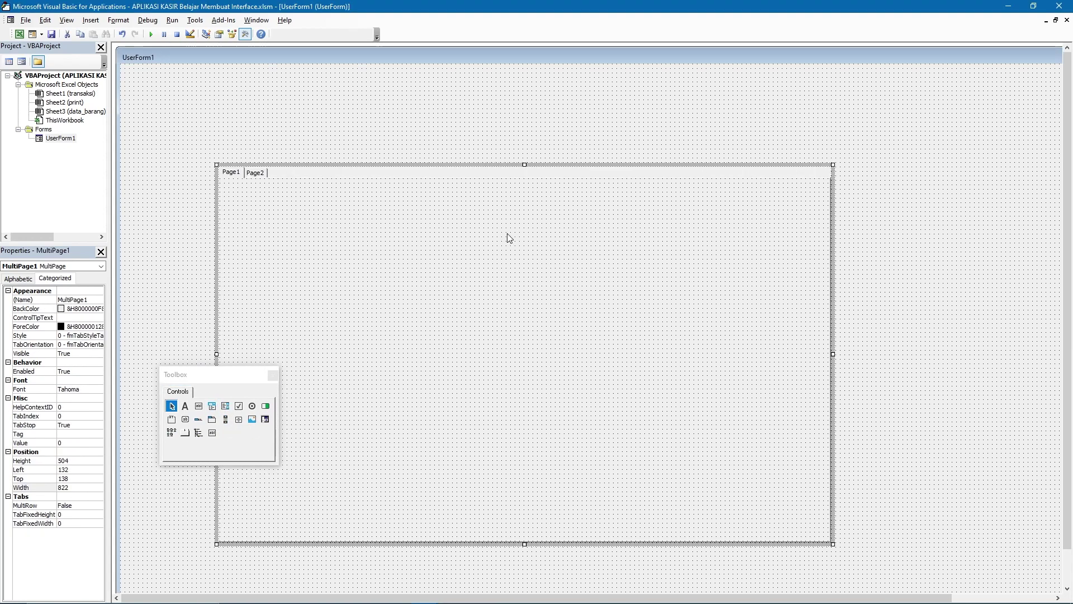
- Set the MultiPage's height to 625 and its width to 1250
{"action": "left_click", "coordinate": [81, 461]}
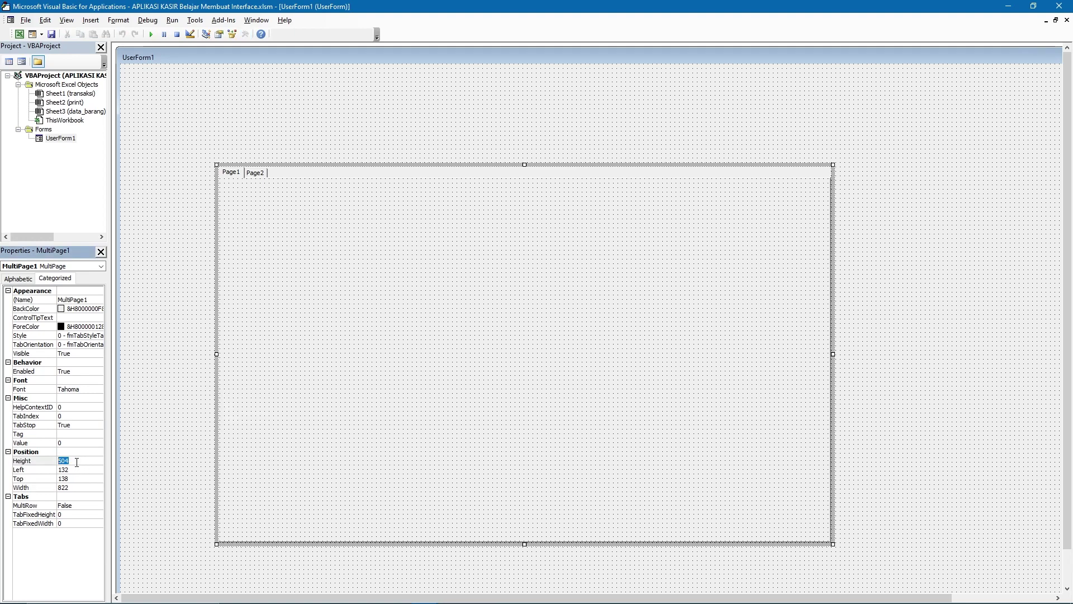
{"action": "type", "text": "625"}
{"action": "key", "text": "Return"}
{"action": "left_click", "coordinate": [59, 487]}
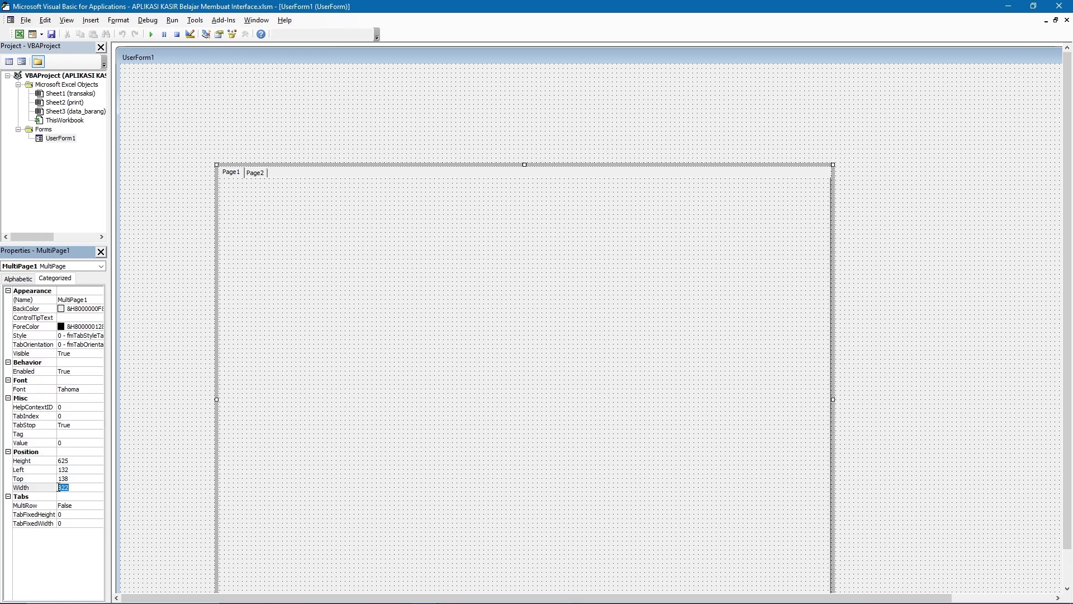
{"action": "type", "text": "1250"}
{"action": "key", "text": "Return"}
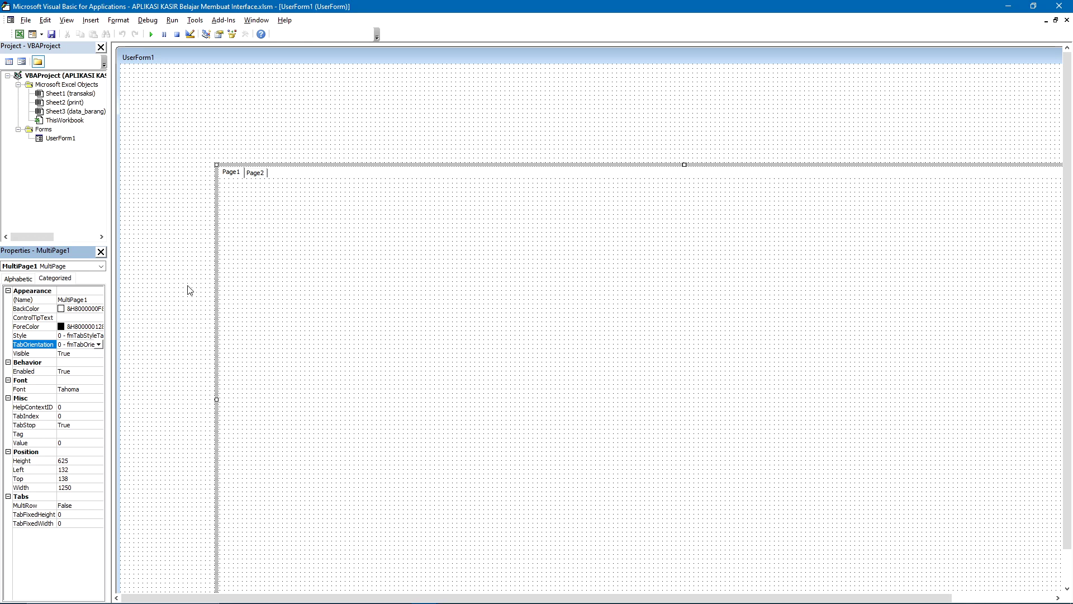
- Set the MultiPage's tab orientation to the left side and its tab style to buttons
{"action": "left_click", "coordinate": [98, 345]}
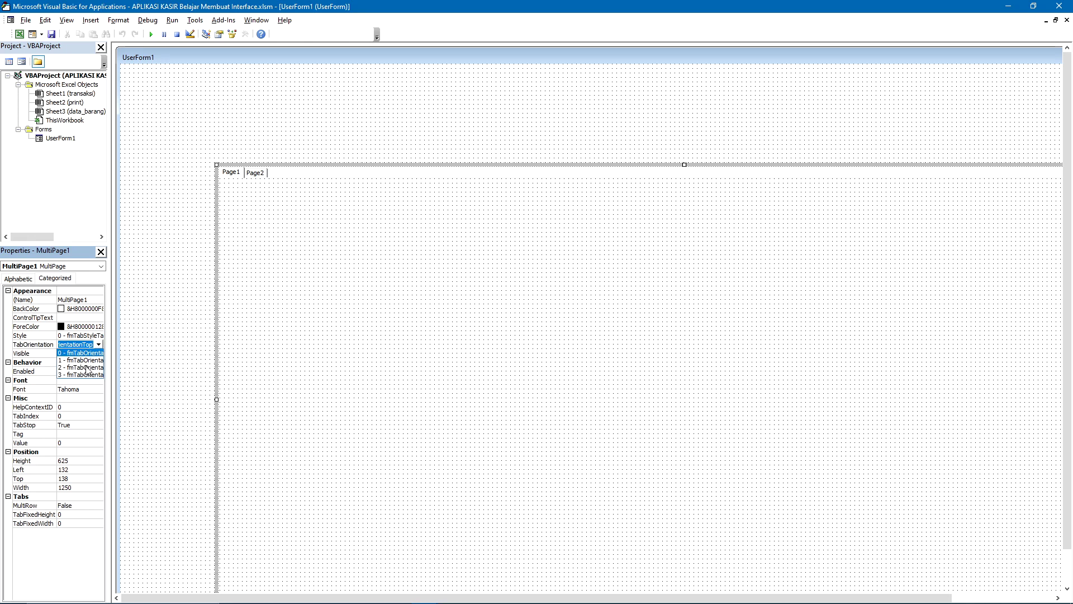
{"action": "left_click", "coordinate": [85, 367]}
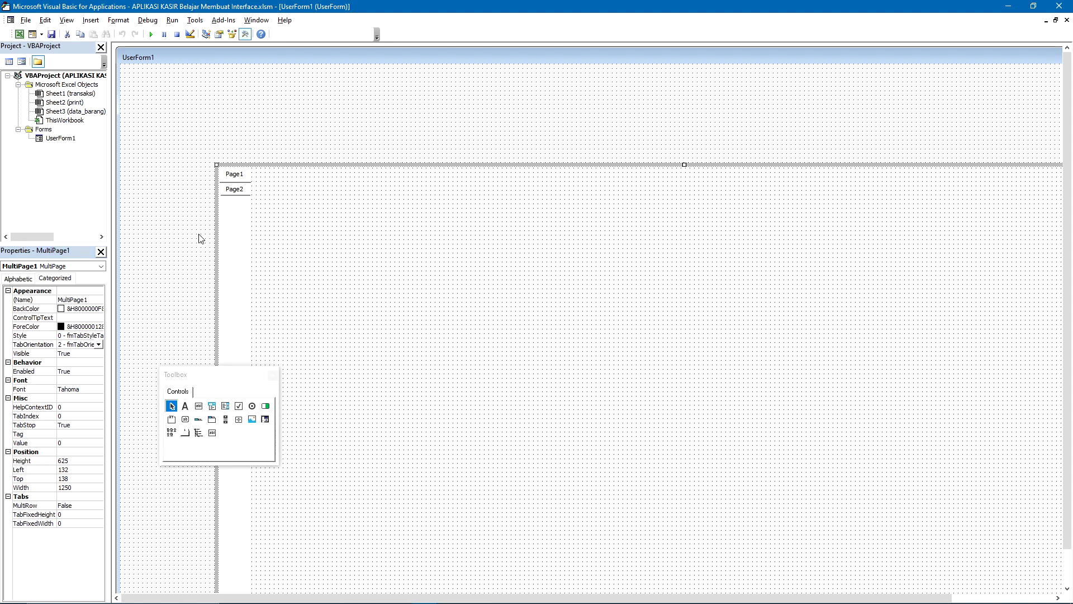
{"action": "left_click", "coordinate": [98, 336]}
{"action": "left_click", "coordinate": [98, 335]}
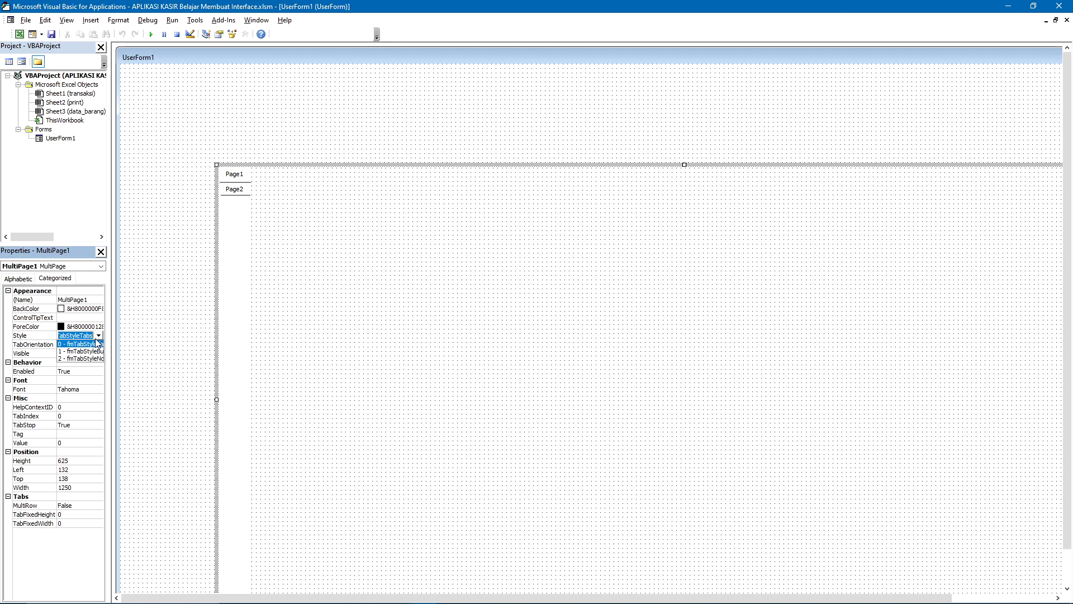
{"action": "left_click", "coordinate": [77, 350]}
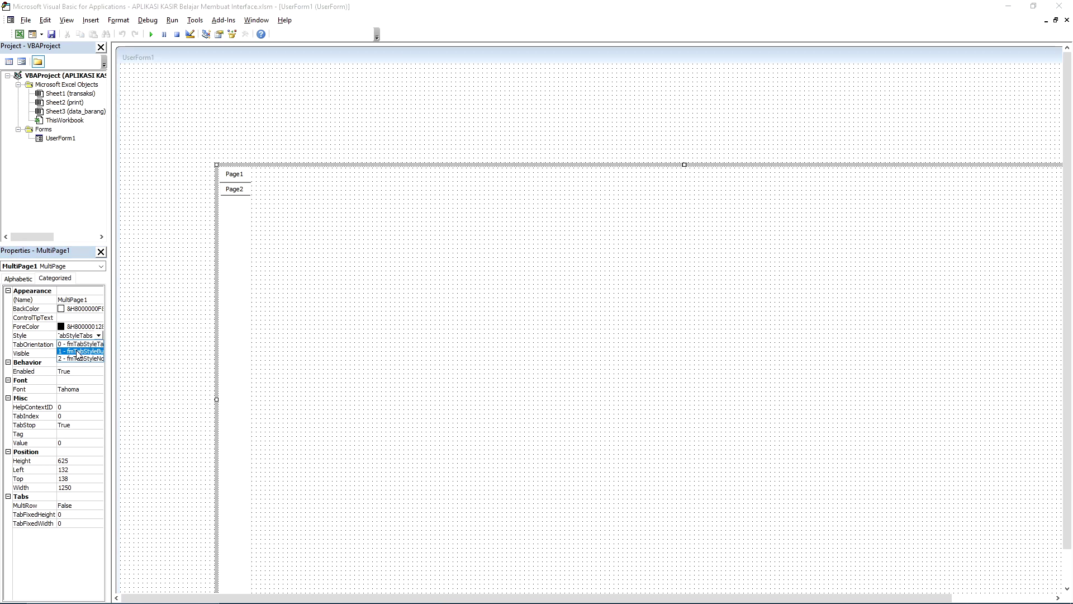
{"action": "left_click", "coordinate": [235, 191]}
{"action": "left_click", "coordinate": [237, 175]}
{"action": "left_click", "coordinate": [216, 229]}
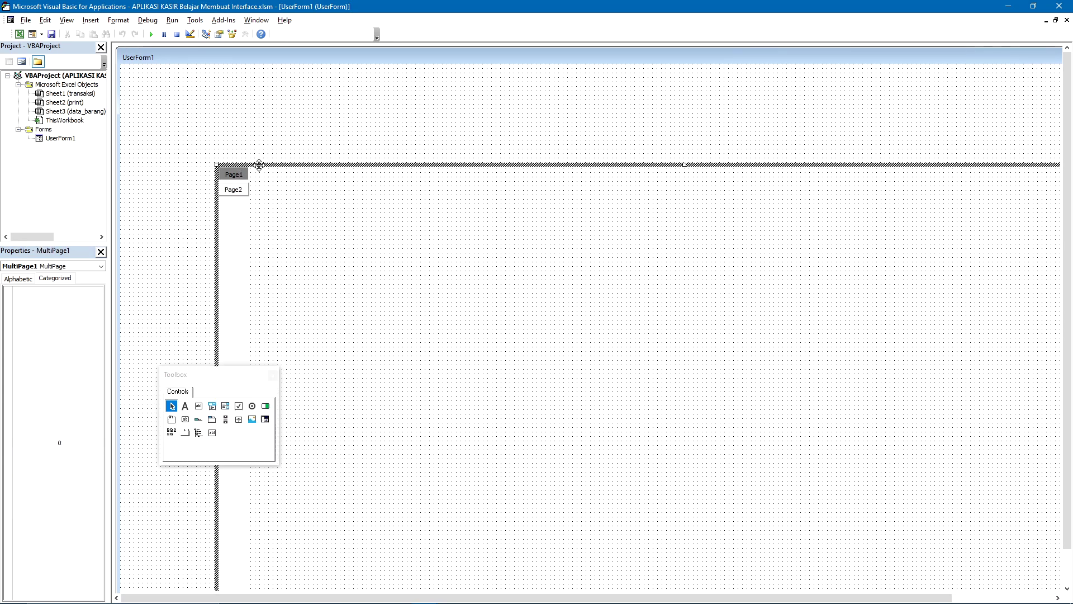
- Give the MultiPage tabs a fixed height of 40 and a fixed width of 100
{"action": "left_click", "coordinate": [74, 513]}
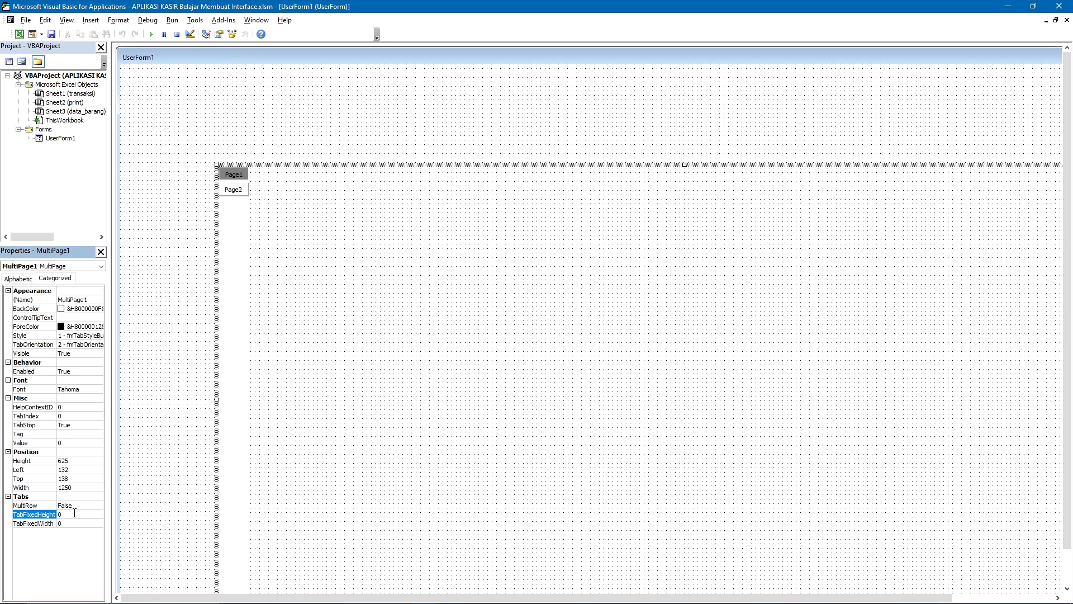
{"action": "left_click_drag", "start_coordinate": [74, 514], "coordinate": [60, 513]}
{"action": "left_click", "coordinate": [71, 524]}
{"action": "left_click_drag", "start_coordinate": [71, 524], "coordinate": [53, 526]}
{"action": "type", "text": "100"}
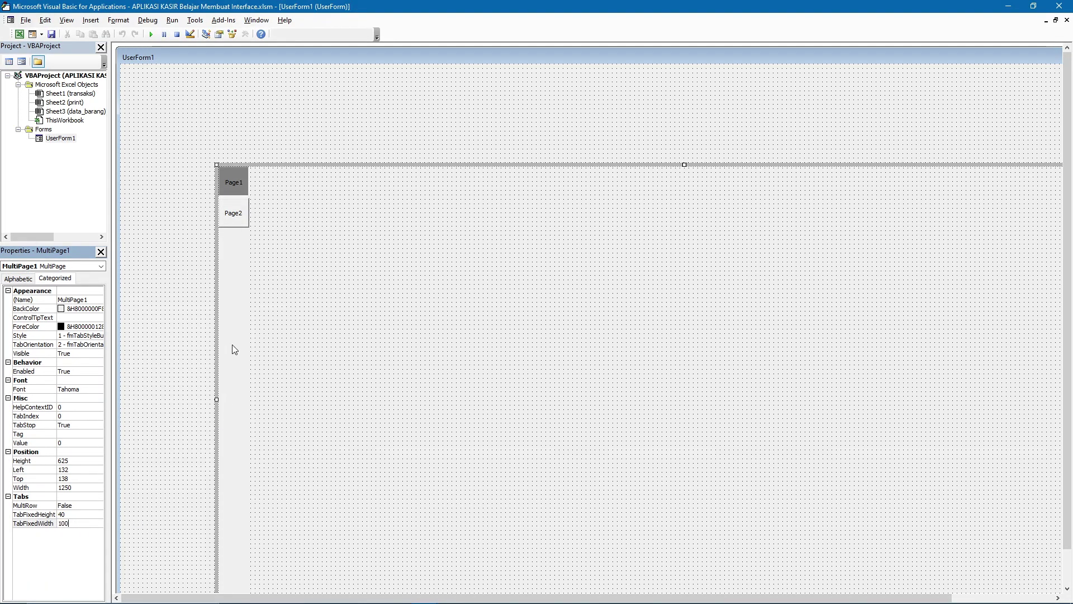
{"action": "left_click", "coordinate": [258, 306]}
- Move the MultiPage up and to the left on the form and add a third page to it
{"action": "left_click_drag", "start_coordinate": [343, 165], "coordinate": [307, 130]}
{"action": "right_click", "coordinate": [219, 215]}
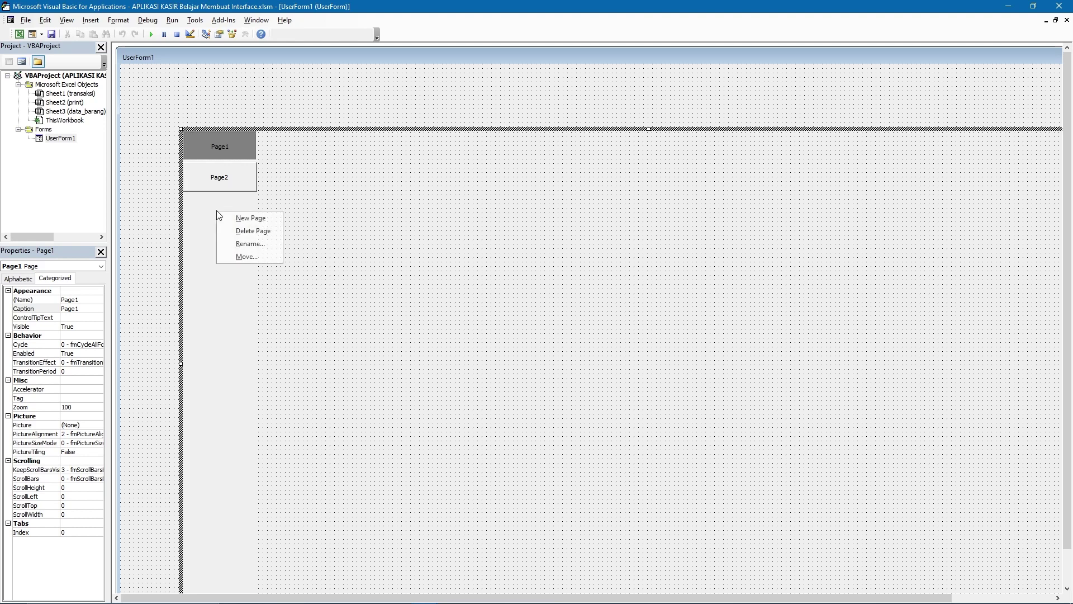
{"action": "left_click", "coordinate": [241, 220]}
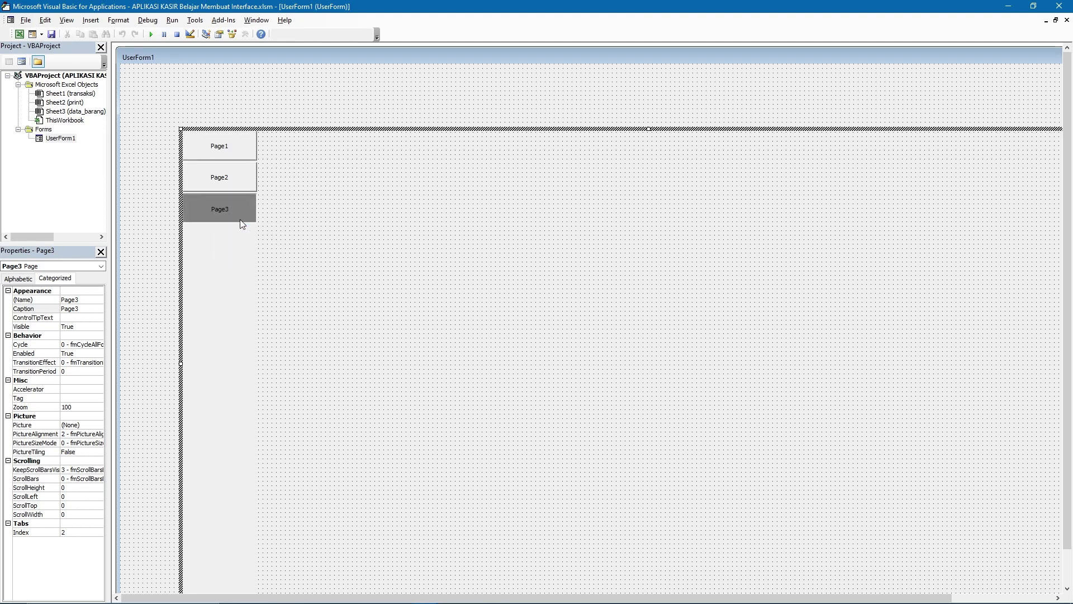
- Set the caption of the first page to TRANSAKSI and the second page to INPUT BARANG
{"action": "left_click", "coordinate": [236, 150]}
{"action": "left_click", "coordinate": [46, 311]}
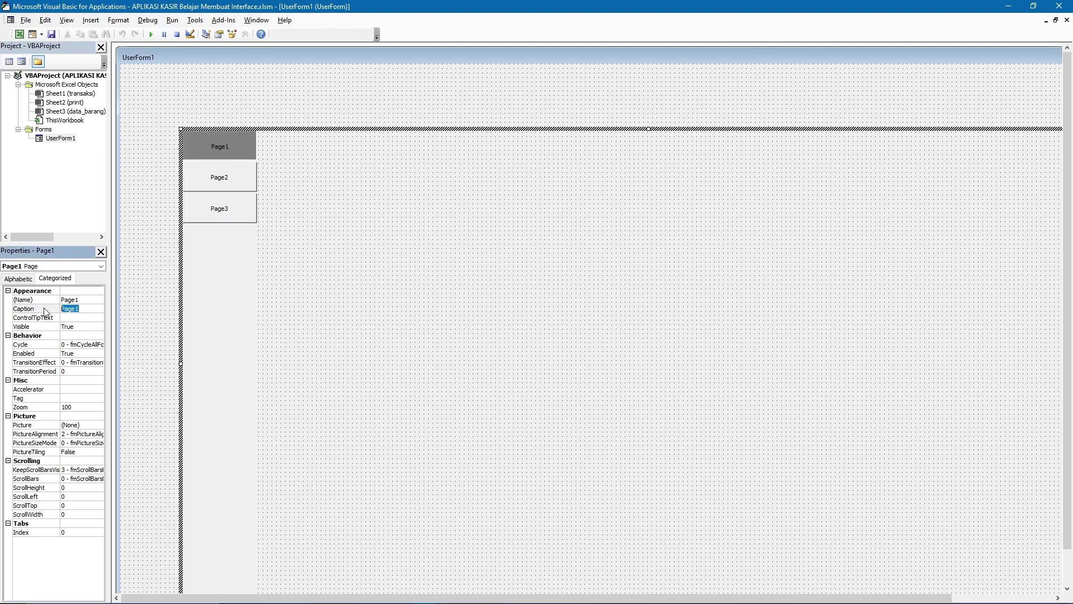
{"action": "type", "text": "TRANSAKSI"}
{"action": "left_click", "coordinate": [228, 170]}
{"action": "left_click", "coordinate": [69, 309]}
{"action": "type", "text": "INPUT B"}
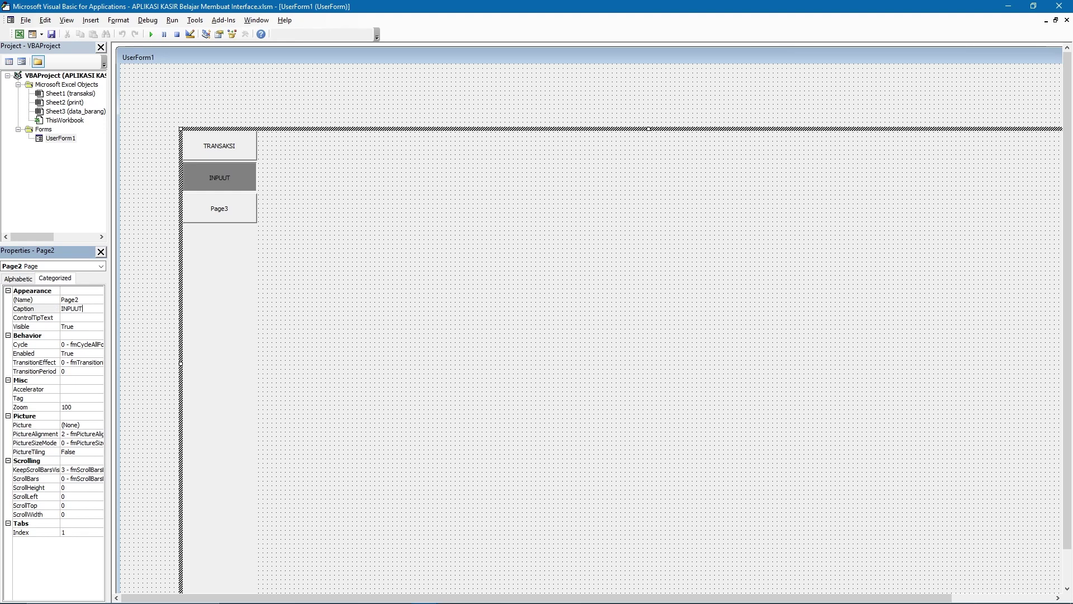
{"action": "type", "text": "ARANG"}
- Set the third page's caption to PENGATURAN
{"action": "left_click", "coordinate": [219, 220]}
{"action": "left_click", "coordinate": [33, 308]}
{"action": "type", "text": "PENGATUR"}
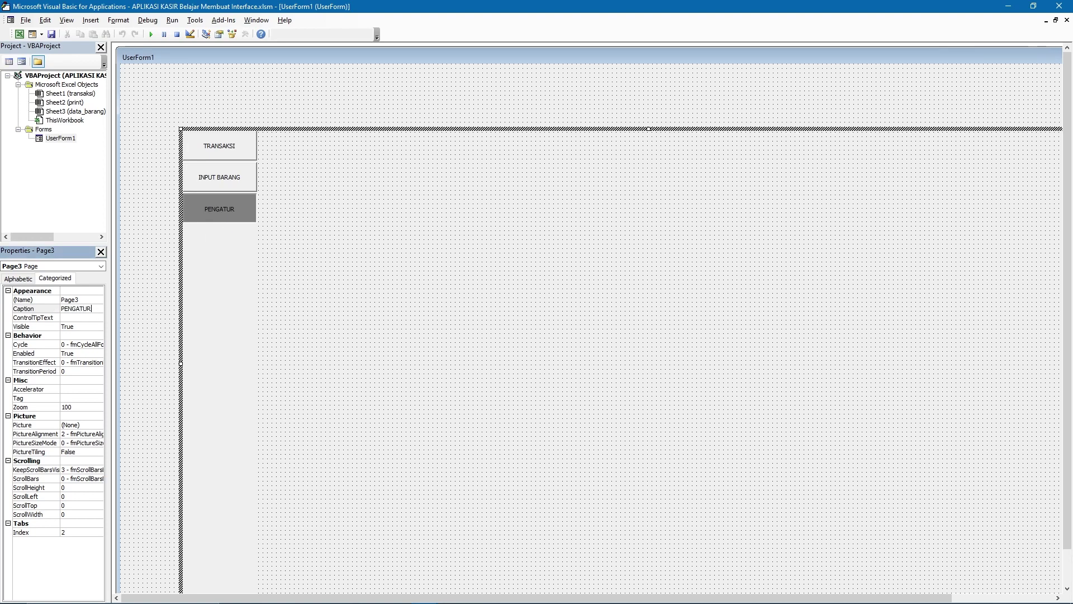
{"action": "type", "text": "AN"}
{"action": "left_click", "coordinate": [293, 180]}
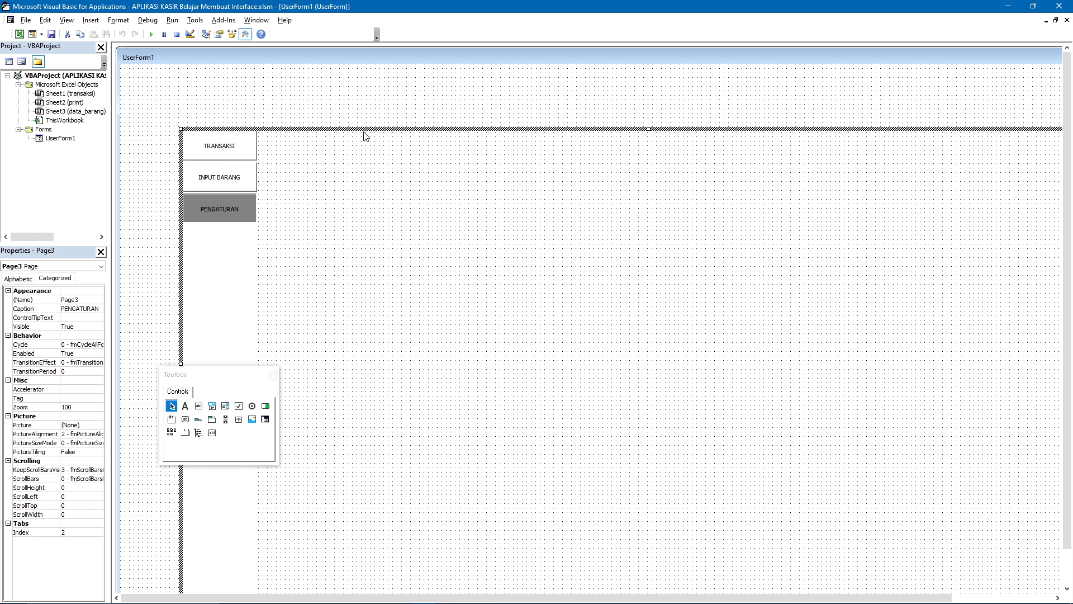
- Shift the MultiPage slightly further up and left, and select the UserForm itself
{"action": "left_click_drag", "start_coordinate": [364, 128], "coordinate": [357, 129]}
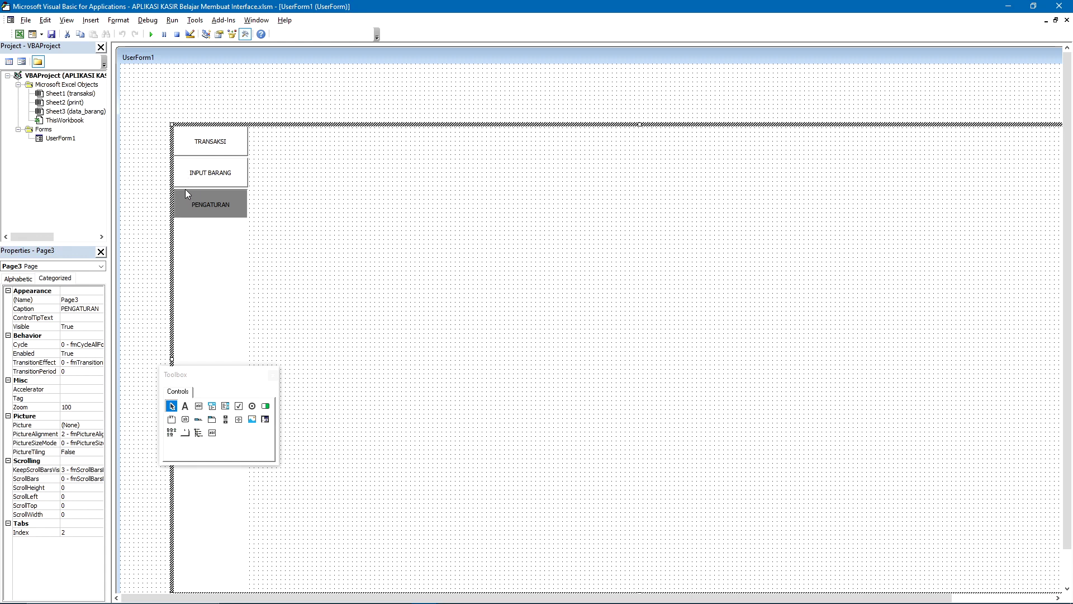
{"action": "left_click", "coordinate": [207, 180]}
{"action": "left_click", "coordinate": [209, 204]}
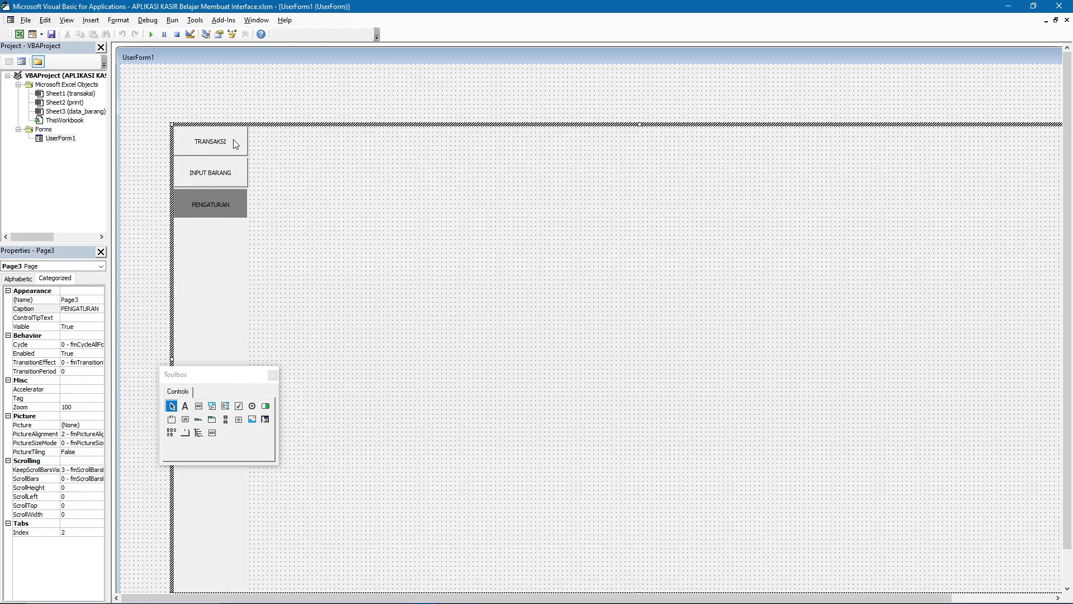
{"action": "left_click", "coordinate": [251, 111]}
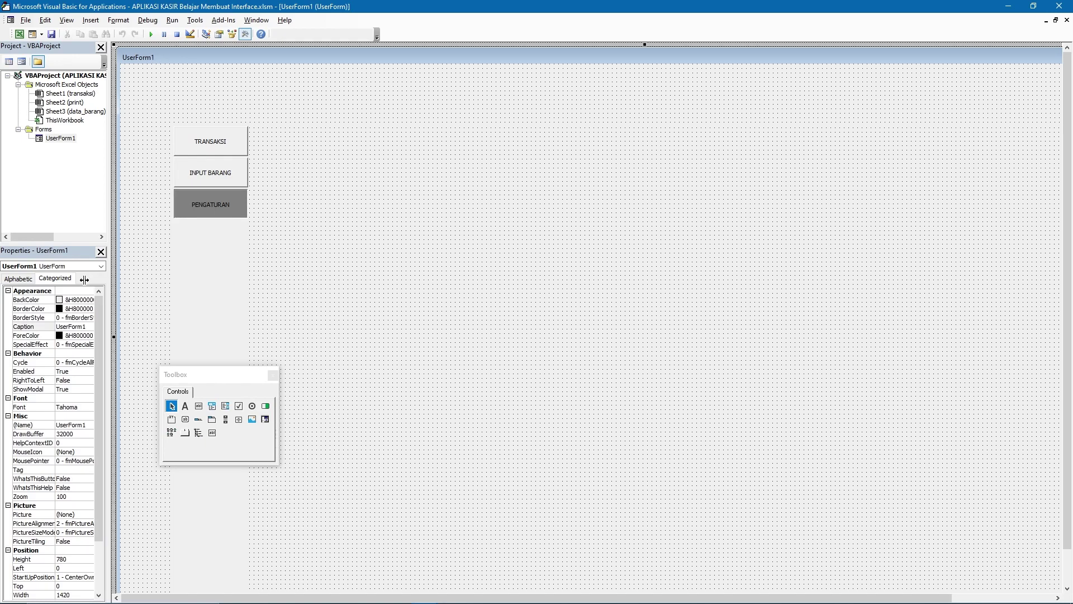
- Set the UserForm's BackColor to the teal shade from the colour palette
{"action": "left_click", "coordinate": [79, 301]}
{"action": "left_click", "coordinate": [88, 300]}
{"action": "left_click", "coordinate": [23, 311]}
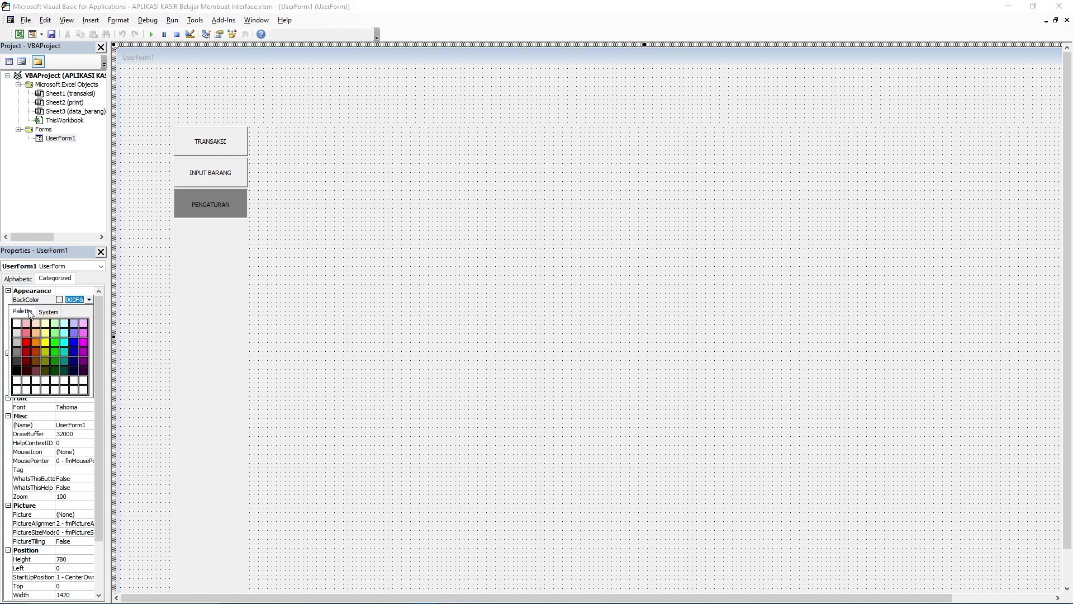
{"action": "left_click", "coordinate": [63, 361]}
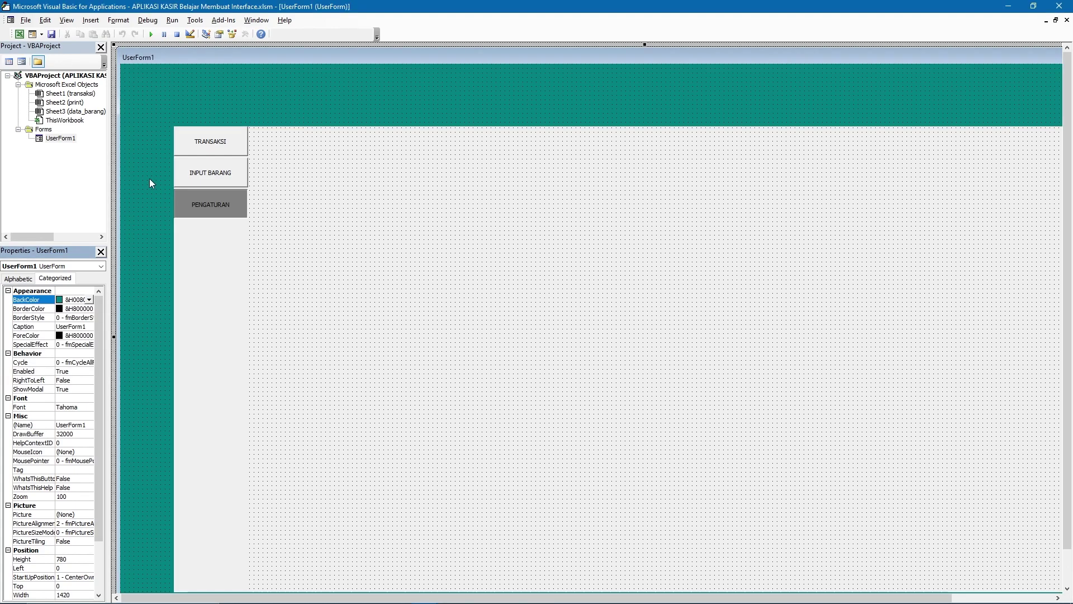
- Select the MultiPage and set its BackColor to the same teal shade as the form
{"action": "left_click", "coordinate": [255, 121]}
{"action": "left_click", "coordinate": [197, 269]}
{"action": "left_click", "coordinate": [267, 124]}
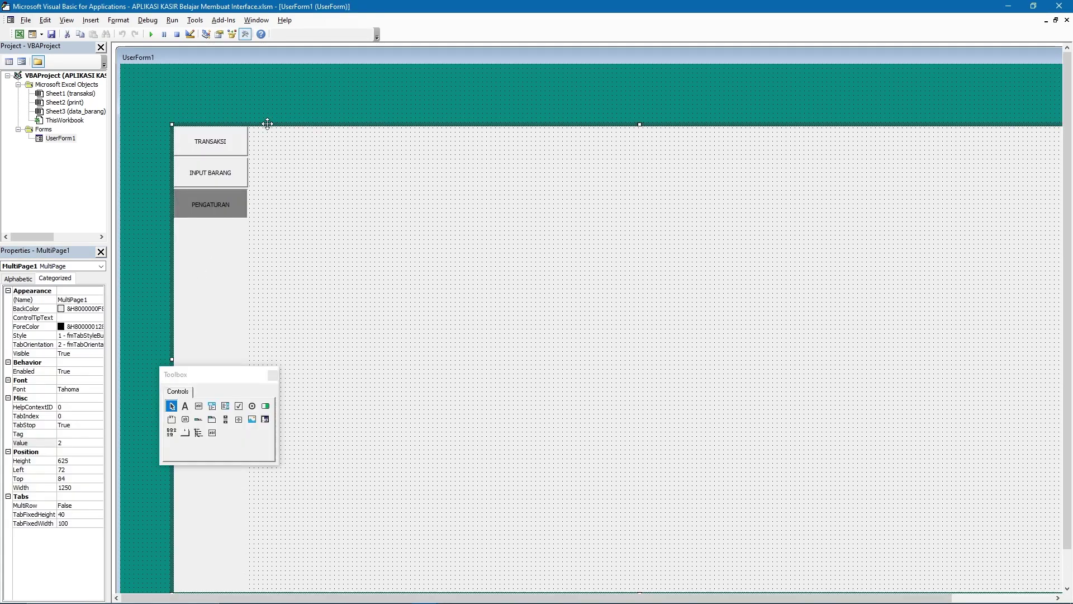
{"action": "left_click", "coordinate": [91, 309]}
{"action": "left_click", "coordinate": [99, 309]}
{"action": "left_click", "coordinate": [32, 320]}
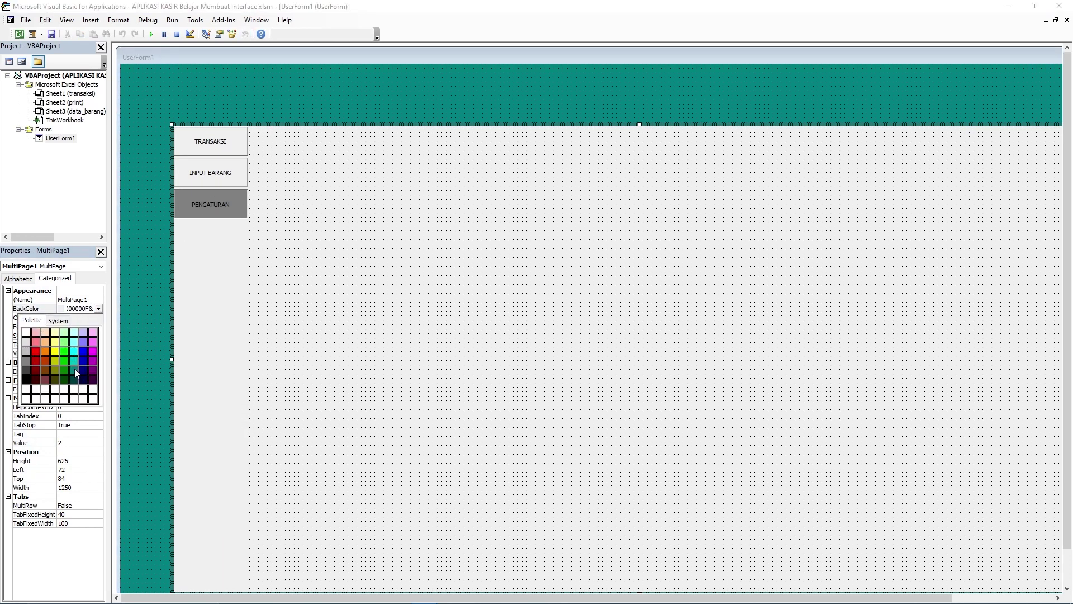
{"action": "left_click", "coordinate": [75, 368]}
- Run the UserForm to preview the teal background with its page buttons, and close the preview
{"action": "left_click", "coordinate": [254, 109]}
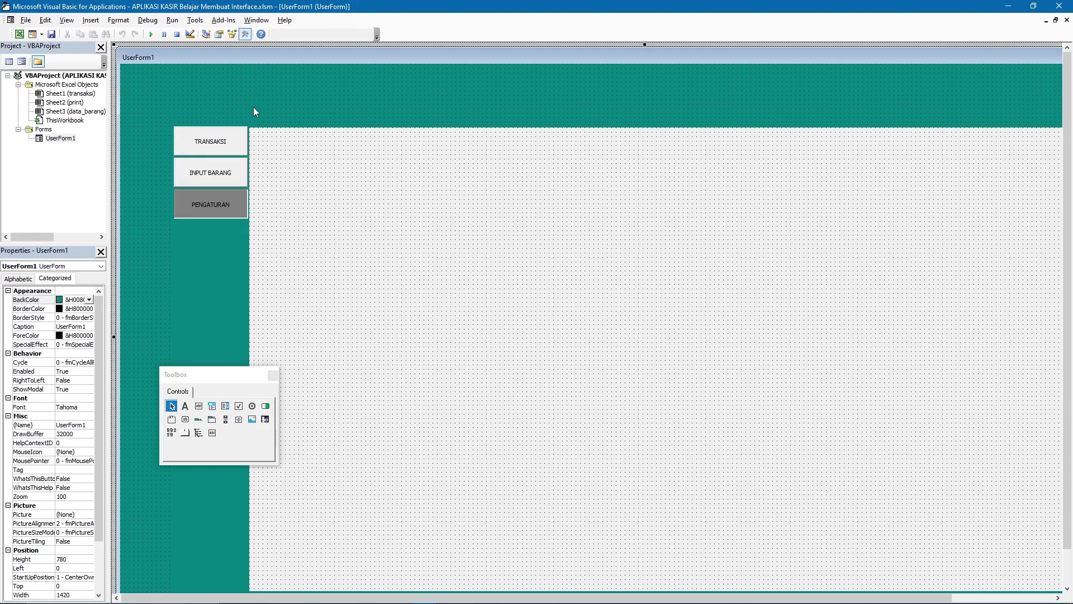
{"action": "left_click", "coordinate": [151, 34]}
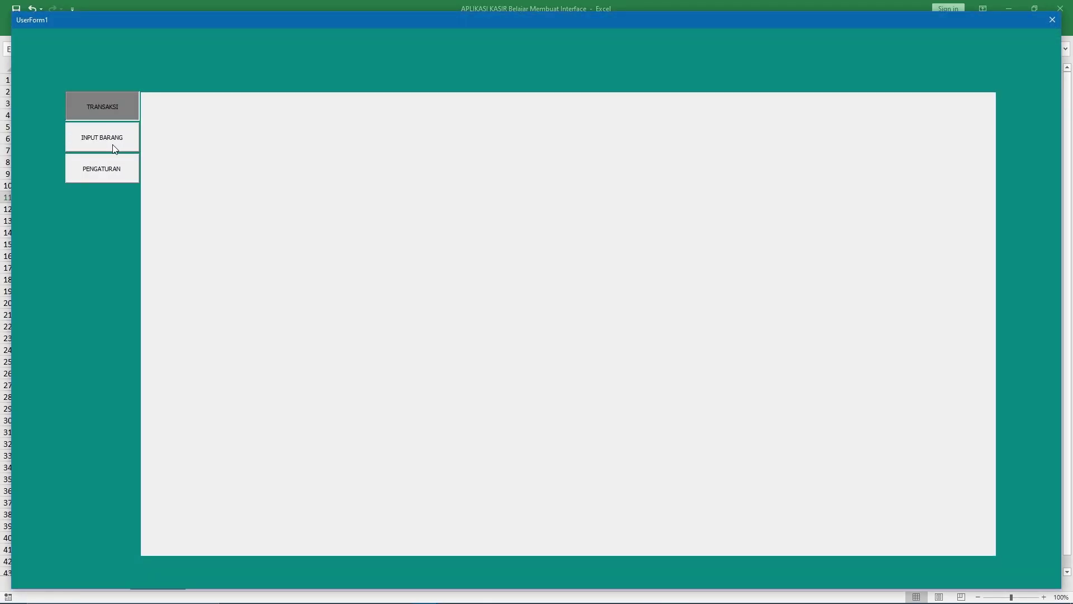
{"action": "left_click", "coordinate": [1053, 20]}
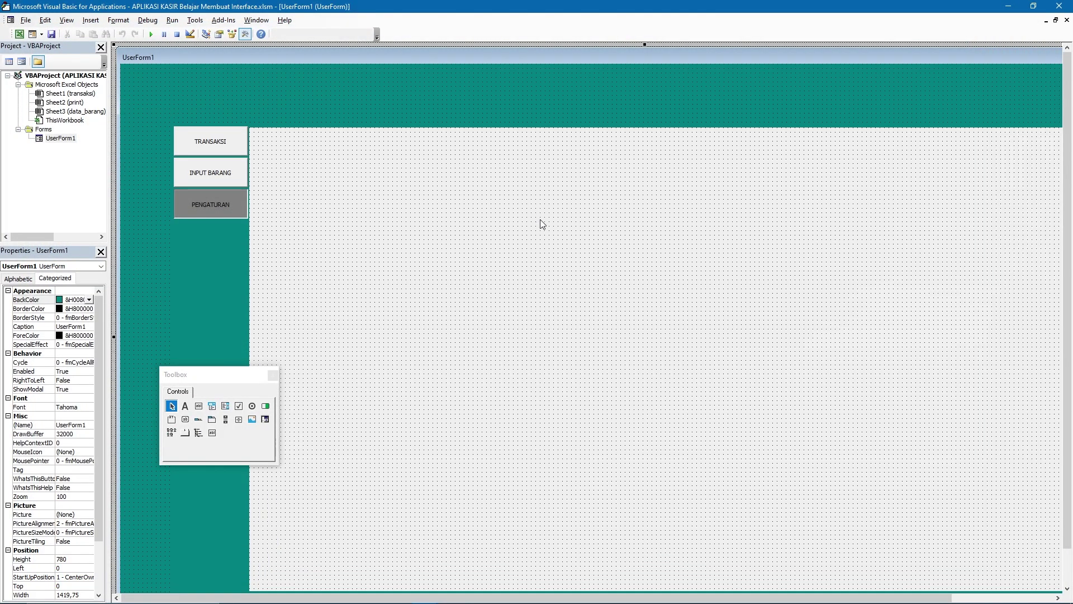
- Move the MultiPage slightly down and left on the form, and open its TRANSAKSI page
{"action": "left_click", "coordinate": [472, 133]}
{"action": "left_click_drag", "start_coordinate": [470, 126], "coordinate": [467, 148]}
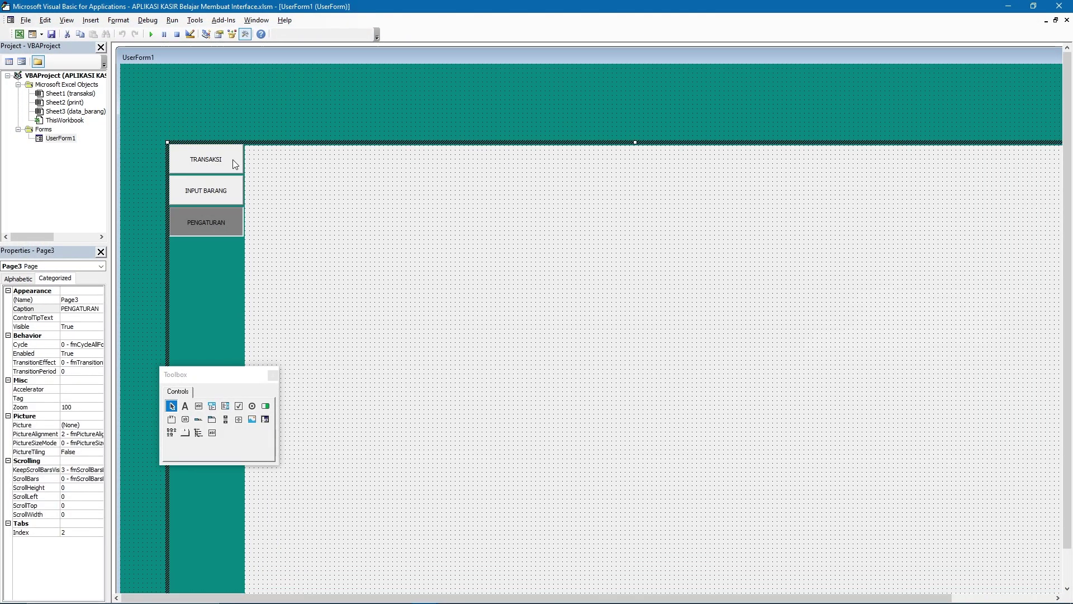
{"action": "left_click", "coordinate": [229, 168]}
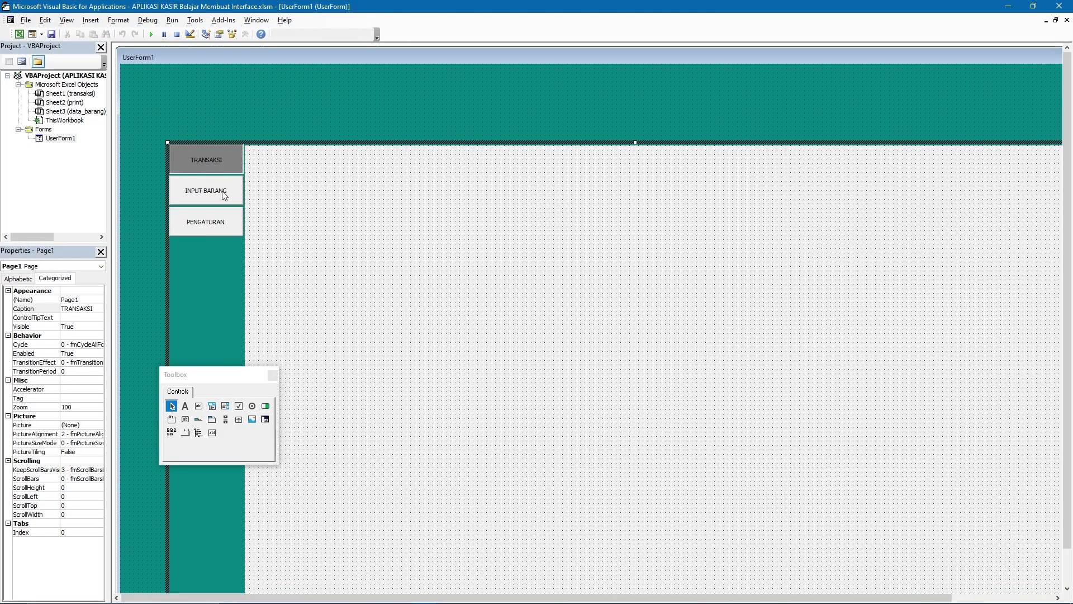
- Draw a combo box about 282 wide and 42 high, followed by two text boxes, along the top of the TRANSAKSI page
{"action": "left_click", "coordinate": [214, 410]}
{"action": "left_click_drag", "start_coordinate": [339, 162], "coordinate": [551, 192]}
{"action": "left_click", "coordinate": [199, 406]}
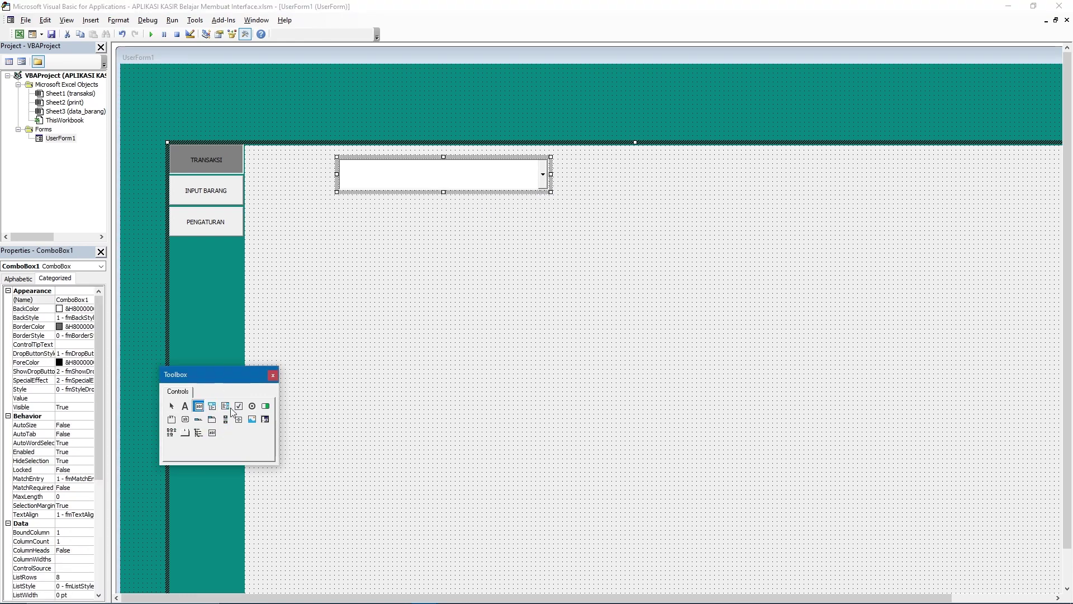
{"action": "left_click_drag", "start_coordinate": [580, 160], "coordinate": [703, 192]}
{"action": "left_click", "coordinate": [199, 406]}
{"action": "left_click_drag", "start_coordinate": [764, 159], "coordinate": [897, 190]}
{"action": "left_click", "coordinate": [353, 264]}
- Add a label about 96 wide and 42 high with the caption KASIR, and place it level with and left of the combo box
{"action": "left_click", "coordinate": [185, 406]}
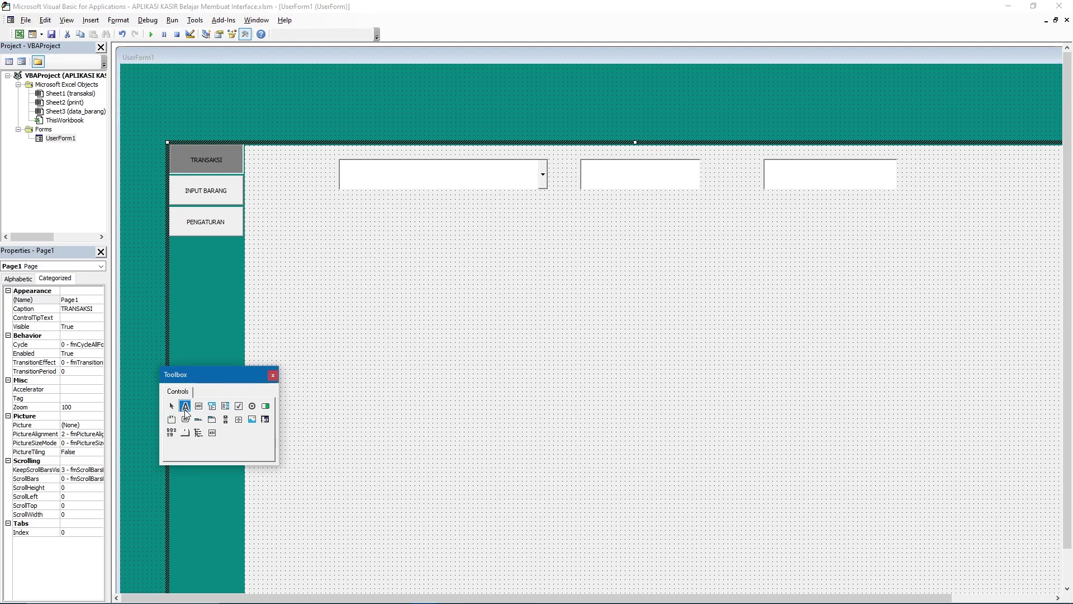
{"action": "left_click_drag", "start_coordinate": [260, 173], "coordinate": [334, 206]}
{"action": "left_click", "coordinate": [267, 177]}
{"action": "type", "text": "KASIR"}
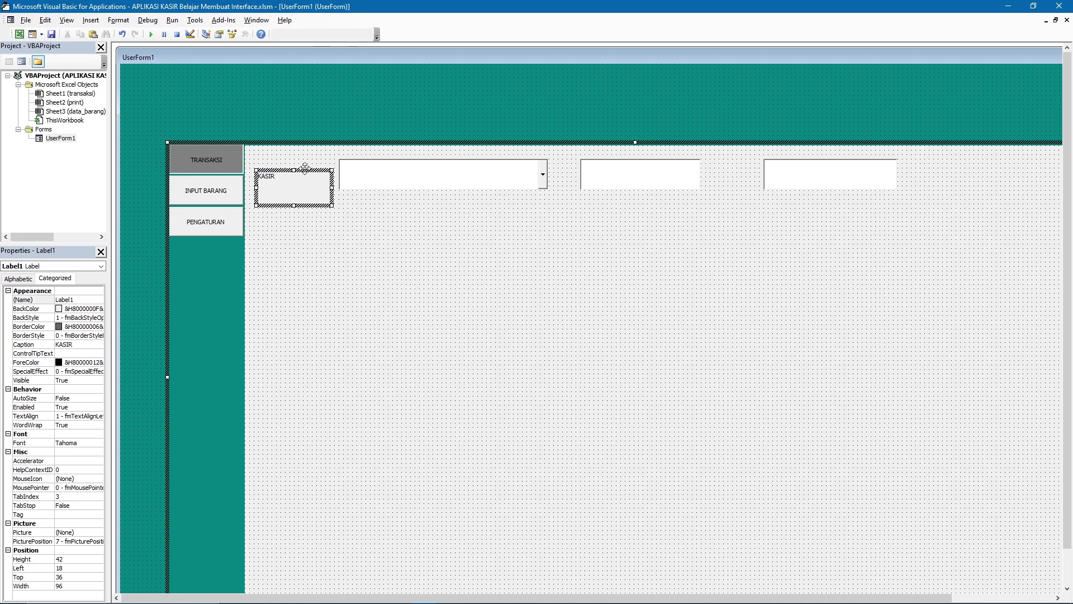
{"action": "left_click_drag", "start_coordinate": [305, 170], "coordinate": [300, 156]}
{"action": "left_click", "coordinate": [323, 208]}
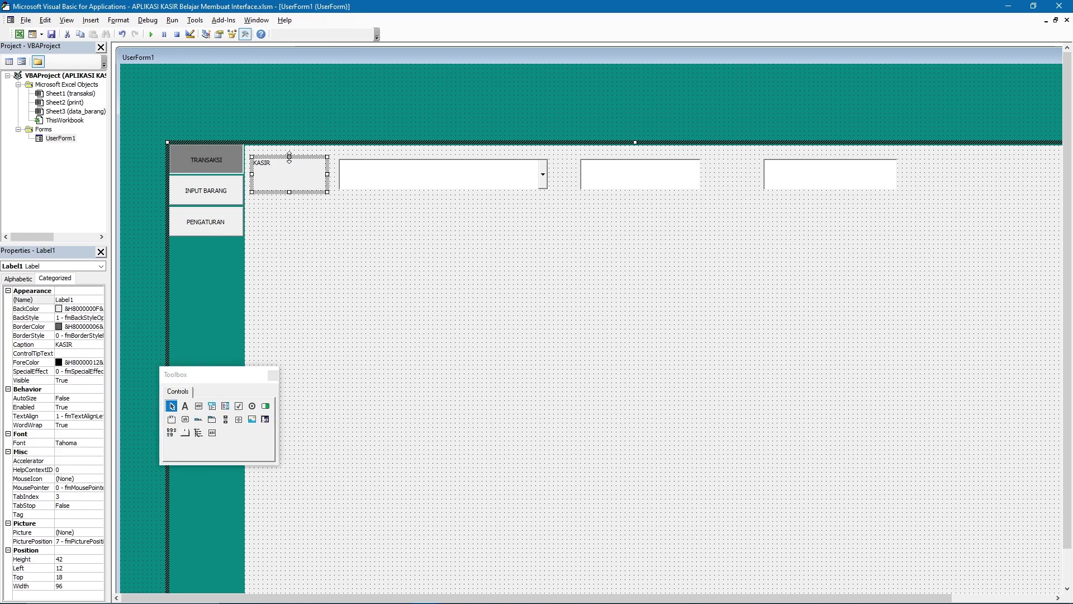
- Set the combo box's height to 35
{"action": "left_click", "coordinate": [370, 171]}
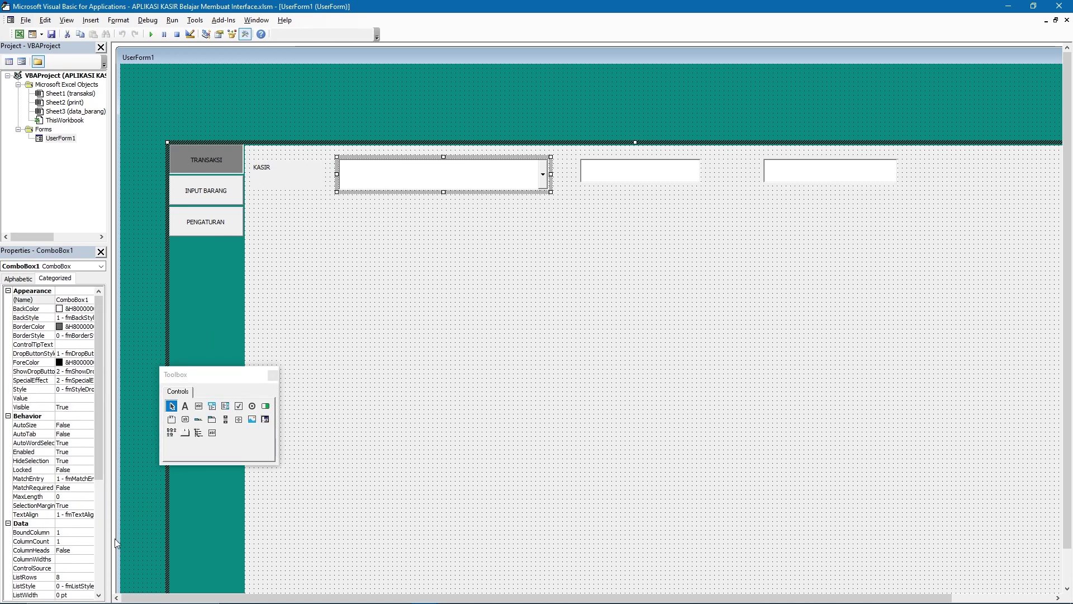
{"action": "left_click_drag", "start_coordinate": [99, 479], "coordinate": [97, 576]}
{"action": "left_click", "coordinate": [51, 567]}
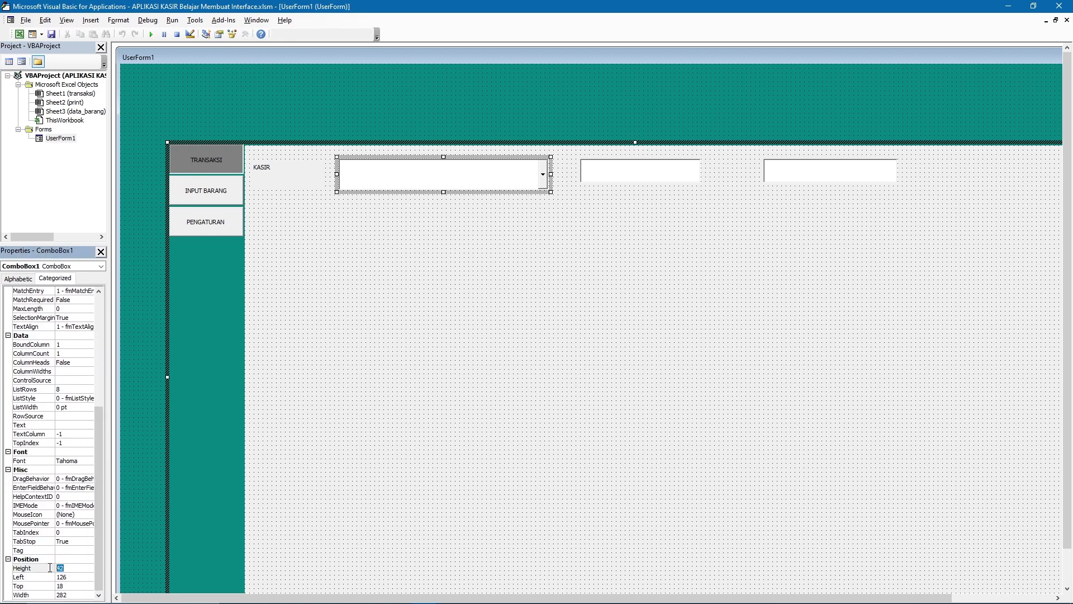
{"action": "left_click", "coordinate": [457, 367]}
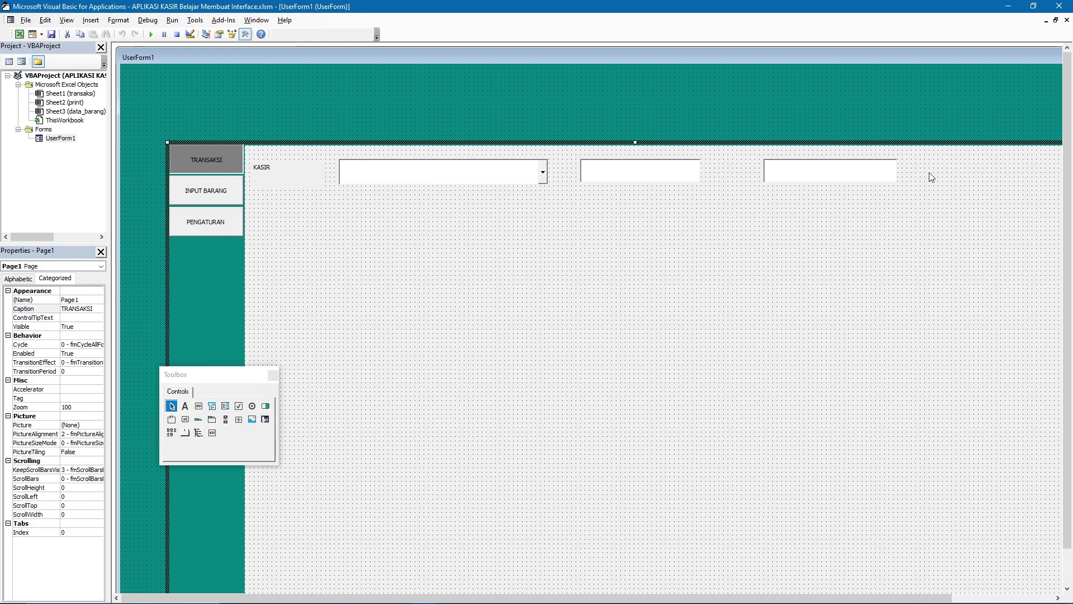
- Set the font of the combo box and both text boxes to bold Tahoma in a larger size
{"action": "left_click_drag", "start_coordinate": [520, 186], "coordinate": [380, 178]}
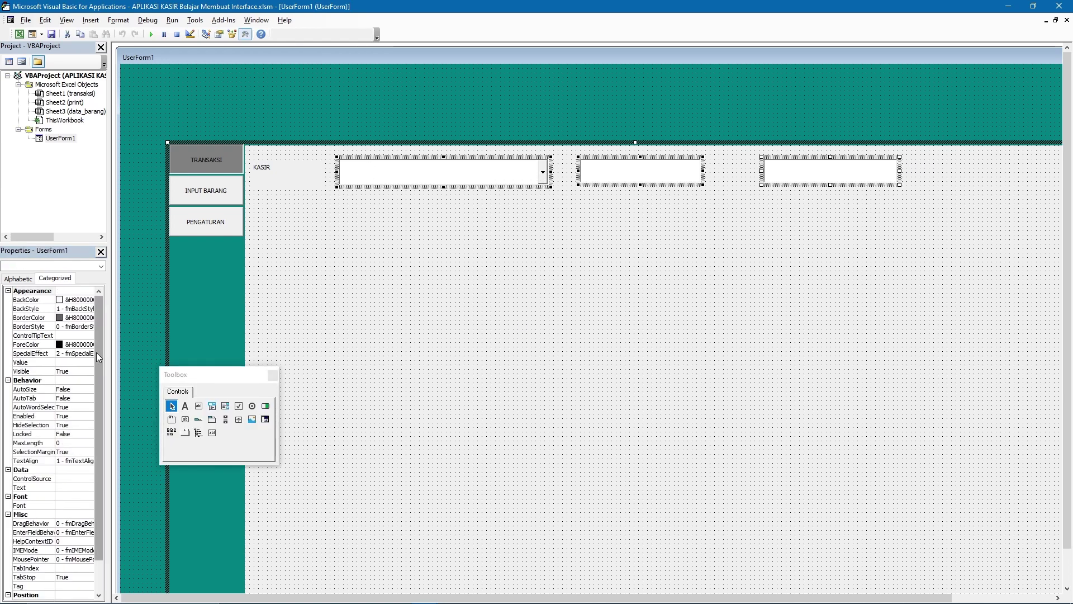
{"action": "left_click", "coordinate": [98, 337]}
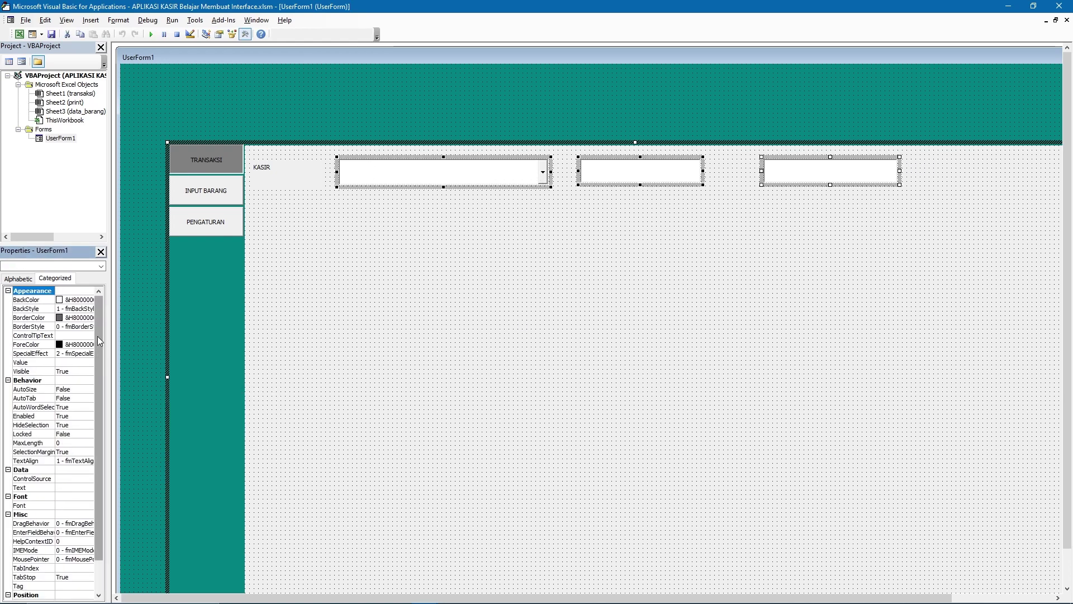
{"action": "left_click", "coordinate": [76, 505]}
{"action": "left_click", "coordinate": [89, 506]}
{"action": "left_click", "coordinate": [134, 122]}
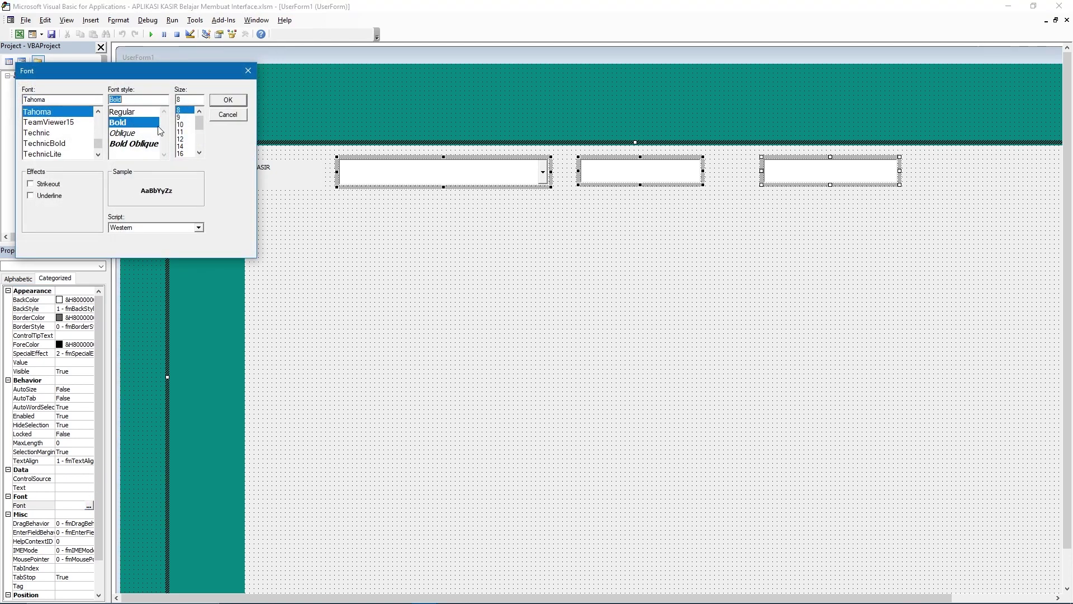
{"action": "left_click_drag", "start_coordinate": [200, 131], "coordinate": [200, 141]}
{"action": "left_click", "coordinate": [182, 139]}
{"action": "left_click", "coordinate": [228, 99]}
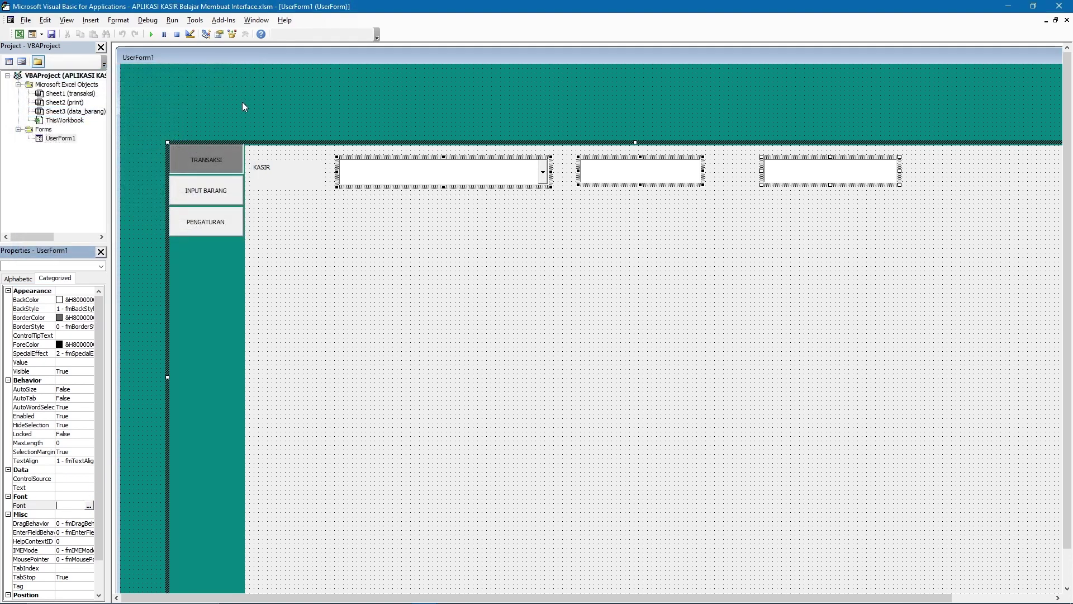
- Run the form to check the TRANSAKSI page's controls, and close the preview
{"action": "left_click", "coordinate": [241, 70]}
{"action": "left_click", "coordinate": [151, 34]}
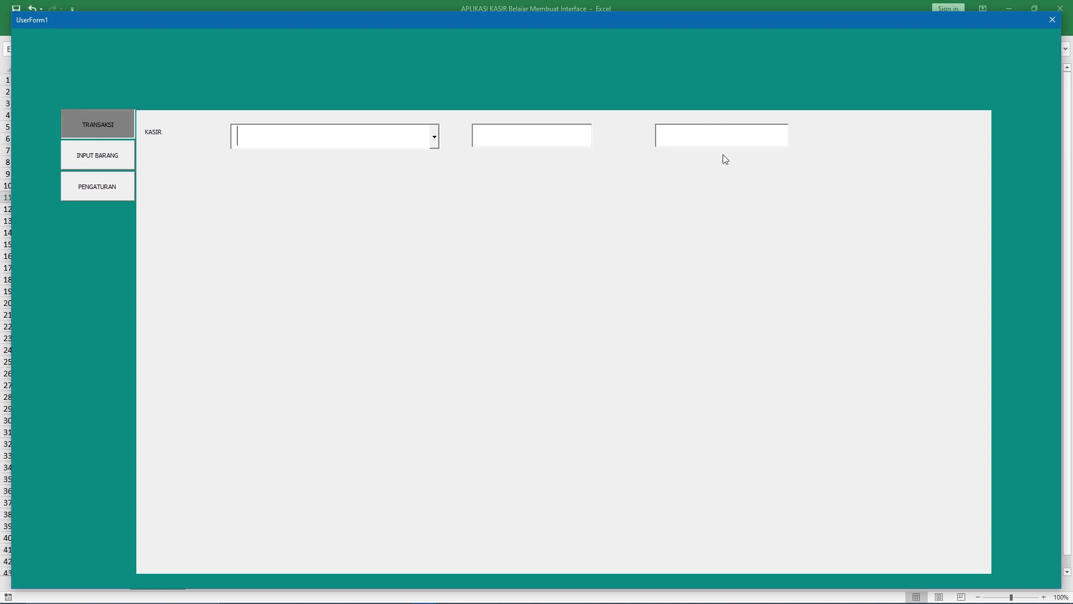
{"action": "left_click", "coordinate": [1051, 20]}
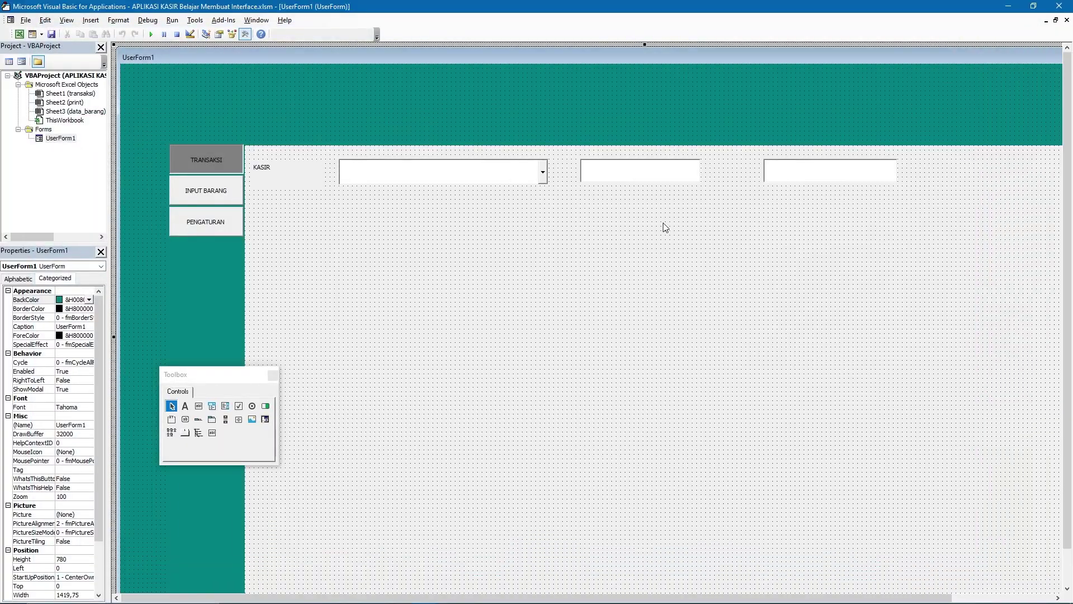
- Move both text boxes left to close the gaps after the combo box, and draw a tall list box along the page's right side
{"action": "left_click_drag", "start_coordinate": [274, 595], "coordinate": [468, 598]}
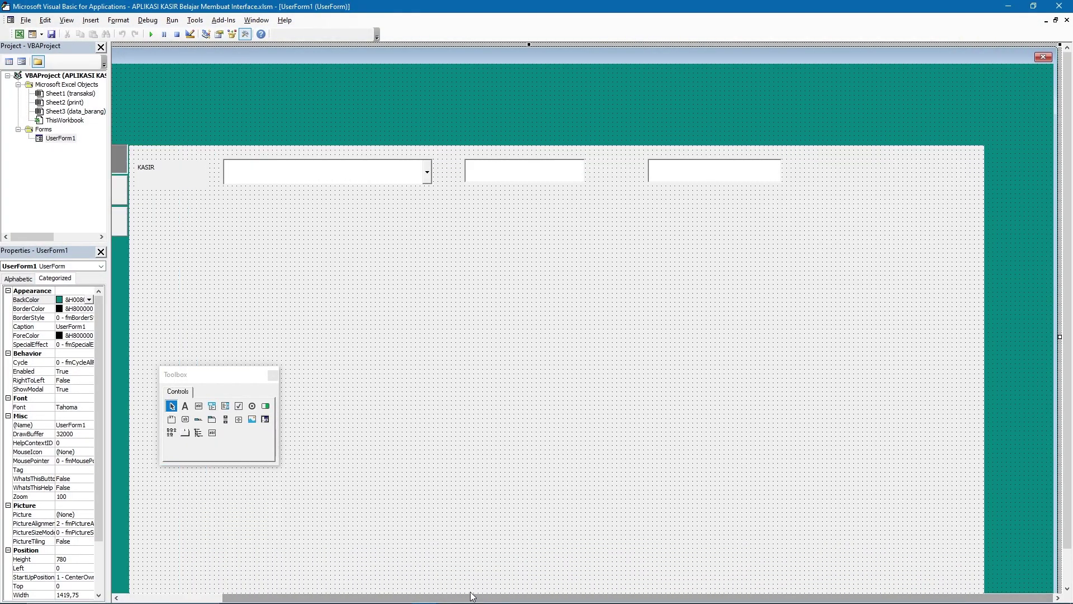
{"action": "left_click", "coordinate": [467, 177]}
{"action": "left_click_drag", "start_coordinate": [496, 175], "coordinate": [482, 175]}
{"action": "left_click_drag", "start_coordinate": [675, 173], "coordinate": [609, 174]}
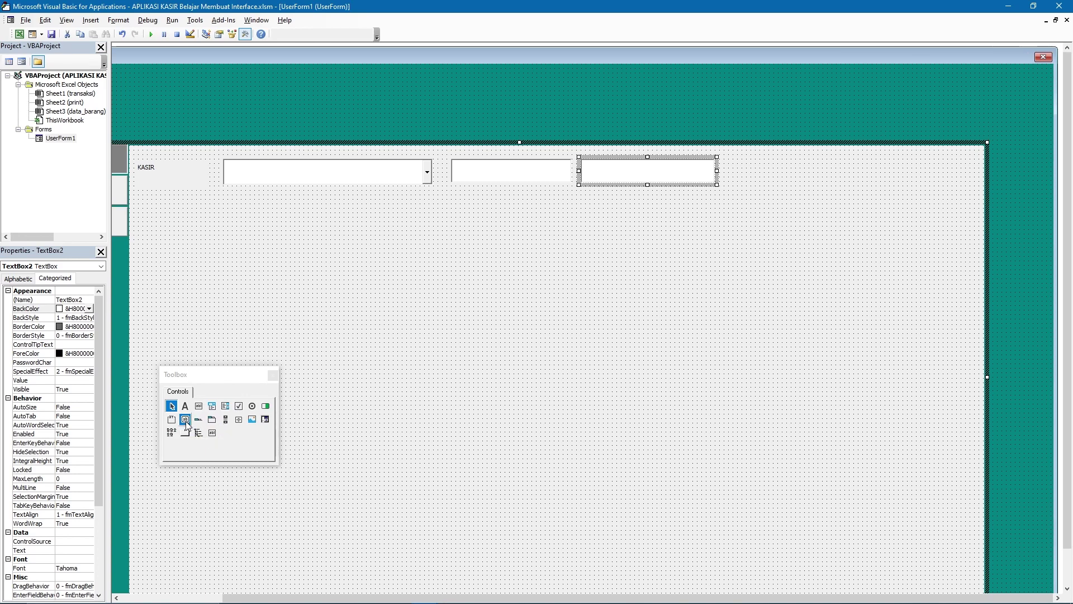
{"action": "left_click", "coordinate": [225, 406]}
{"action": "mouse_move", "coordinate": [735, 225]}
{"action": "left_mouse_down"}
{"action": "mouse_move", "coordinate": [927, 594]}
{"action": "mouse_move", "coordinate": [981, 595]}
{"action": "mouse_move", "coordinate": [973, 583]}
{"action": "left_mouse_up"}
- Narrow the first text box to about 84 and the second to about 114, placing the second close beside the first
{"action": "left_click", "coordinate": [491, 171]}
{"action": "left_click_drag", "start_coordinate": [574, 176], "coordinate": [509, 175]}
{"action": "left_click_drag", "start_coordinate": [615, 174], "coordinate": [556, 176]}
{"action": "left_click_drag", "start_coordinate": [657, 173], "coordinate": [610, 172]}
- Widen the list box by extending its left edge toward the text boxes
{"action": "left_click", "coordinate": [761, 204]}
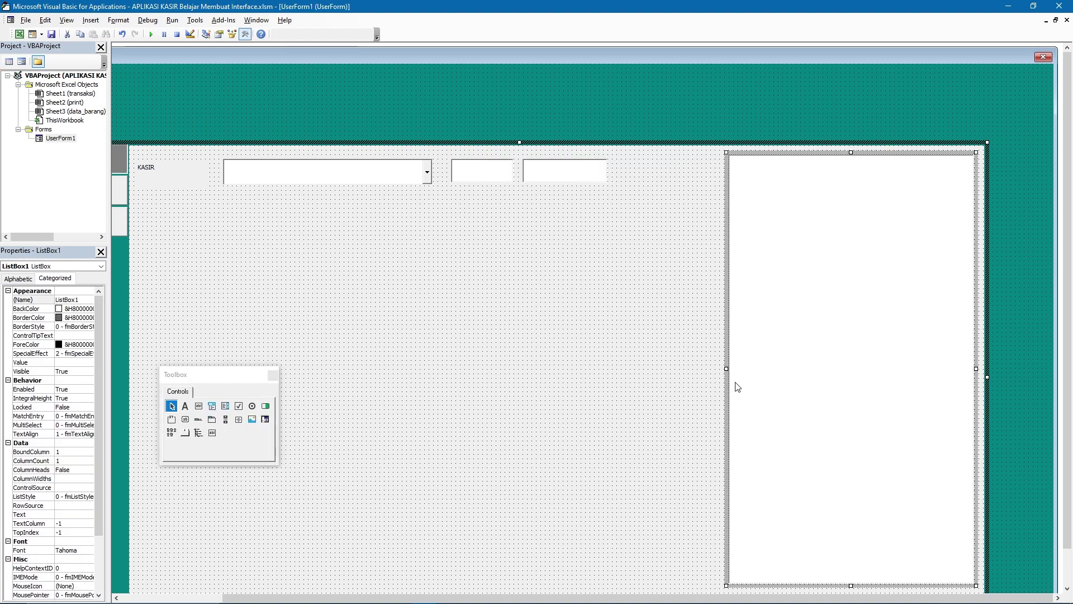
{"action": "left_click_drag", "start_coordinate": [726, 368], "coordinate": [642, 391]}
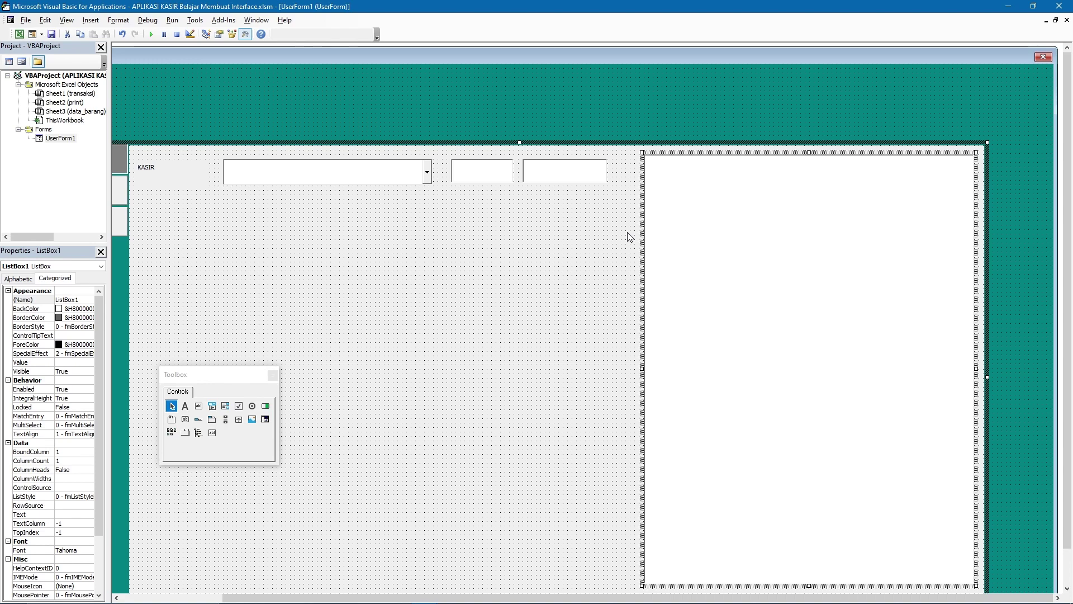
- Nudge the first text box closer to the combo box, to about 426 from the page's left edge, and widen it slightly
{"action": "left_click", "coordinate": [486, 171]}
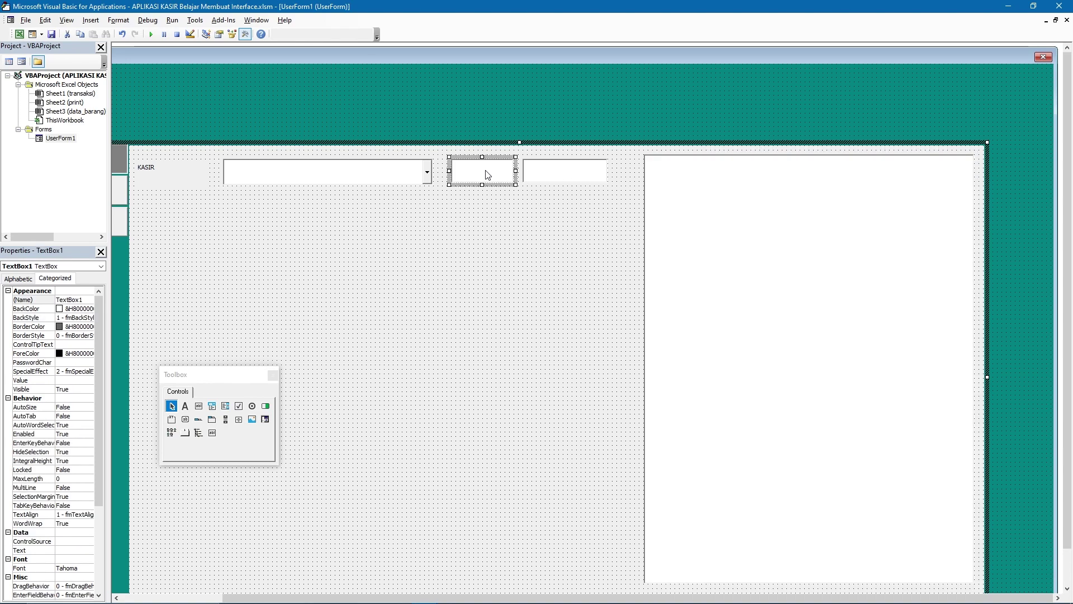
{"action": "left_click", "coordinate": [358, 173]}
{"action": "left_click", "coordinate": [468, 176]}
{"action": "left_click_drag", "start_coordinate": [474, 167], "coordinate": [469, 162]}
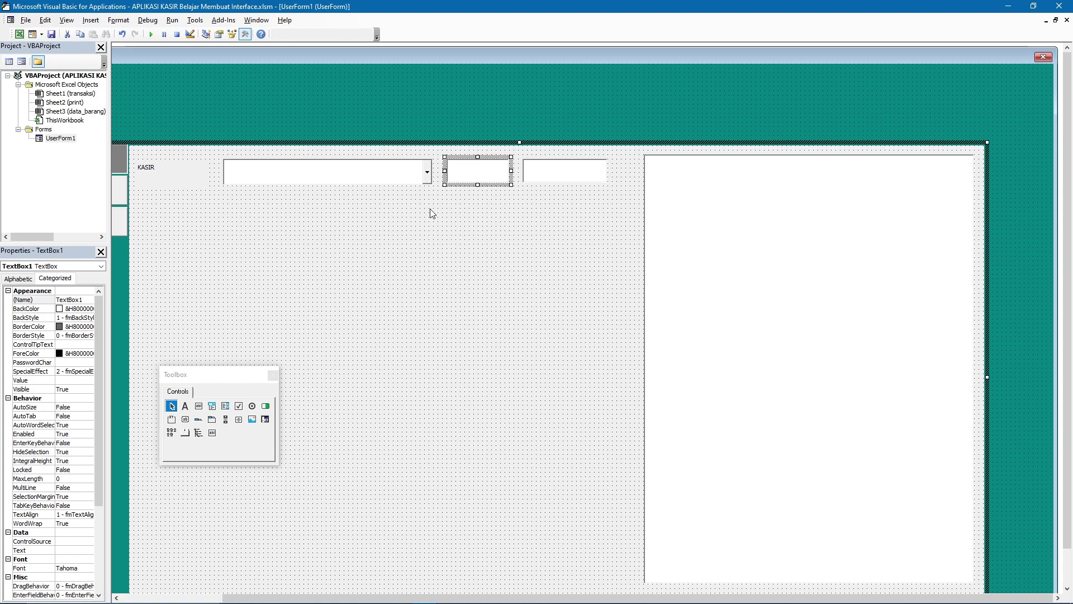
{"action": "left_click_drag", "start_coordinate": [99, 343], "coordinate": [86, 471]}
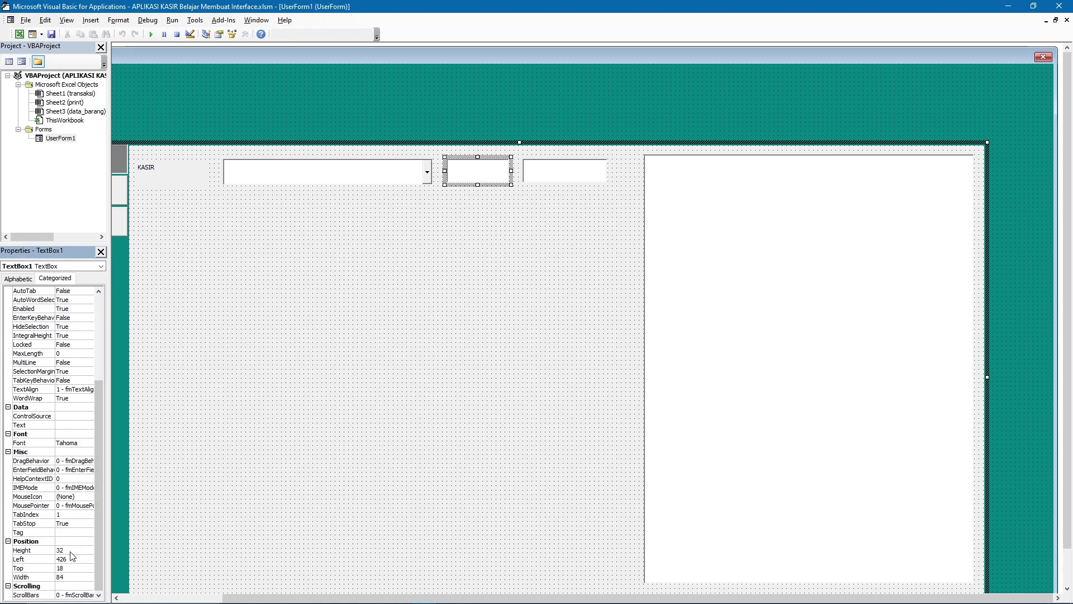
{"action": "left_click", "coordinate": [72, 580]}
- Increase the second text box's width so that it reaches the list box
{"action": "left_click", "coordinate": [568, 173]}
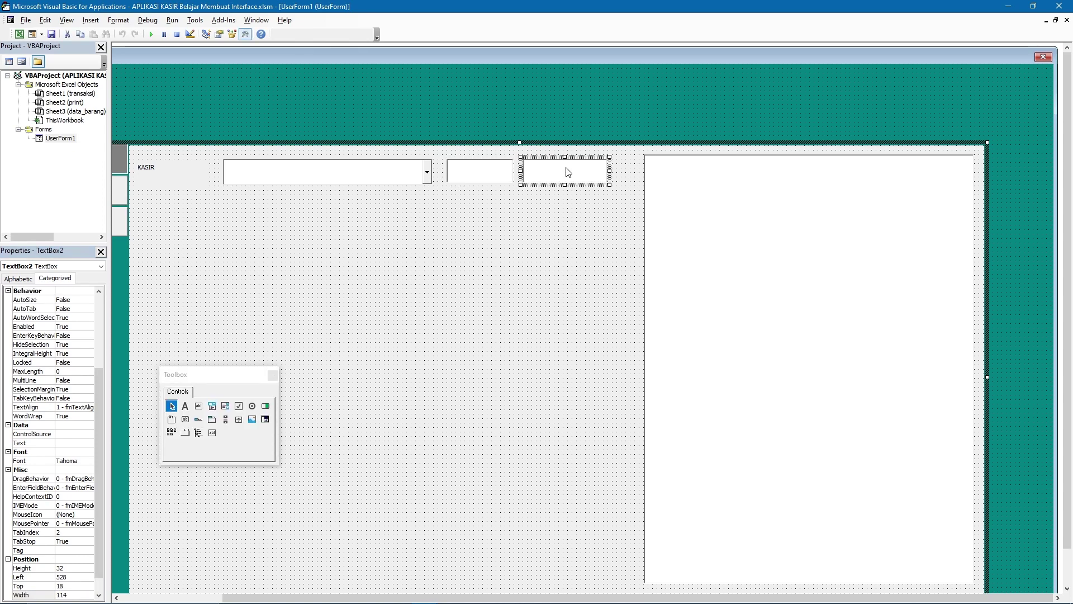
{"action": "left_click_drag", "start_coordinate": [101, 457], "coordinate": [101, 465]}
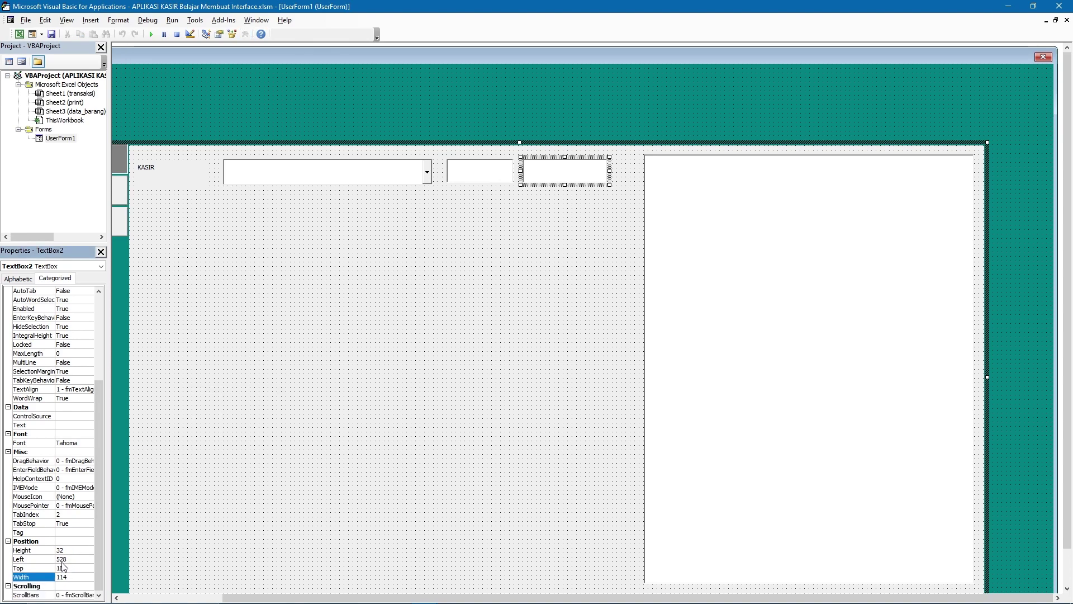
{"action": "left_click", "coordinate": [78, 577]}
{"action": "left_click", "coordinate": [563, 350]}
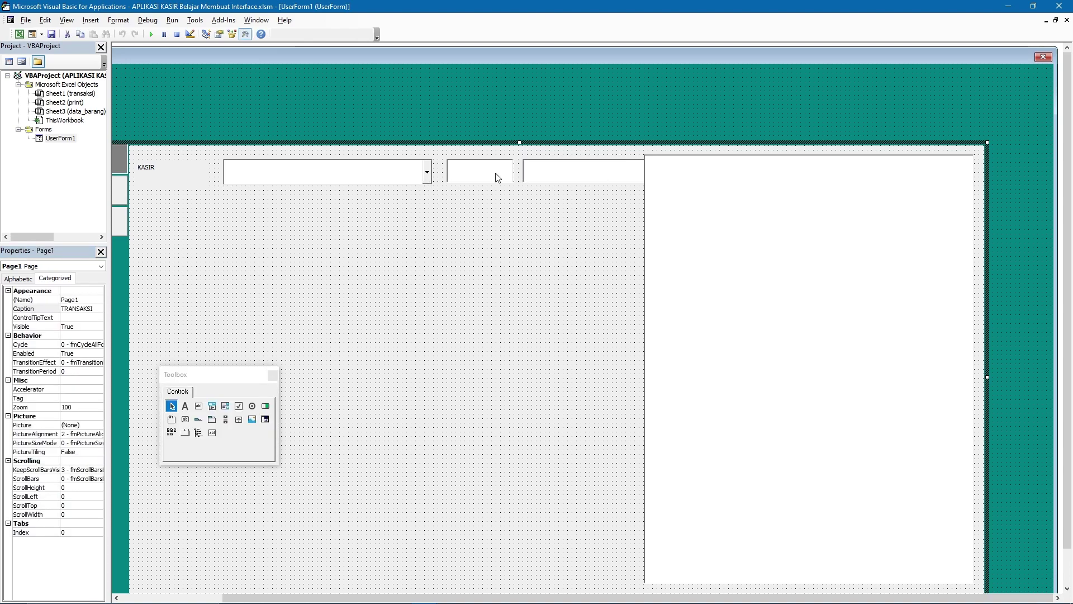
- Set the KASIR combo box's width to 210 and shift the two text boxes over so they sit close beside it
{"action": "left_click", "coordinate": [421, 177]}
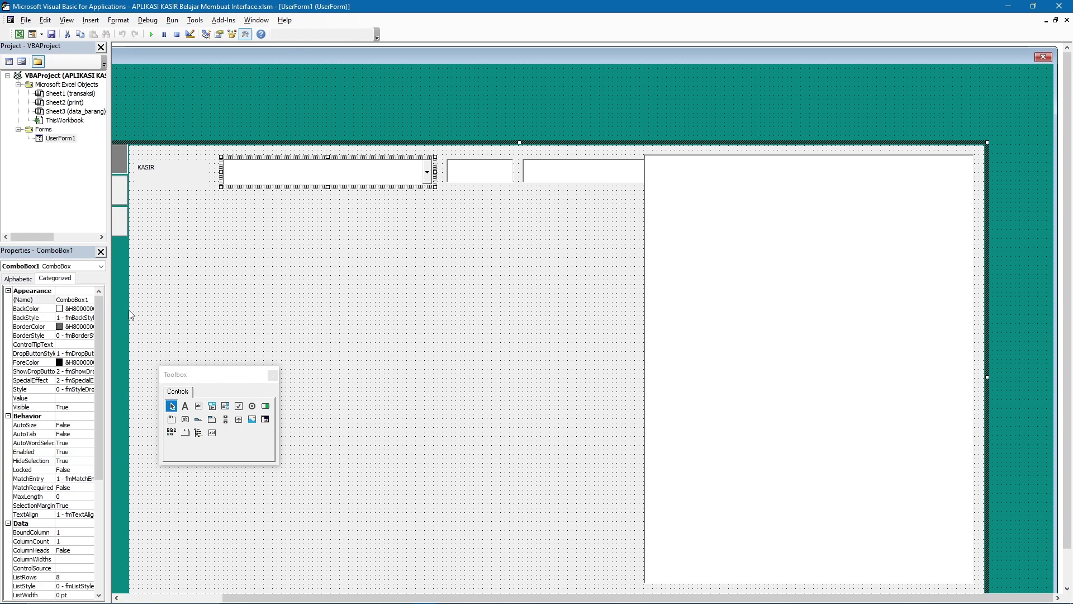
{"action": "left_click_drag", "start_coordinate": [94, 309], "coordinate": [98, 434]}
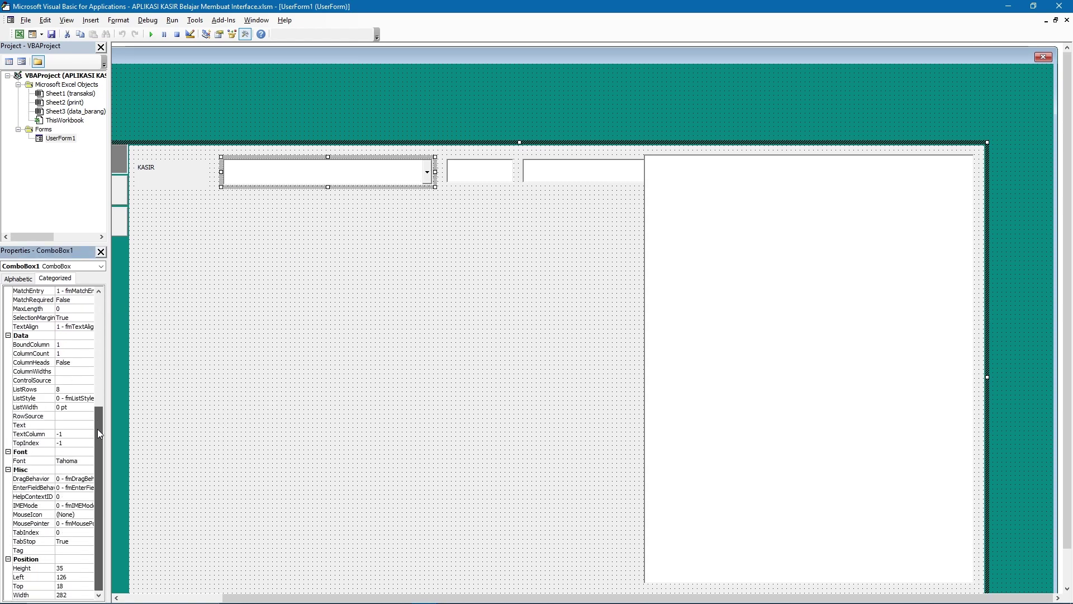
{"action": "left_click", "coordinate": [74, 595]}
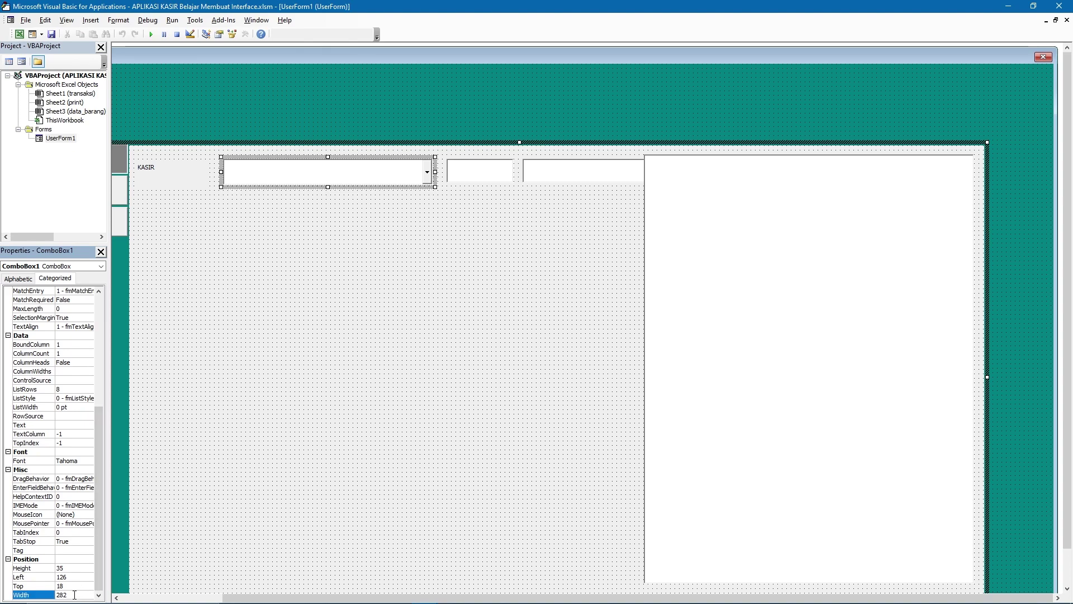
{"action": "left_click", "coordinate": [81, 592]}
{"action": "type", "text": "10"}
{"action": "left_click", "coordinate": [412, 239]}
{"action": "left_click_drag", "start_coordinate": [473, 174], "coordinate": [418, 173]}
{"action": "left_click_drag", "start_coordinate": [544, 171], "coordinate": [485, 173]}
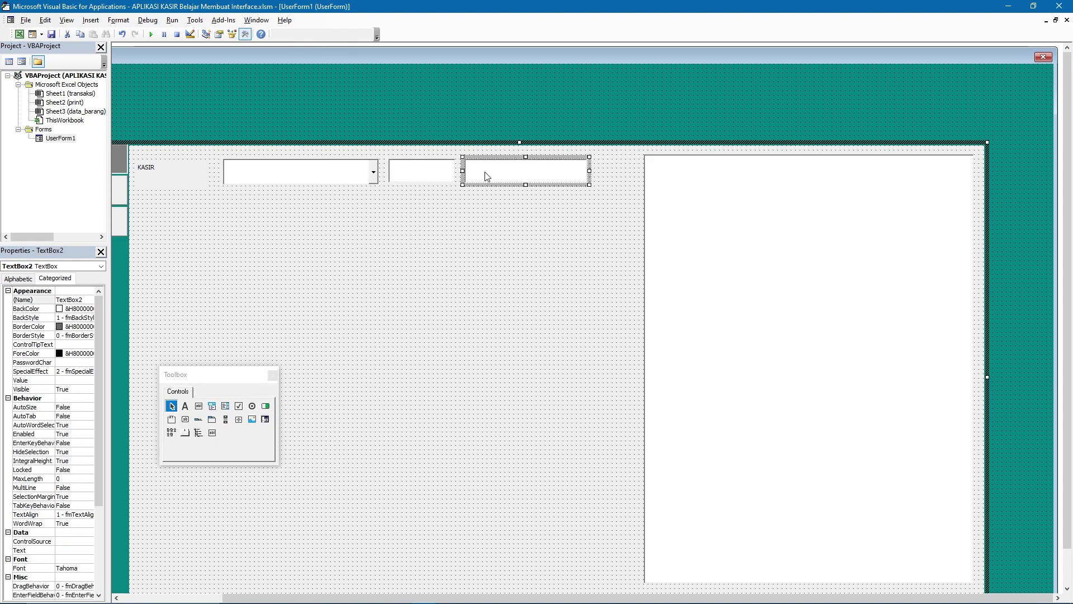
- Set the list box's height to 570 and its width to 495
{"action": "left_click", "coordinate": [696, 182]}
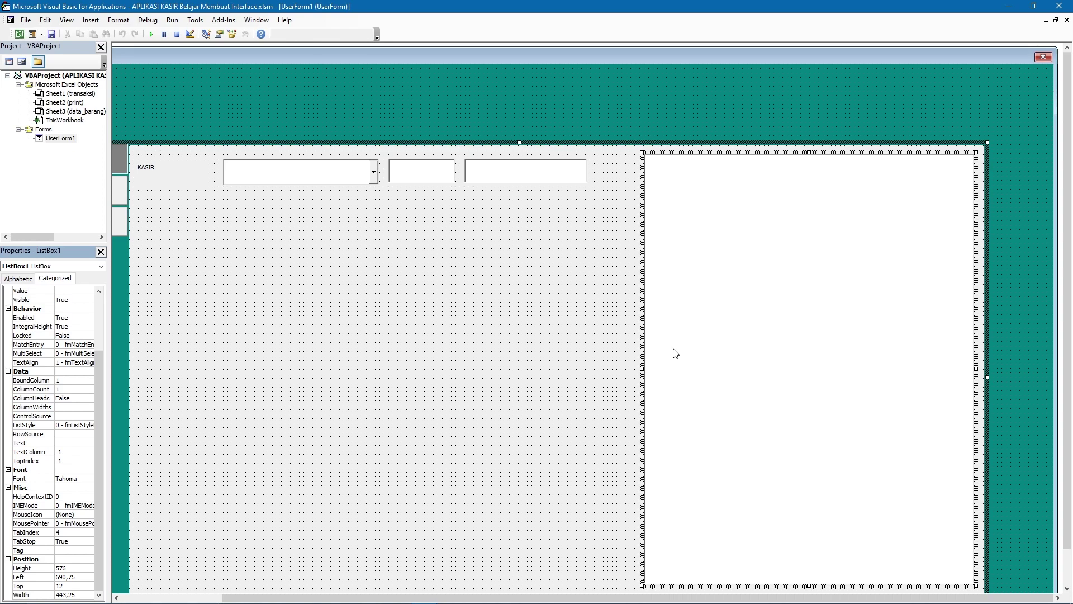
{"action": "left_click", "coordinate": [719, 152]}
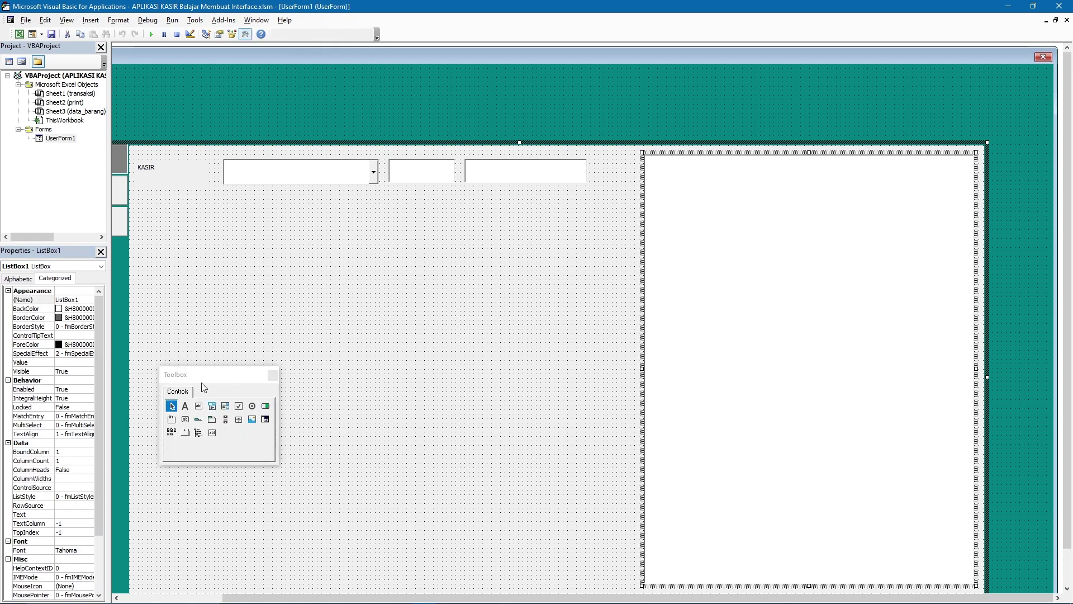
{"action": "left_click_drag", "start_coordinate": [99, 350], "coordinate": [97, 437]}
{"action": "left_click", "coordinate": [75, 567]}
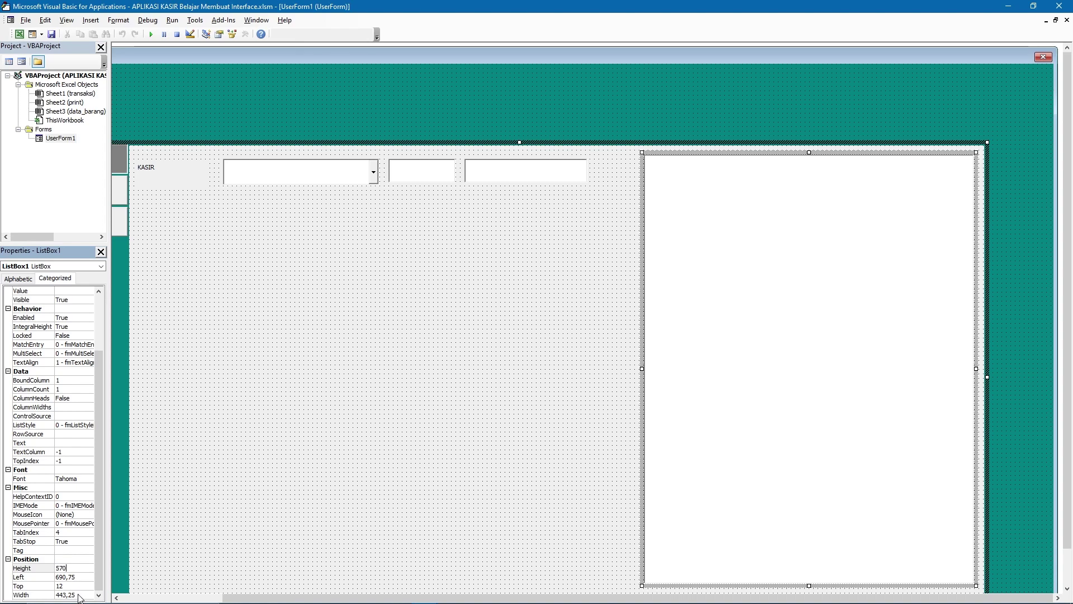
{"action": "left_click", "coordinate": [80, 594]}
{"action": "left_click_drag", "start_coordinate": [83, 592], "coordinate": [54, 593]}
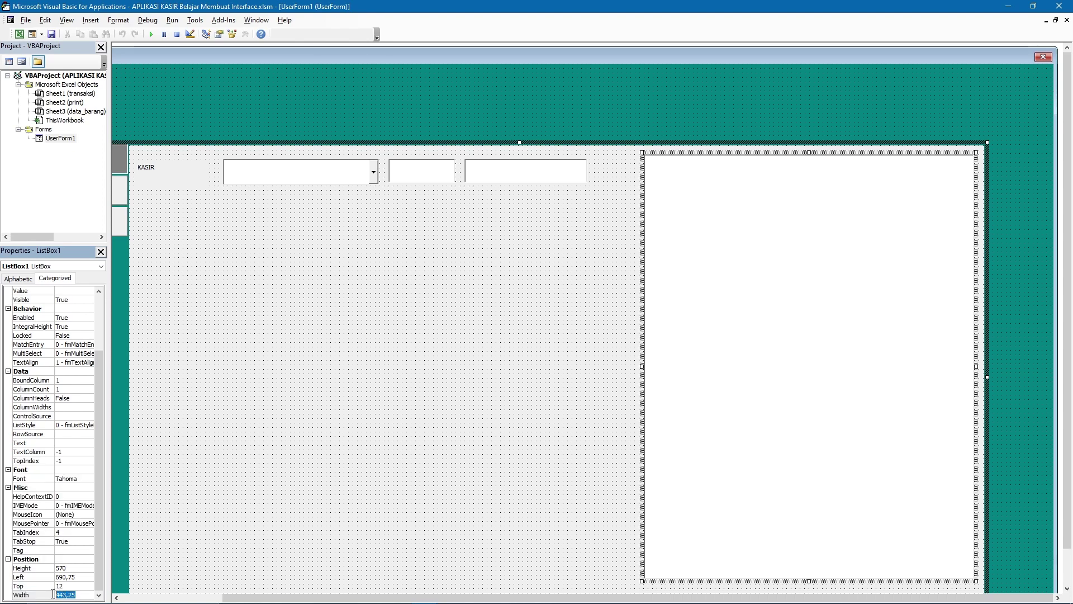
{"action": "type", "text": "495"}
{"action": "left_click", "coordinate": [323, 502]}
- Move the list box toward the text boxes so that it fits inside the page's far edge
{"action": "left_click_drag", "start_coordinate": [854, 400], "coordinate": [818, 405]}
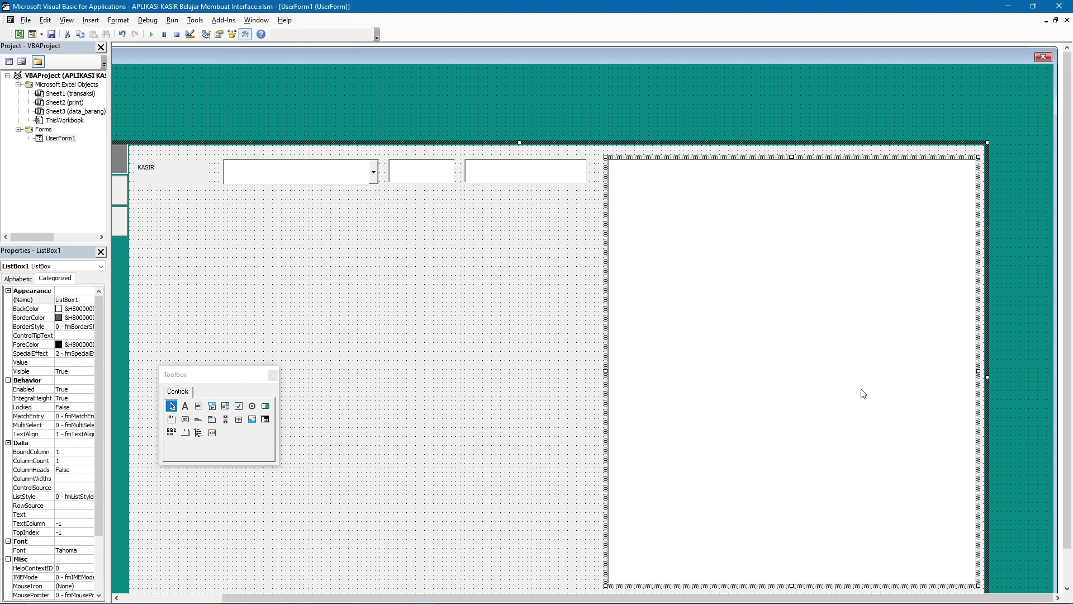
{"action": "left_click_drag", "start_coordinate": [819, 366], "coordinate": [811, 370]}
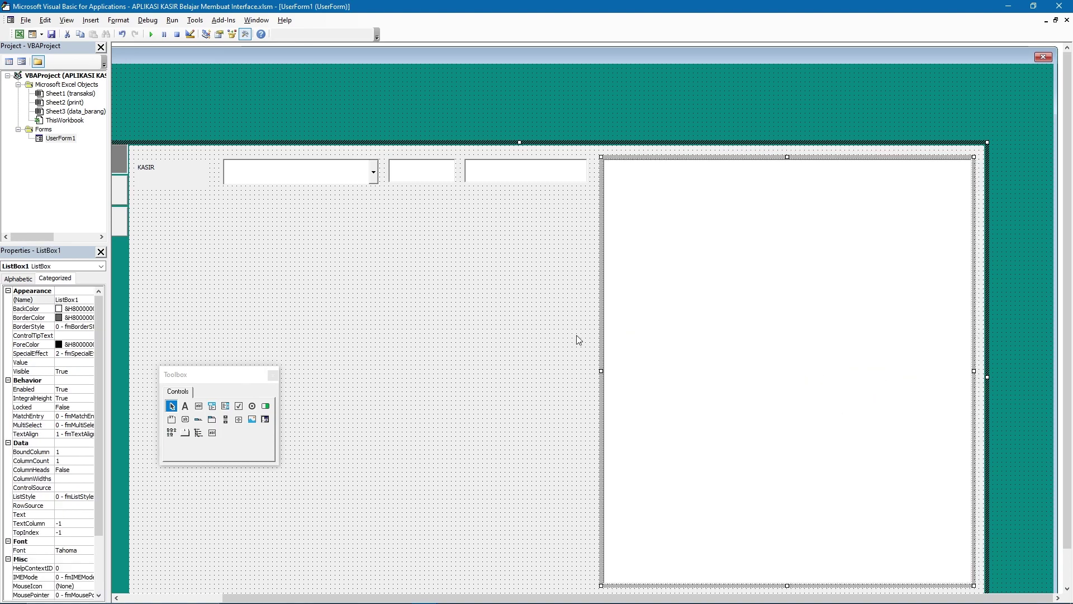
{"action": "left_click", "coordinate": [510, 326]}
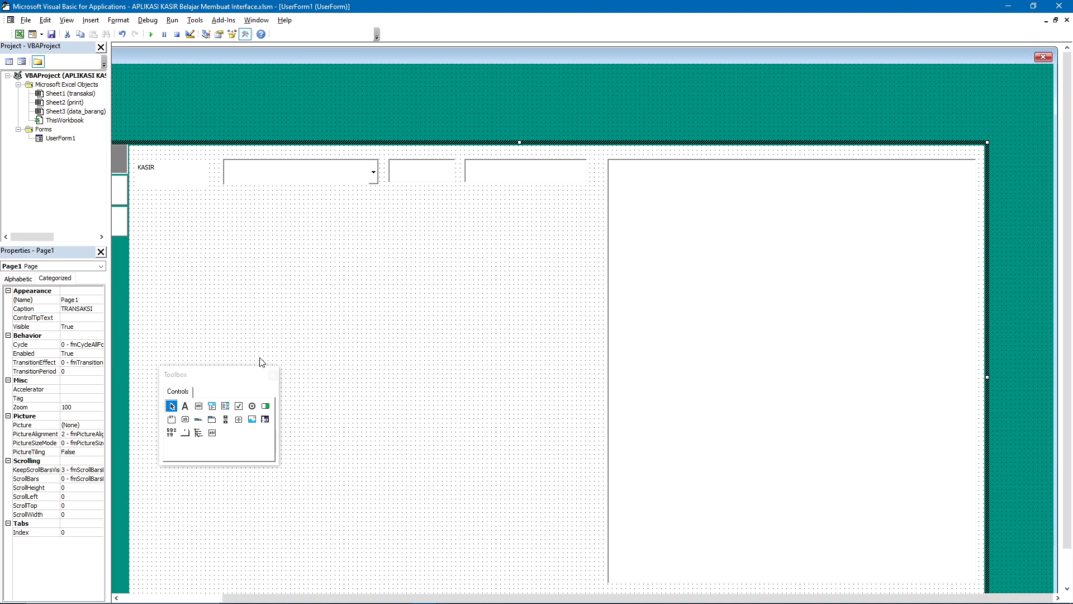
- Draw a second combo box, about 312 wide and 30 high, below the KASIR combo box
{"action": "left_click", "coordinate": [215, 410]}
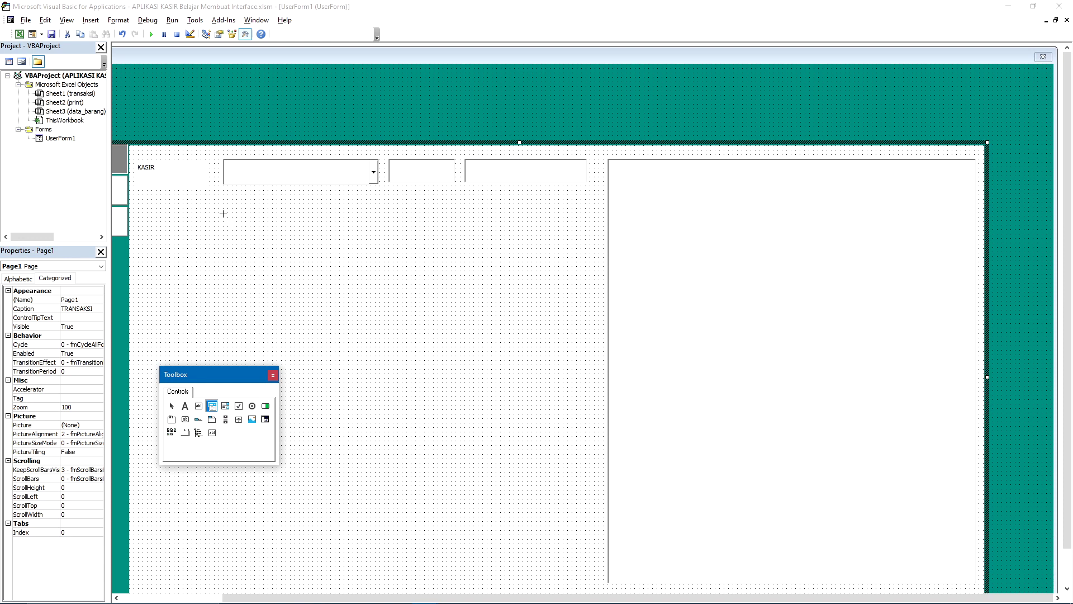
{"action": "left_click_drag", "start_coordinate": [224, 211], "coordinate": [225, 211]}
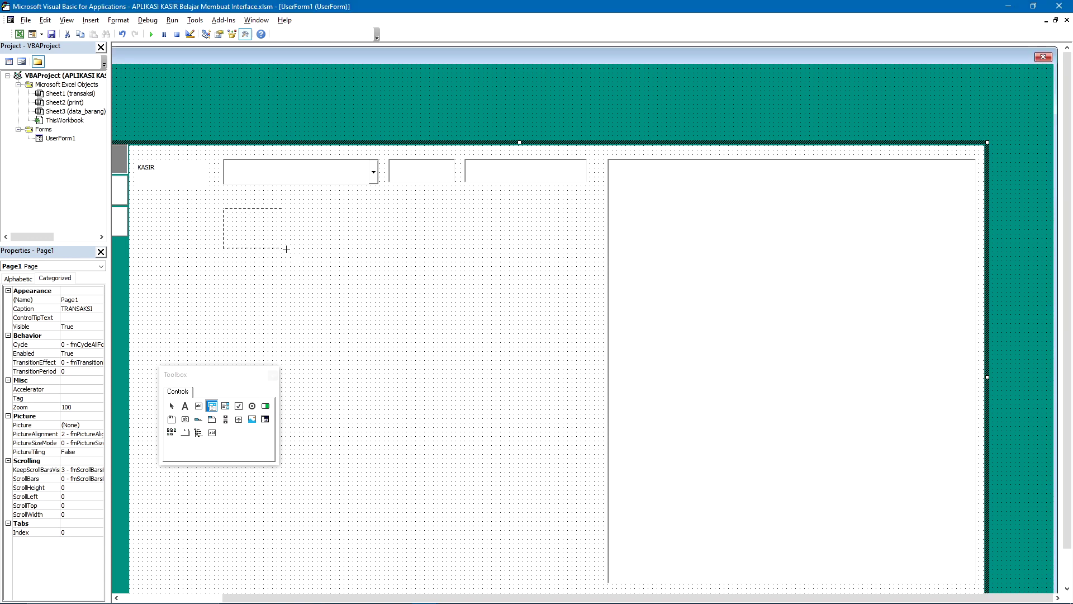
{"action": "left_click_drag", "start_coordinate": [443, 232], "coordinate": [457, 231]}
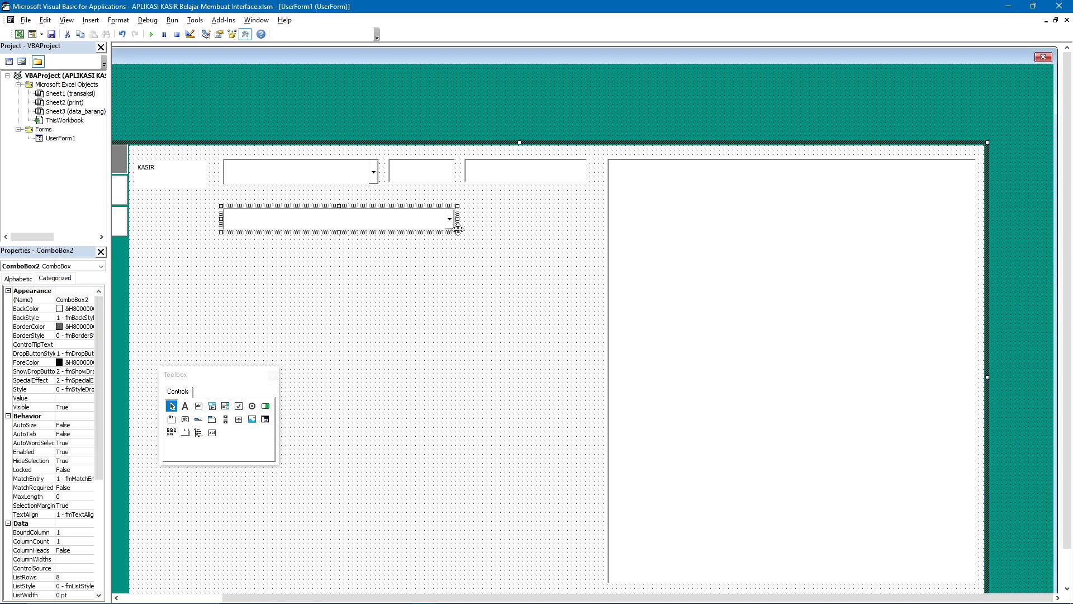
{"action": "left_click", "coordinate": [312, 234]}
{"action": "left_click", "coordinate": [277, 222]}
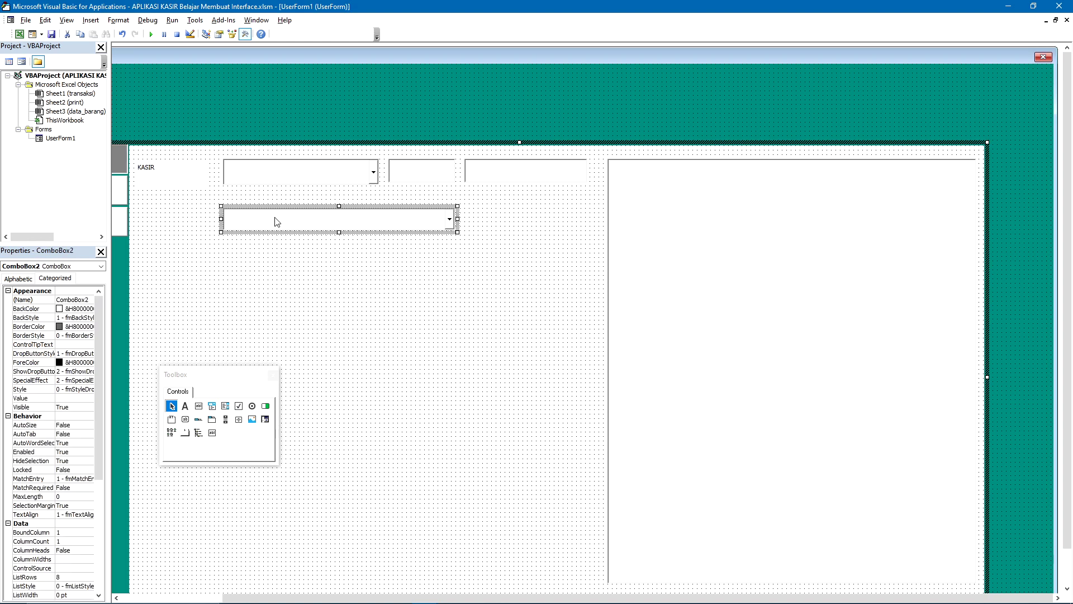
- Add a label about 102 wide and 24 high in front of the second combo box and caption it BARANG
{"action": "left_click", "coordinate": [157, 198]}
{"action": "left_click", "coordinate": [185, 405]}
{"action": "left_click_drag", "start_coordinate": [141, 209], "coordinate": [212, 227]}
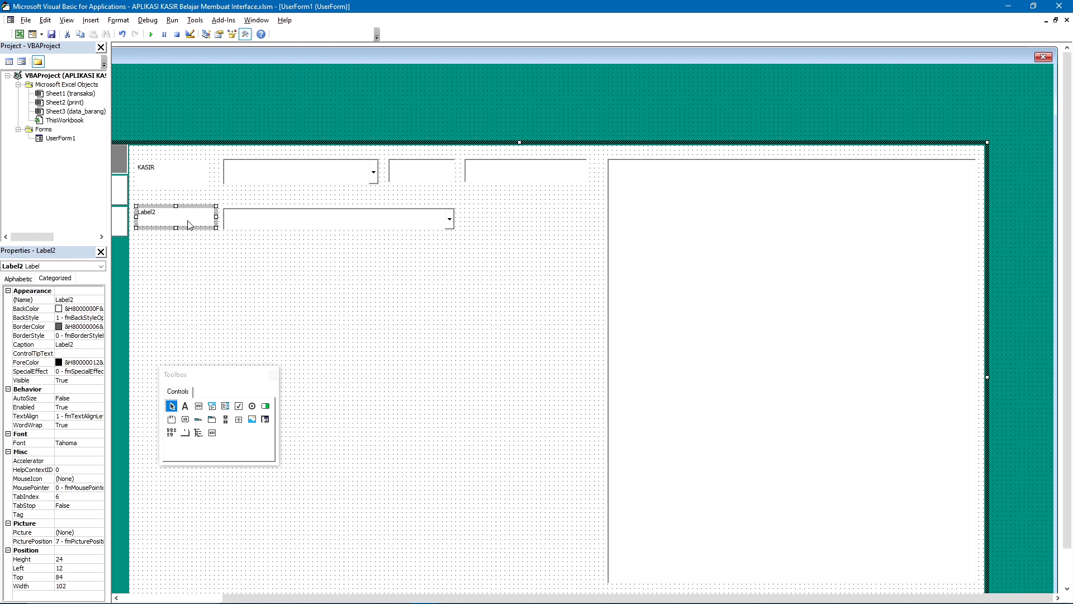
{"action": "left_click", "coordinate": [186, 216]}
{"action": "type", "text": "BARANG"}
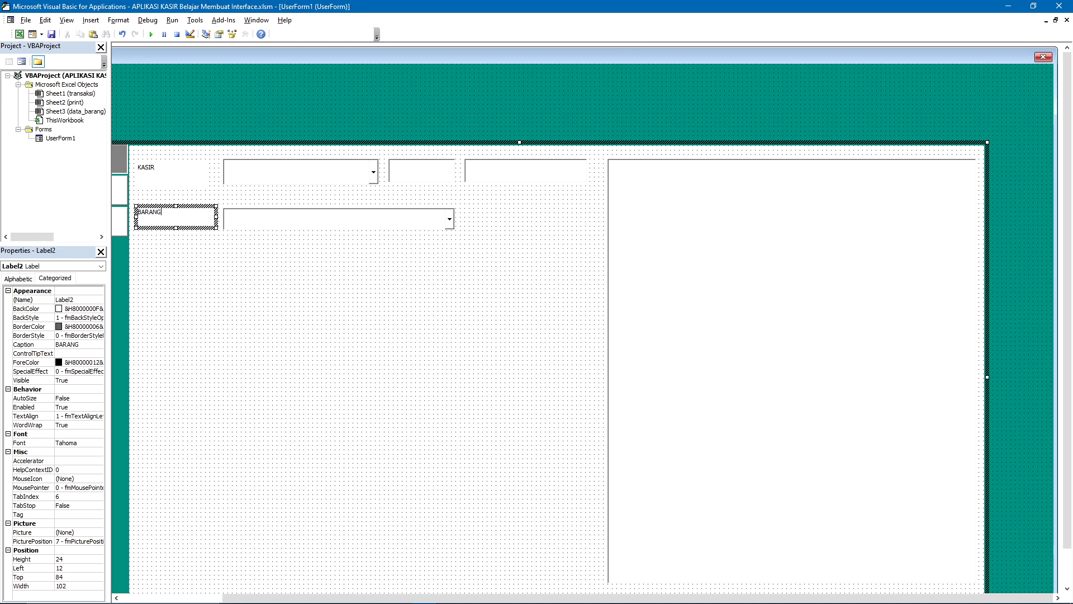
{"action": "left_click", "coordinate": [314, 294]}
- Move the BARANG combo box slightly up and toward its label, to about 120 from the page's left edge and 78 from its top
{"action": "left_click", "coordinate": [346, 214]}
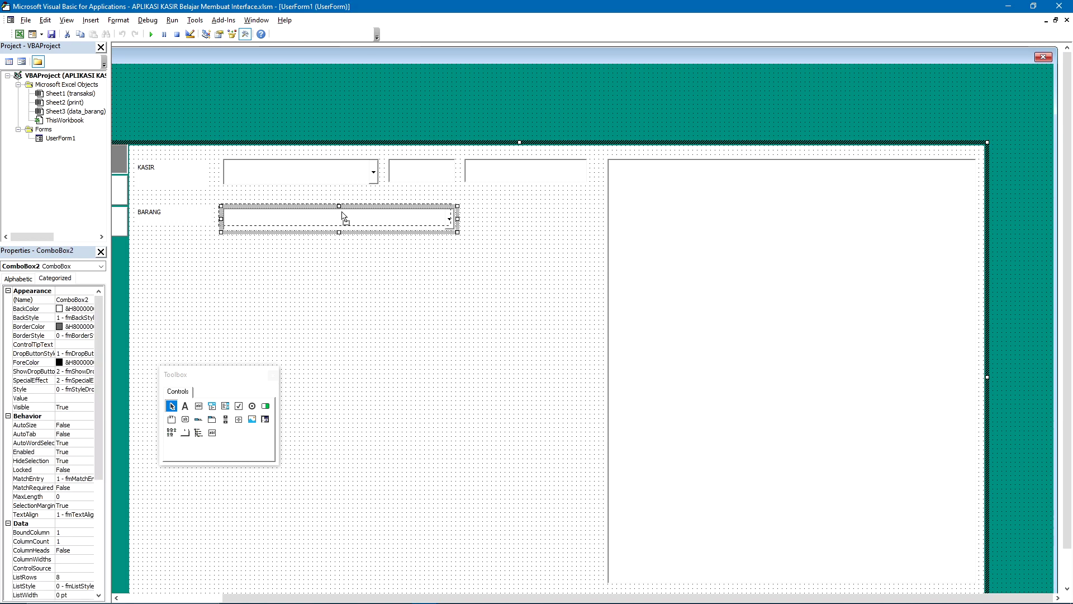
{"action": "left_click", "coordinate": [366, 243]}
{"action": "left_click", "coordinate": [421, 219]}
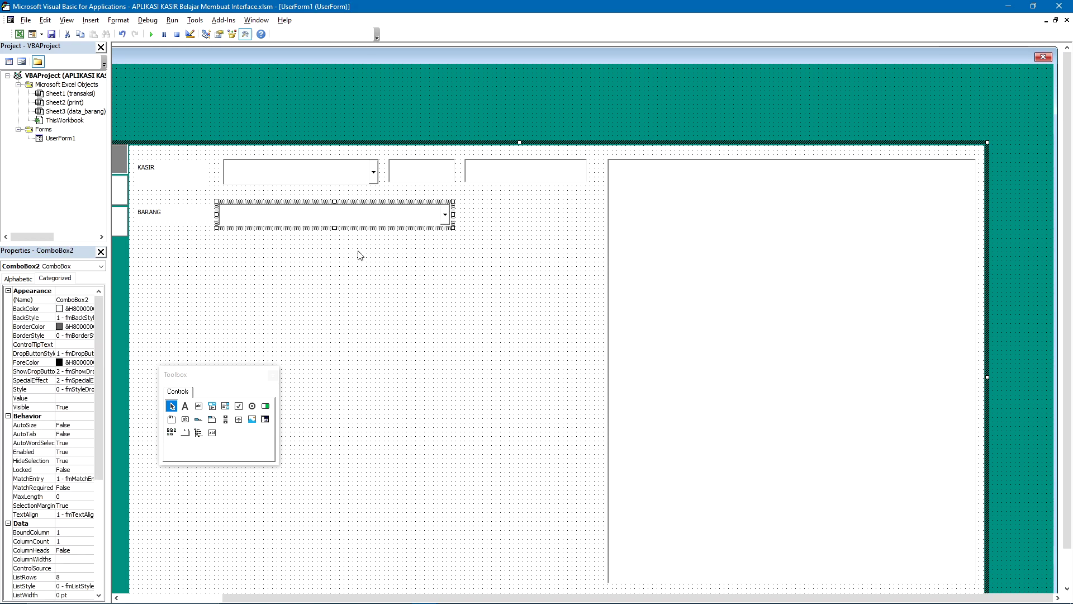
- Set the BARANG combo box's height to 35 and width to 350, and align its left edge with the KASIR combo box
{"action": "left_click_drag", "start_coordinate": [99, 385], "coordinate": [92, 566]}
{"action": "left_click", "coordinate": [67, 567]}
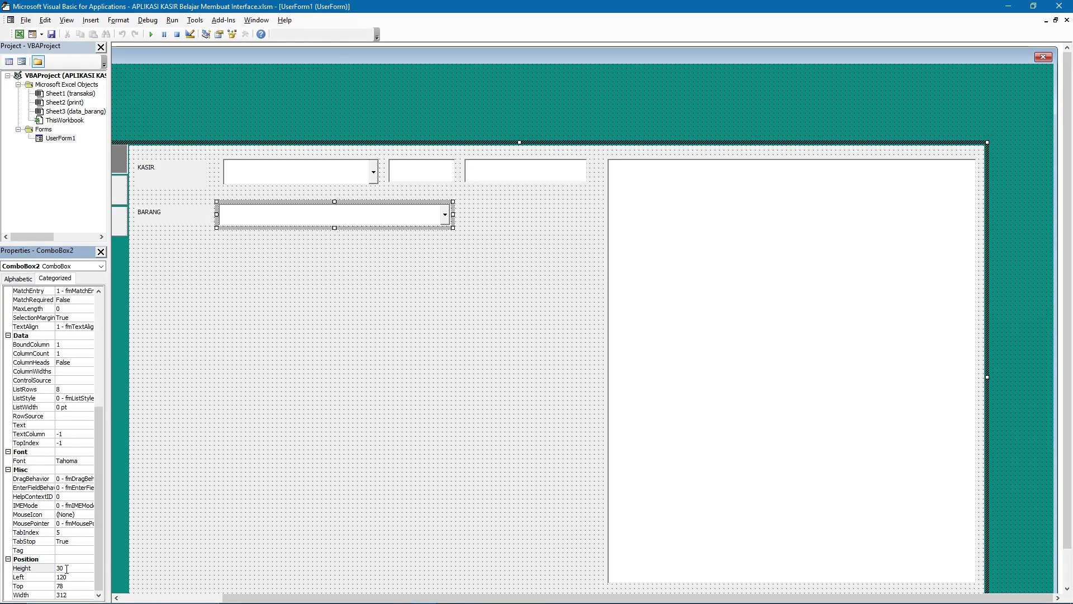
{"action": "type", "text": "5"}
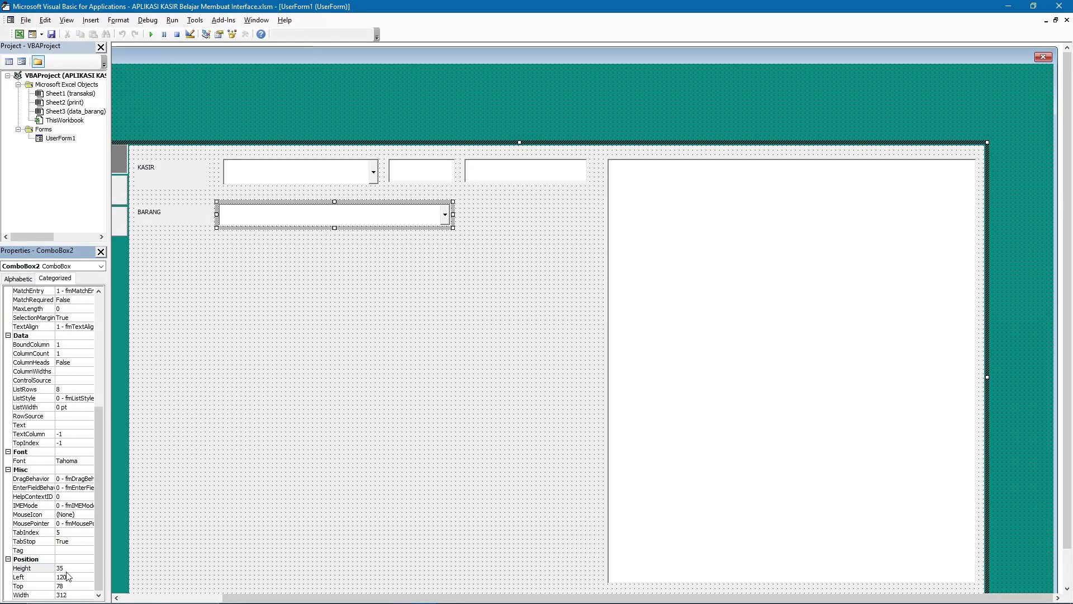
{"action": "left_click", "coordinate": [70, 595]}
{"action": "left_click_drag", "start_coordinate": [69, 595], "coordinate": [61, 595]}
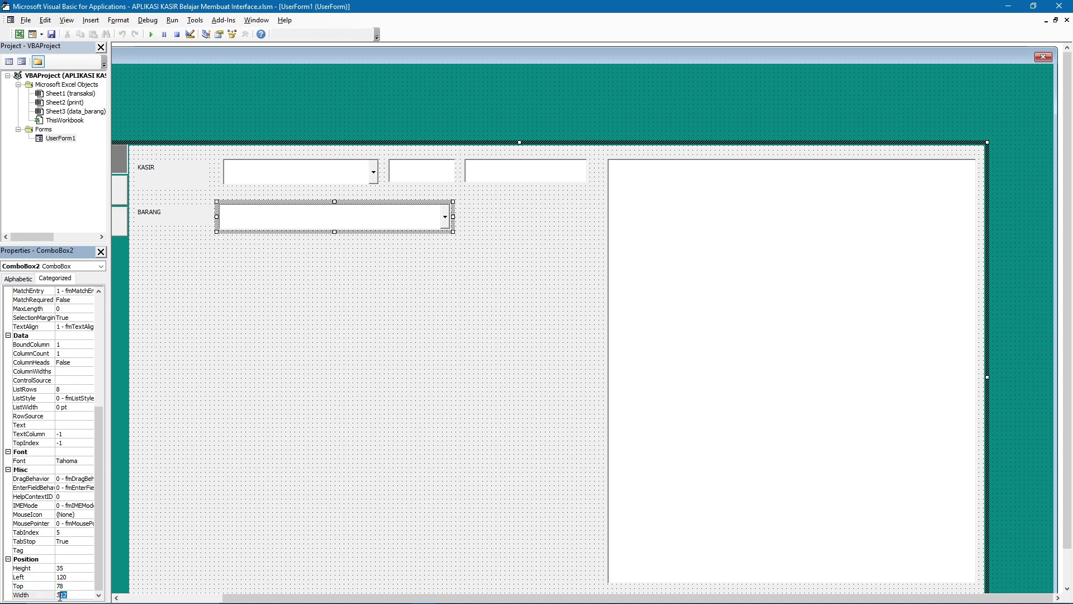
{"action": "type", "text": "50"}
{"action": "left_click", "coordinate": [400, 429]}
{"action": "left_click", "coordinate": [337, 216]}
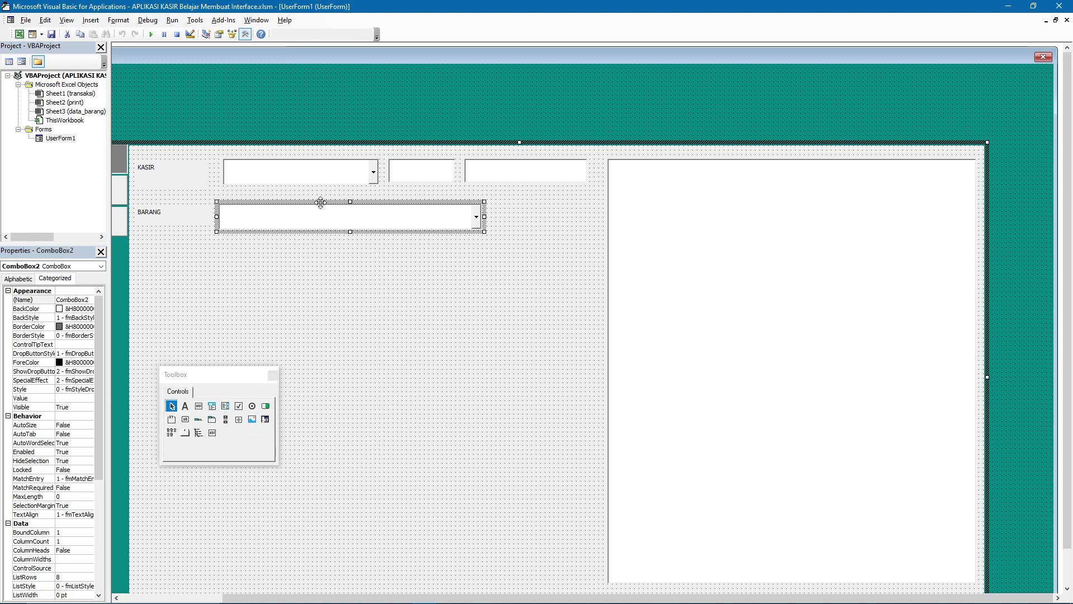
{"action": "left_click", "coordinate": [329, 242]}
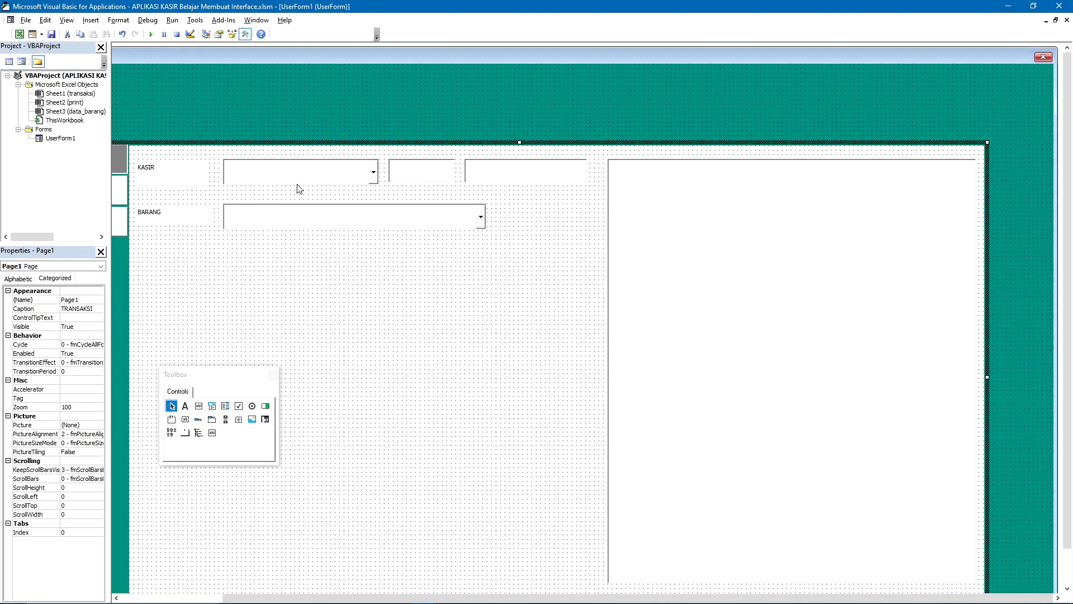
- Add a small text box at the end of the BARANG row, preceded by a label about 54 wide captioned QTY
{"action": "left_click", "coordinate": [201, 407]}
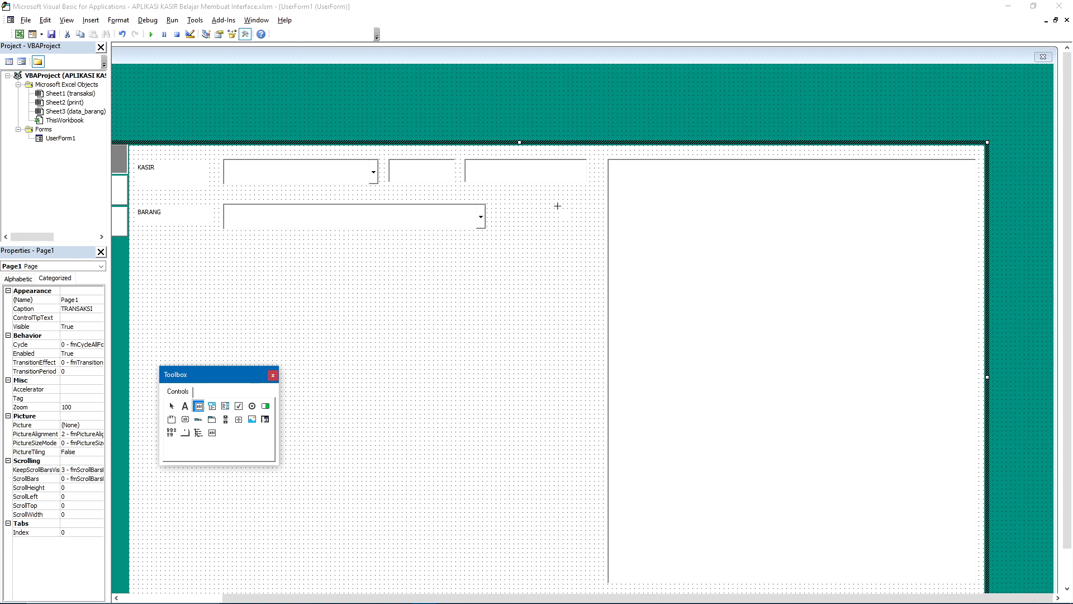
{"action": "left_click_drag", "start_coordinate": [551, 205], "coordinate": [581, 210]}
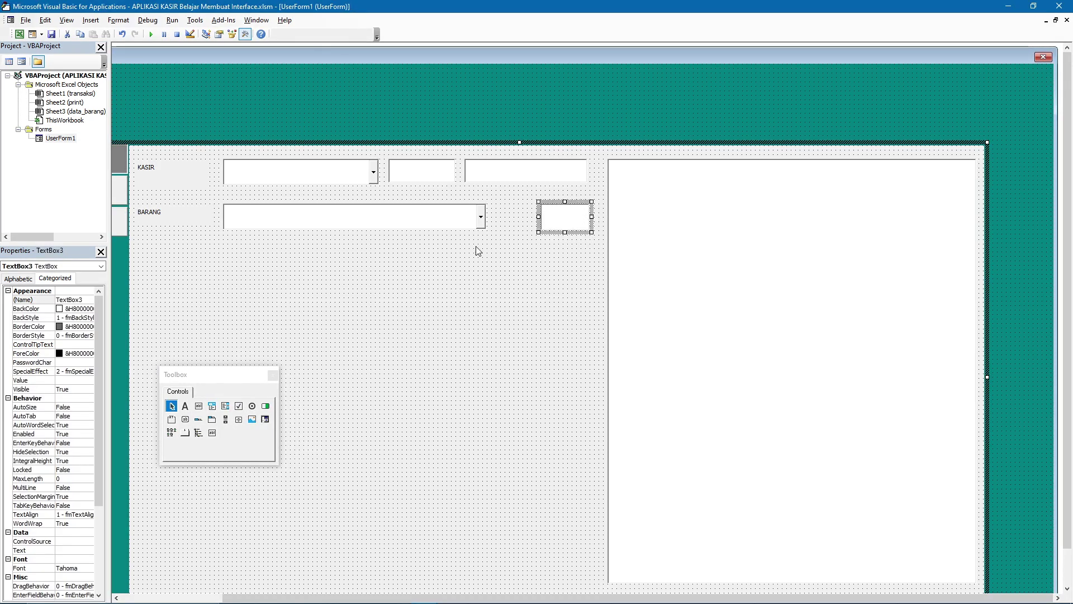
{"action": "left_click", "coordinate": [185, 406]}
{"action": "left_click_drag", "start_coordinate": [495, 208], "coordinate": [534, 232]}
{"action": "left_click", "coordinate": [498, 211]}
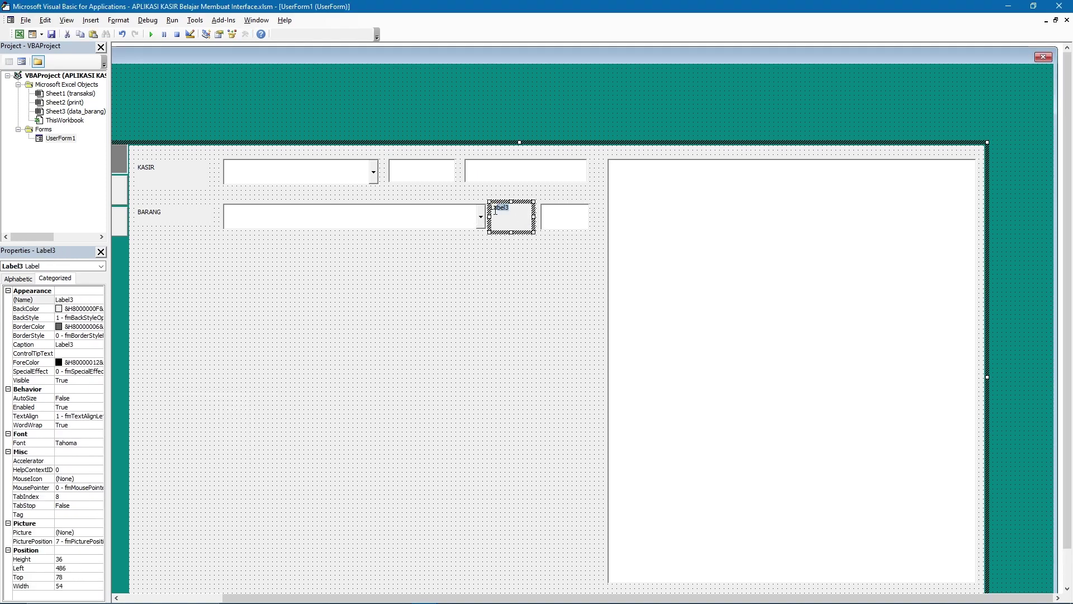
{"action": "type", "text": "QTY"}
{"action": "left_click", "coordinate": [471, 259]}
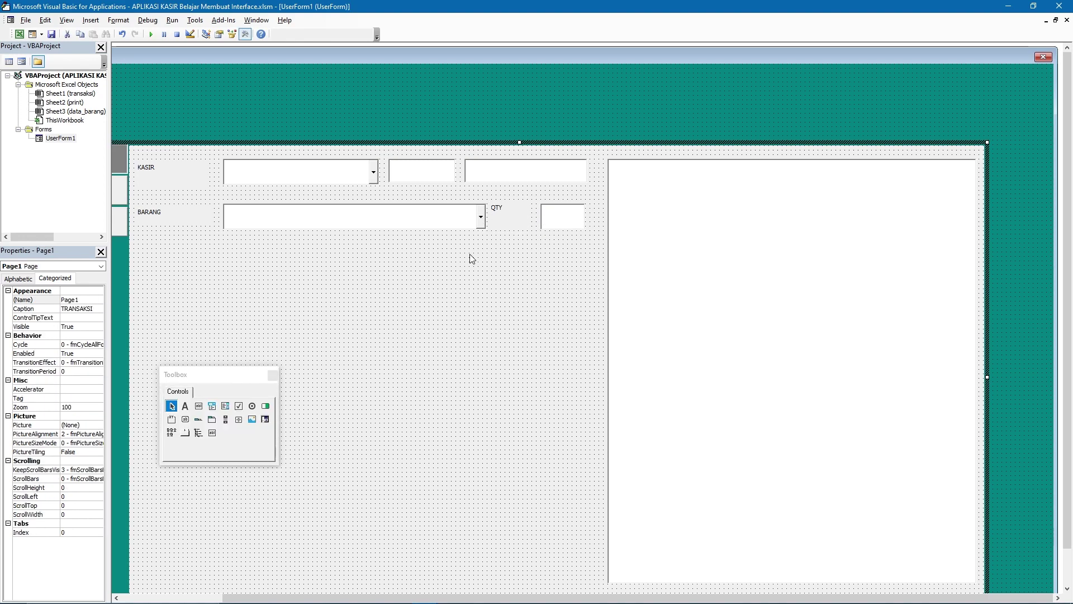
- Add a text box below the BARANG combo box, with a label about 96 wide and 30 high captioned HARGA in front
{"action": "left_click", "coordinate": [199, 406]}
{"action": "left_click_drag", "start_coordinate": [223, 241], "coordinate": [433, 266]}
{"action": "left_click", "coordinate": [185, 406]}
{"action": "left_click_drag", "start_coordinate": [139, 245], "coordinate": [212, 268]}
{"action": "left_click", "coordinate": [137, 251]}
{"action": "type", "text": "HARGA"}
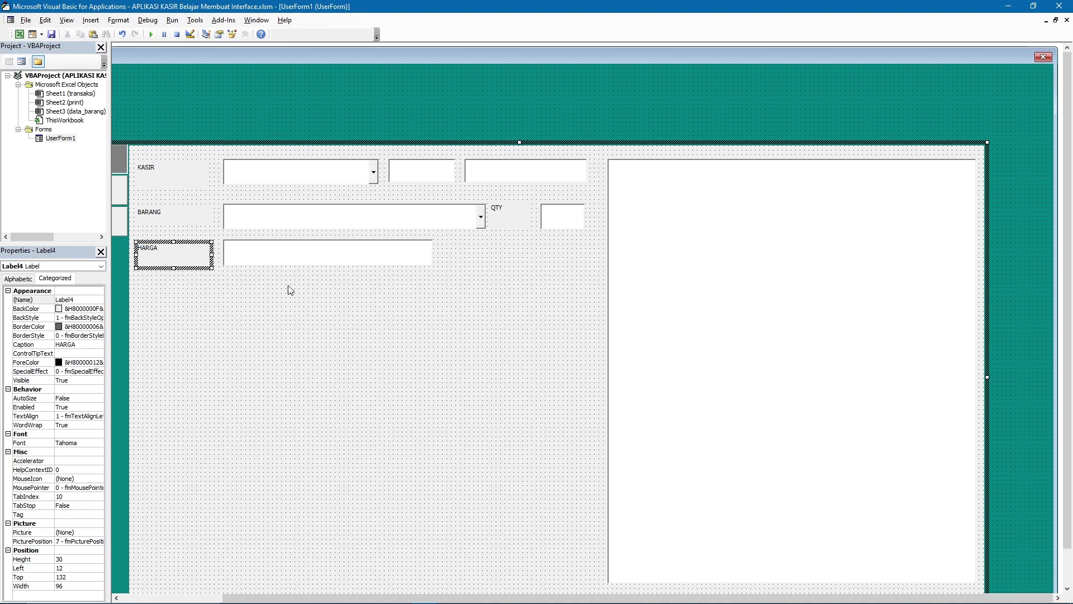
{"action": "left_click", "coordinate": [454, 288]}
- Add an equally wide text box below HARGA with a label captioned JUMLAH, and shift the label up level with the box
{"action": "left_click", "coordinate": [199, 406]}
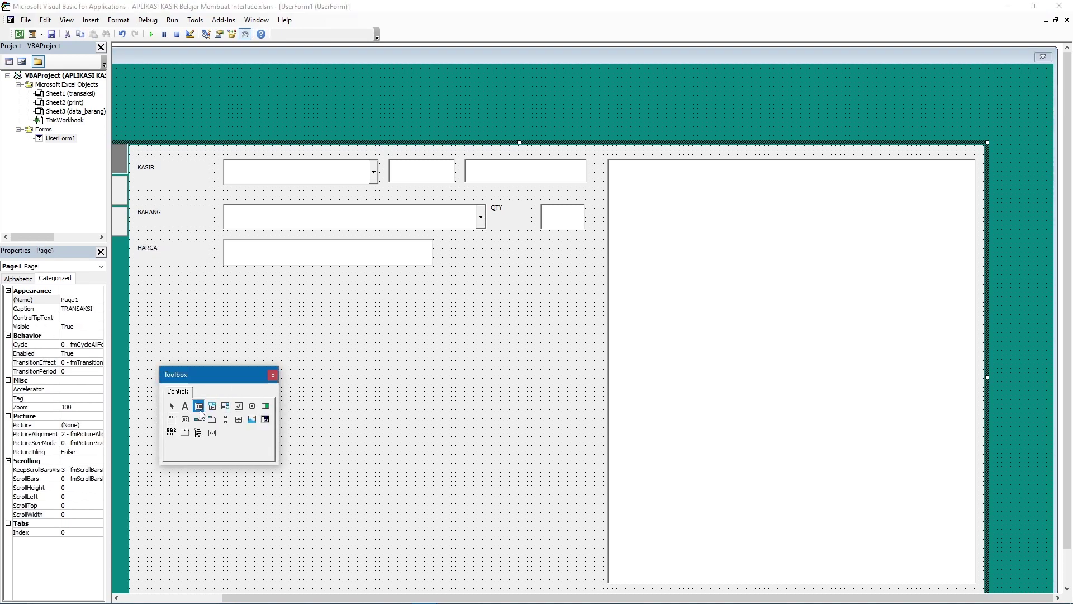
{"action": "left_click_drag", "start_coordinate": [223, 280], "coordinate": [434, 303]}
{"action": "left_click", "coordinate": [185, 405]}
{"action": "left_click_drag", "start_coordinate": [140, 286], "coordinate": [216, 317]}
{"action": "left_click", "coordinate": [141, 290]}
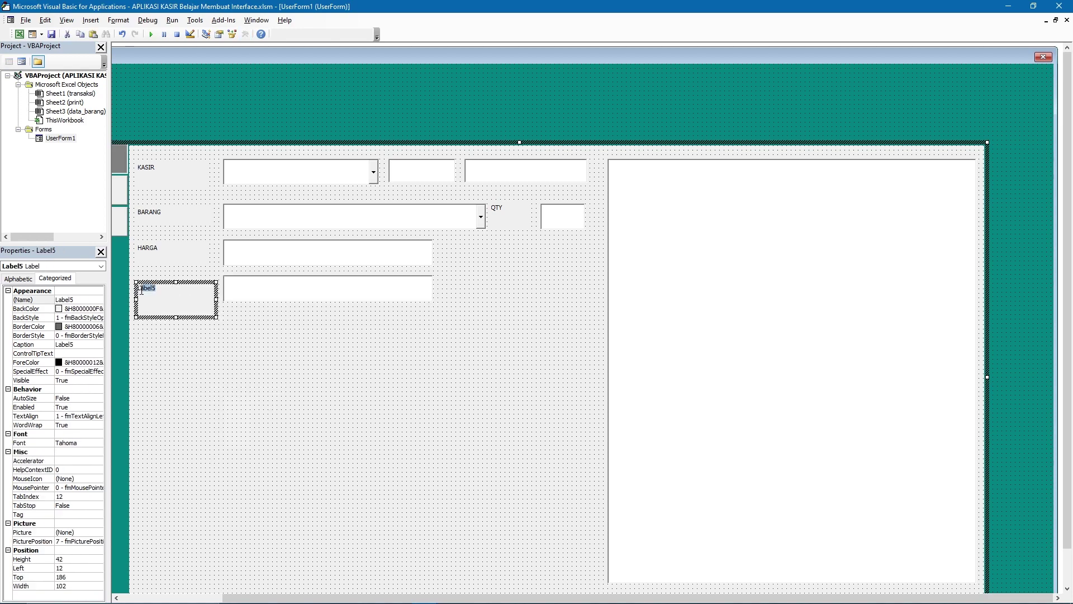
{"action": "type", "text": "JUMLAH"}
{"action": "left_click_drag", "start_coordinate": [213, 314], "coordinate": [198, 308]}
{"action": "left_click", "coordinate": [253, 346]}
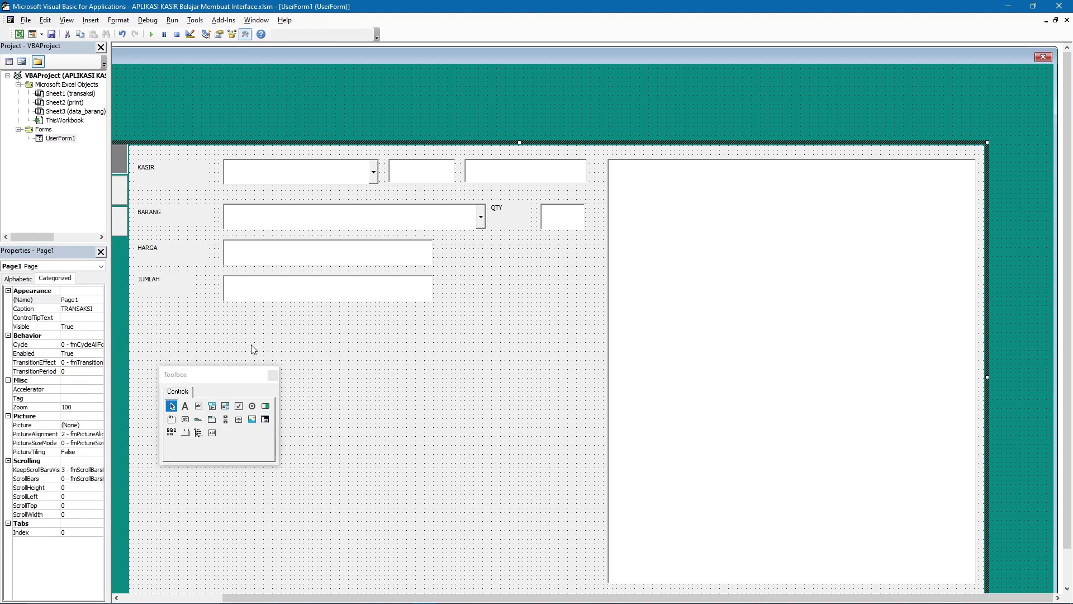
- Draw two command buttons side by side next to the HARGA and JUMLAH text boxes, the first about 78 wide and 72 high
{"action": "left_click_drag", "start_coordinate": [420, 418], "coordinate": [342, 354]}
{"action": "left_click", "coordinate": [296, 390]}
{"action": "left_click_drag", "start_coordinate": [456, 244], "coordinate": [514, 298]}
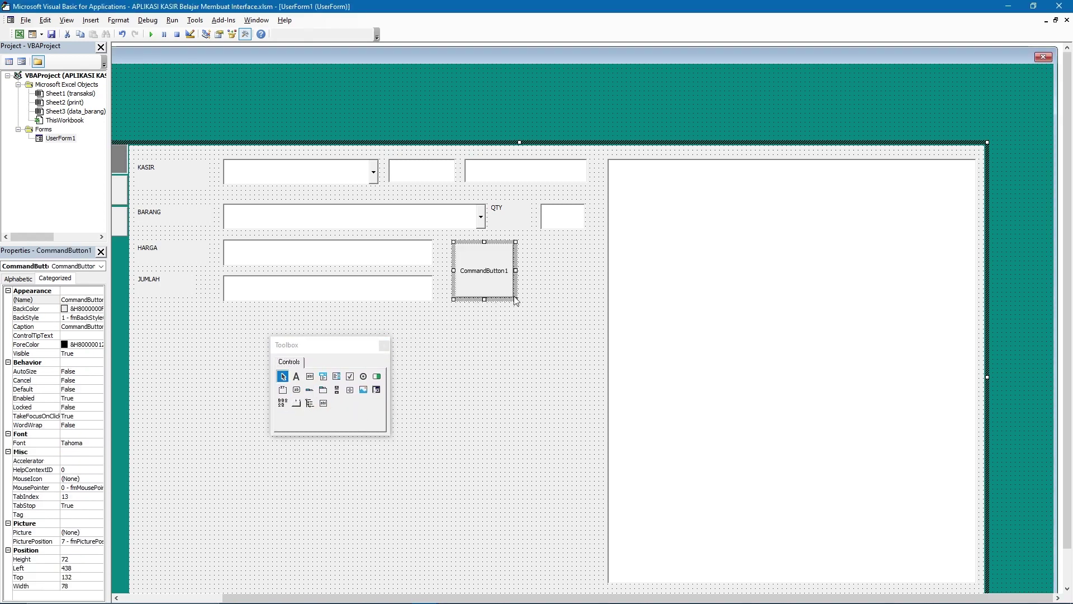
{"action": "left_click", "coordinate": [297, 390]}
{"action": "left_click_drag", "start_coordinate": [532, 244], "coordinate": [589, 299]}
{"action": "left_click", "coordinate": [536, 316]}
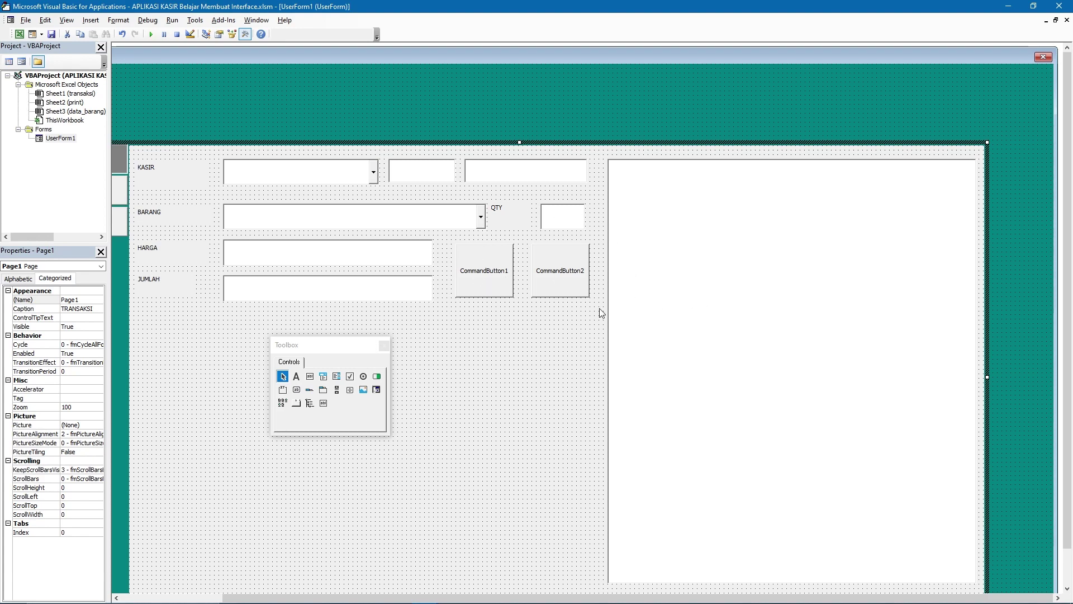
- Load the INPUT NOTA image from the ICON folder as the picture of the first command button
{"action": "left_click", "coordinate": [487, 275]}
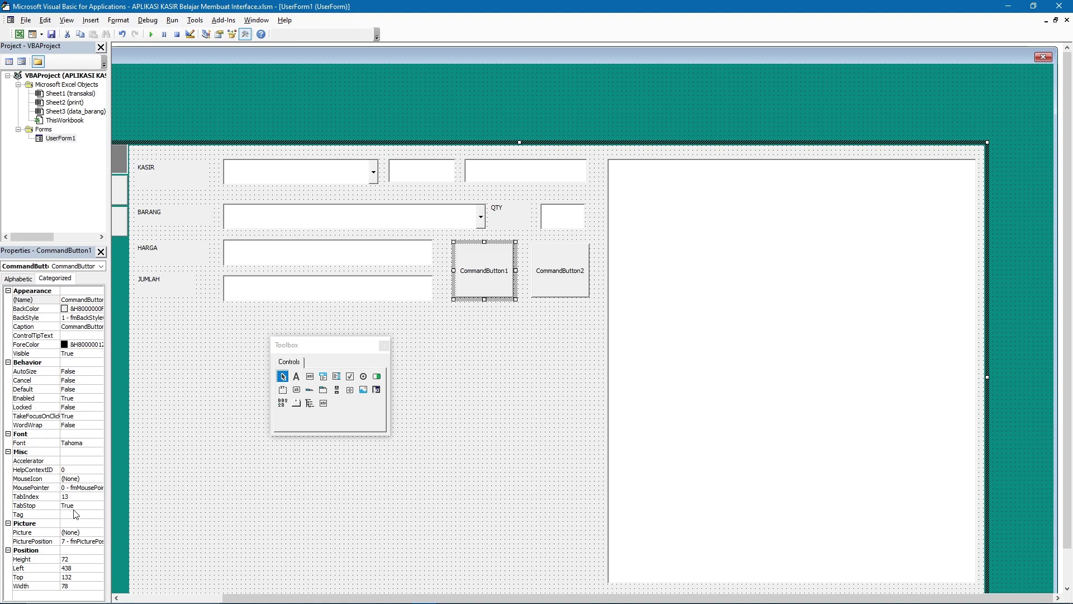
{"action": "left_click", "coordinate": [75, 532]}
{"action": "left_click", "coordinate": [99, 532]}
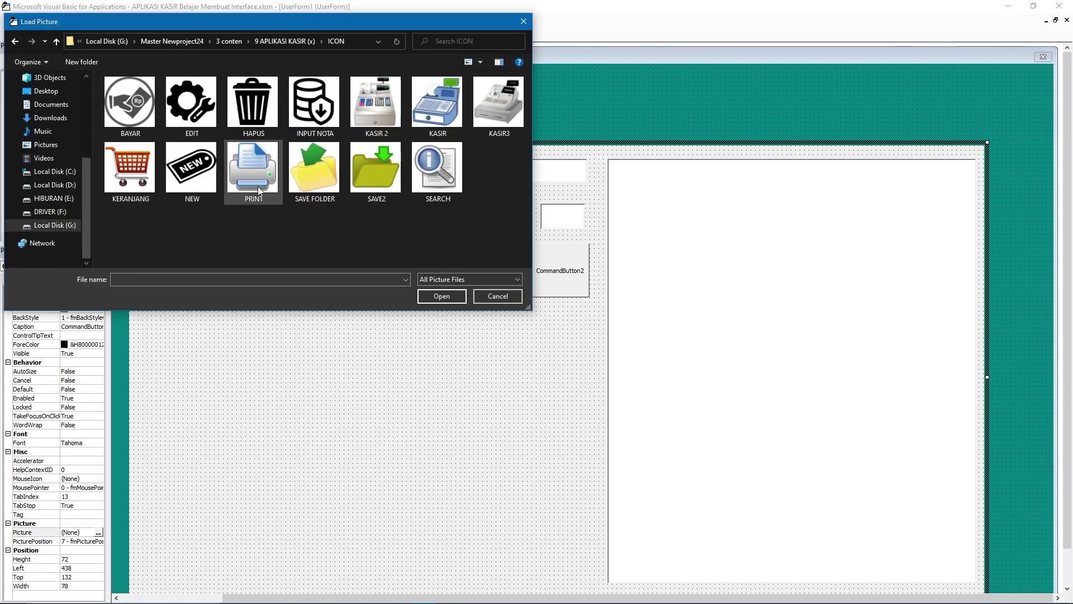
{"action": "left_click", "coordinate": [313, 106]}
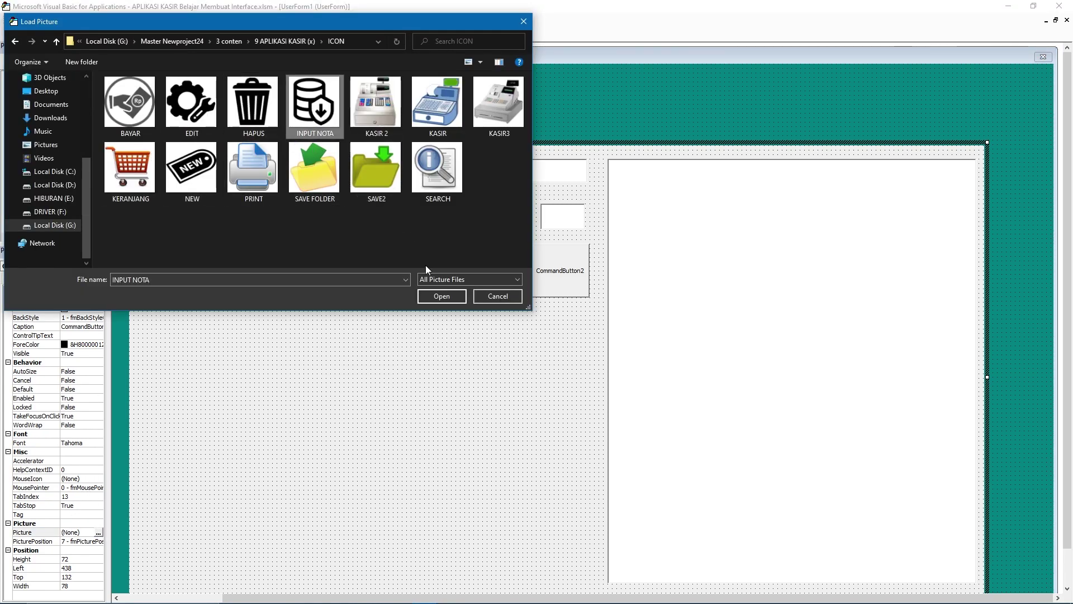
{"action": "left_click", "coordinate": [439, 296]}
- Load the HAPUS image as the picture of the second command button
{"action": "left_click", "coordinate": [561, 278]}
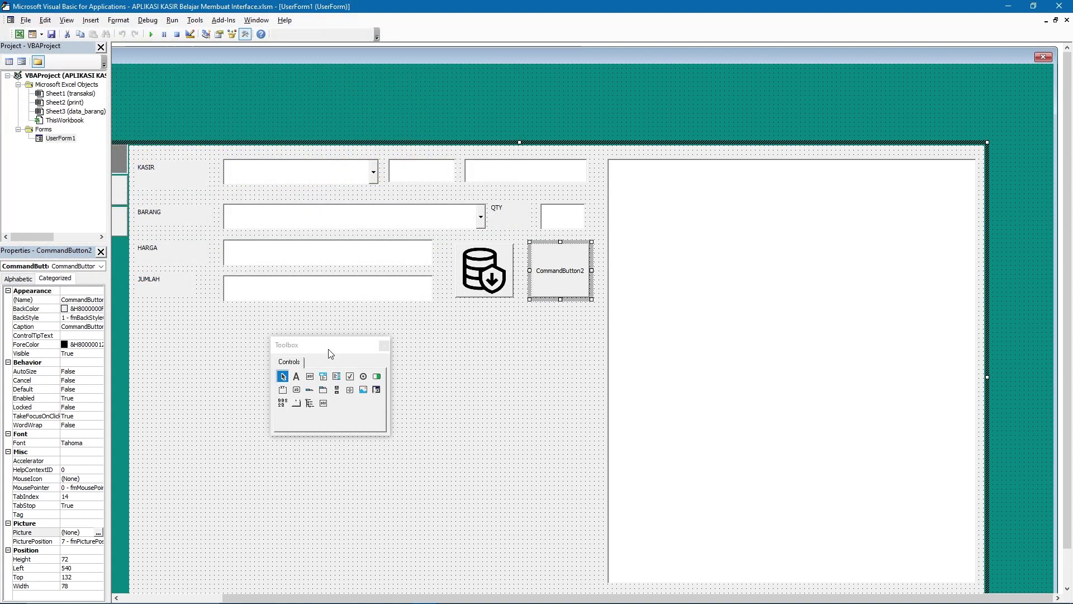
{"action": "left_click", "coordinate": [99, 532]}
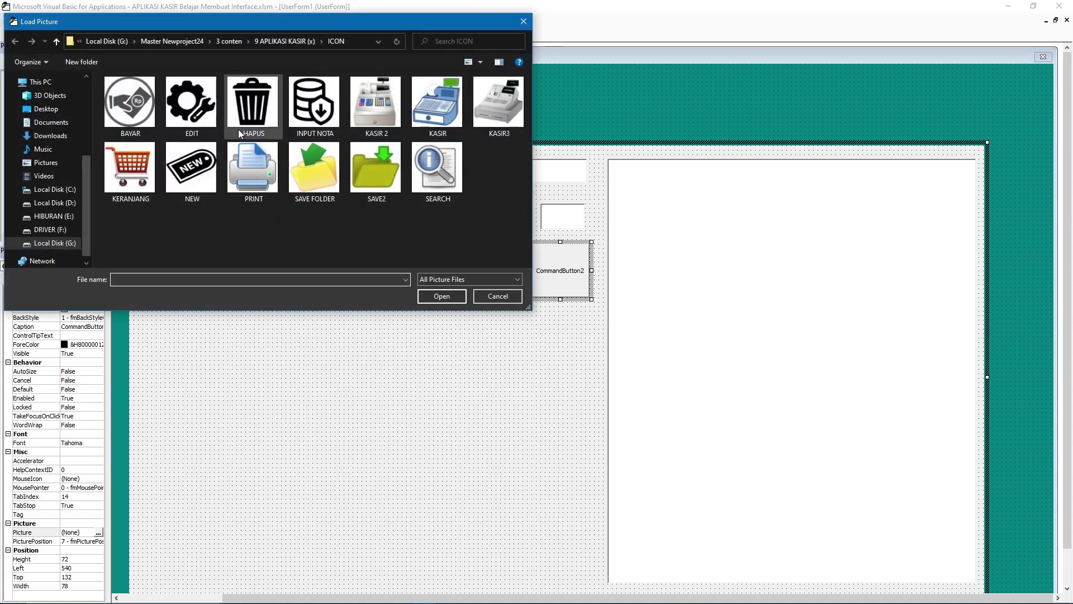
{"action": "left_click", "coordinate": [252, 109]}
{"action": "left_click", "coordinate": [442, 296]}
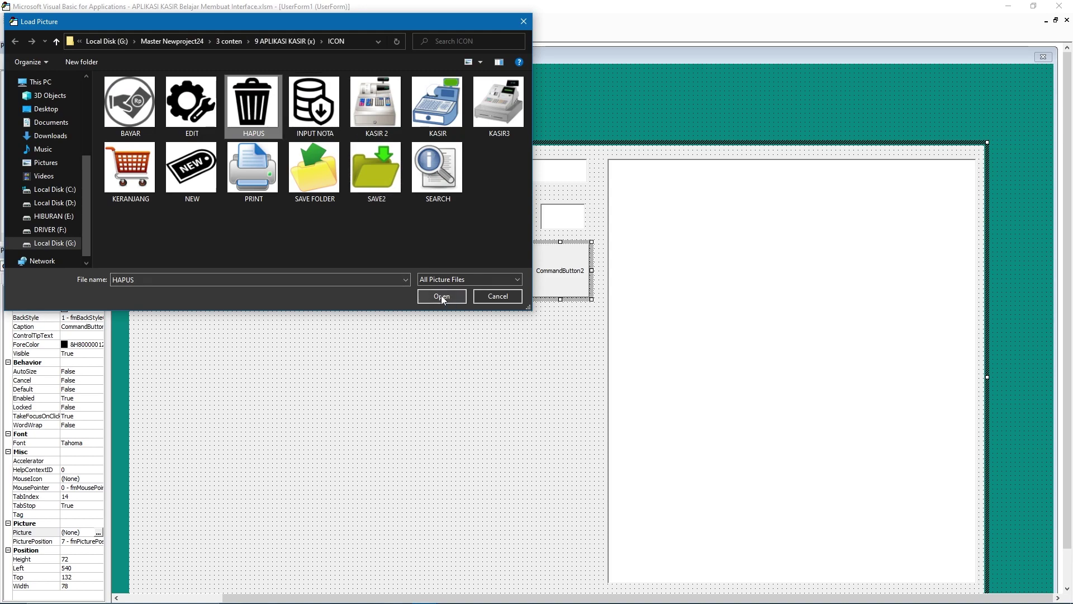
{"action": "left_click", "coordinate": [560, 323]}
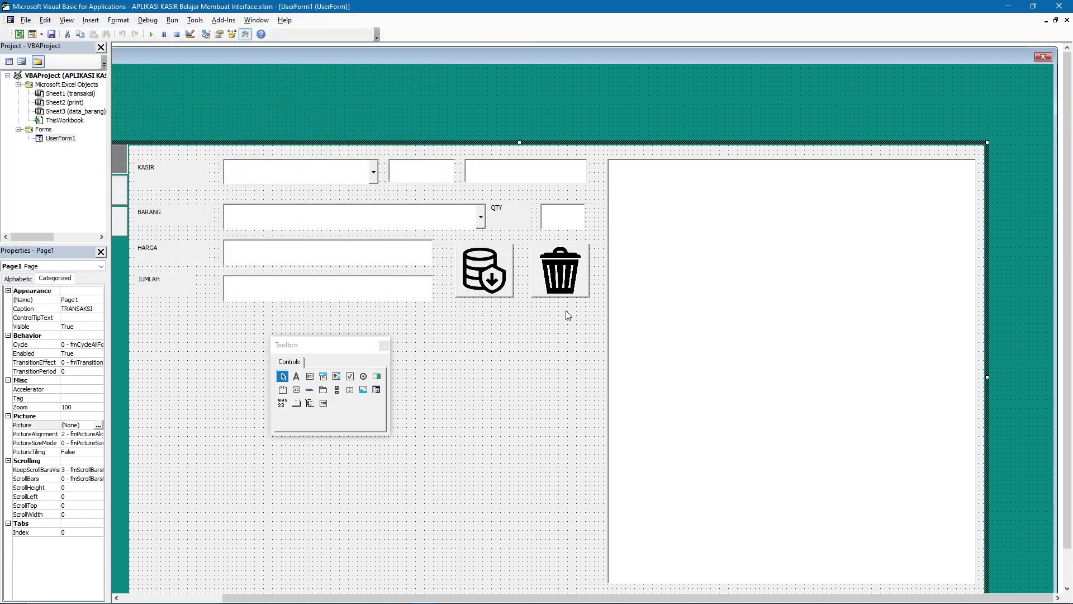
- Make the database and trash icon buttons slightly narrower and even out their widths
{"action": "left_click", "coordinate": [579, 269]}
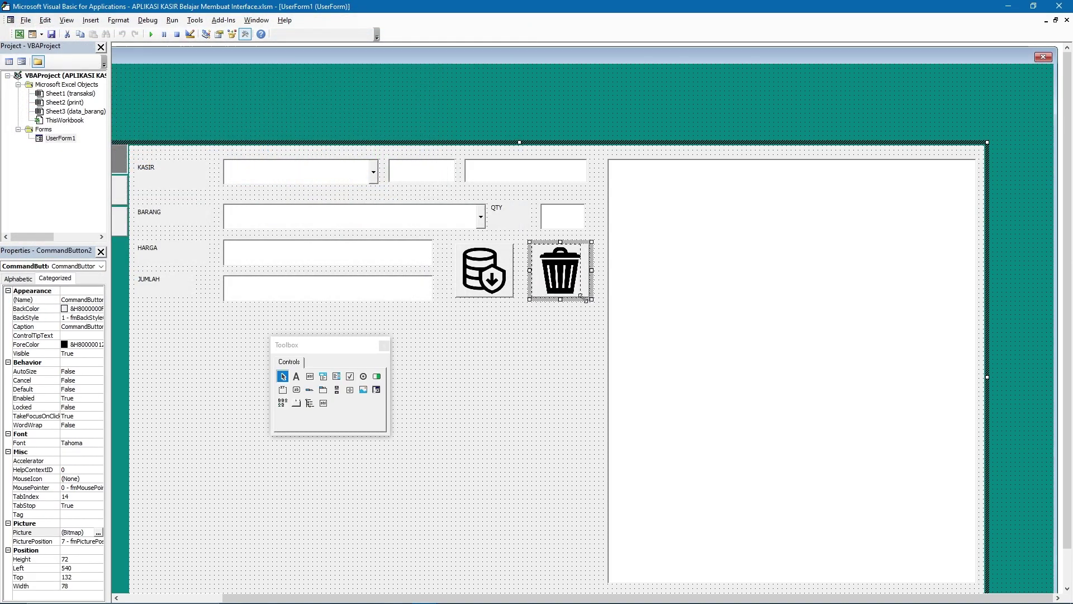
{"action": "left_click", "coordinate": [503, 288]}
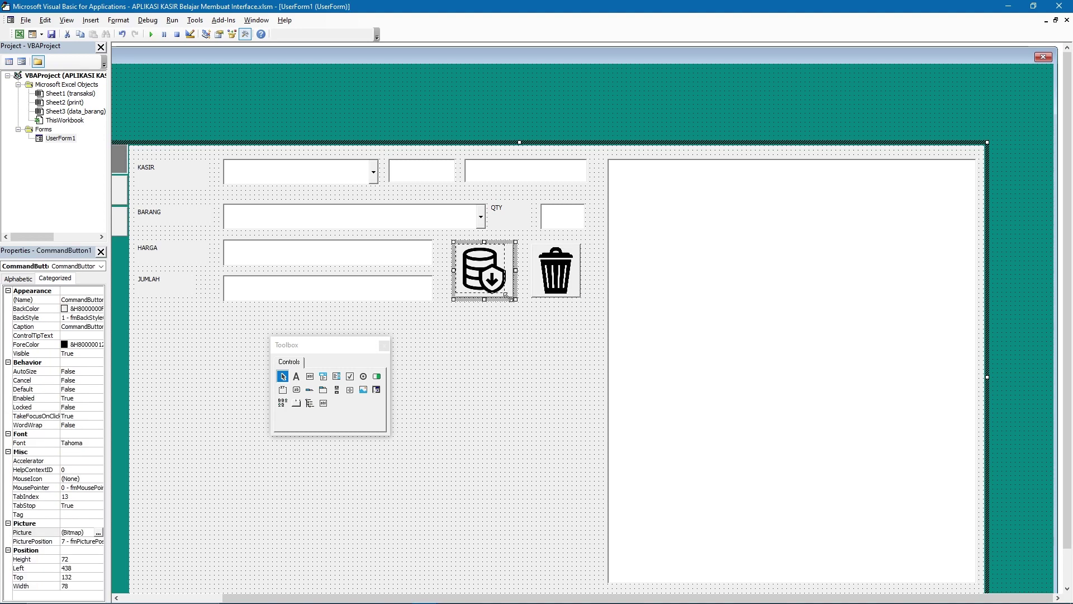
{"action": "left_click_drag", "start_coordinate": [507, 298], "coordinate": [508, 298]}
{"action": "left_click", "coordinate": [514, 316]}
{"action": "left_click", "coordinate": [504, 275]}
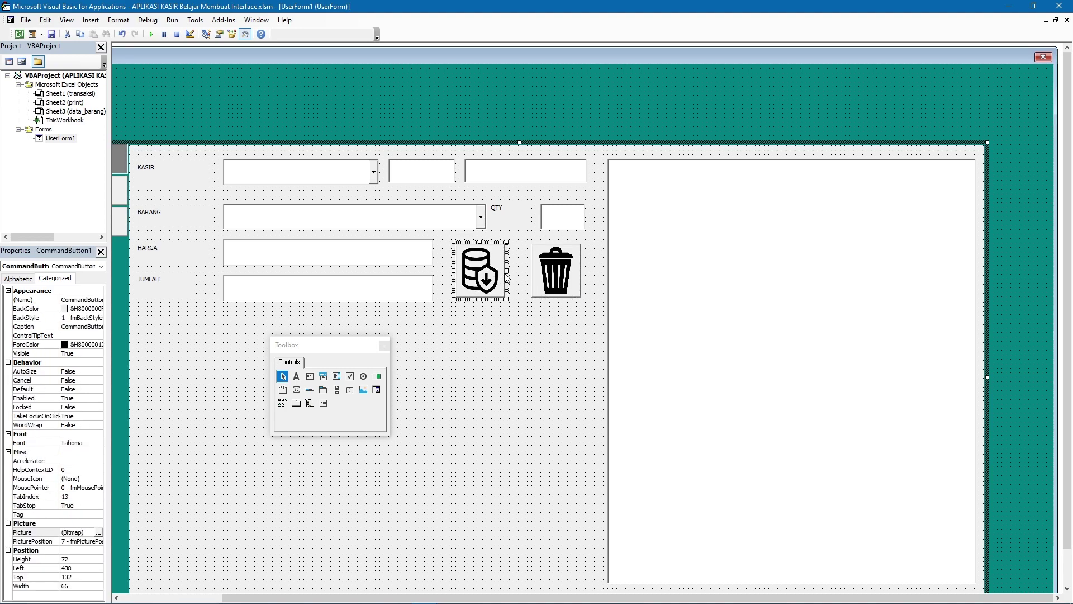
{"action": "left_click", "coordinate": [533, 274]}
{"action": "left_click_drag", "start_coordinate": [531, 271], "coordinate": [570, 273]}
{"action": "left_click", "coordinate": [539, 311]}
{"action": "left_click", "coordinate": [565, 273]}
{"action": "left_click", "coordinate": [532, 317]}
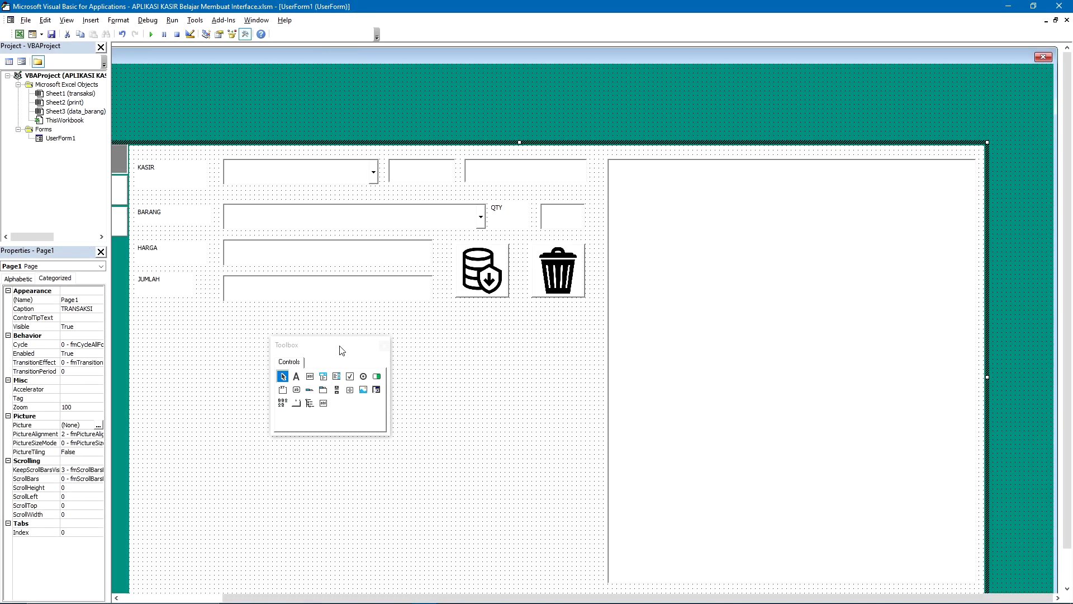
- Draw three equal text boxes about 282 wide, stacked with a gap below the JUMLAH row
{"action": "left_click_drag", "start_coordinate": [343, 349], "coordinate": [564, 344]}
{"action": "left_click", "coordinate": [531, 369]}
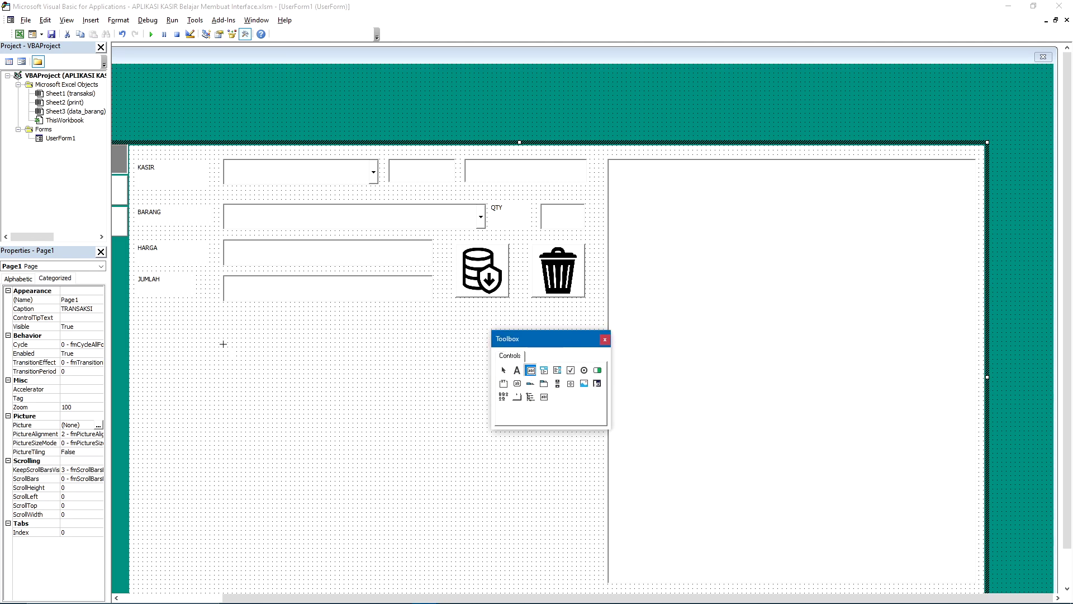
{"action": "left_click_drag", "start_coordinate": [223, 343], "coordinate": [281, 407]}
{"action": "left_click_drag", "start_coordinate": [435, 371], "coordinate": [436, 371]}
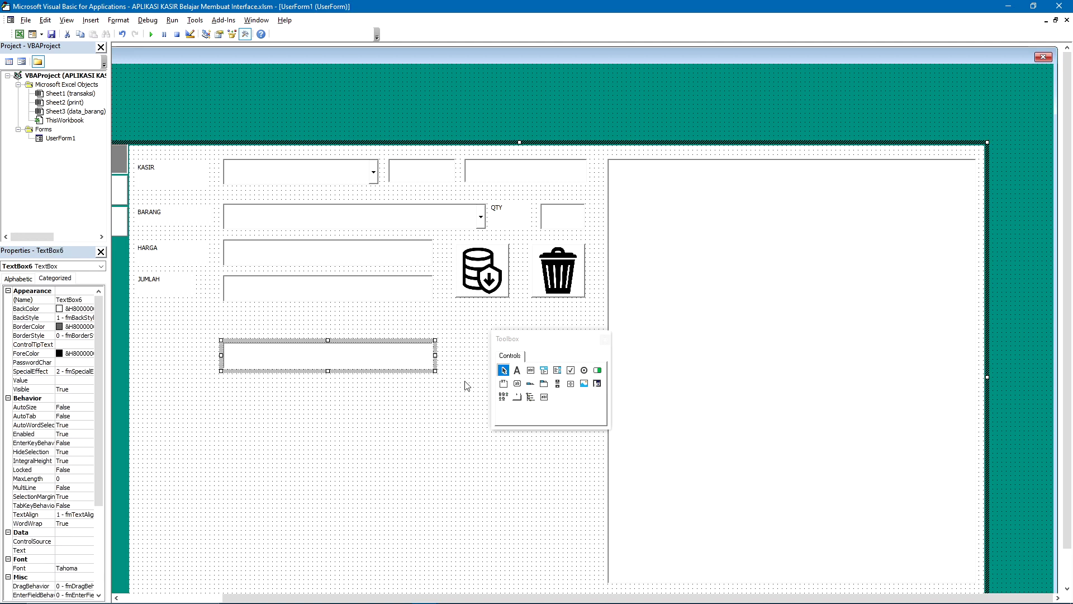
{"action": "left_click_drag", "start_coordinate": [223, 383], "coordinate": [368, 409]}
{"action": "left_click_drag", "start_coordinate": [434, 410], "coordinate": [435, 411]}
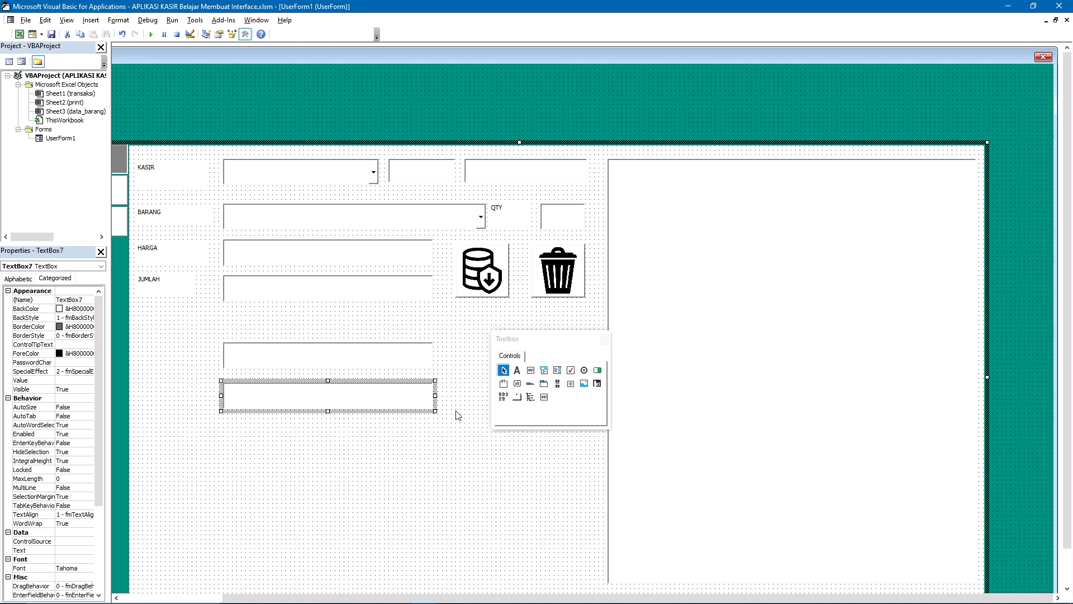
{"action": "left_click", "coordinate": [529, 371]}
{"action": "left_click_drag", "start_coordinate": [224, 423], "coordinate": [437, 452]}
{"action": "left_click", "coordinate": [447, 454]}
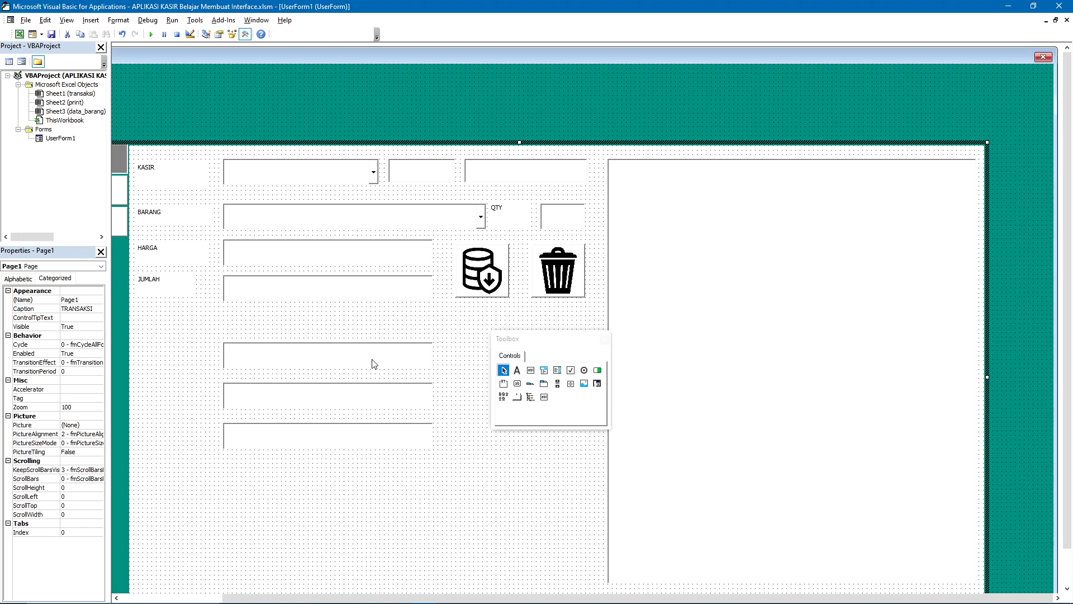
- Set the three new text boxes together to a height of 32 and a width of 285
{"action": "left_click_drag", "start_coordinate": [319, 327], "coordinate": [320, 452]}
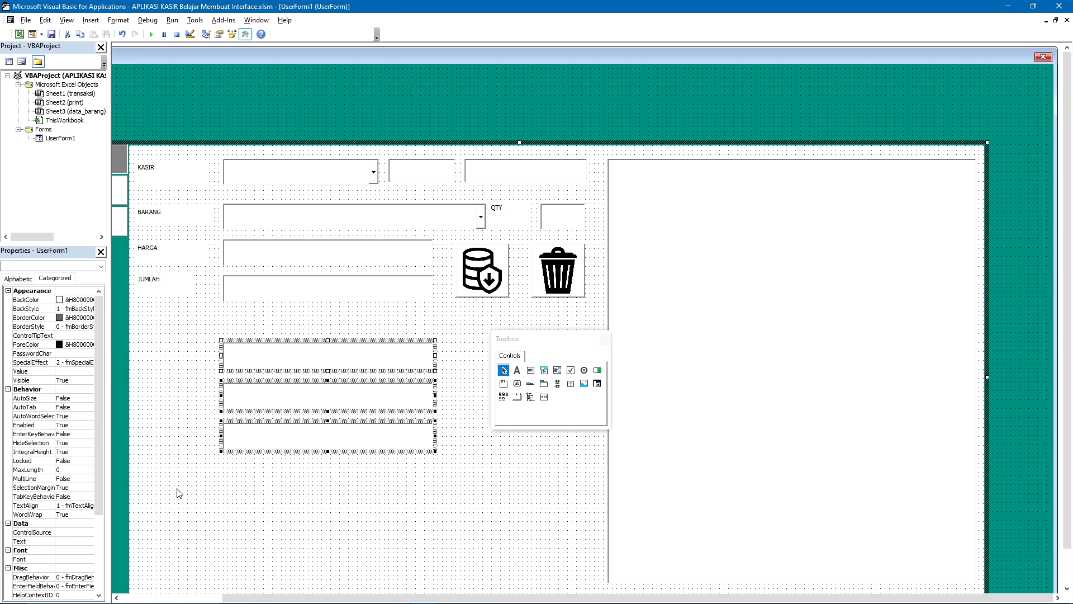
{"action": "left_click_drag", "start_coordinate": [102, 478], "coordinate": [102, 557]}
{"action": "left_click", "coordinate": [60, 550]}
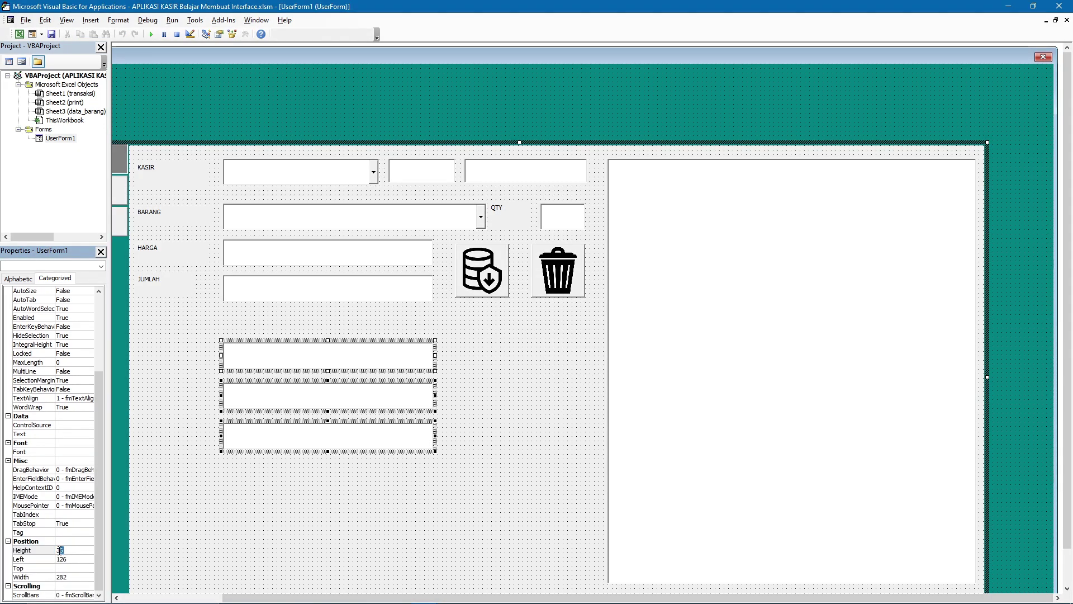
{"action": "type", "text": "2"}
{"action": "left_click", "coordinate": [73, 576]}
{"action": "left_click", "coordinate": [68, 576]}
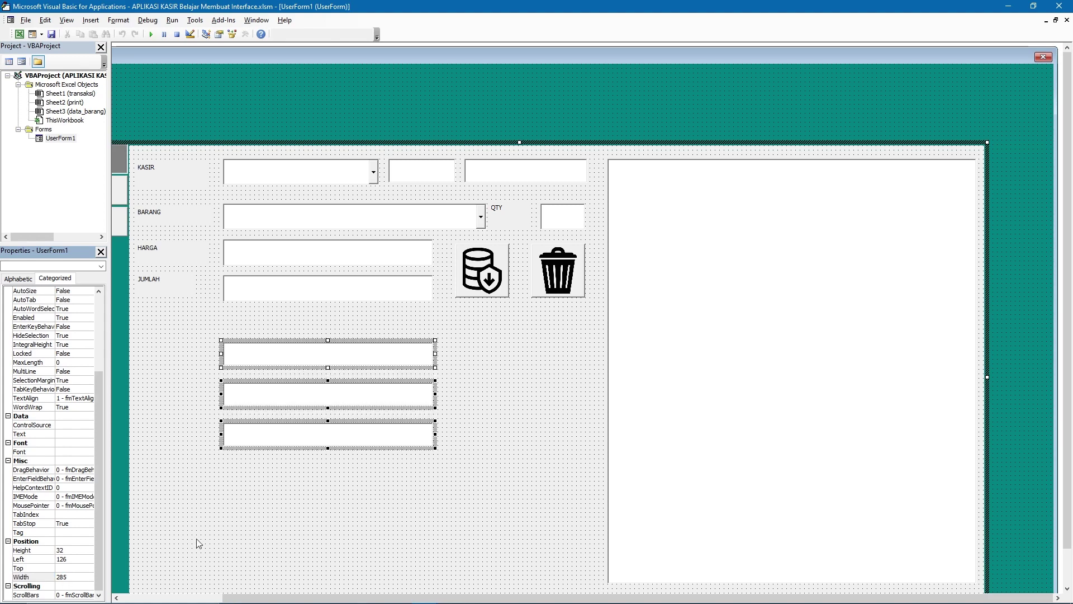
{"action": "left_click", "coordinate": [337, 480]}
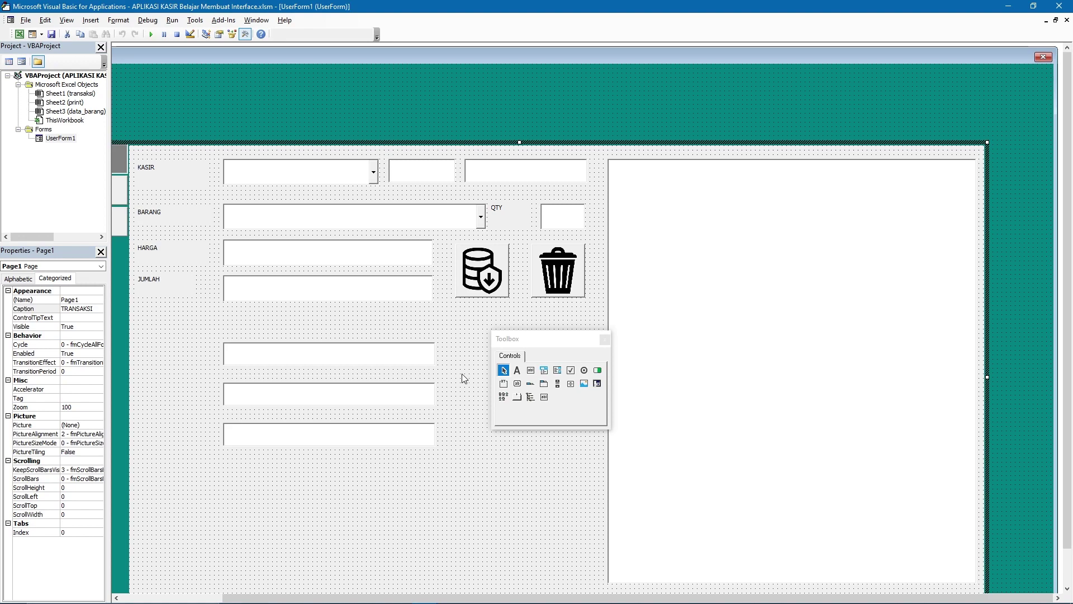
- Draw a label about 90 to 96 wide in front of each of the three text boxes and align their left edges
{"action": "left_click", "coordinate": [517, 370]}
{"action": "left_click_drag", "start_coordinate": [141, 350], "coordinate": [206, 371]}
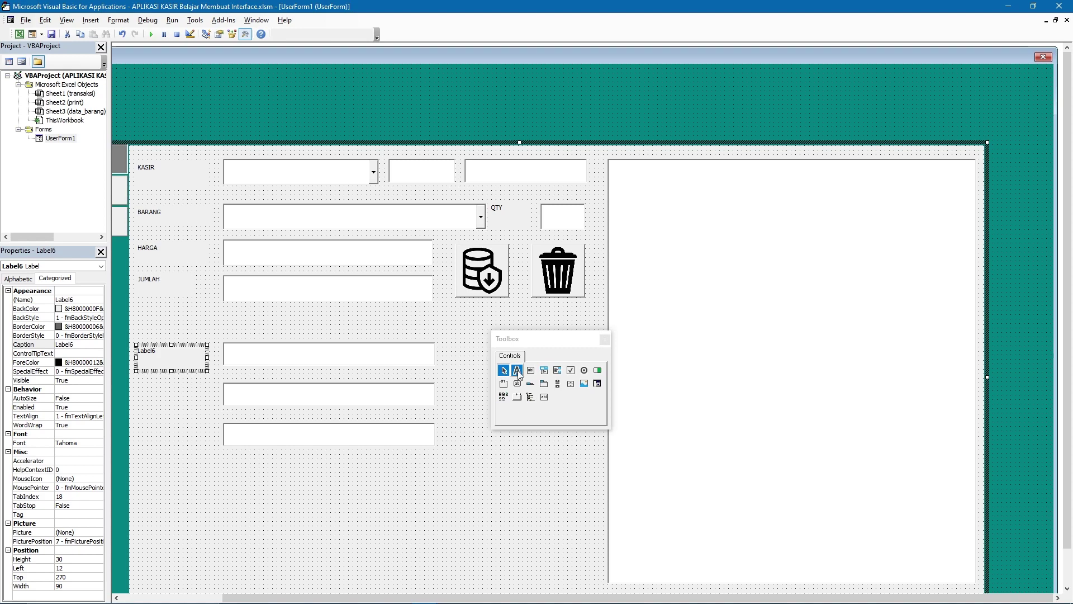
{"action": "left_click_drag", "start_coordinate": [144, 384], "coordinate": [210, 409]}
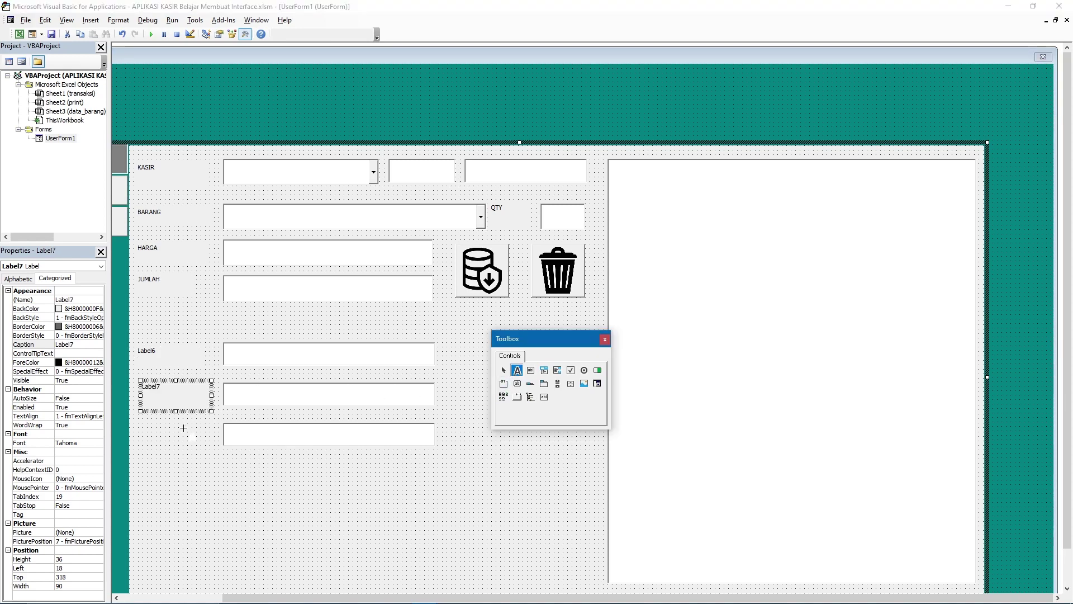
{"action": "left_click_drag", "start_coordinate": [146, 426], "coordinate": [215, 450]}
{"action": "left_click", "coordinate": [198, 387]}
{"action": "left_click", "coordinate": [197, 425]}
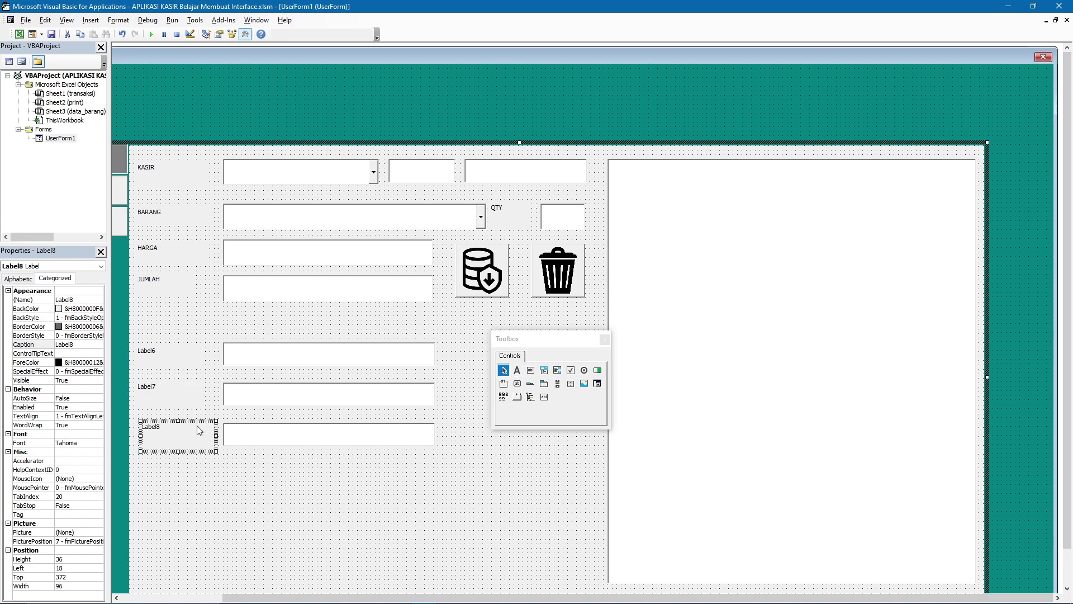
- Caption the three new labels TOTAL, BAYAR and KEMBALIAN from top to bottom
{"action": "left_click", "coordinate": [172, 356]}
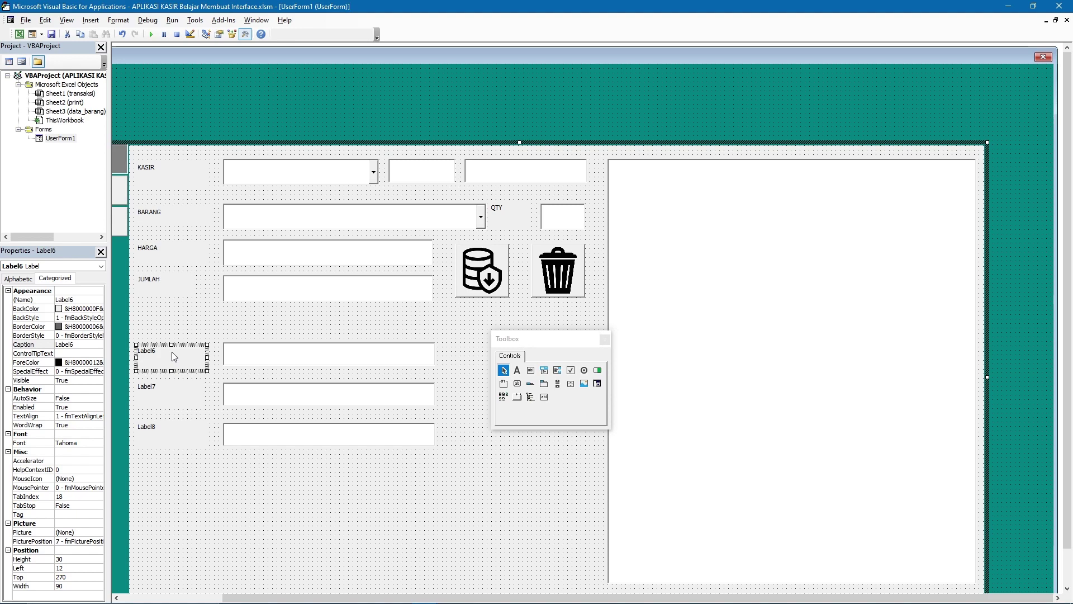
{"action": "left_click", "coordinate": [174, 356]}
{"action": "left_click_drag", "start_coordinate": [174, 356], "coordinate": [136, 361]}
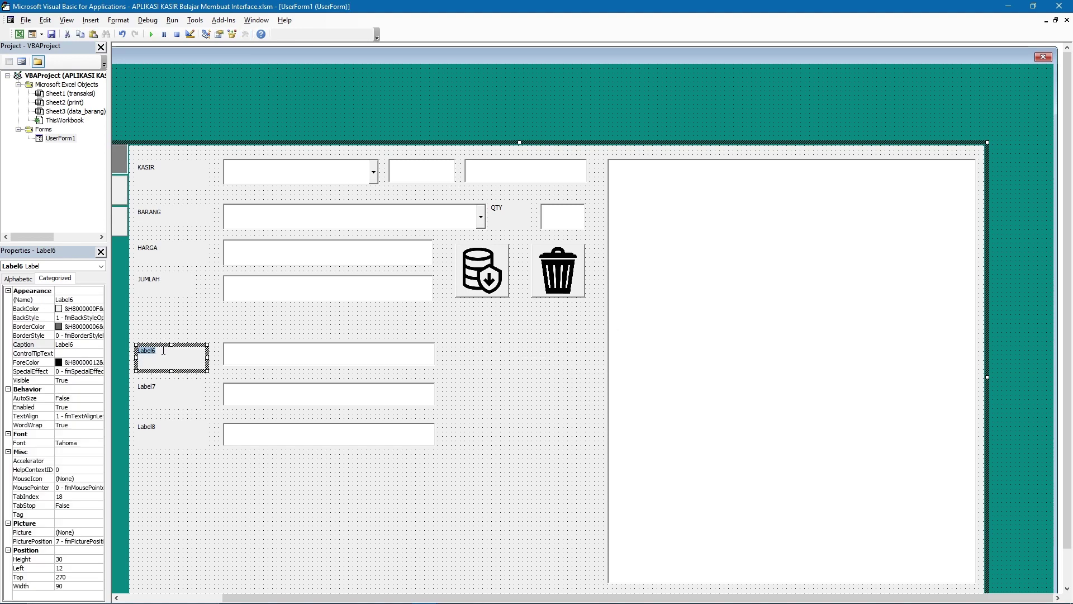
{"action": "type", "text": "T"}
{"action": "left_click", "coordinate": [179, 398]}
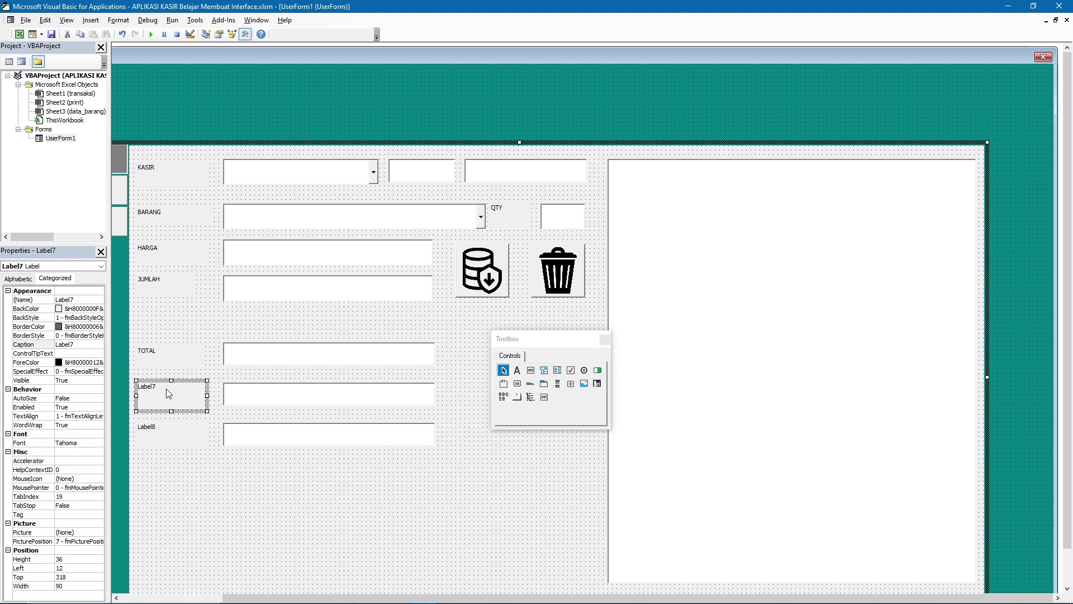
{"action": "left_click", "coordinate": [168, 391]}
{"action": "left_click_drag", "start_coordinate": [167, 391], "coordinate": [134, 390]}
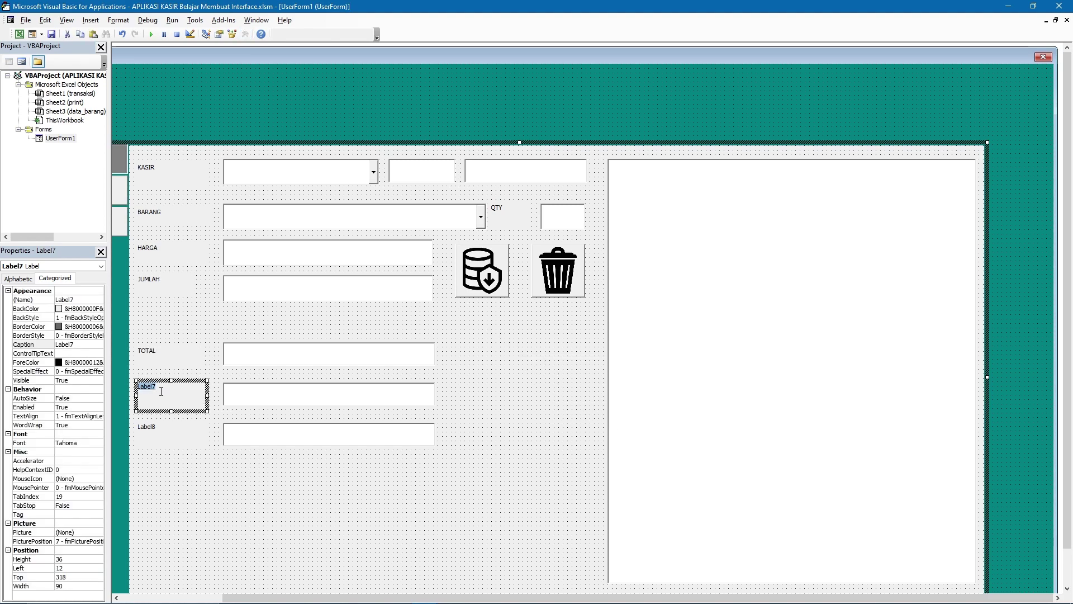
{"action": "type", "text": "BAY"}
{"action": "left_click", "coordinate": [175, 432]}
{"action": "left_click", "coordinate": [177, 424]}
{"action": "left_click_drag", "start_coordinate": [177, 424], "coordinate": [114, 429]}
{"action": "type", "text": "KEMBALIAN"}
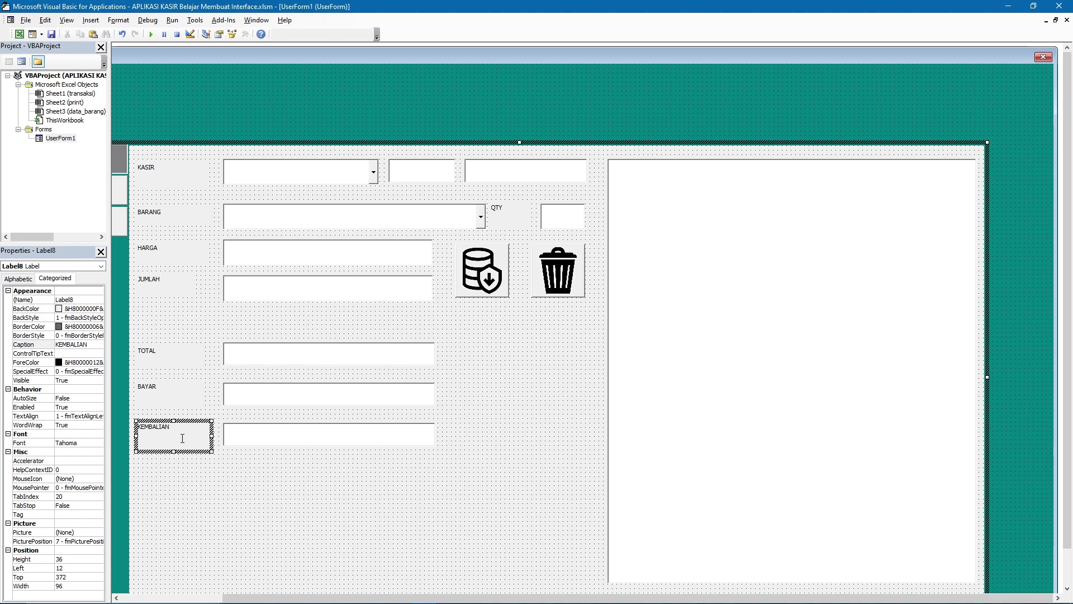
{"action": "left_click", "coordinate": [323, 487]}
- Draw a command button about 96 wide and 72 high beside the BAYAR text box and nudge it slightly closer to the box
{"action": "left_click_drag", "start_coordinate": [560, 348], "coordinate": [657, 259]}
{"action": "left_click", "coordinate": [615, 298]}
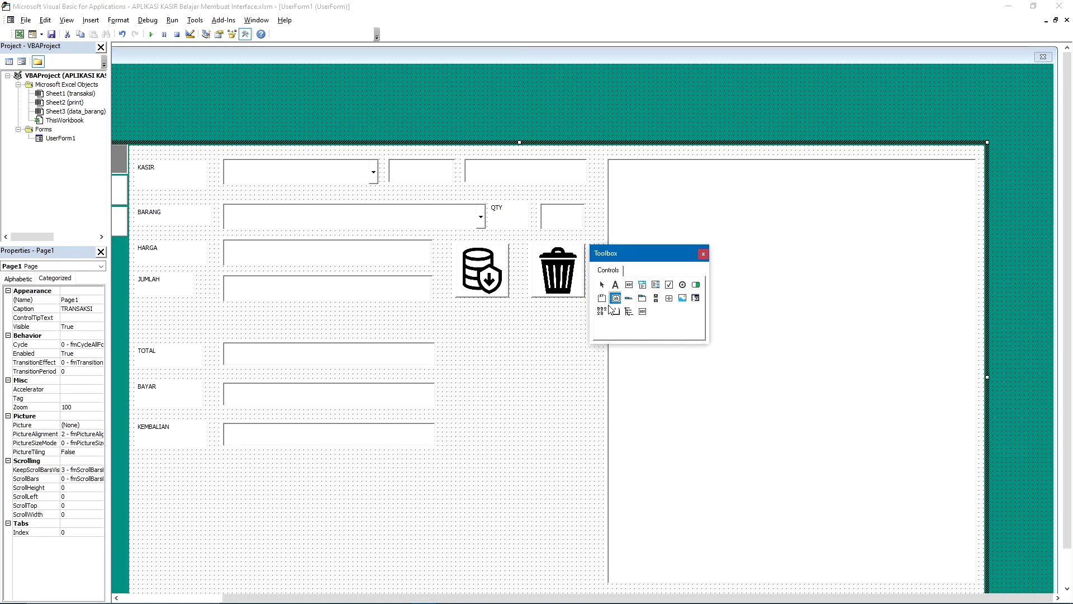
{"action": "left_click_drag", "start_coordinate": [445, 370], "coordinate": [501, 407]}
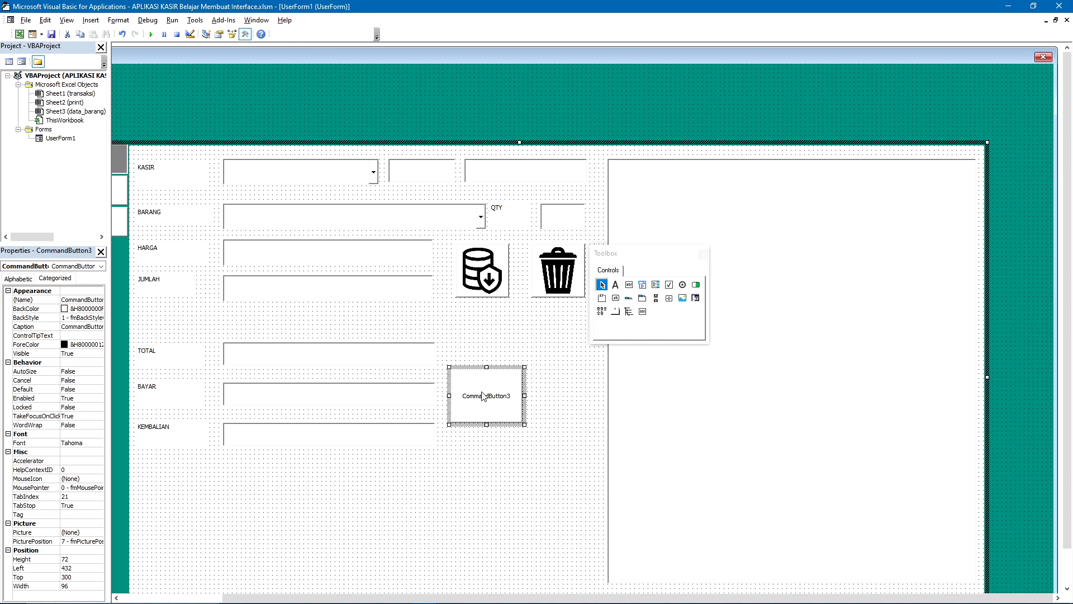
{"action": "key", "text": "Left"}
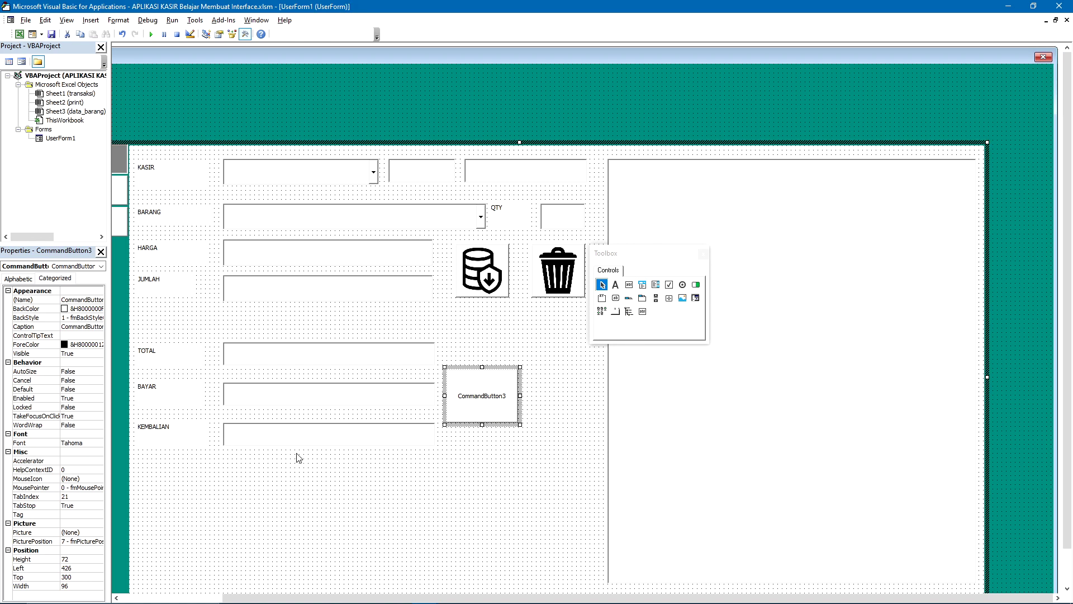
{"action": "left_click", "coordinate": [502, 343]}
- Load the BAYAR image as the new command button's picture and shrink the button slightly
{"action": "left_click", "coordinate": [496, 394]}
{"action": "left_click", "coordinate": [85, 535]}
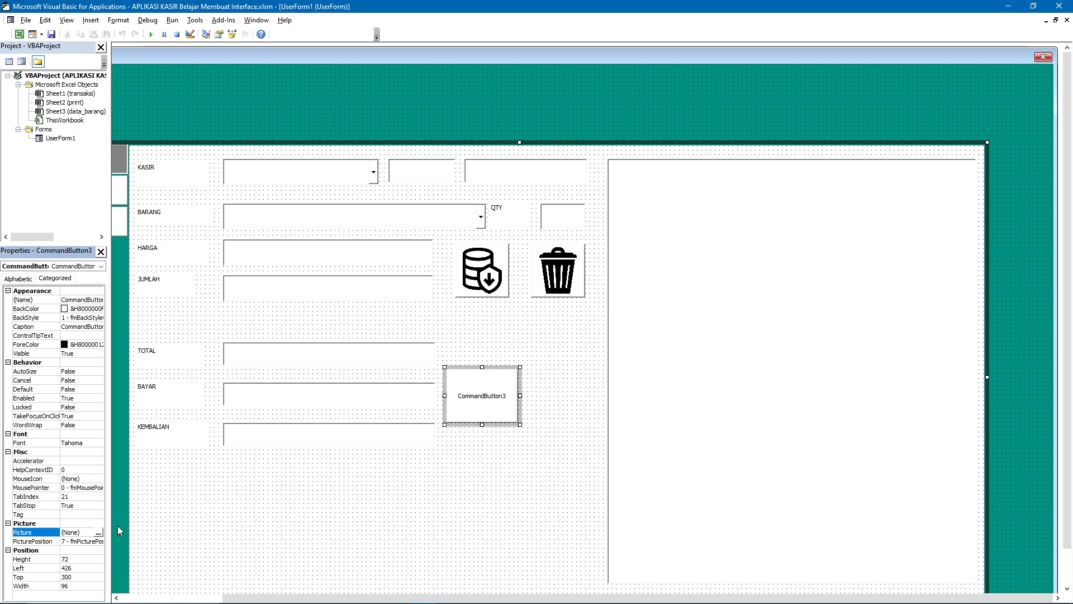
{"action": "left_click", "coordinate": [98, 532]}
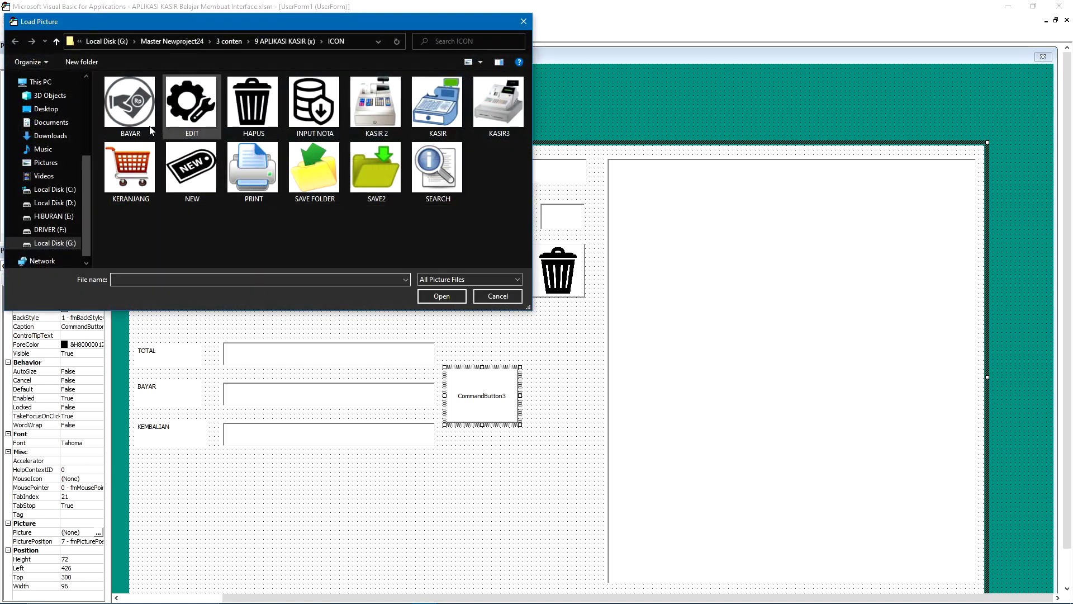
{"action": "left_click", "coordinate": [133, 109]}
{"action": "left_click", "coordinate": [442, 296]}
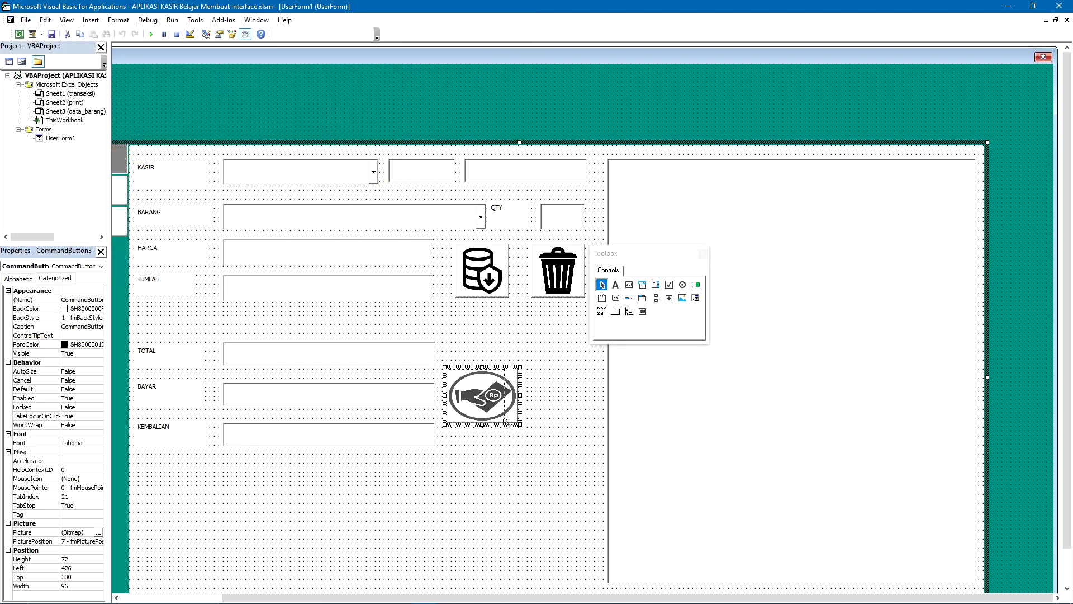
{"action": "left_click_drag", "start_coordinate": [504, 418], "coordinate": [504, 418]}
{"action": "left_click", "coordinate": [514, 441]}
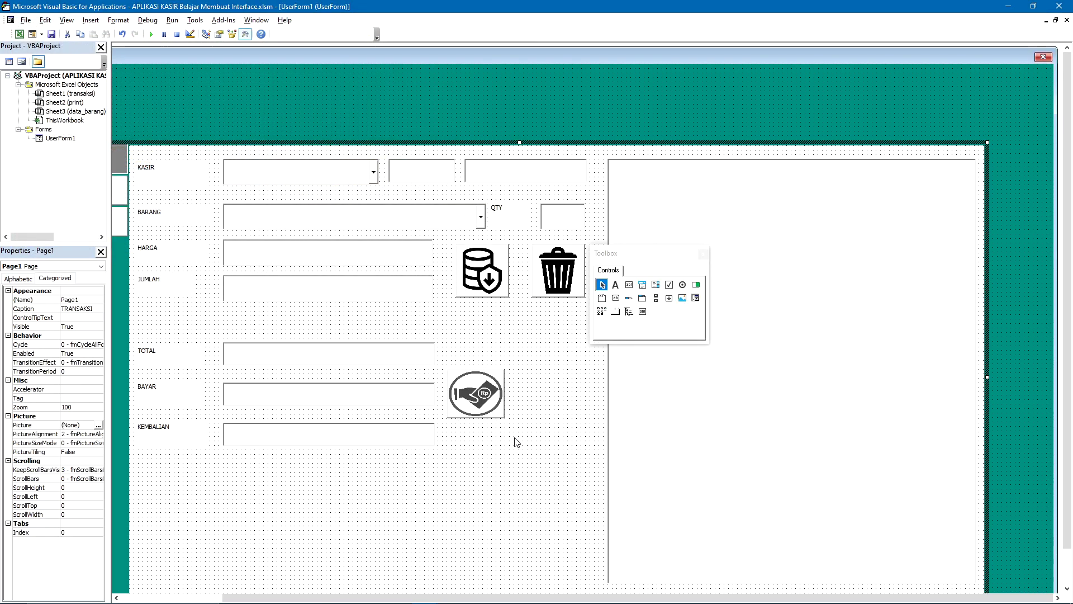
- Draw two equally wide text boxes one above the other beside the BAYAR icon button, with space for a label above each
{"action": "left_click", "coordinate": [628, 286]}
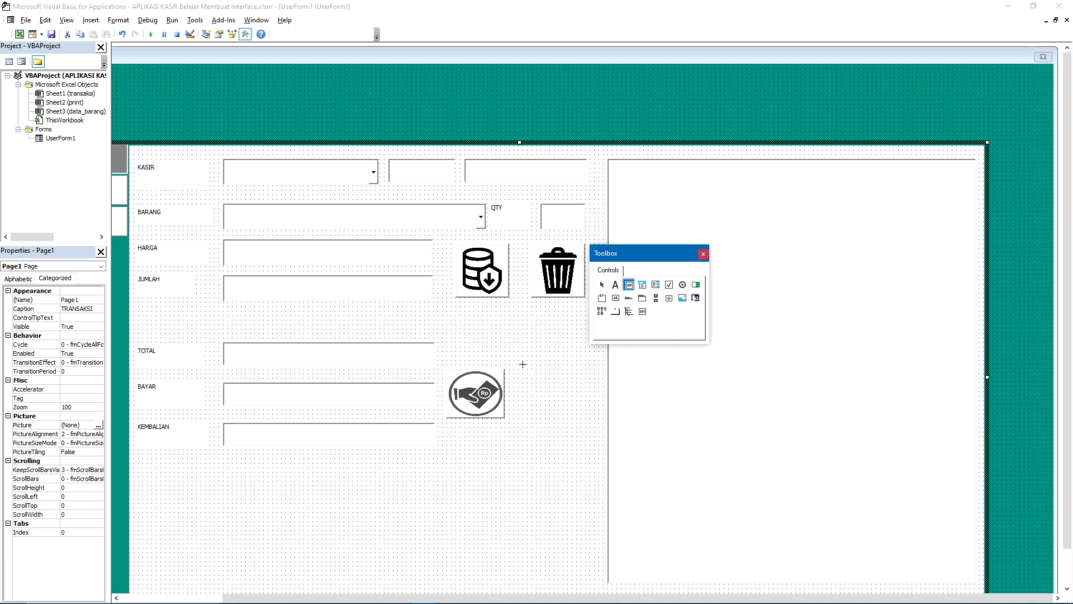
{"action": "left_click_drag", "start_coordinate": [519, 356], "coordinate": [596, 385]}
{"action": "left_click", "coordinate": [629, 285]}
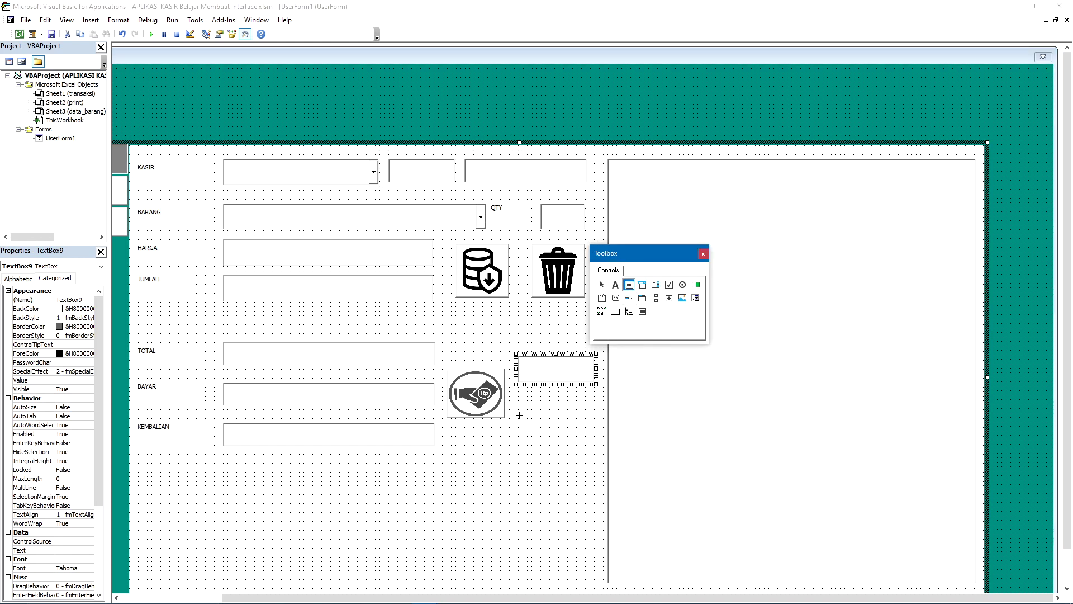
{"action": "left_click_drag", "start_coordinate": [517, 413], "coordinate": [595, 445]}
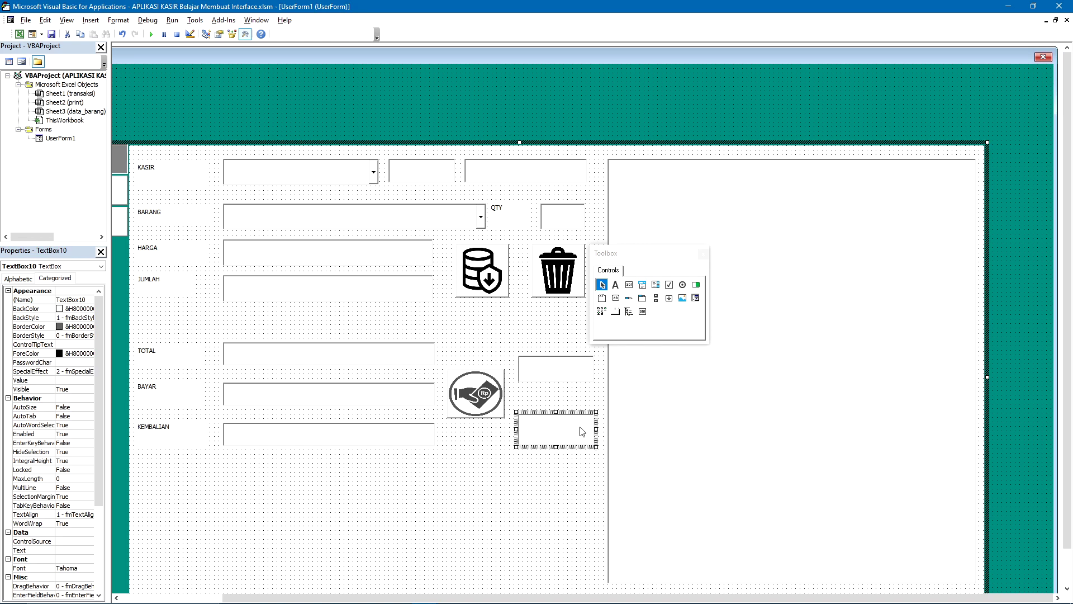
- Draw a label about 96 to 102 wide above each of the two new text boxes
{"action": "left_click", "coordinate": [615, 285]}
{"action": "left_click_drag", "start_coordinate": [517, 327], "coordinate": [591, 348]}
{"action": "left_click_drag", "start_coordinate": [518, 392], "coordinate": [593, 410]}
- Caption the upper new label TOTAL ITEM and the lower one TOTAL QTY
{"action": "left_click", "coordinate": [545, 331]}
{"action": "left_click", "coordinate": [545, 331]}
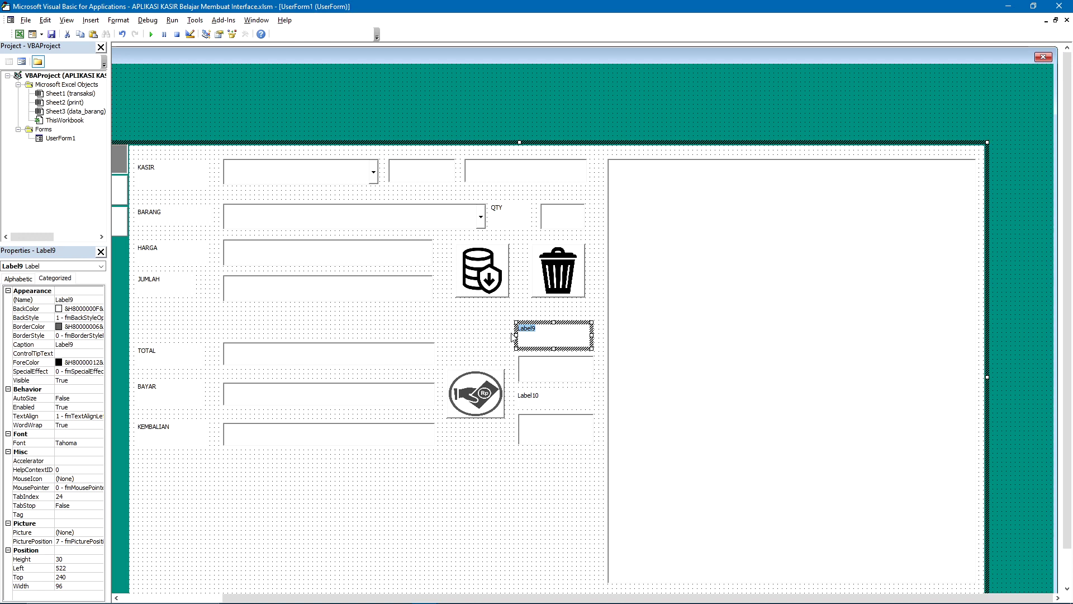
{"action": "type", "text": "TOTAL ITEM"}
{"action": "left_click", "coordinate": [562, 398]}
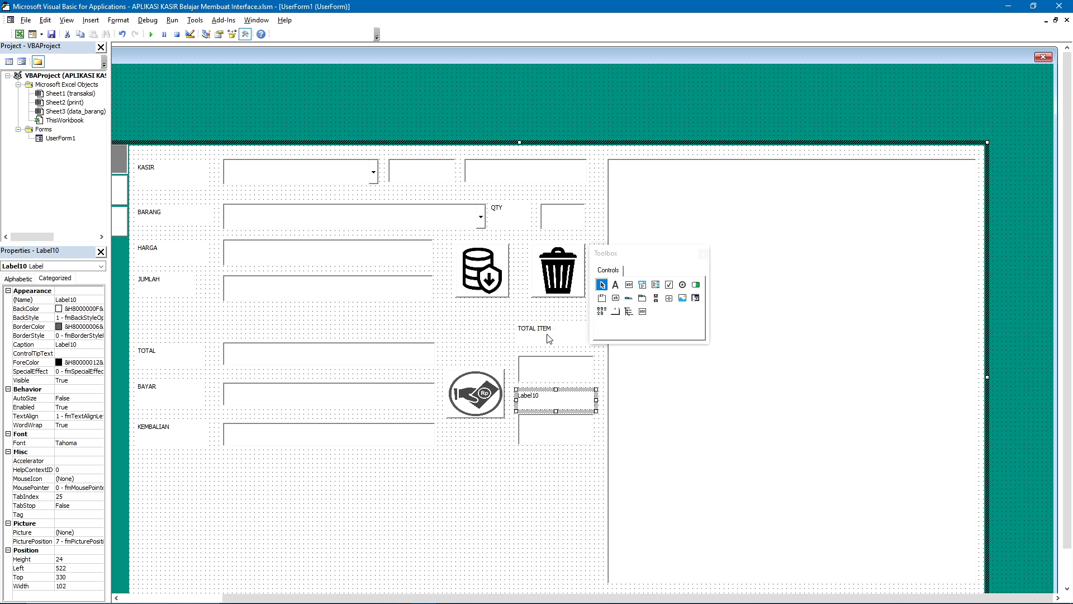
{"action": "left_click", "coordinate": [547, 399]}
{"action": "left_click_drag", "start_coordinate": [541, 398], "coordinate": [526, 398]}
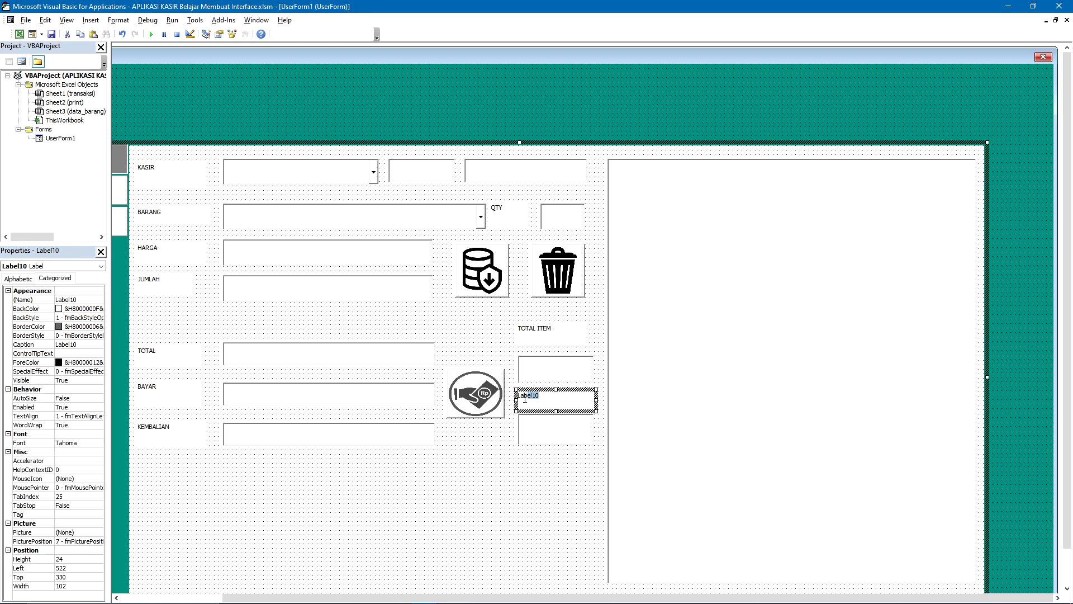
{"action": "type", "text": "TOTAL QTY"}
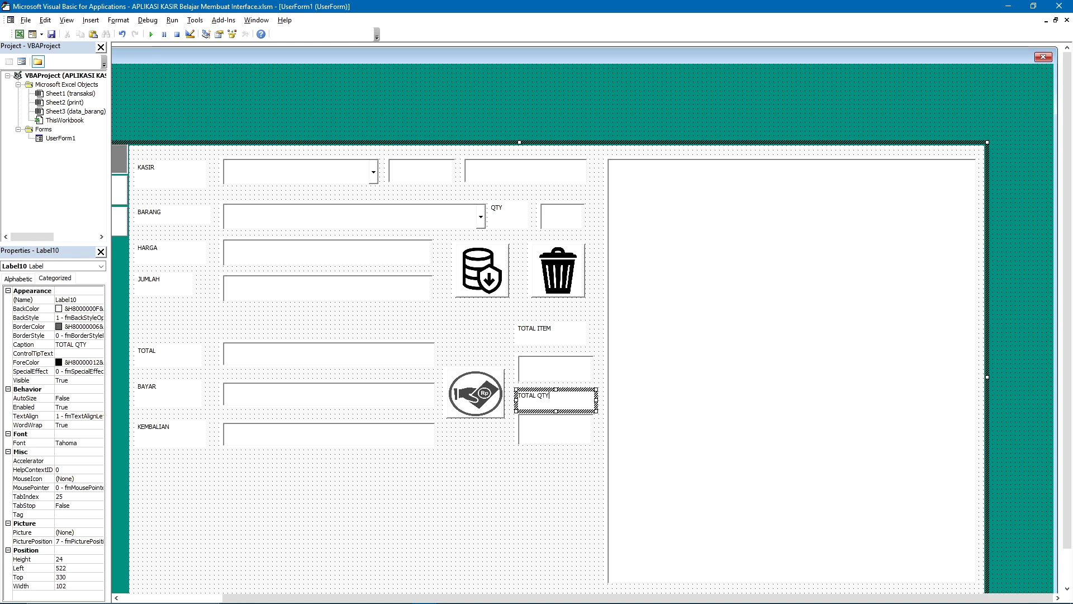
{"action": "left_click", "coordinate": [526, 480]}
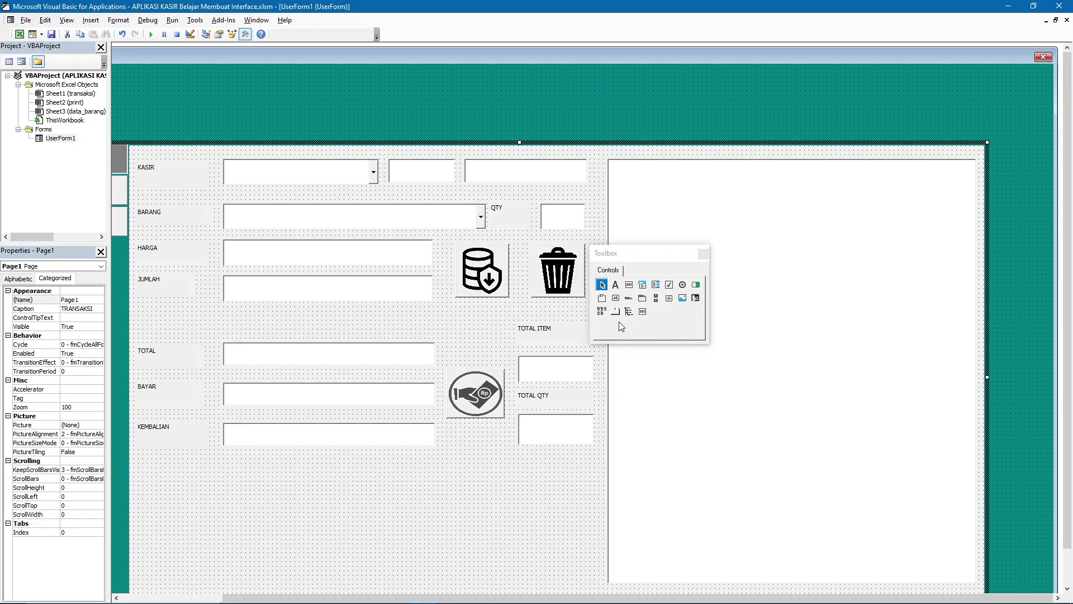
- Draw two command buttons side by side below the KEMBALIAN row, about 114 and 108 wide and 78 high
{"action": "left_click", "coordinate": [615, 298]}
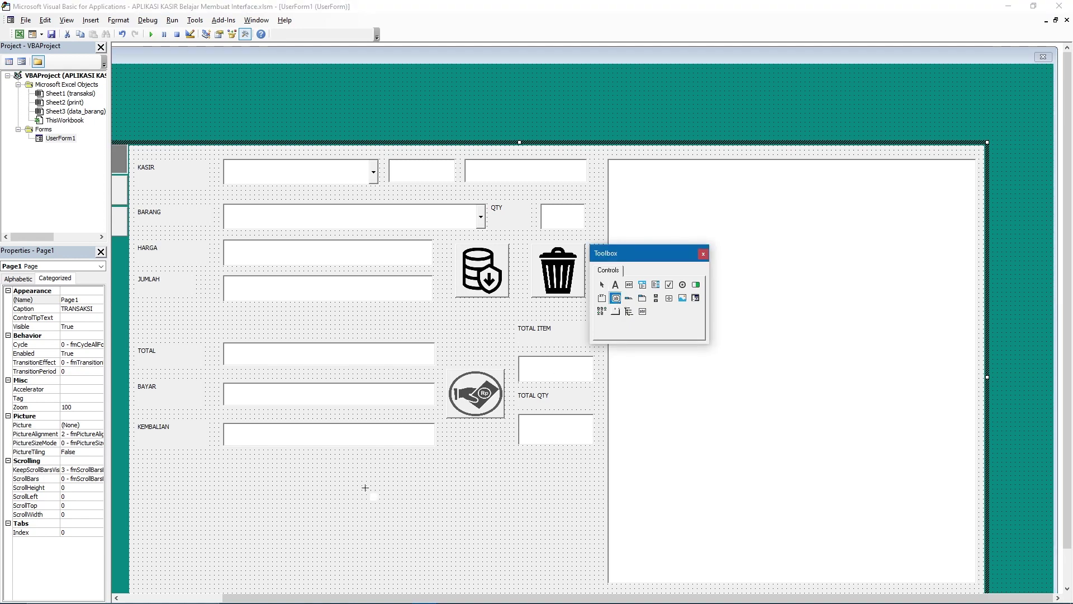
{"action": "left_click_drag", "start_coordinate": [234, 494], "coordinate": [306, 544]}
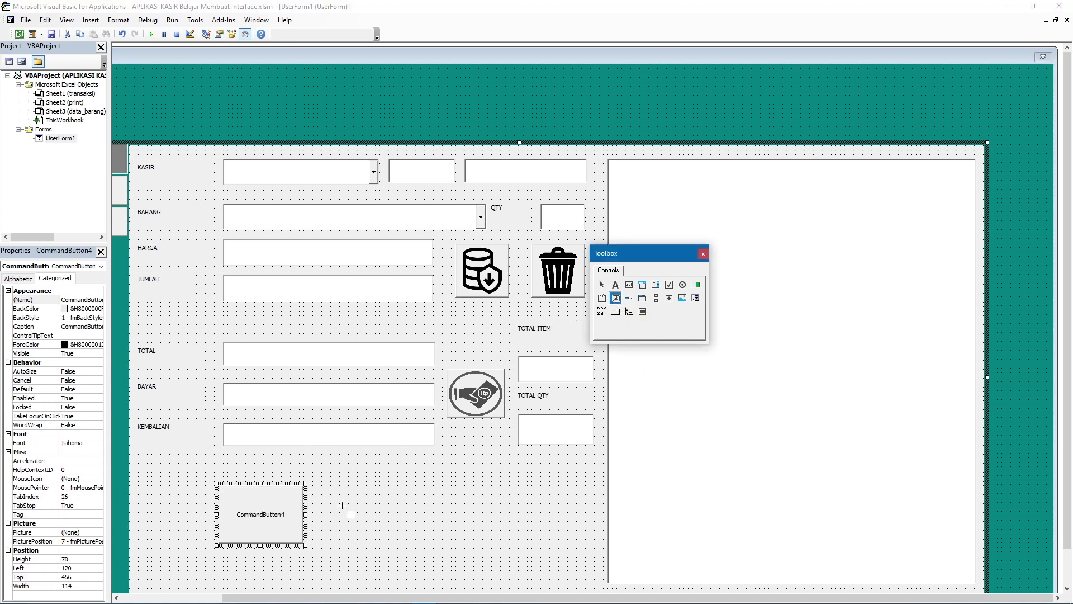
{"action": "left_click_drag", "start_coordinate": [336, 486], "coordinate": [401, 540]}
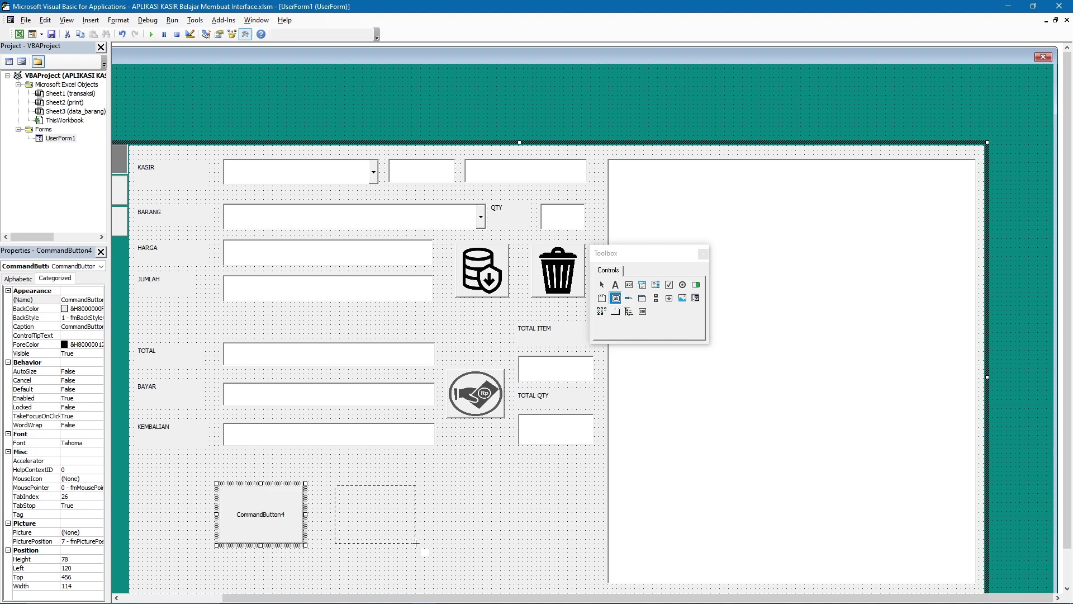
{"action": "left_click_drag", "start_coordinate": [415, 542], "coordinate": [417, 543]}
- Draw a text box beside the two new command buttons
{"action": "left_click", "coordinate": [634, 287]}
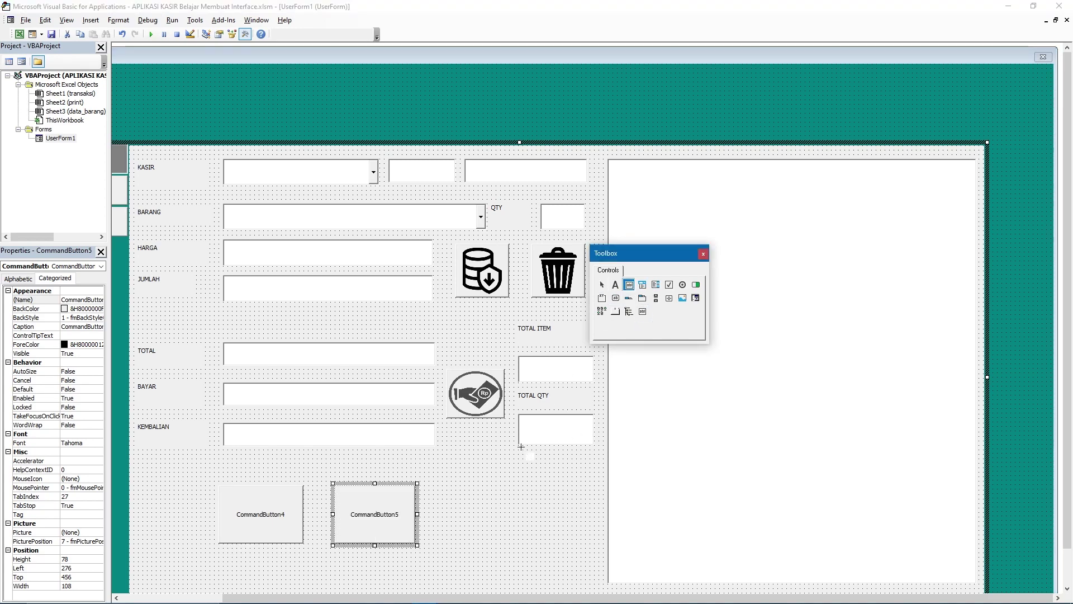
{"action": "left_click_drag", "start_coordinate": [456, 482], "coordinate": [527, 542]}
- Load the NEW image as the picture of the first command button below KEMBALIAN
{"action": "left_click", "coordinate": [289, 531]}
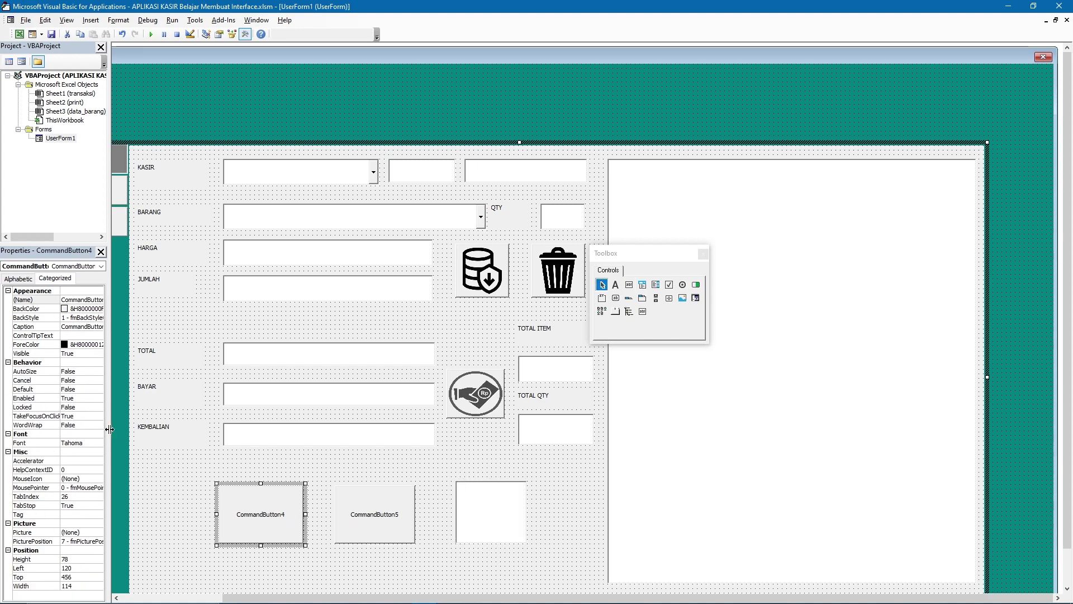
{"action": "left_click", "coordinate": [86, 532]}
{"action": "left_click", "coordinate": [98, 532]}
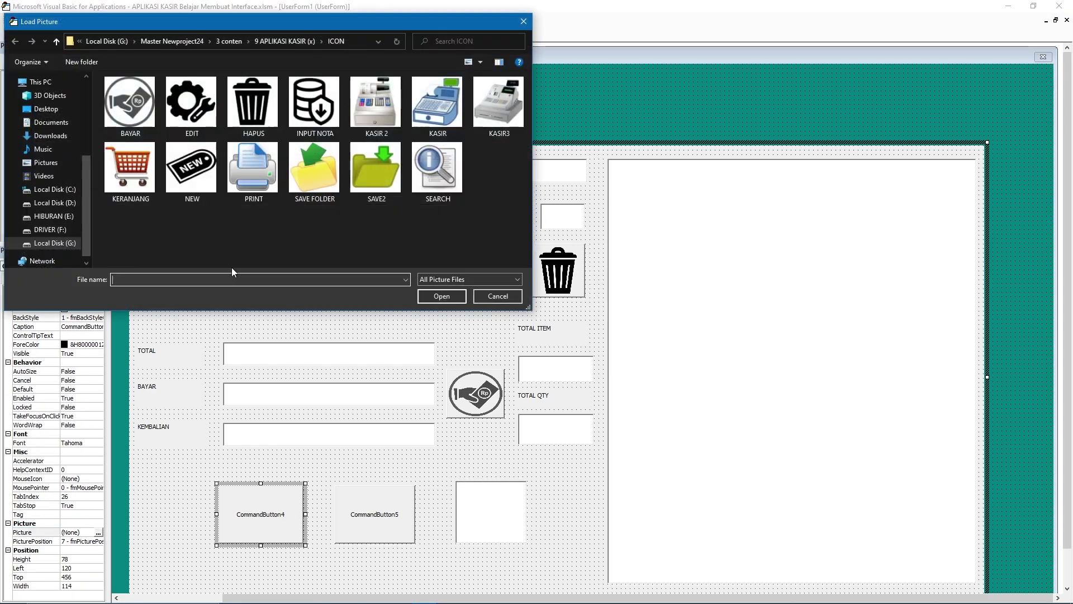
{"action": "left_click", "coordinate": [191, 170]}
{"action": "left_click", "coordinate": [446, 296]}
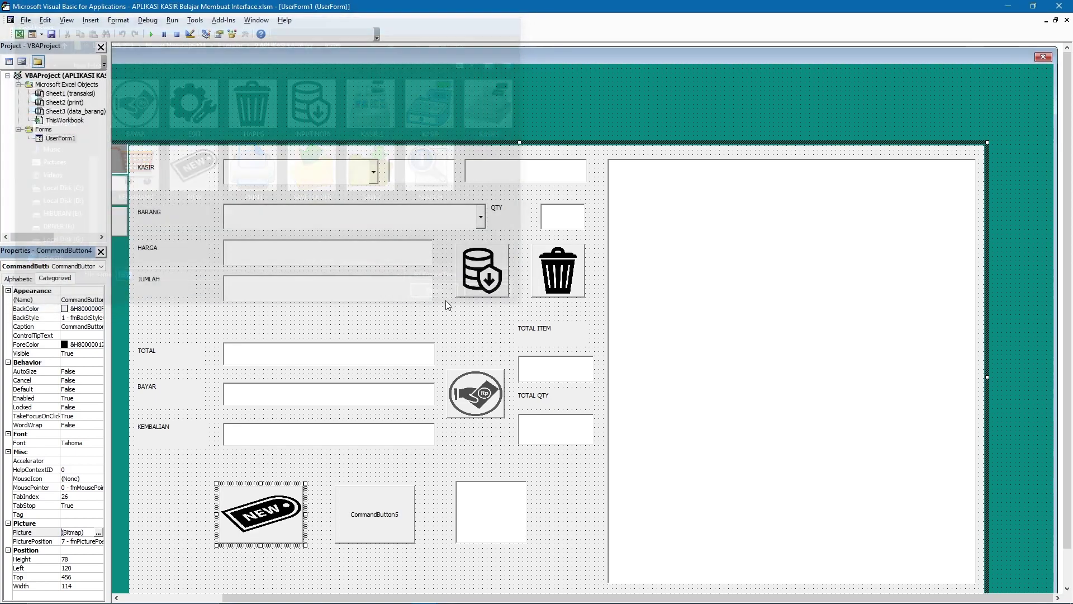
- Load the KERANJANG image as the picture of the second command button below KEMBALIAN
{"action": "left_click", "coordinate": [395, 509]}
{"action": "left_click", "coordinate": [99, 532]}
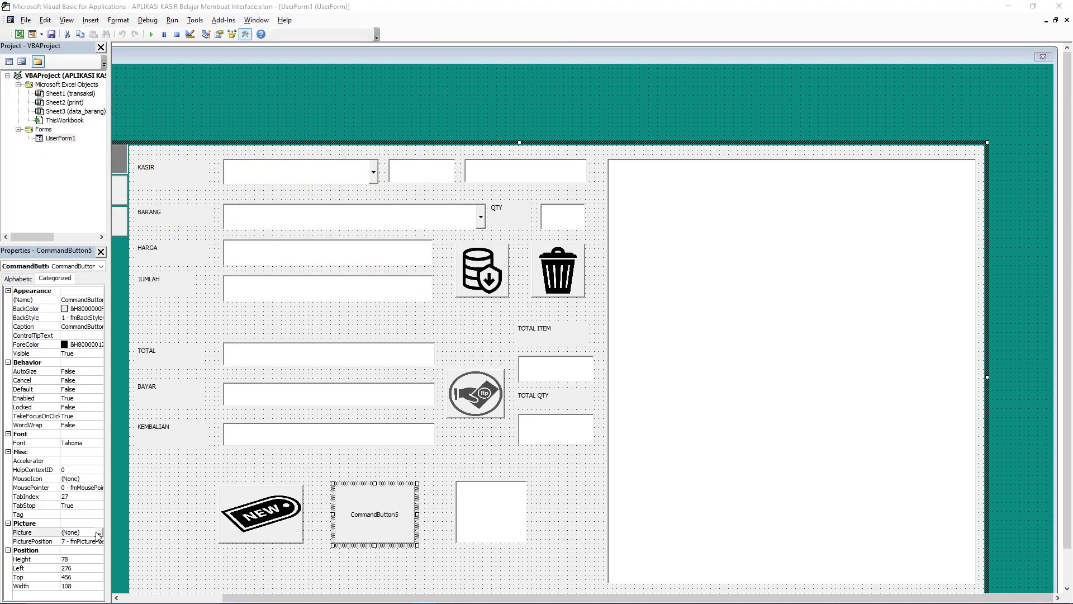
{"action": "left_click", "coordinate": [130, 167]}
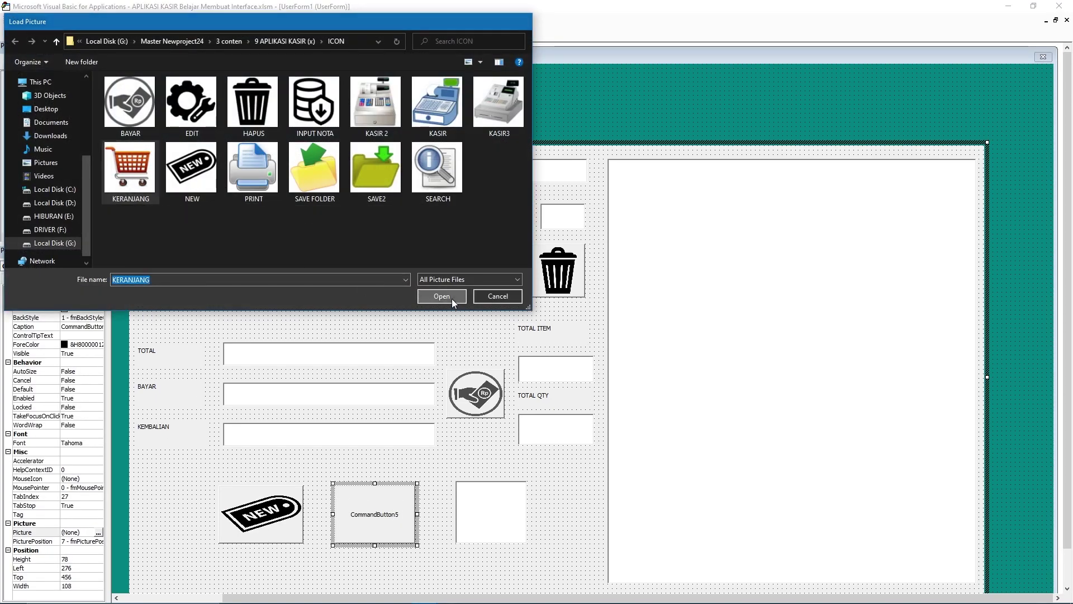
{"action": "left_click", "coordinate": [452, 298]}
- Delete the stray text box beside the NEW and KERANJANG buttons
{"action": "left_click", "coordinate": [498, 539]}
{"action": "left_click", "coordinate": [525, 473]}
{"action": "left_click", "coordinate": [506, 506]}
{"action": "key", "text": "Delete"}
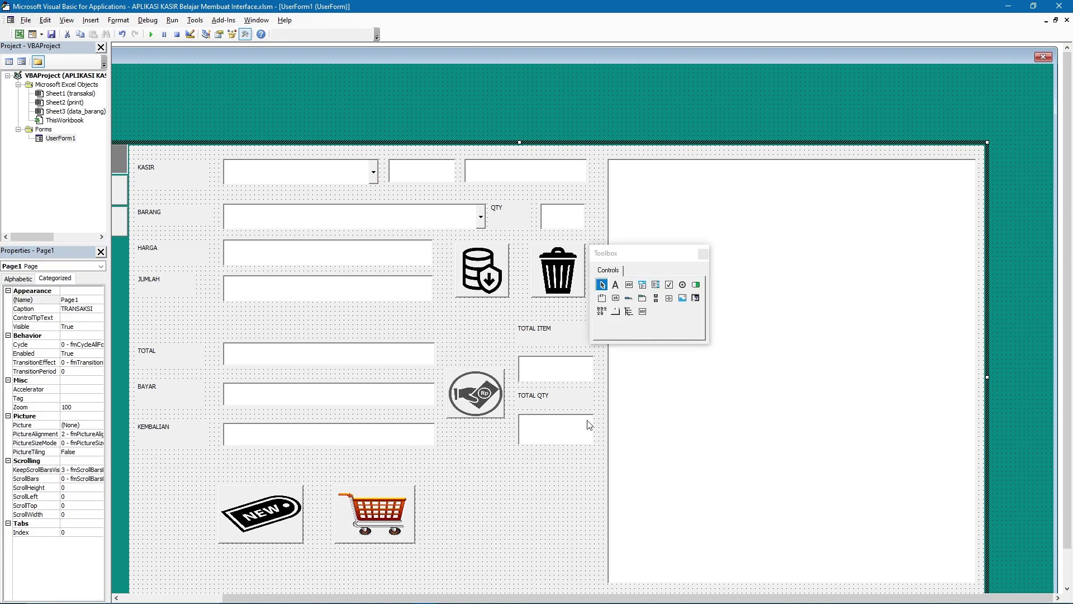
- Draw a third command button about 108 wide and 78 high beside the KERANJANG button and load the PRINT image on it
{"action": "left_click", "coordinate": [616, 299]}
{"action": "left_click_drag", "start_coordinate": [434, 486], "coordinate": [533, 546]}
{"action": "left_click", "coordinate": [84, 532]}
{"action": "left_click", "coordinate": [99, 532]}
{"action": "left_click", "coordinate": [241, 168]}
{"action": "left_click", "coordinate": [447, 298]}
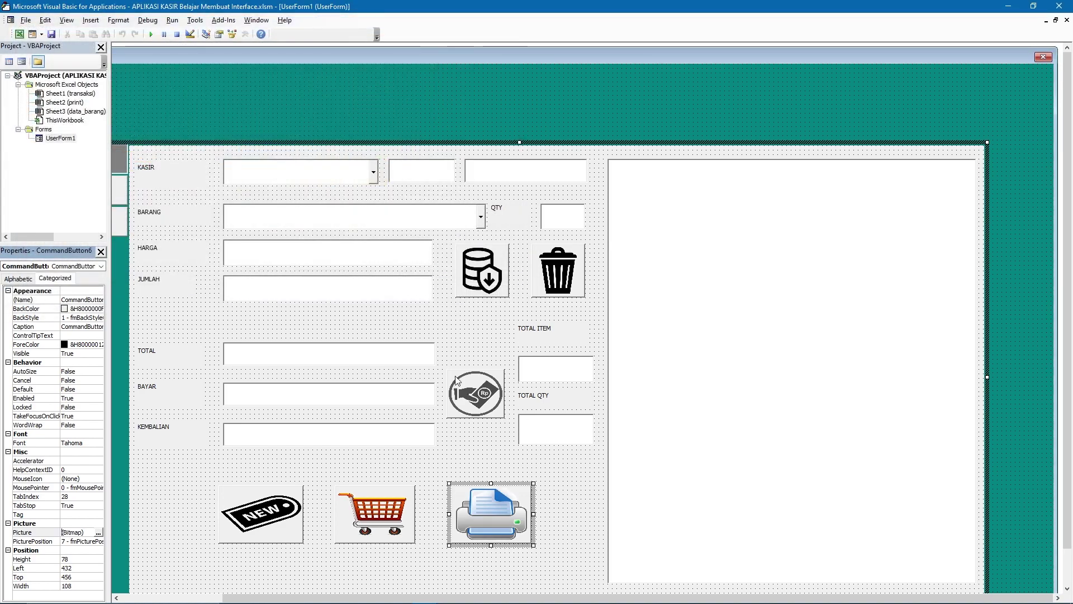
- Select the input boxes from KASIR to KEMBALIAN together and set their font to Tahoma Bold in a large size
{"action": "left_click", "coordinate": [266, 364]}
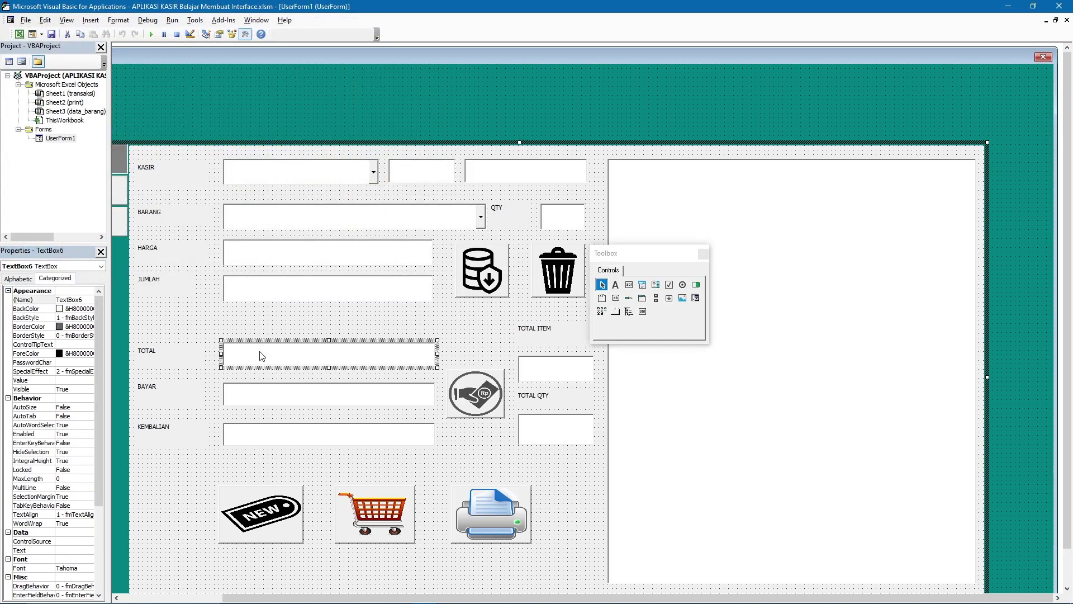
{"action": "left_click", "coordinate": [244, 321]}
{"action": "left_click_drag", "start_coordinate": [375, 446], "coordinate": [419, 436]}
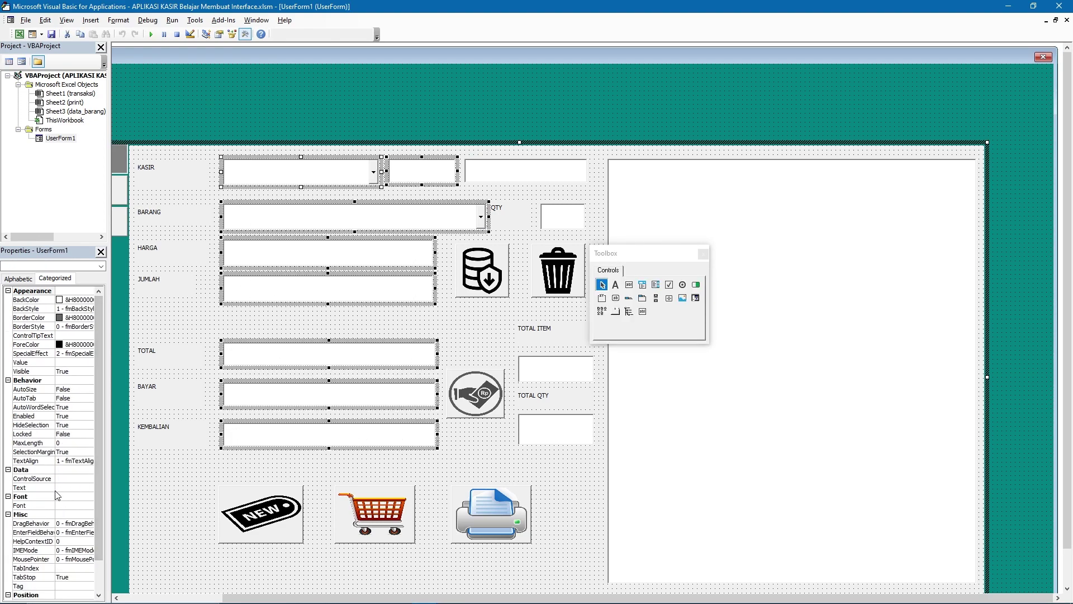
{"action": "left_click", "coordinate": [63, 506]}
{"action": "left_click", "coordinate": [89, 505]}
{"action": "left_click", "coordinate": [134, 123]}
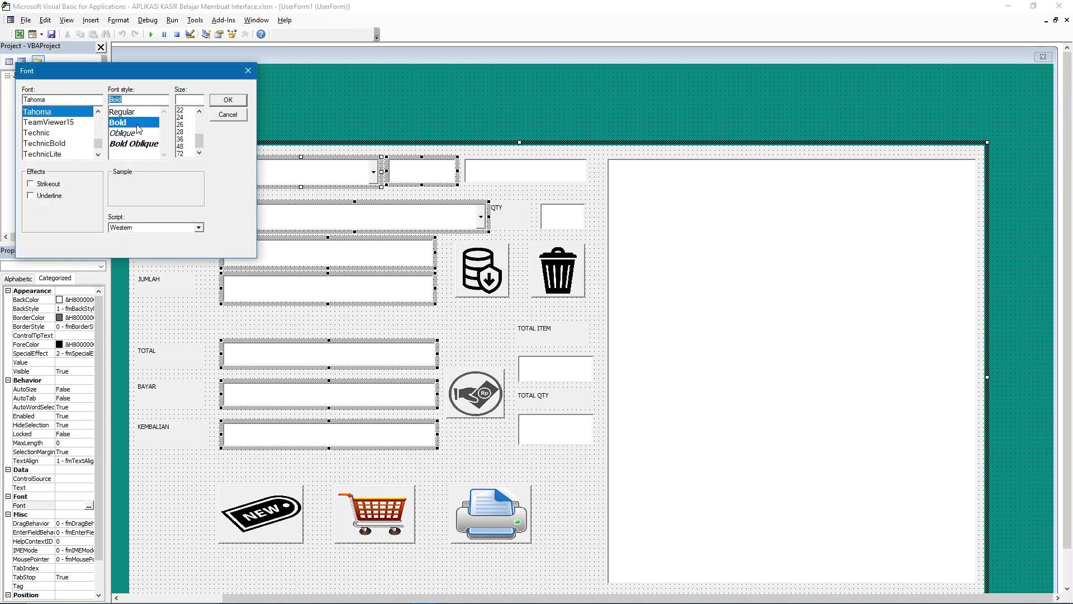
{"action": "left_click", "coordinate": [182, 117]}
{"action": "left_click", "coordinate": [228, 100]}
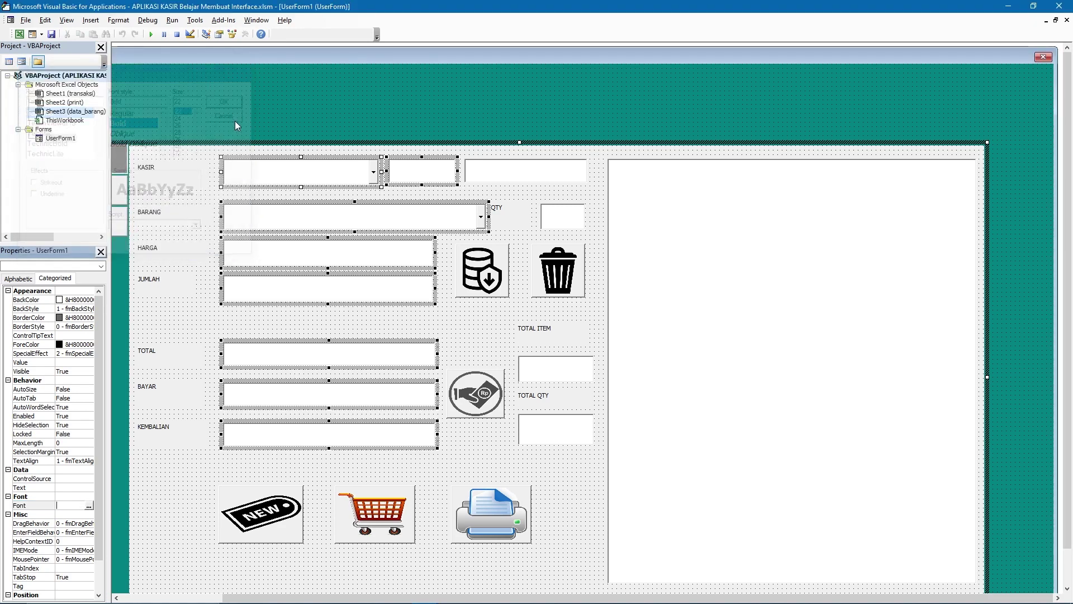
{"action": "left_click", "coordinate": [262, 330]}
{"action": "left_click", "coordinate": [253, 295]}
{"action": "left_click", "coordinate": [253, 295]}
{"action": "left_click", "coordinate": [263, 359]}
{"action": "left_click", "coordinate": [263, 359]}
{"action": "left_click", "coordinate": [400, 308]}
- Set the font of the TOTAL ITEM text box to Tahoma Bold, size 22
{"action": "left_click", "coordinate": [565, 371]}
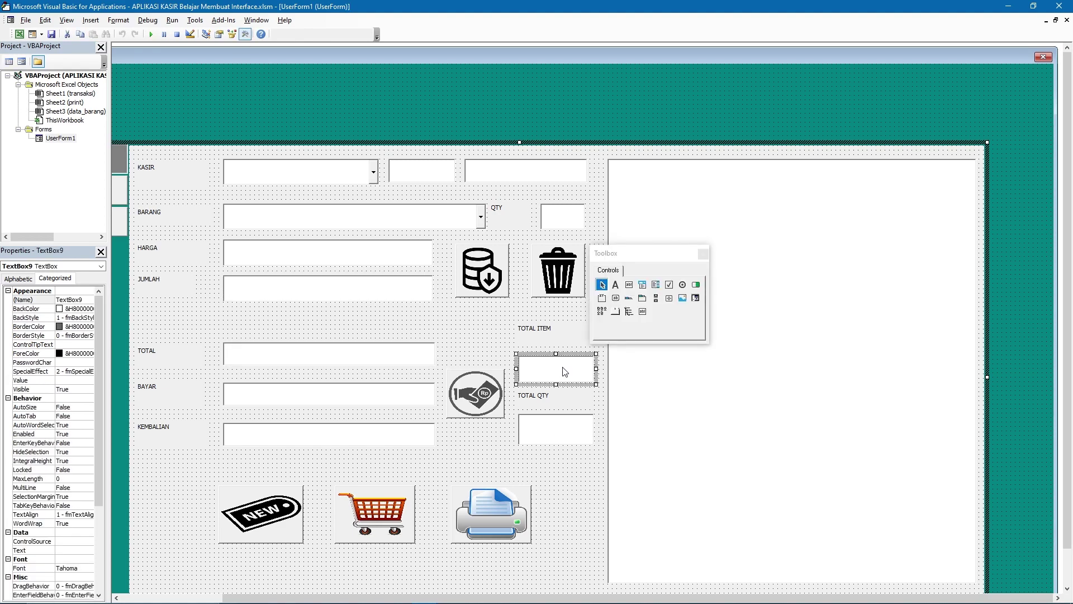
{"action": "left_click", "coordinate": [71, 568]}
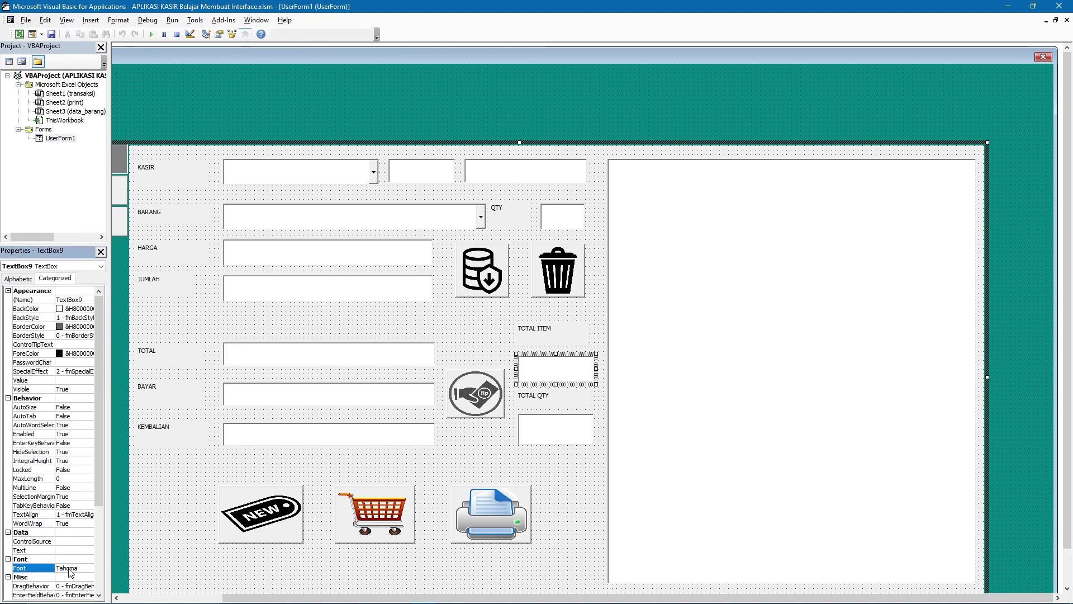
{"action": "left_click", "coordinate": [89, 568]}
{"action": "left_click", "coordinate": [134, 122]}
{"action": "left_click", "coordinate": [183, 138]}
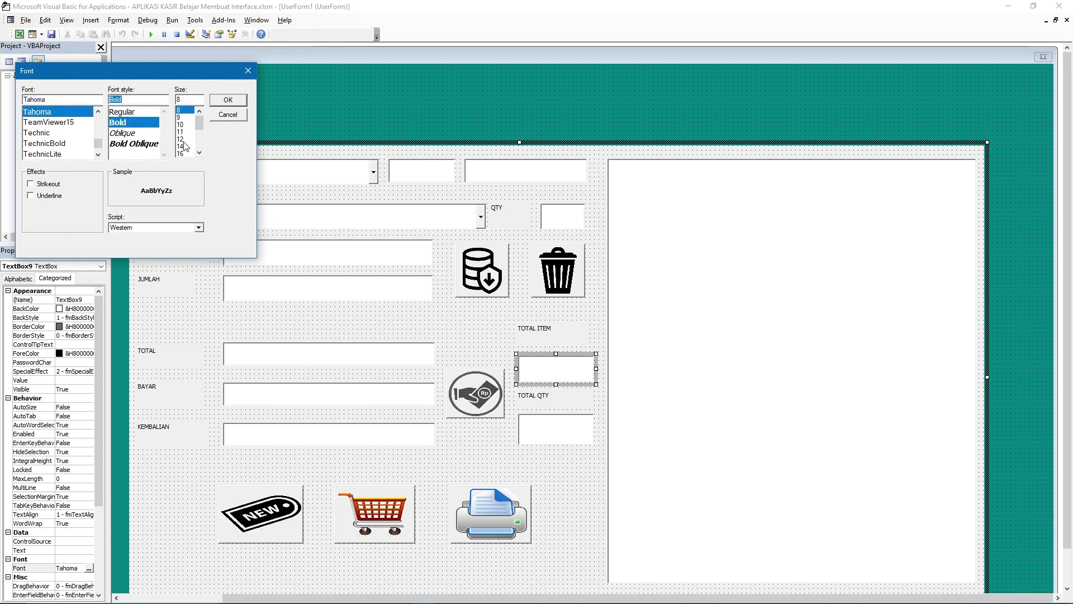
{"action": "scroll", "coordinate": [197, 133], "scroll_direction": "down", "scroll_amount": 2}
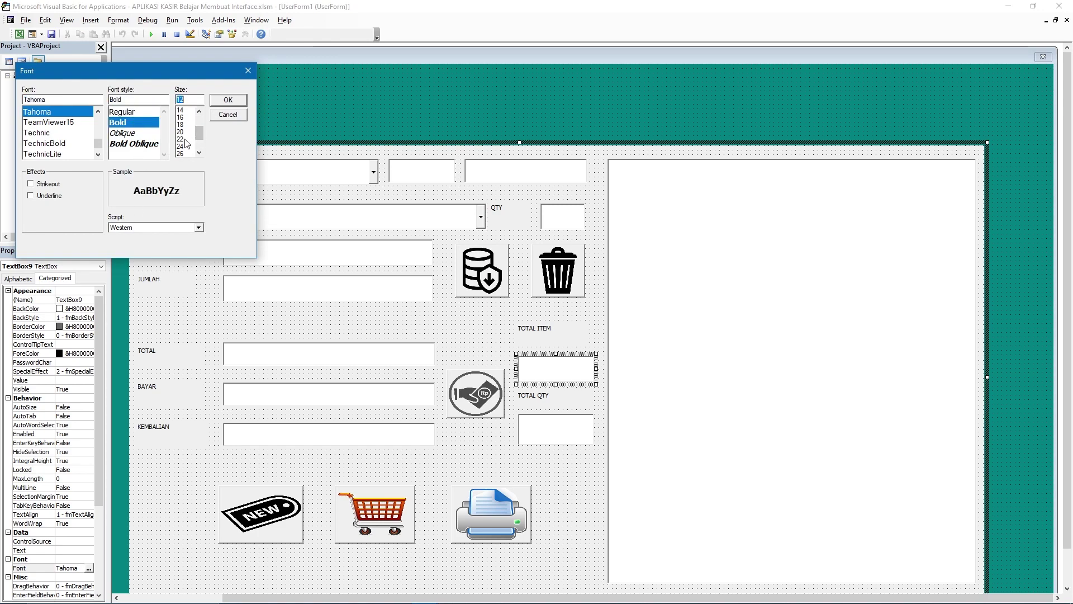
{"action": "left_click", "coordinate": [184, 139]}
{"action": "left_click", "coordinate": [227, 101]}
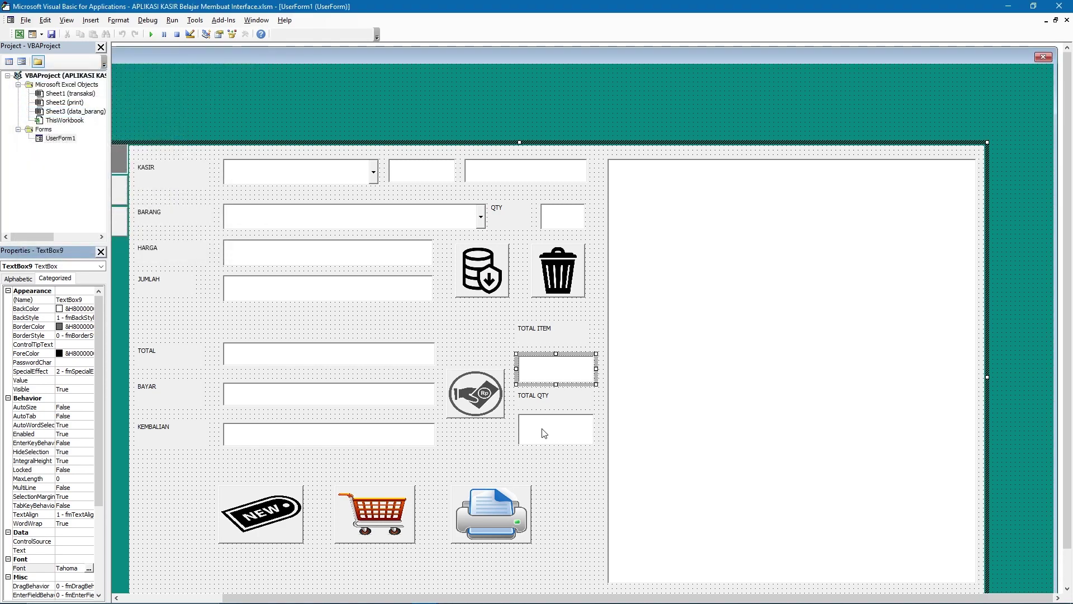
- Set the font of the TOTAL QTY text box to Tahoma Bold in a larger size
{"action": "left_click", "coordinate": [544, 432]}
{"action": "left_click", "coordinate": [88, 568]}
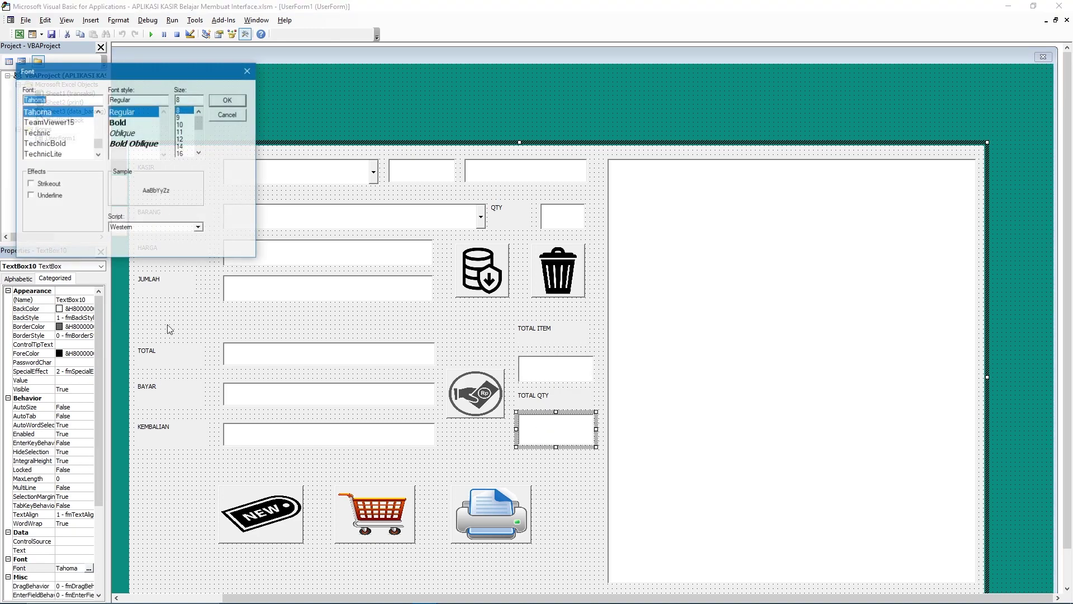
{"action": "left_click", "coordinate": [134, 122]}
{"action": "scroll", "coordinate": [193, 137], "scroll_direction": "down", "scroll_amount": 3}
{"action": "left_click", "coordinate": [181, 124]}
{"action": "left_click", "coordinate": [227, 100]}
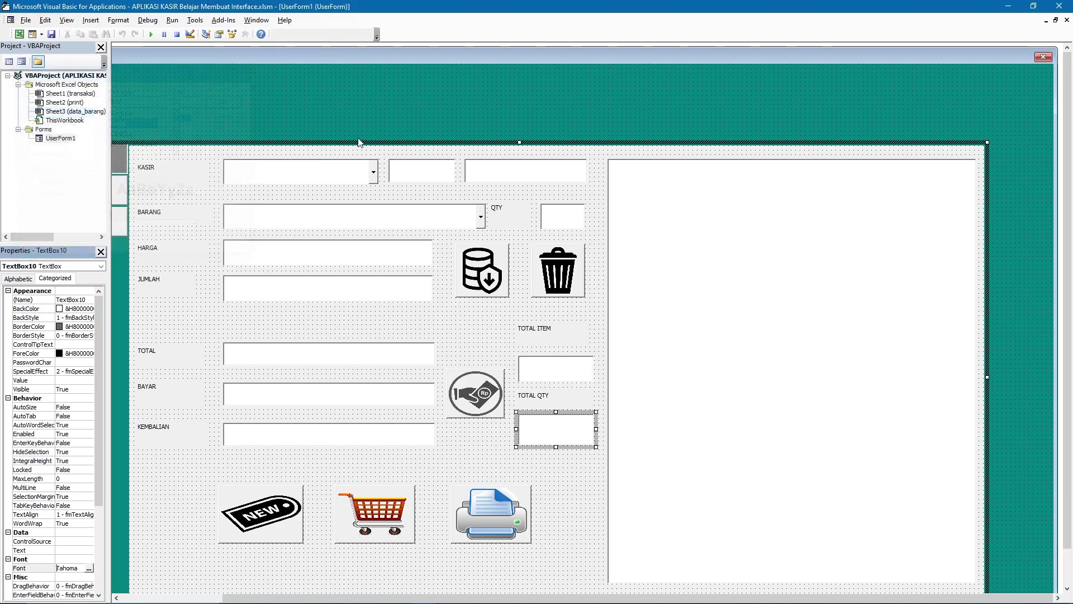
- Check the font settings of the last text box in the KASIR row
{"action": "left_click", "coordinate": [561, 179]}
{"action": "left_click", "coordinate": [88, 568]}
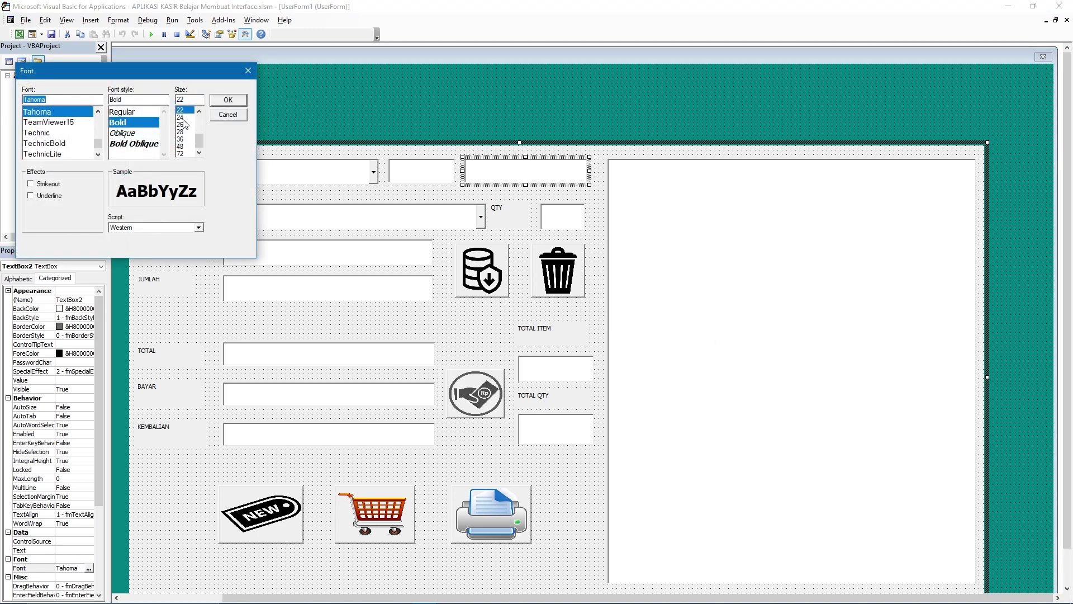
{"action": "left_click", "coordinate": [225, 101]}
- Set the font of the QTY text box to bold in a larger size
{"action": "left_click", "coordinate": [561, 216]}
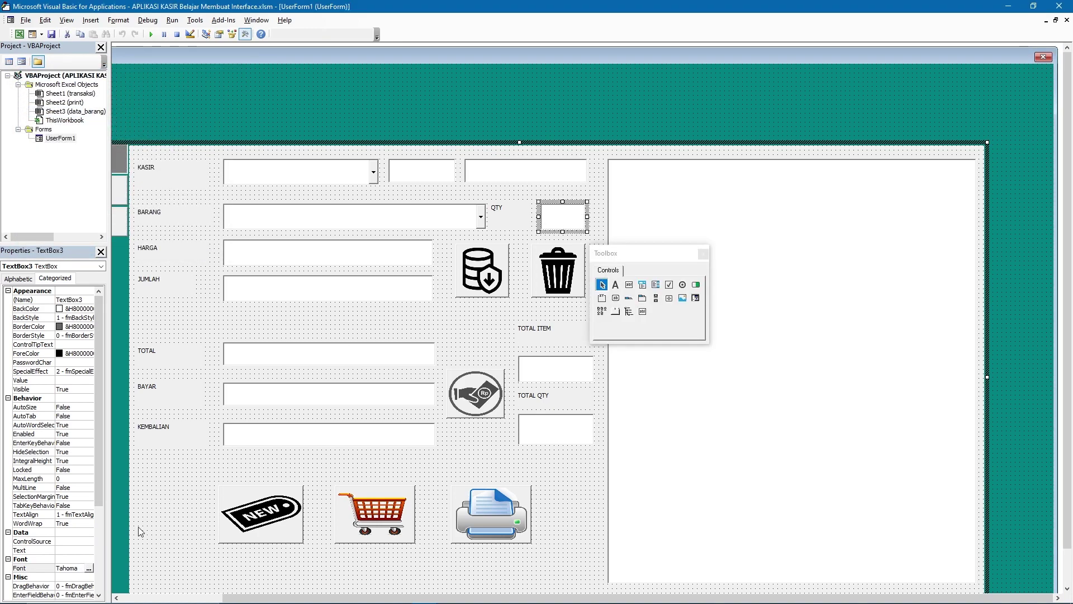
{"action": "left_click", "coordinate": [89, 567]}
{"action": "left_click", "coordinate": [121, 123]}
{"action": "scroll", "coordinate": [187, 127], "scroll_direction": "down", "scroll_amount": 3}
{"action": "left_click", "coordinate": [186, 126]}
{"action": "left_click", "coordinate": [228, 100]}
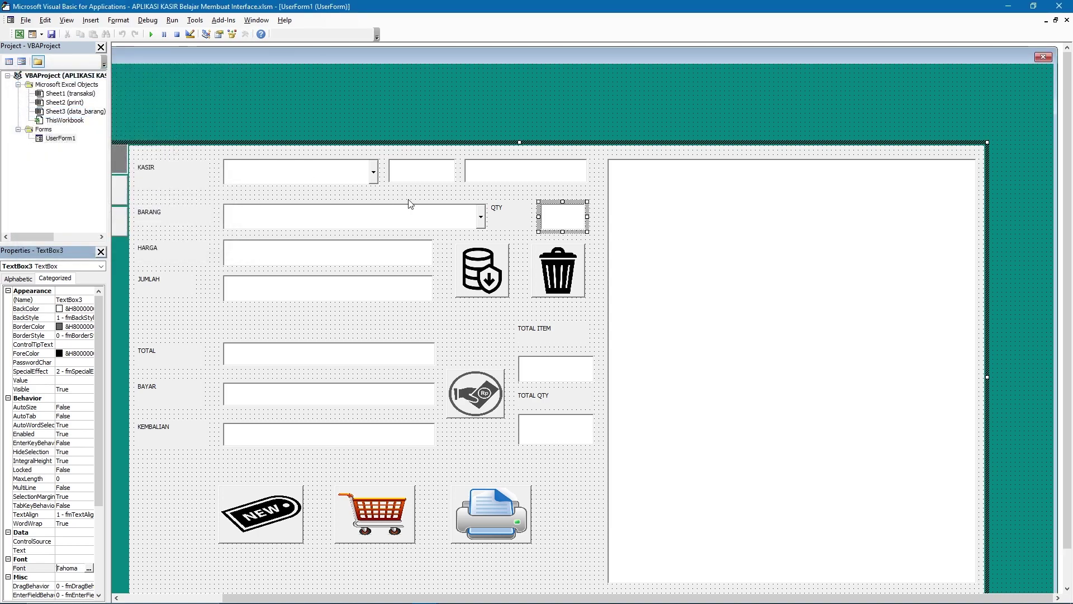
- Set the font of the seven labels from KASIR down to KEMBALIAN to Tahoma Bold, size 22
{"action": "left_click_drag", "start_coordinate": [134, 159], "coordinate": [175, 450]}
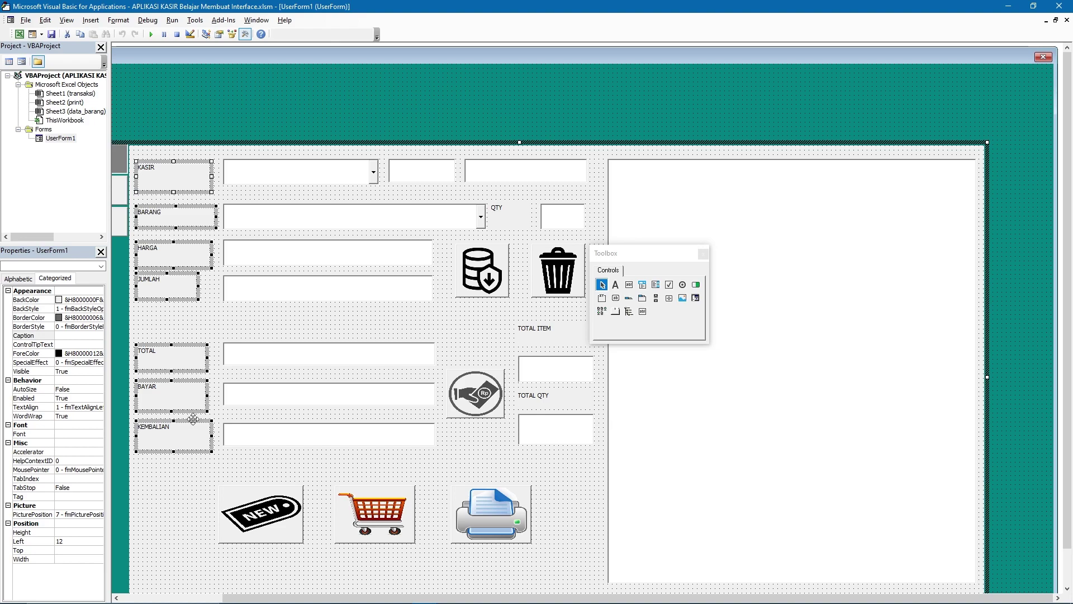
{"action": "left_click", "coordinate": [73, 434]}
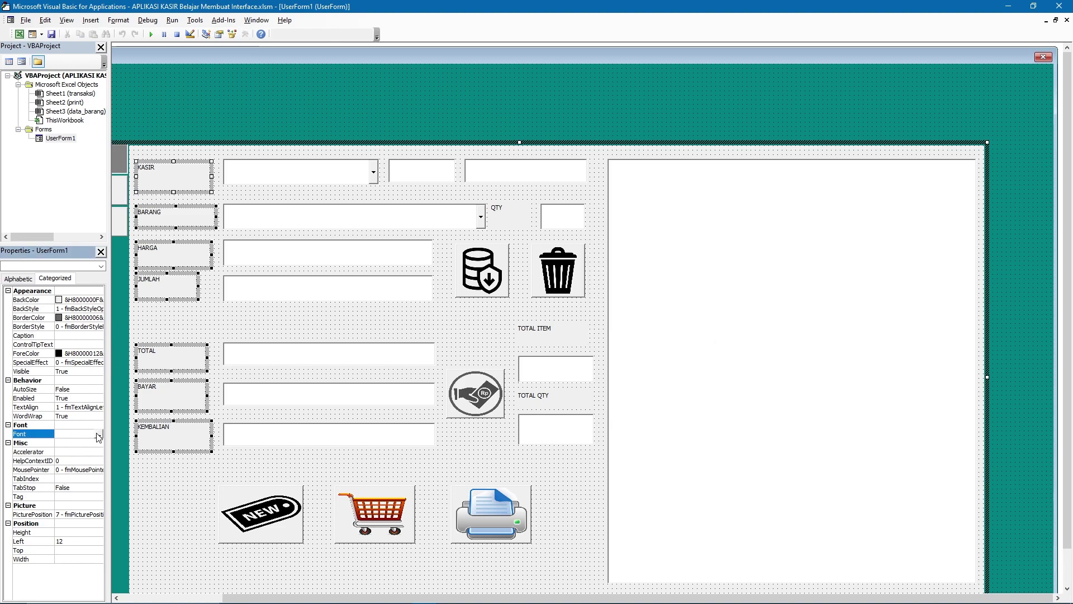
{"action": "left_click", "coordinate": [99, 435]}
{"action": "left_click", "coordinate": [132, 123]}
{"action": "scroll", "coordinate": [193, 125], "scroll_direction": "down", "scroll_amount": 3}
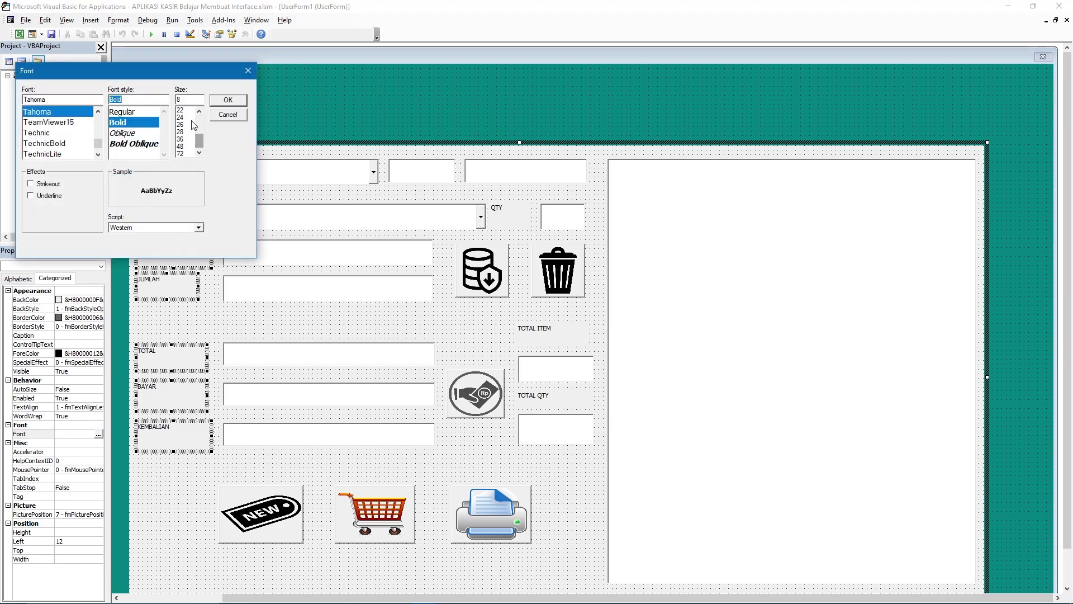
{"action": "left_click", "coordinate": [185, 110]}
{"action": "left_click", "coordinate": [223, 100]}
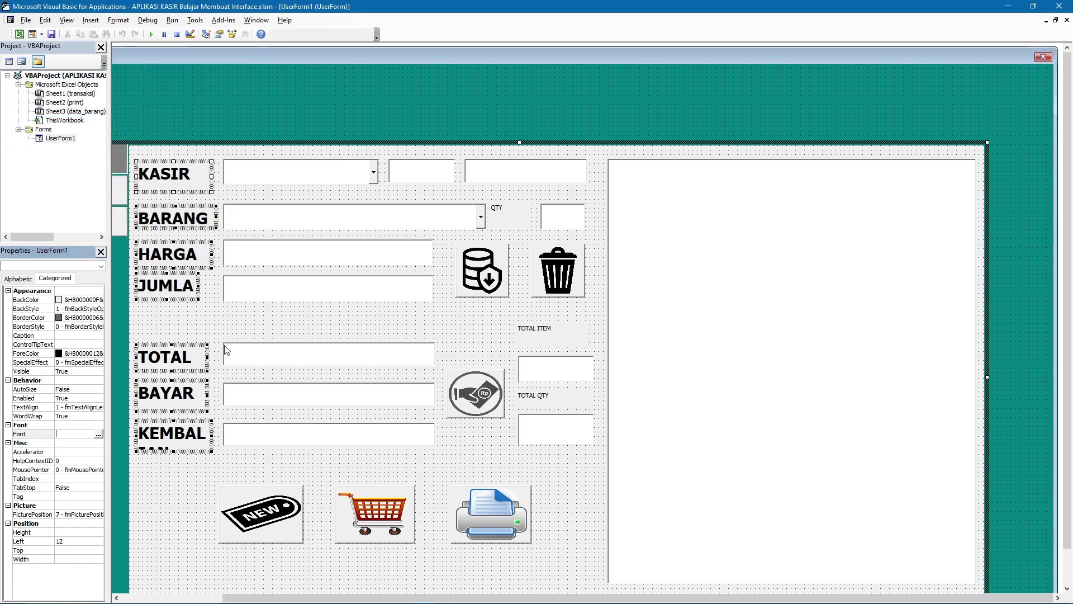
{"action": "left_click", "coordinate": [217, 328]}
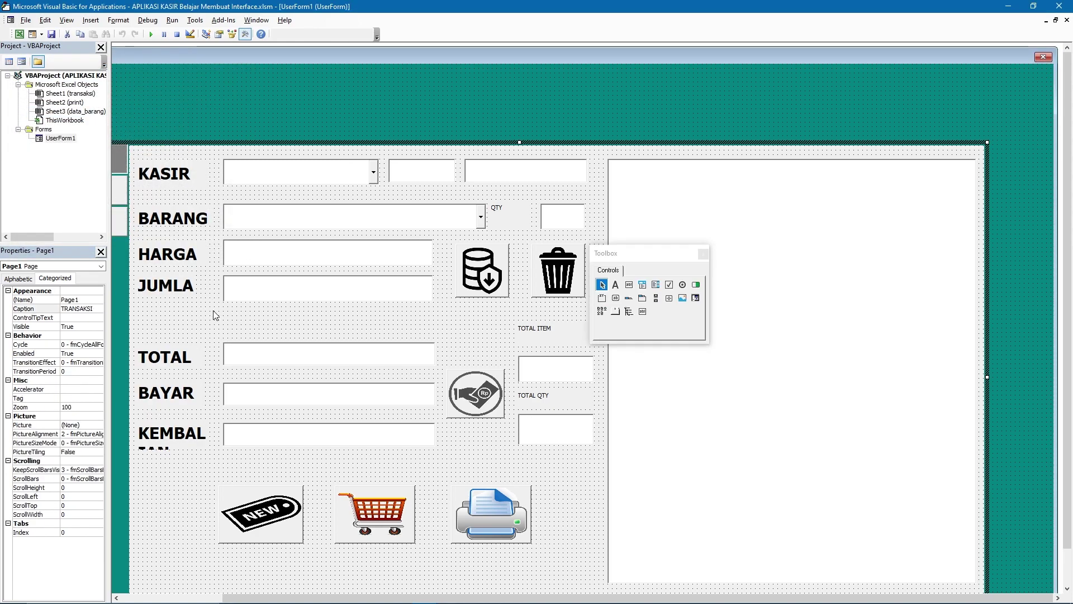
- Set the font of the TOTAL ITEM label to Tahoma Bold, size 22
{"action": "left_click", "coordinate": [545, 333]}
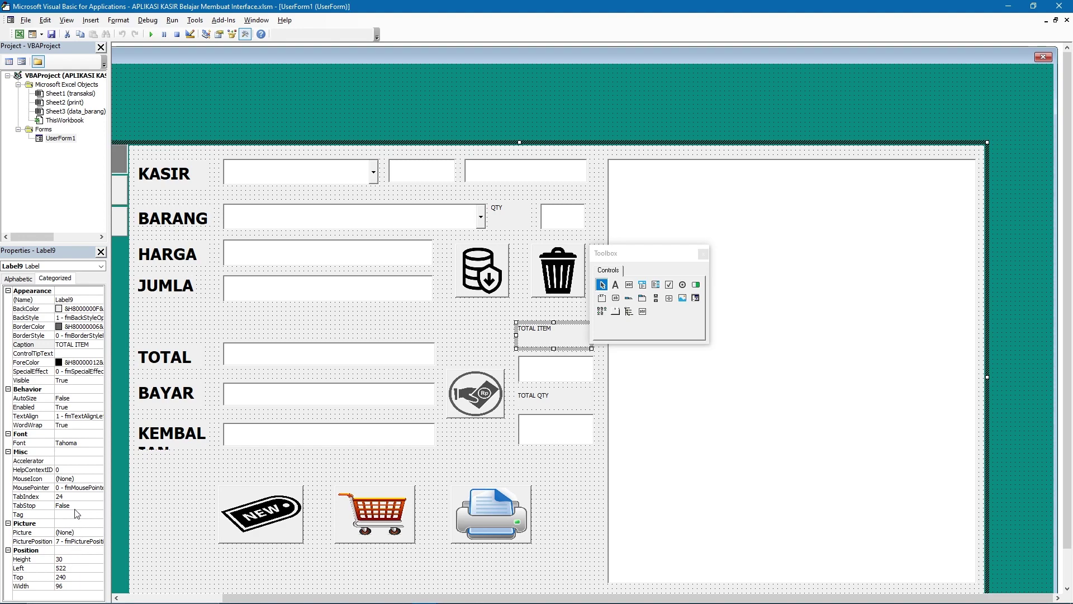
{"action": "left_click", "coordinate": [71, 445]}
{"action": "left_click", "coordinate": [98, 442]}
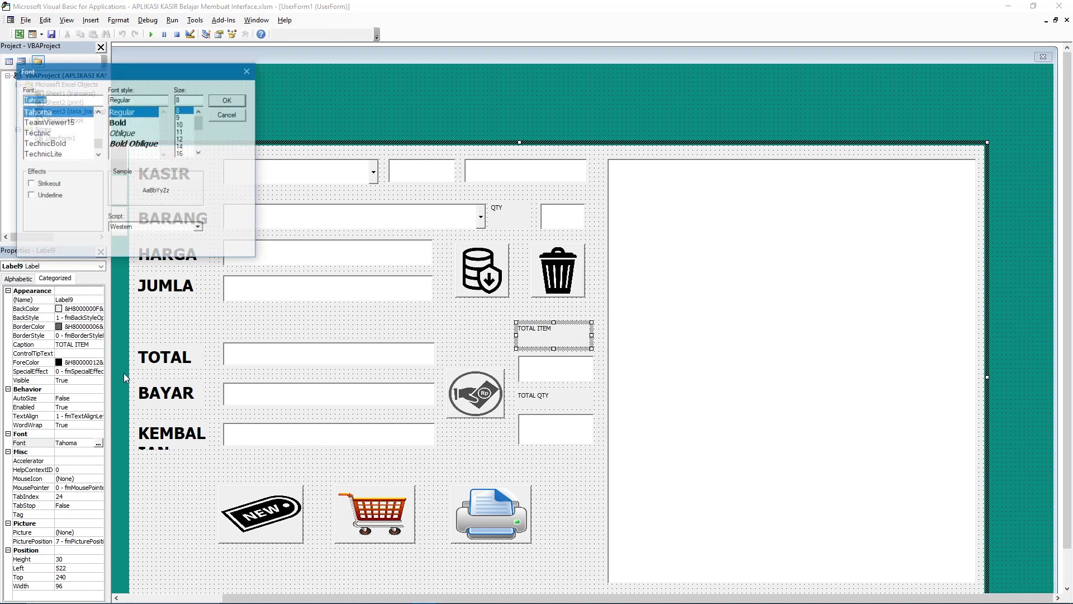
{"action": "left_click", "coordinate": [133, 122]}
{"action": "scroll", "coordinate": [190, 130], "scroll_direction": "down", "scroll_amount": 2}
{"action": "left_click", "coordinate": [182, 137]}
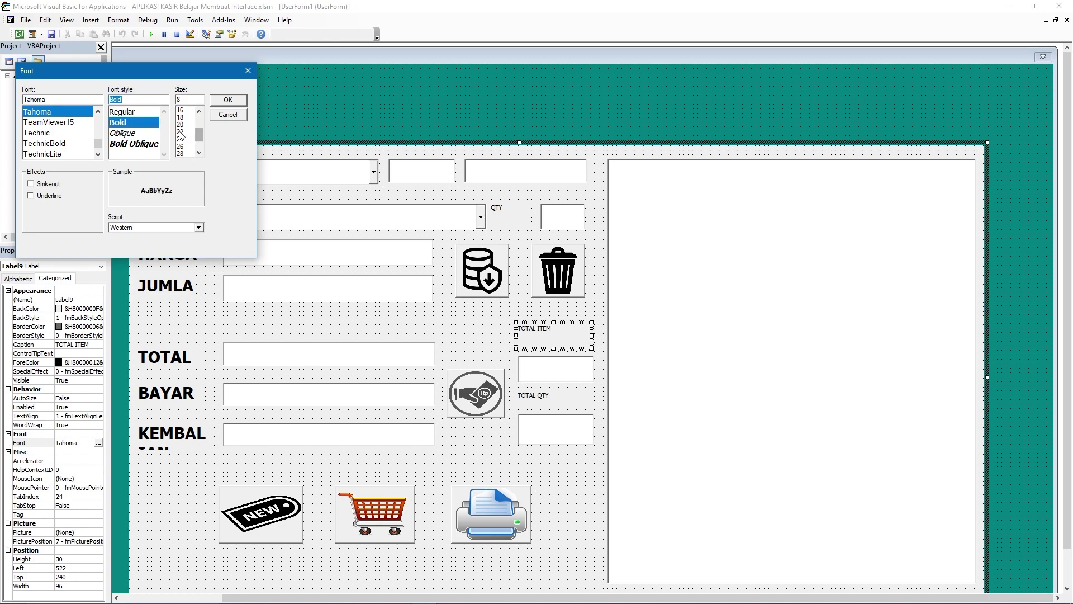
{"action": "left_click", "coordinate": [228, 99]}
- Set the font of the TOTAL QTY label to Tahoma Bold, size 16
{"action": "left_click", "coordinate": [547, 402]}
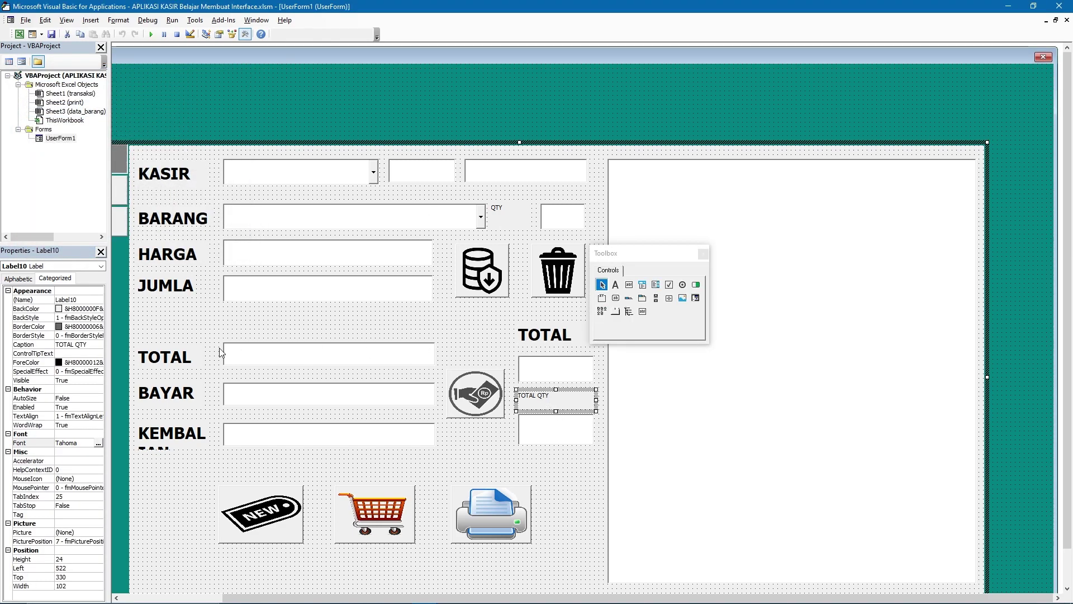
{"action": "left_click", "coordinate": [98, 443]}
{"action": "left_click", "coordinate": [133, 122]}
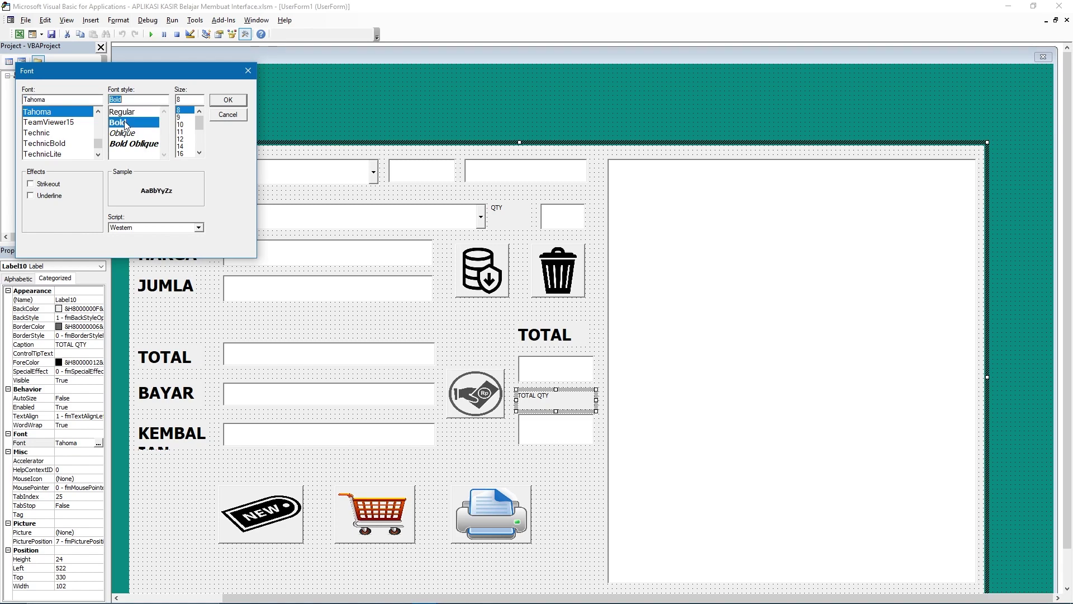
{"action": "scroll", "coordinate": [190, 134], "scroll_direction": "down", "scroll_amount": 2}
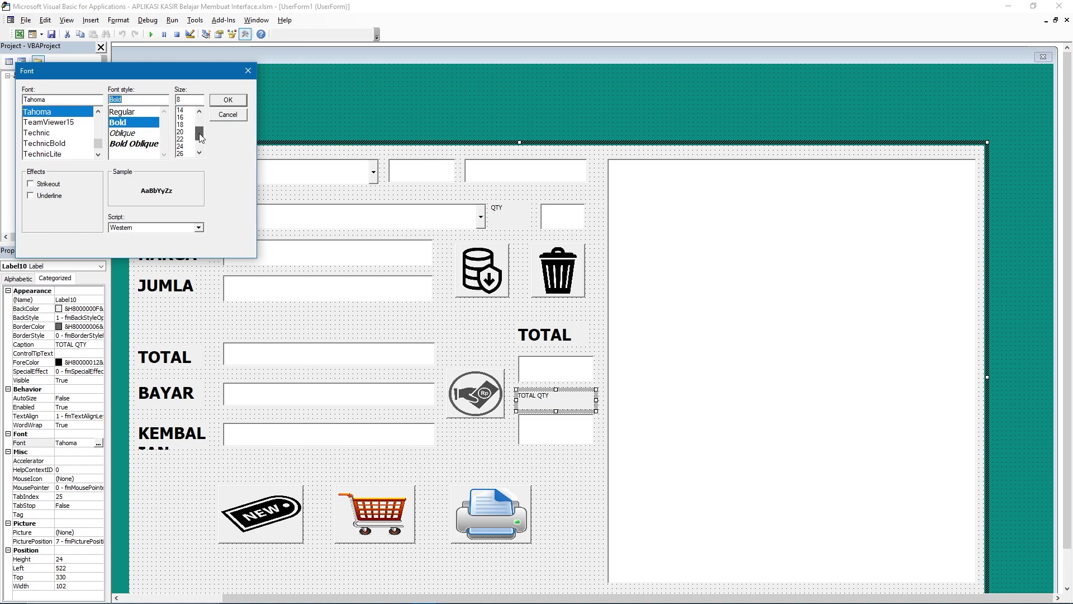
{"action": "left_click", "coordinate": [182, 117]}
{"action": "left_click", "coordinate": [228, 104]}
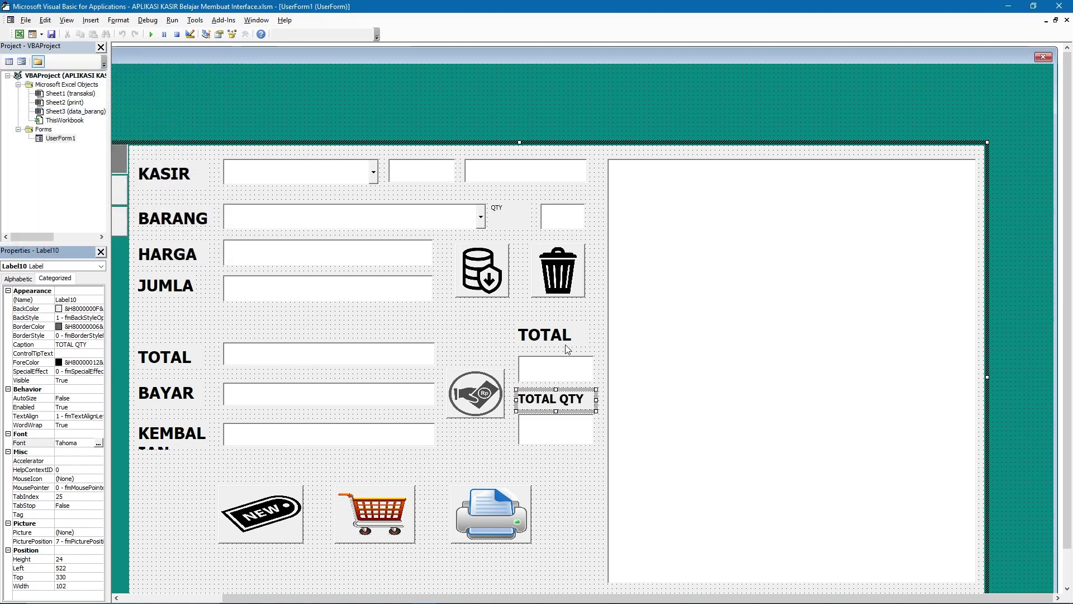
- Reduce the font size of the TOTAL ITEM label to 16
{"action": "left_click", "coordinate": [544, 333]}
{"action": "left_click", "coordinate": [98, 442]}
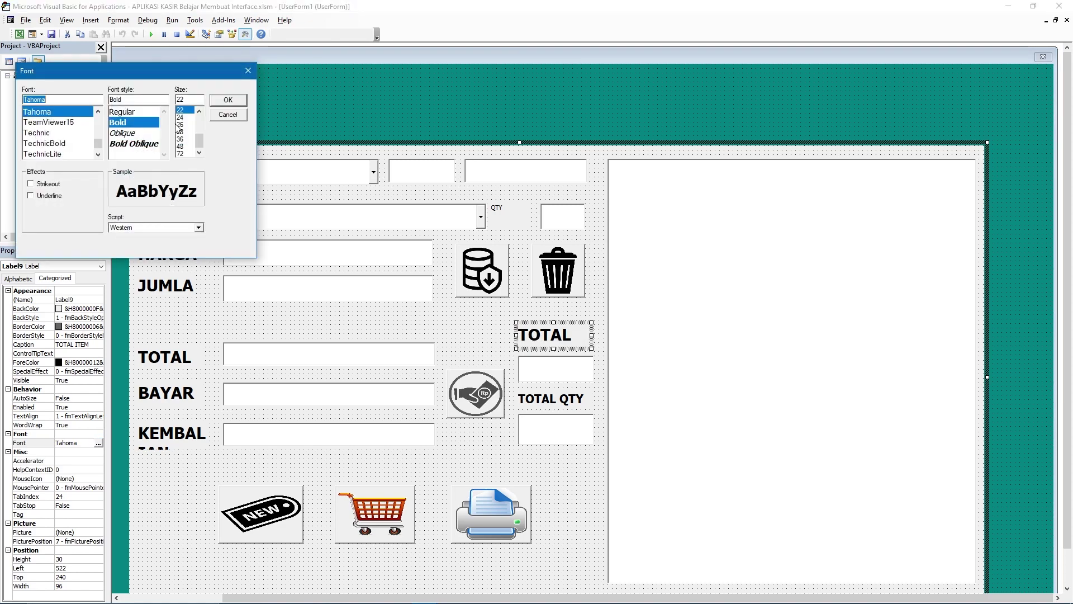
{"action": "scroll", "coordinate": [200, 137], "scroll_direction": "up", "scroll_amount": 2}
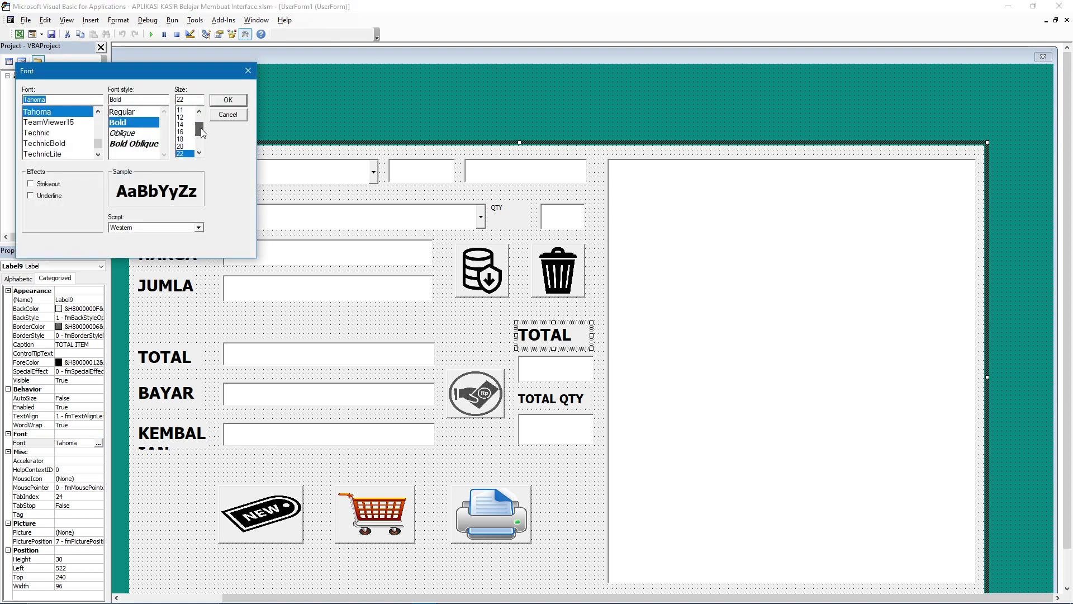
{"action": "left_click", "coordinate": [184, 132]}
{"action": "left_click", "coordinate": [228, 100]}
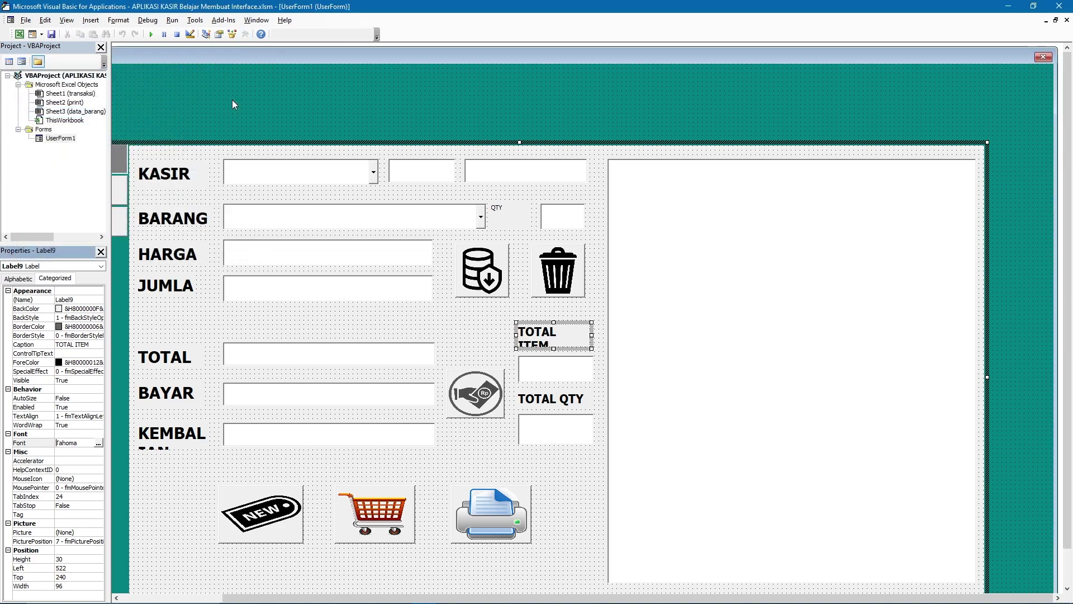
- Fit the TOTAL ITEM label on one line just above its text box and move the TOTAL QTY label down closer to its own
{"action": "left_click", "coordinate": [591, 335]}
{"action": "left_click_drag", "start_coordinate": [595, 334], "coordinate": [561, 346]}
{"action": "left_click", "coordinate": [564, 398]}
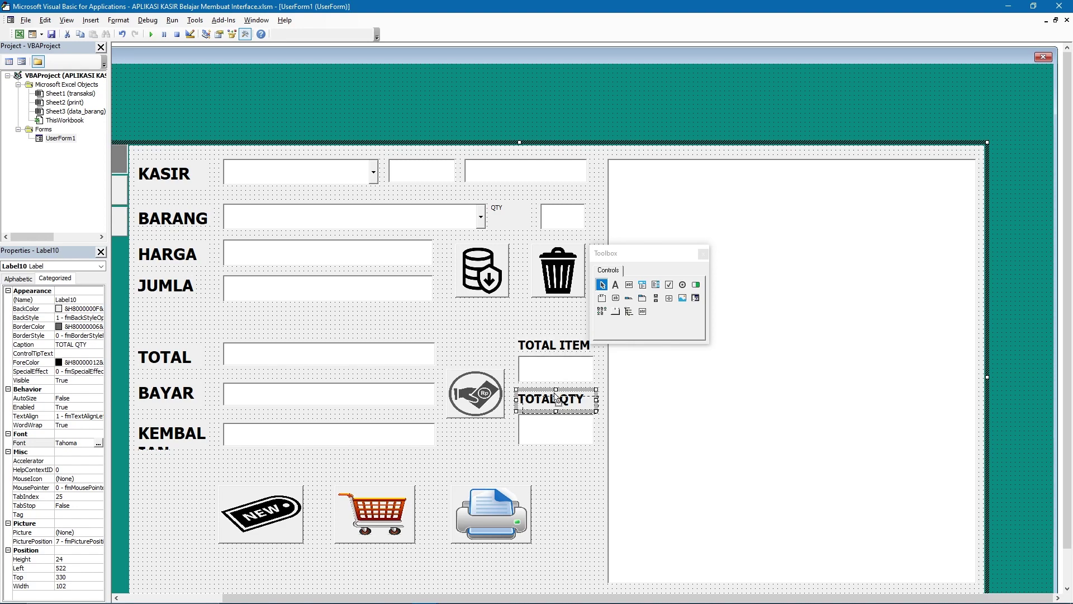
{"action": "left_click_drag", "start_coordinate": [556, 398], "coordinate": [560, 402]}
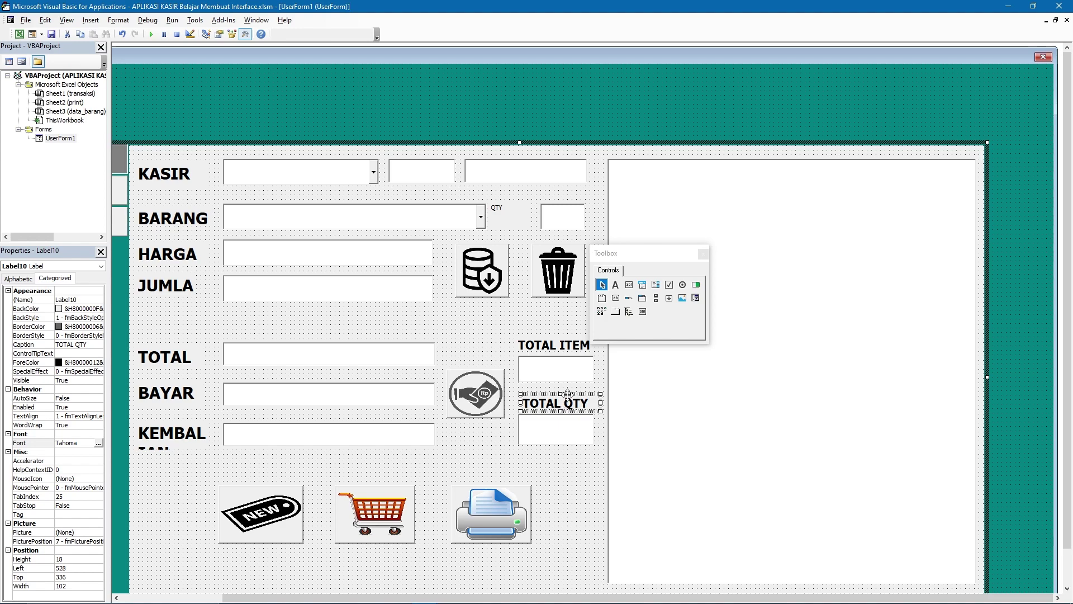
{"action": "left_click", "coordinate": [510, 320]}
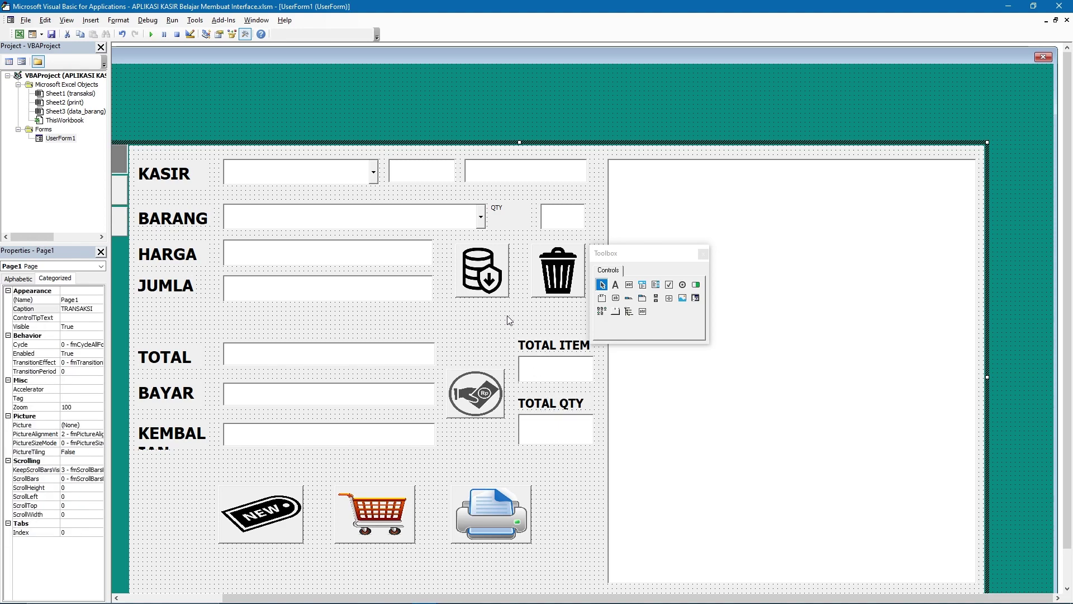
- Set the font of the QTY label to Tahoma Bold, size 22
{"action": "left_click", "coordinate": [511, 217]}
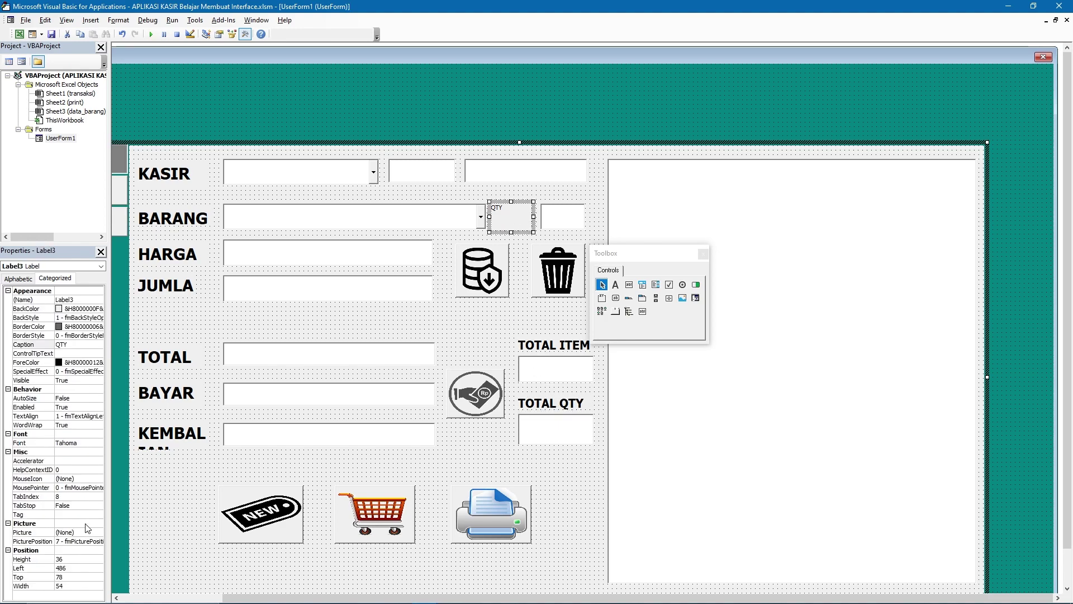
{"action": "left_click", "coordinate": [84, 443]}
{"action": "left_click", "coordinate": [99, 442]}
{"action": "left_click", "coordinate": [159, 123]}
{"action": "left_click_drag", "start_coordinate": [199, 123], "coordinate": [199, 135]}
{"action": "left_click", "coordinate": [184, 132]}
{"action": "left_click", "coordinate": [216, 105]}
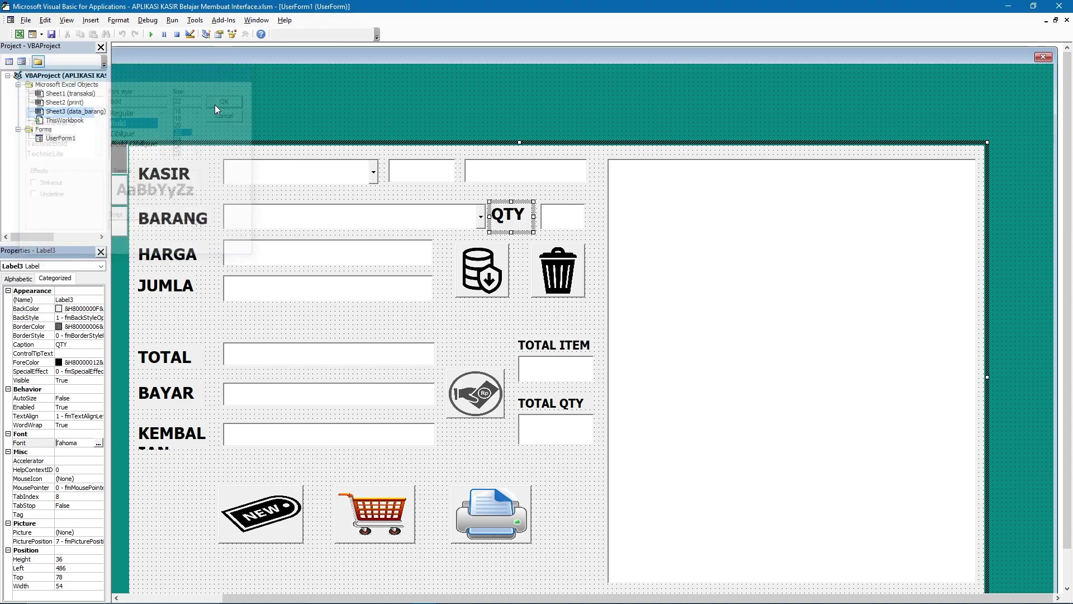
- Reposition the QTY label between the BARANG combo box and the QTY text box
{"action": "left_click", "coordinate": [528, 224]}
{"action": "left_click_drag", "start_coordinate": [529, 224], "coordinate": [533, 207]}
{"action": "left_click", "coordinate": [574, 208]}
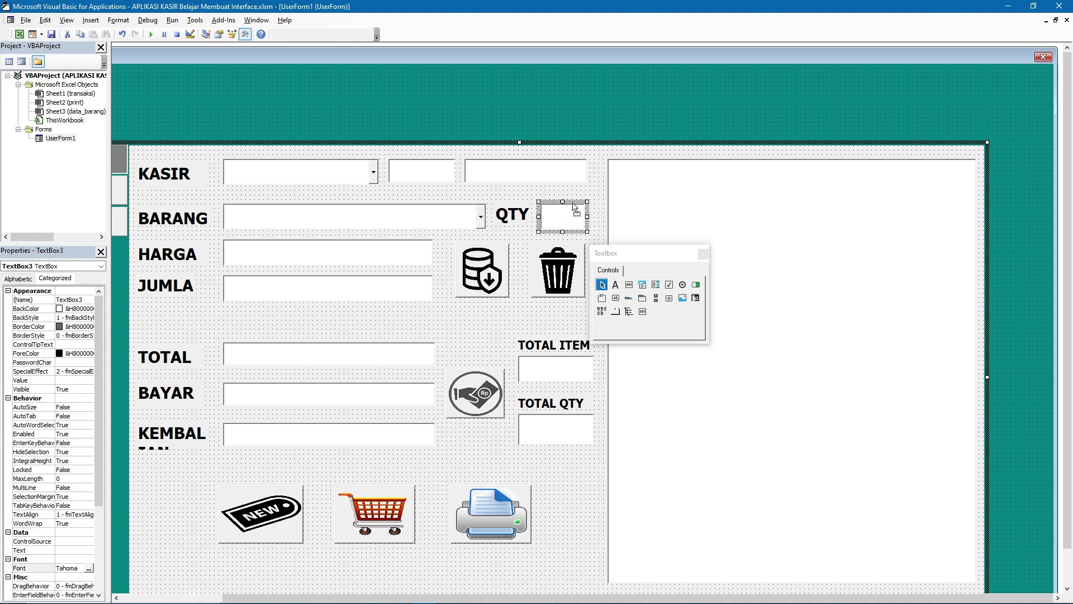
{"action": "left_click", "coordinate": [552, 195]}
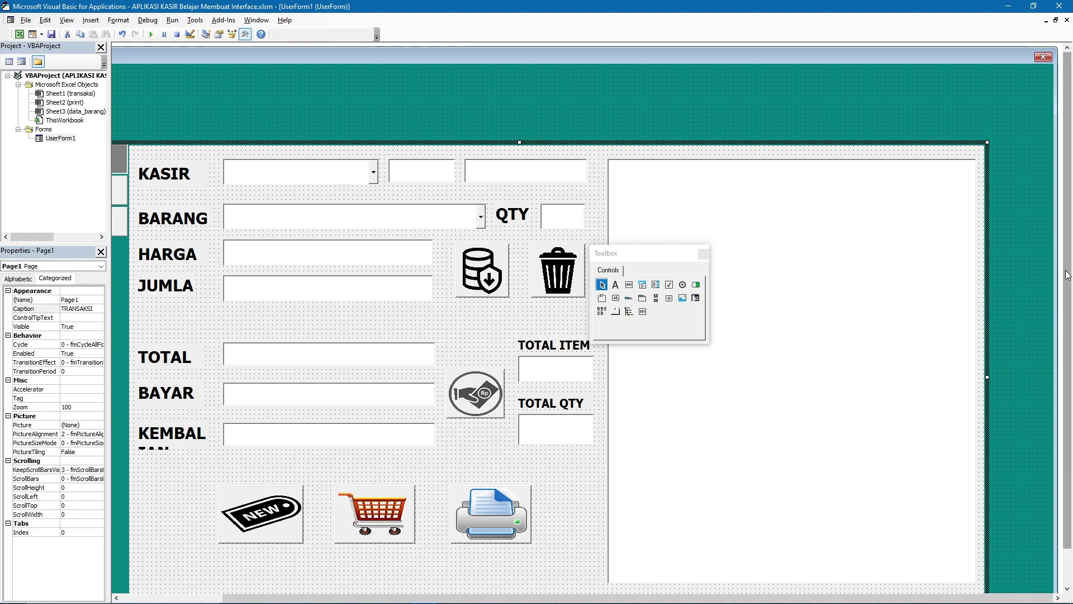
- Widen the KEMBALIAN label, shorten its caption to KEMBALI and align it with its text box
{"action": "left_click_drag", "start_coordinate": [1067, 344], "coordinate": [1056, 383]}
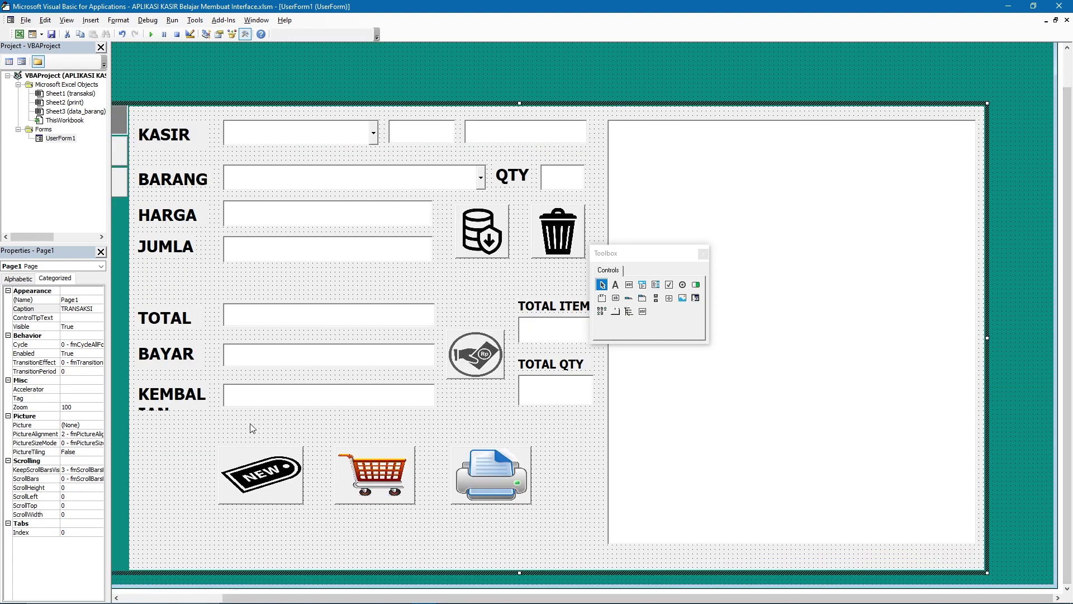
{"action": "left_click", "coordinate": [185, 403]}
{"action": "left_click_drag", "start_coordinate": [218, 396], "coordinate": [226, 397]}
{"action": "left_click", "coordinate": [192, 404]}
{"action": "key", "text": "BackSpace"}
{"action": "key", "text": "BackSpace"}
{"action": "left_click", "coordinate": [196, 434]}
{"action": "left_click", "coordinate": [188, 404]}
{"action": "left_click_drag", "start_coordinate": [182, 405], "coordinate": [182, 397]}
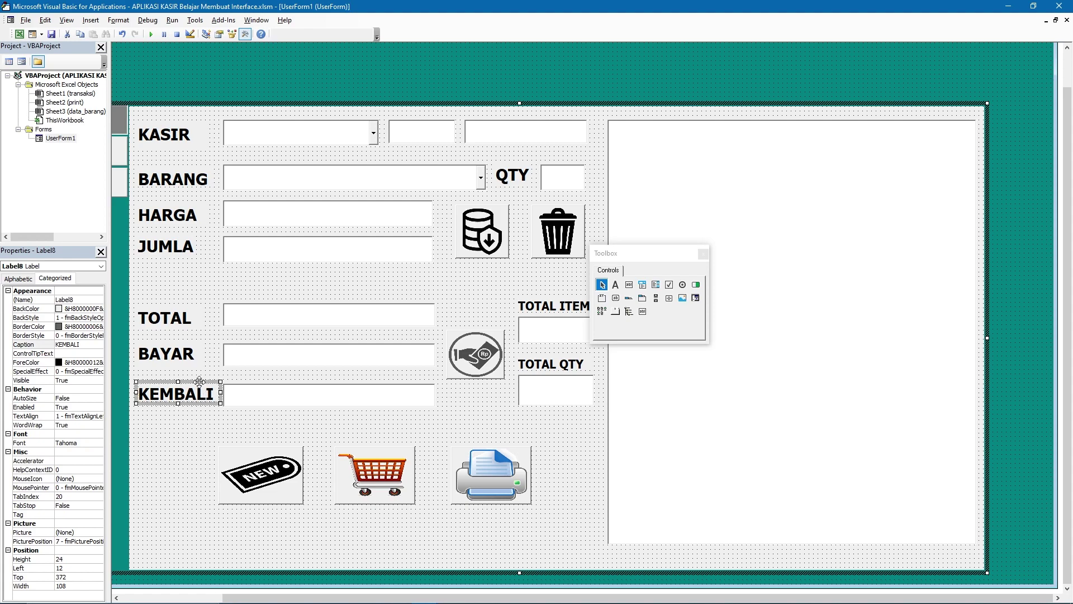
- Adjust the height and placement of the BAYAR, TOTAL and JUMLA labels to line up with their text boxes
{"action": "left_click", "coordinate": [195, 356]}
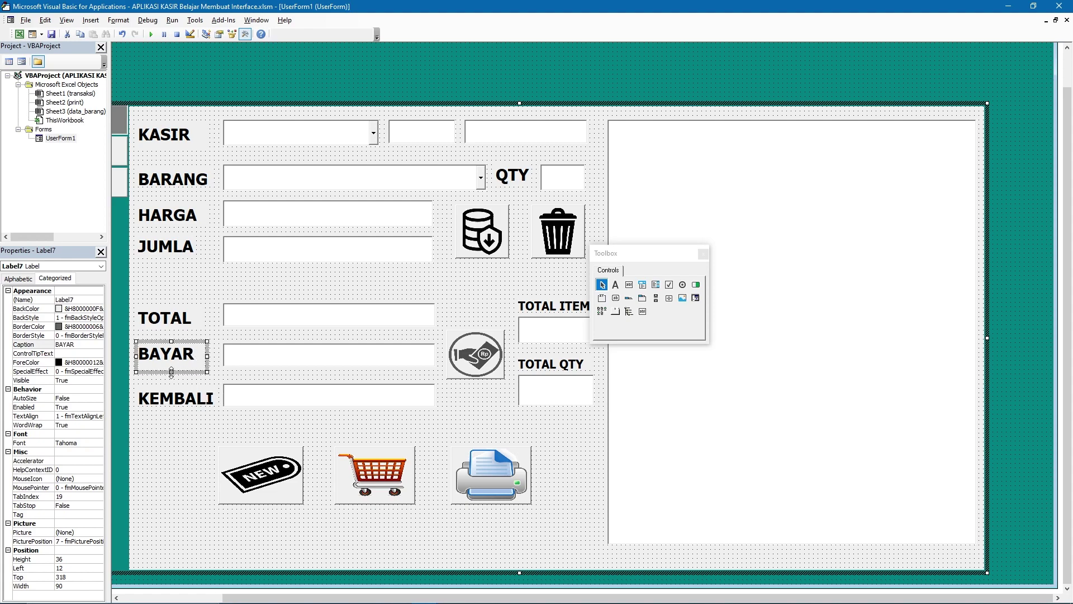
{"action": "left_click_drag", "start_coordinate": [171, 365], "coordinate": [186, 340]}
{"action": "left_click", "coordinate": [217, 338]}
{"action": "left_click", "coordinate": [187, 354]}
{"action": "left_click", "coordinate": [180, 317]}
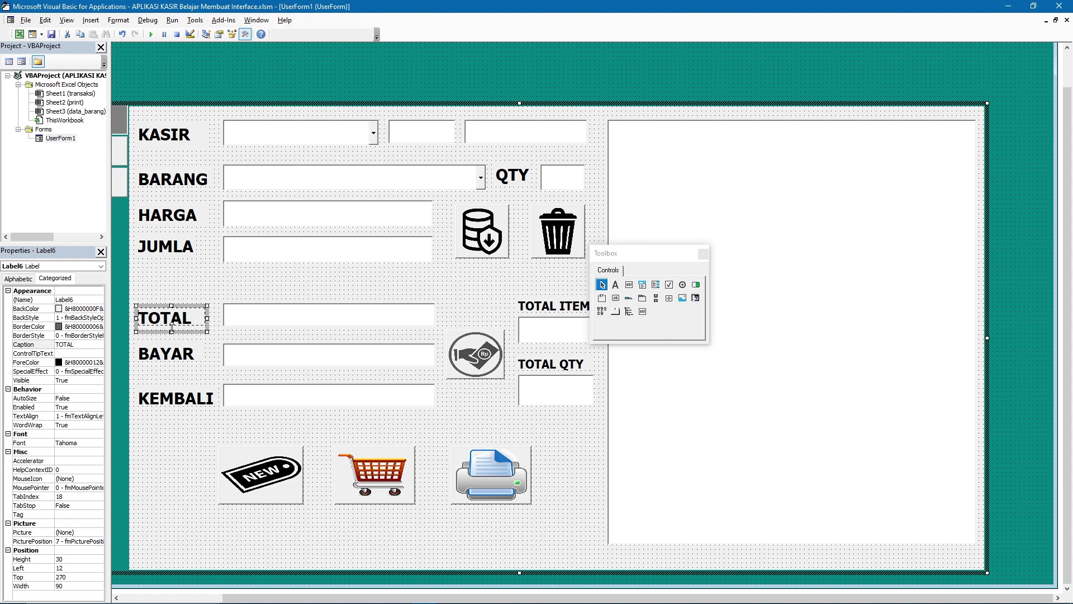
{"action": "left_click", "coordinate": [177, 249]}
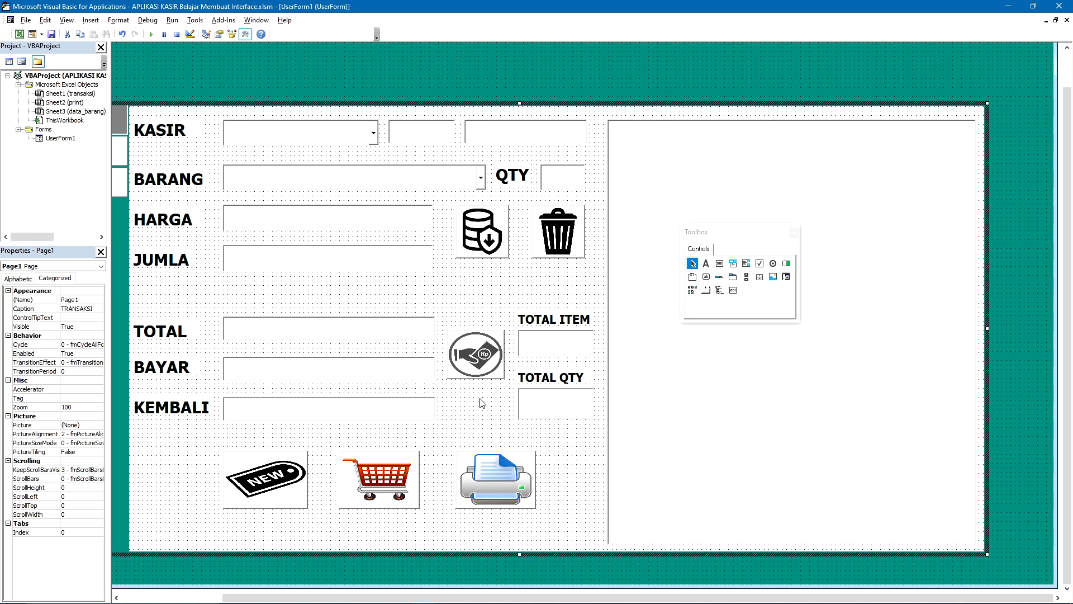
- Move the payment icon button down so it lines up with the BAYAR text box
{"action": "left_click", "coordinate": [485, 366]}
{"action": "left_click_drag", "start_coordinate": [487, 328], "coordinate": [493, 345]}
{"action": "left_click", "coordinate": [490, 307]}
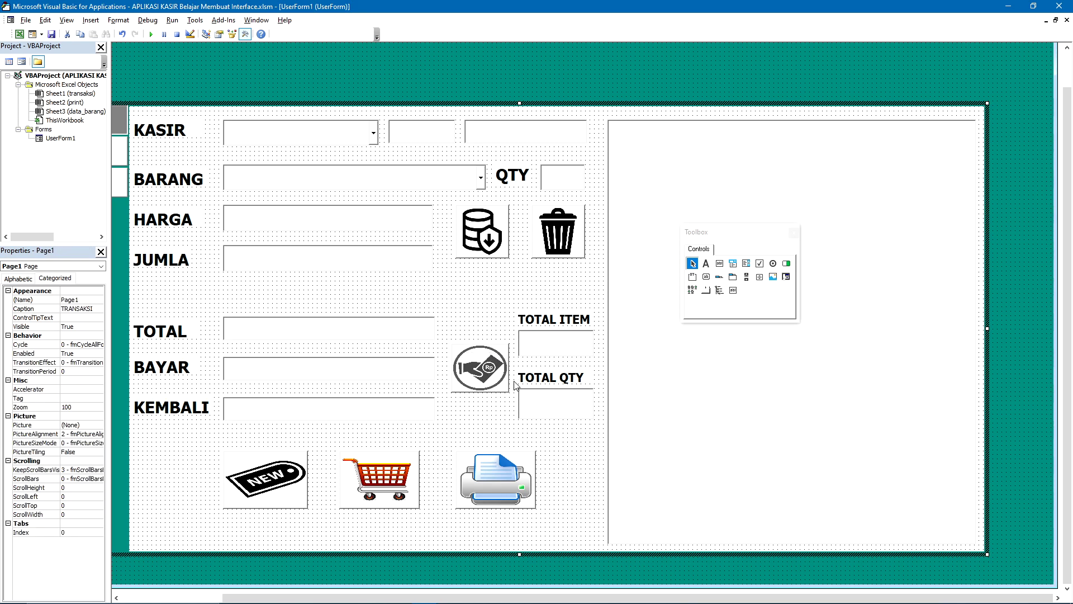
- Add a label about 102 wide and 66 high in the teal header above the TRANSAKSI tab
{"action": "left_click_drag", "start_coordinate": [550, 596], "coordinate": [491, 596]}
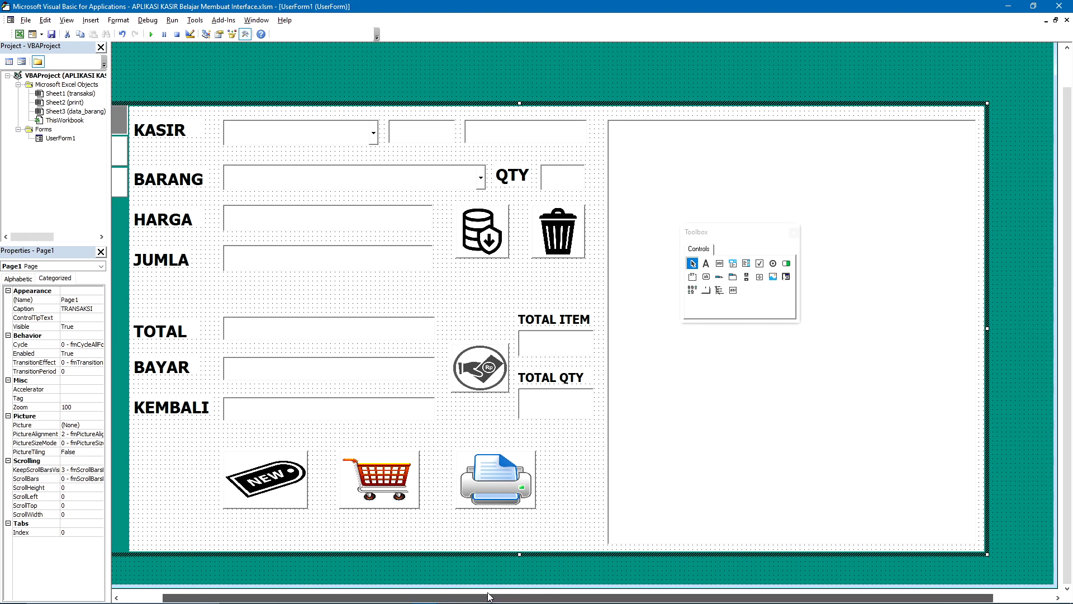
{"action": "left_click", "coordinate": [706, 263]}
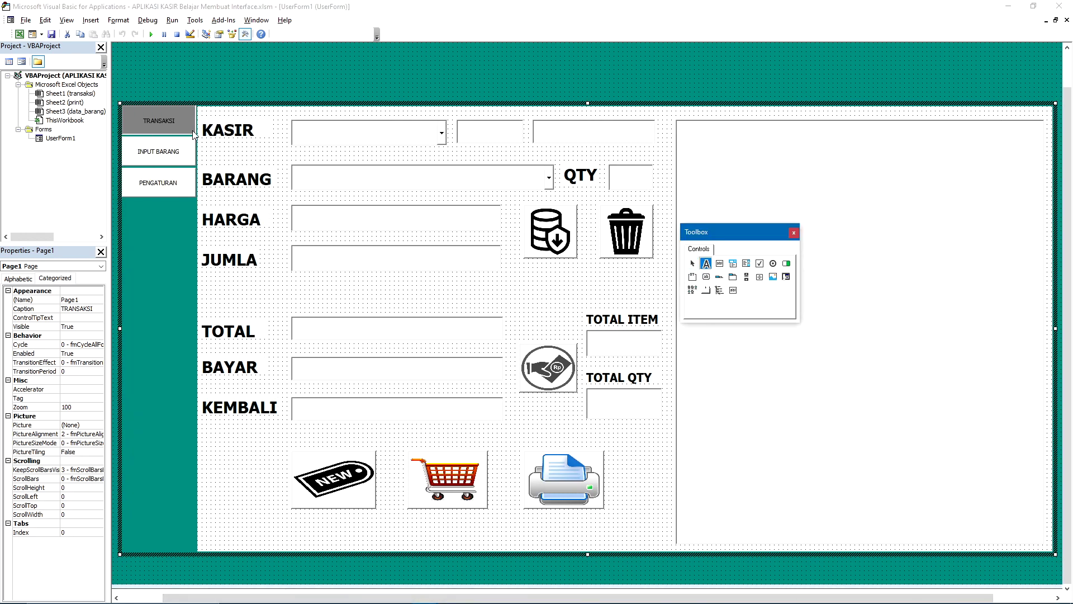
{"action": "left_click_drag", "start_coordinate": [122, 47], "coordinate": [199, 98]}
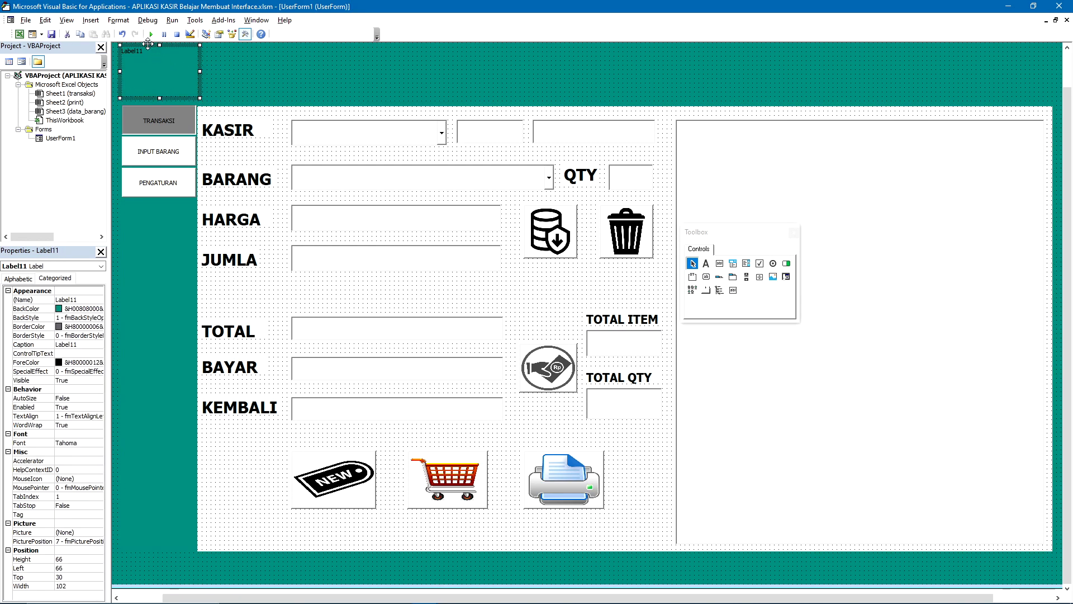
- Load the KASIR 2 picture from the ICON folder into the new header label
{"action": "left_click", "coordinate": [71, 531]}
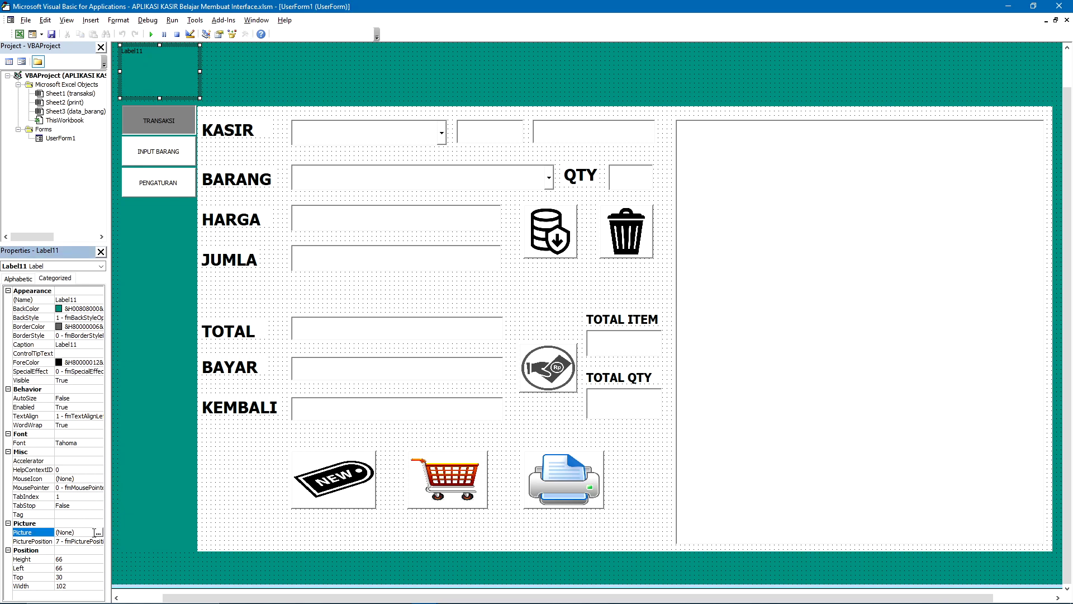
{"action": "left_click", "coordinate": [101, 533]}
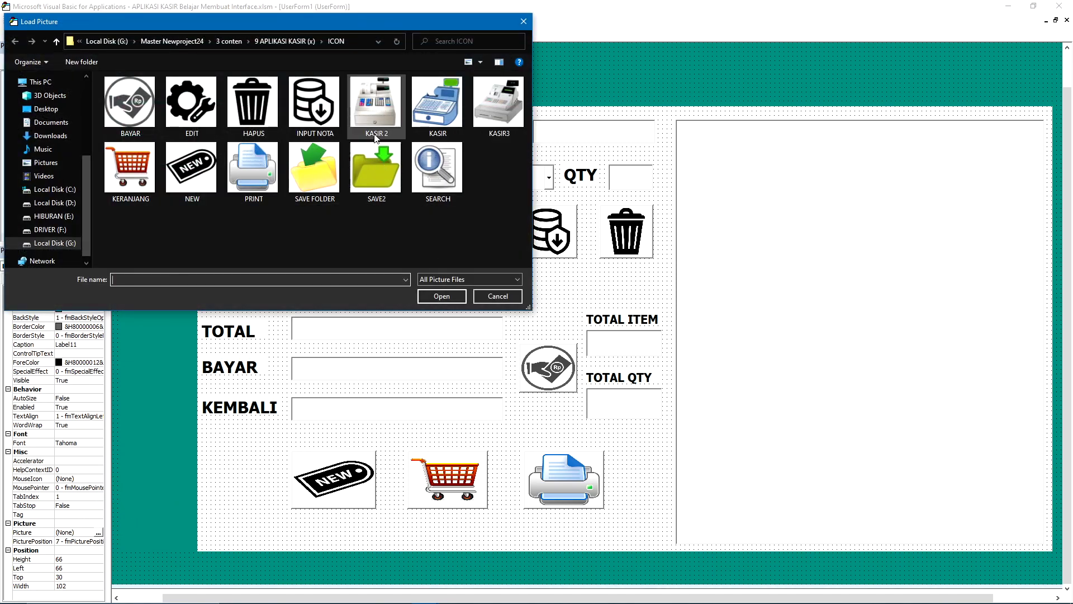
{"action": "left_click", "coordinate": [376, 102]}
{"action": "left_click", "coordinate": [437, 297]}
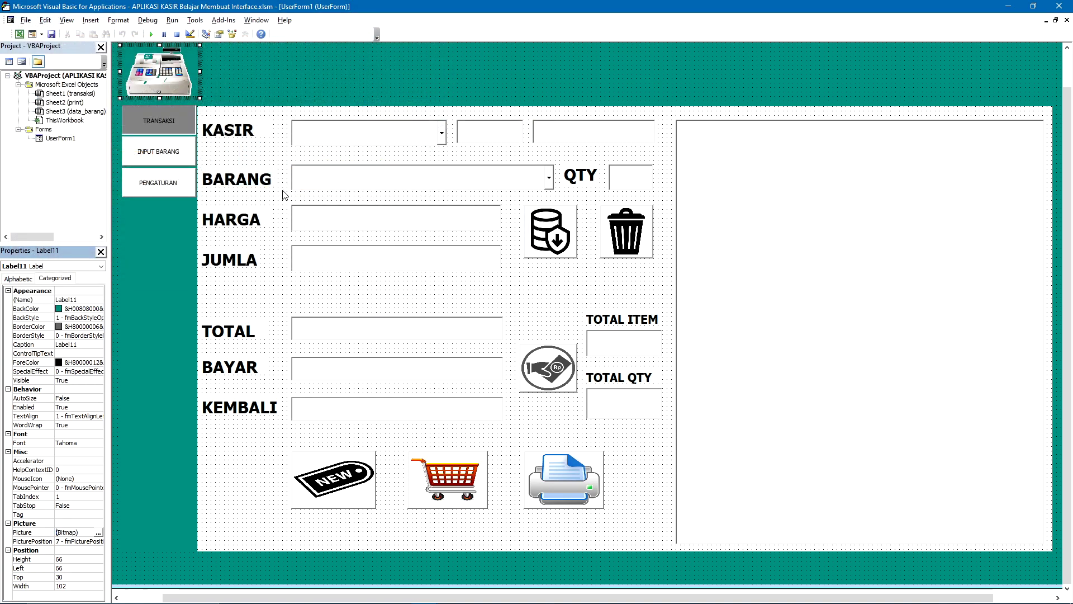
{"action": "left_click", "coordinate": [199, 72]}
{"action": "left_click", "coordinate": [180, 74]}
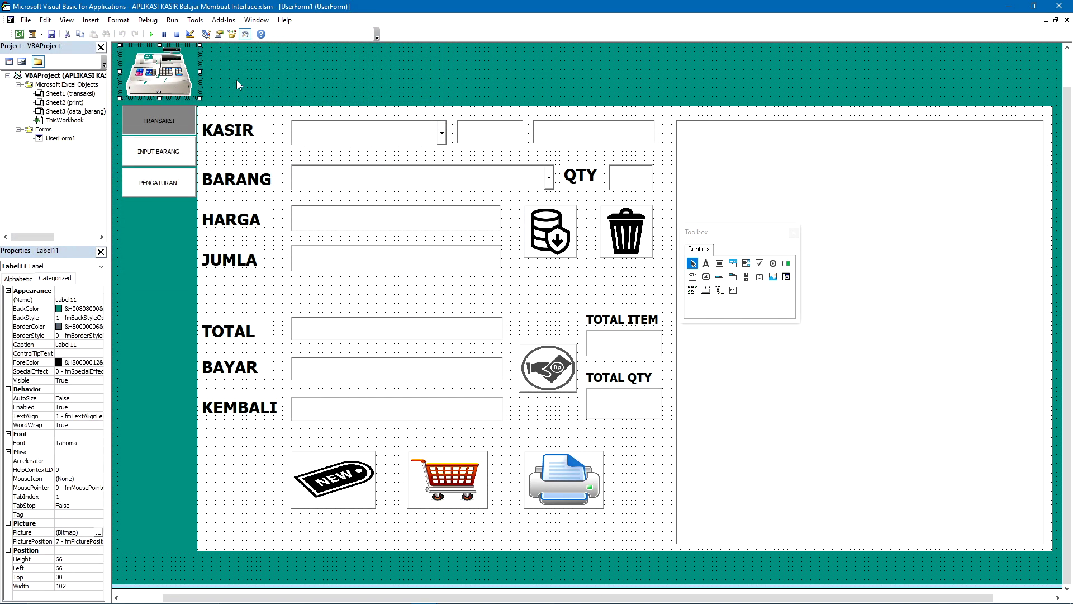
- Add a label about 1116 wide and 60 high beside the header logo, captioned "APLIKAS KASIR TOKO KOMPUTER"
{"action": "left_click", "coordinate": [212, 80]}
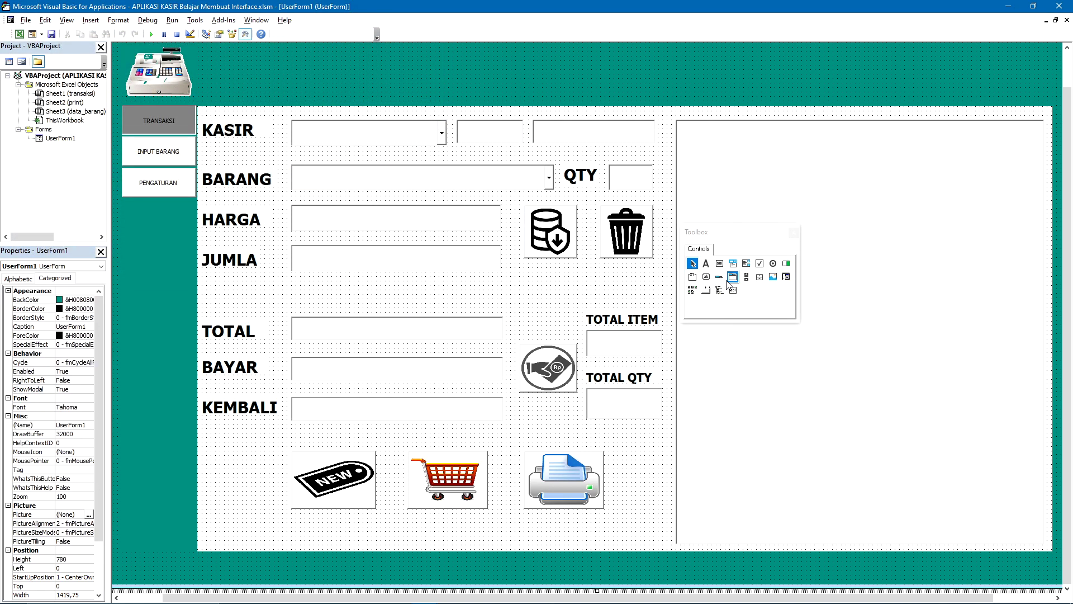
{"action": "left_click", "coordinate": [706, 263]}
{"action": "left_click_drag", "start_coordinate": [220, 57], "coordinate": [1044, 94]}
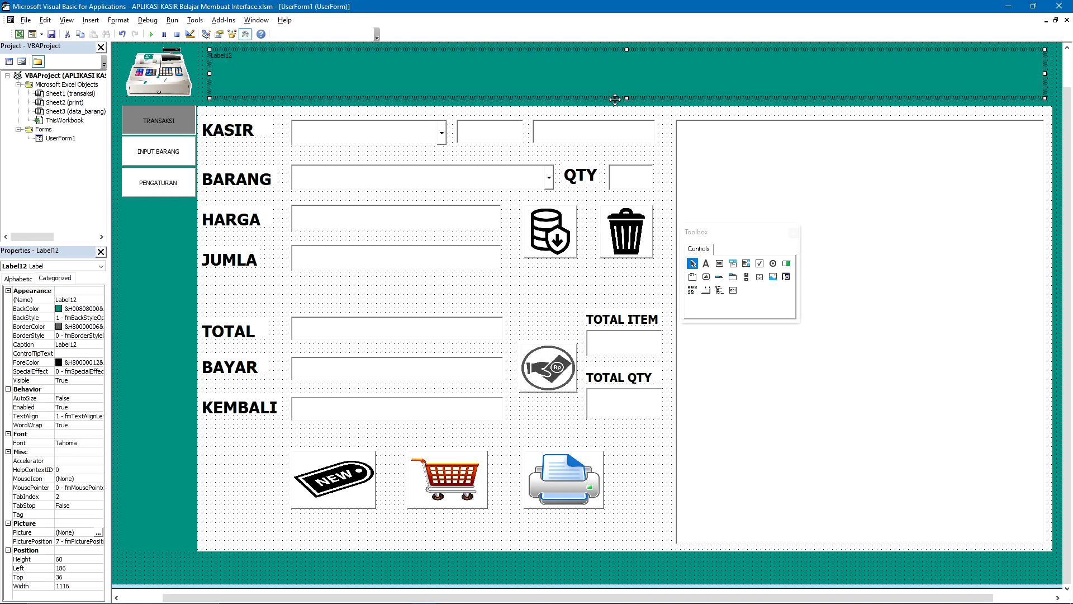
{"action": "type", "text": "A"}
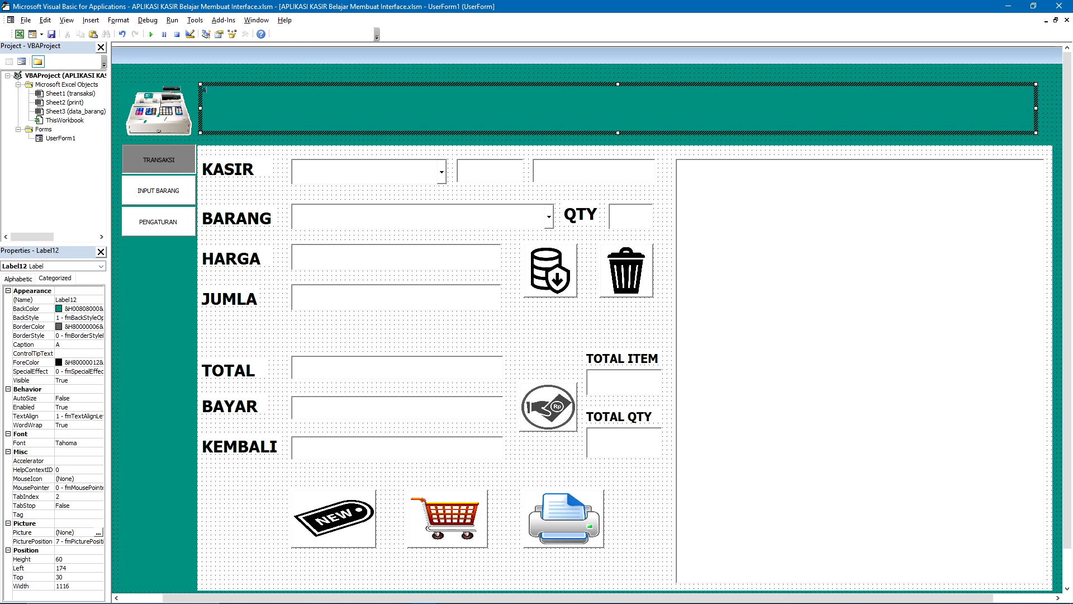
{"action": "type", "text": "PLIKAS TOK"}
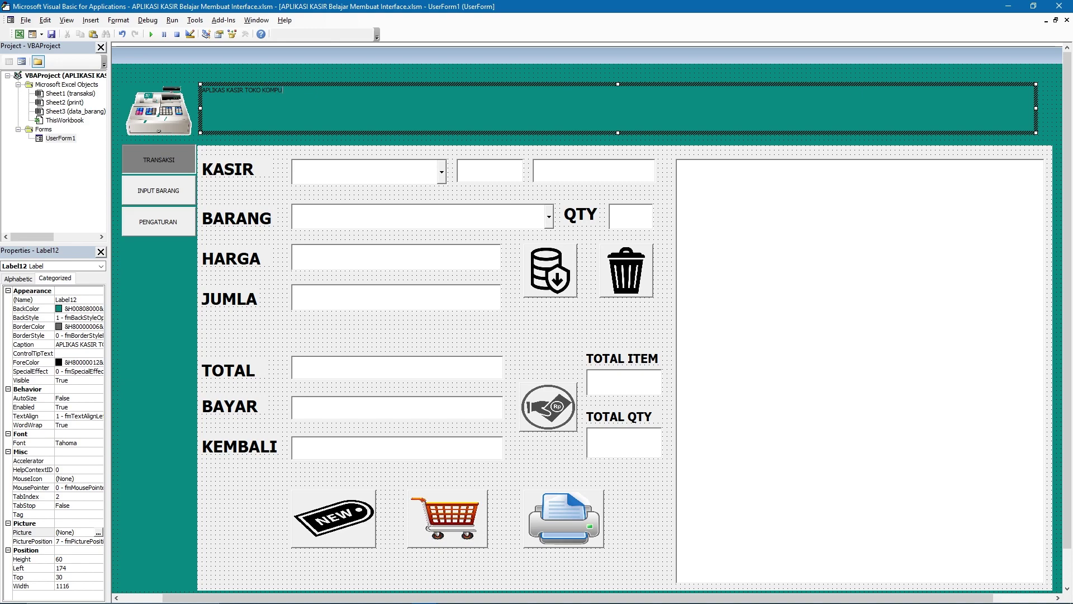
{"action": "left_click", "coordinate": [323, 84]}
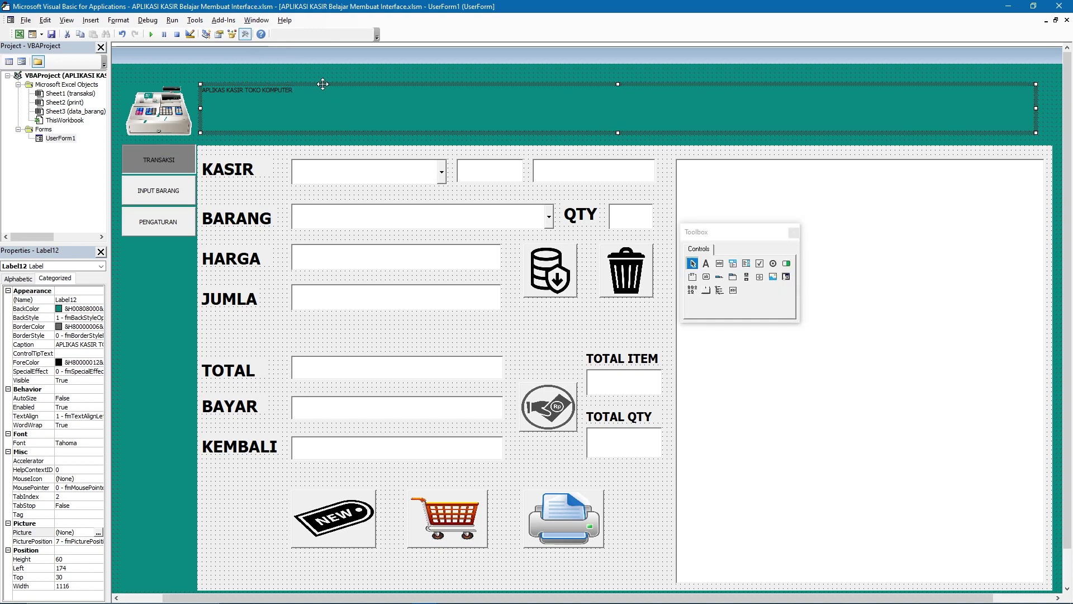
- Set the header title's font size to 72, enlarge its label to about 78 high and move it up in the header
{"action": "left_click", "coordinate": [73, 444]}
{"action": "left_click", "coordinate": [99, 444]}
{"action": "left_click_drag", "start_coordinate": [200, 124], "coordinate": [200, 149]}
{"action": "left_click", "coordinate": [182, 153]}
{"action": "left_click", "coordinate": [227, 100]}
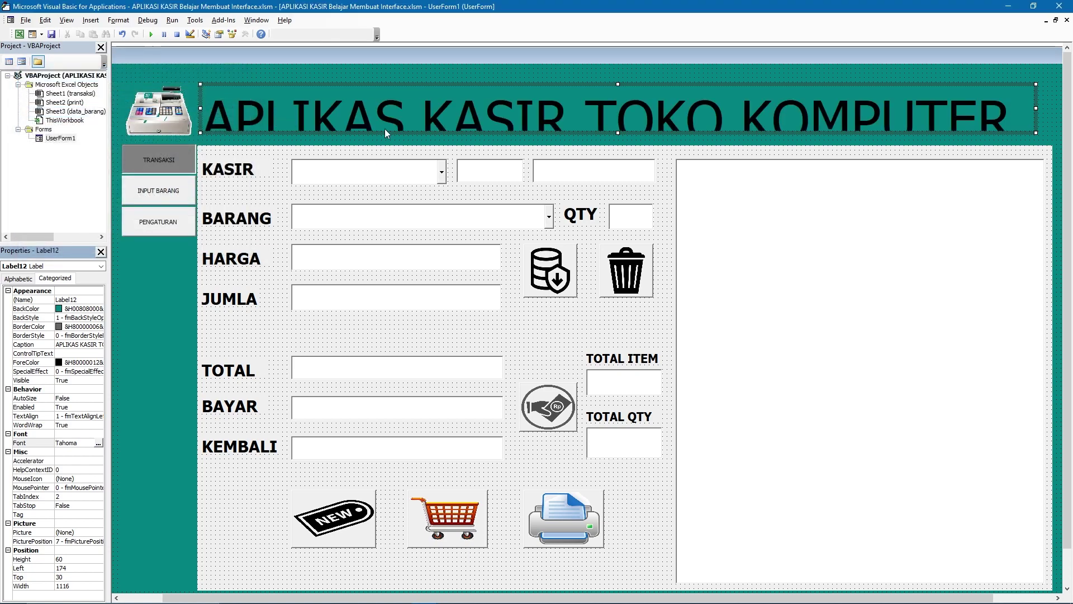
{"action": "left_click_drag", "start_coordinate": [617, 133], "coordinate": [617, 146]}
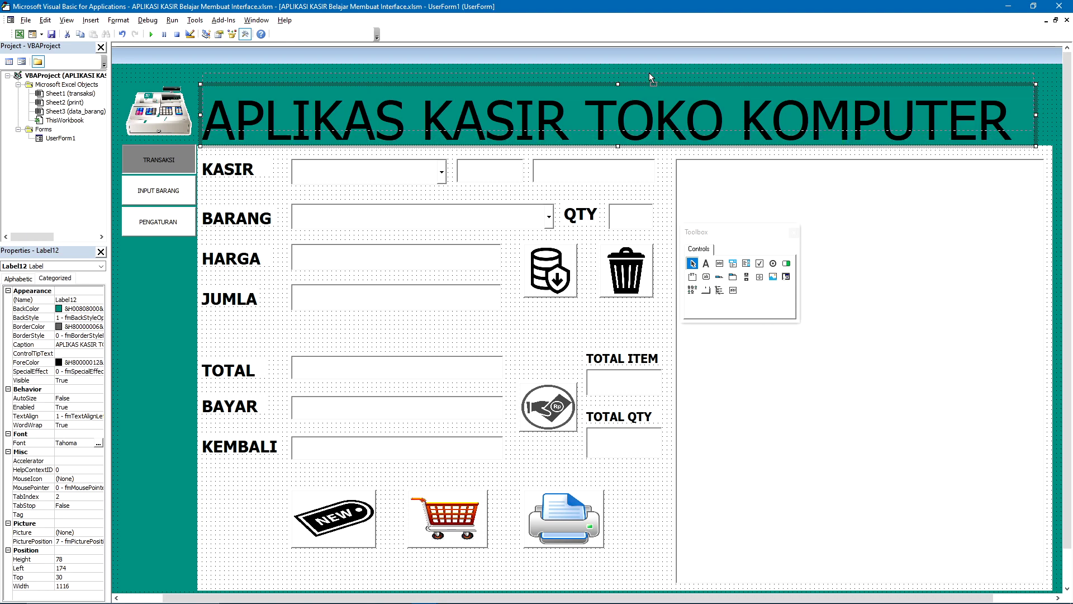
{"action": "left_click_drag", "start_coordinate": [648, 73], "coordinate": [648, 59]}
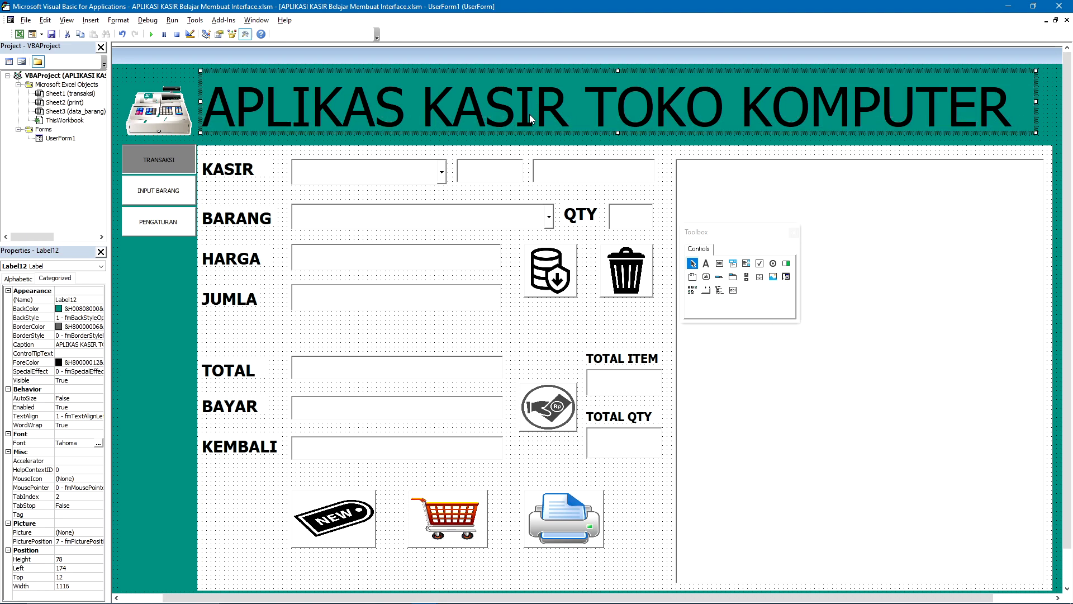
- Set the header title's font style to Bold and widen its label to about 1236 to fit the text
{"action": "left_click", "coordinate": [99, 443]}
{"action": "left_click", "coordinate": [133, 123]}
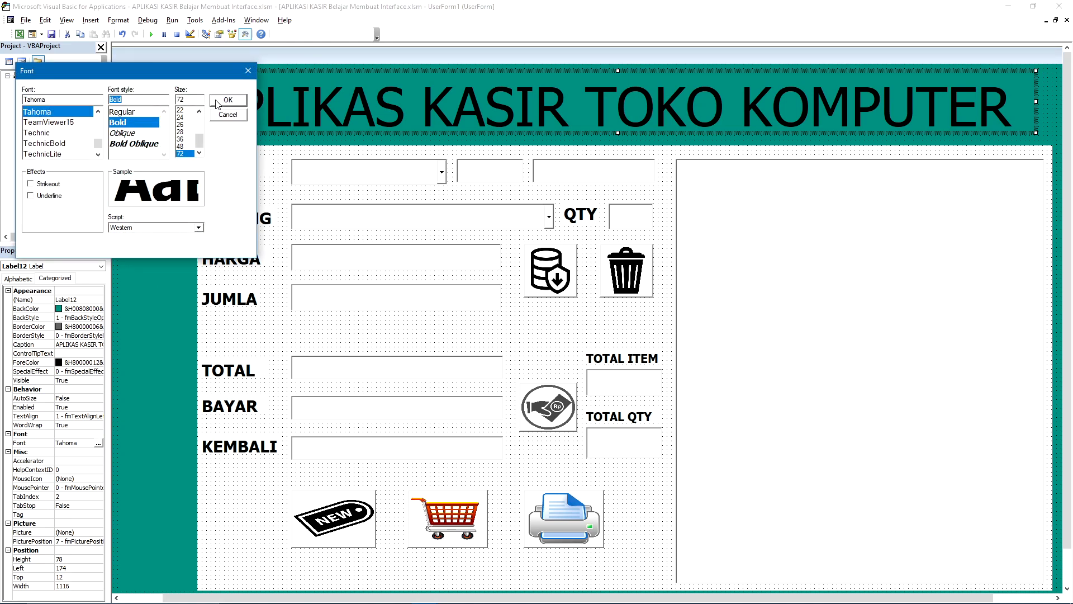
{"action": "left_click", "coordinate": [226, 101]}
- Shift the logo label to about 36 from the left and 18 from the top, and run the form to preview the header
{"action": "left_click", "coordinate": [192, 85]}
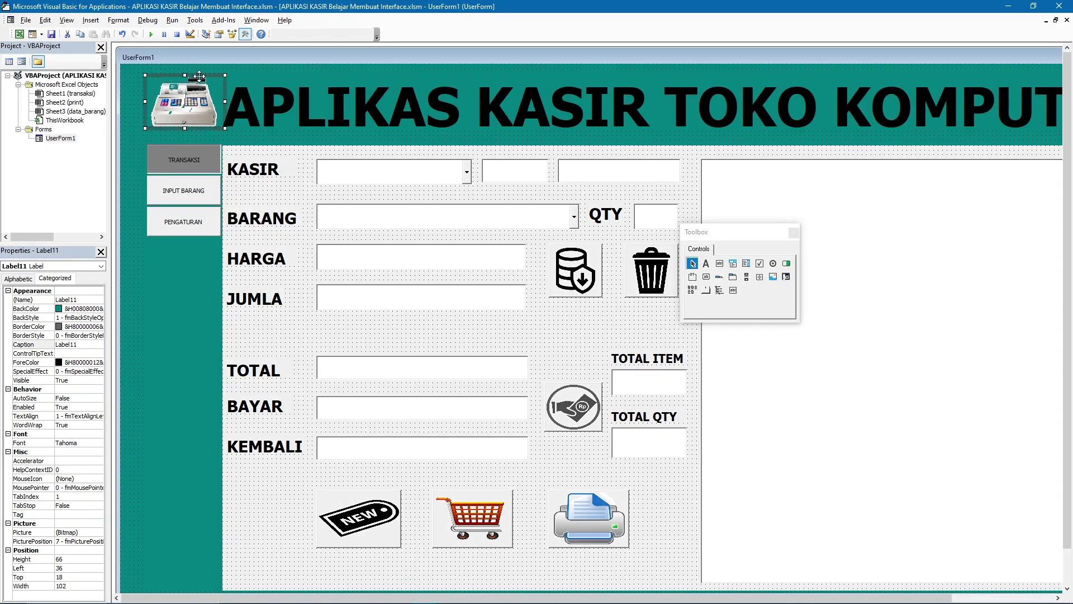
{"action": "mouse_move", "coordinate": [200, 84]}
{"action": "left_mouse_down"}
{"action": "mouse_move", "coordinate": [206, 93]}
{"action": "mouse_move", "coordinate": [210, 79]}
{"action": "left_mouse_up"}
{"action": "left_click", "coordinate": [250, 135]}
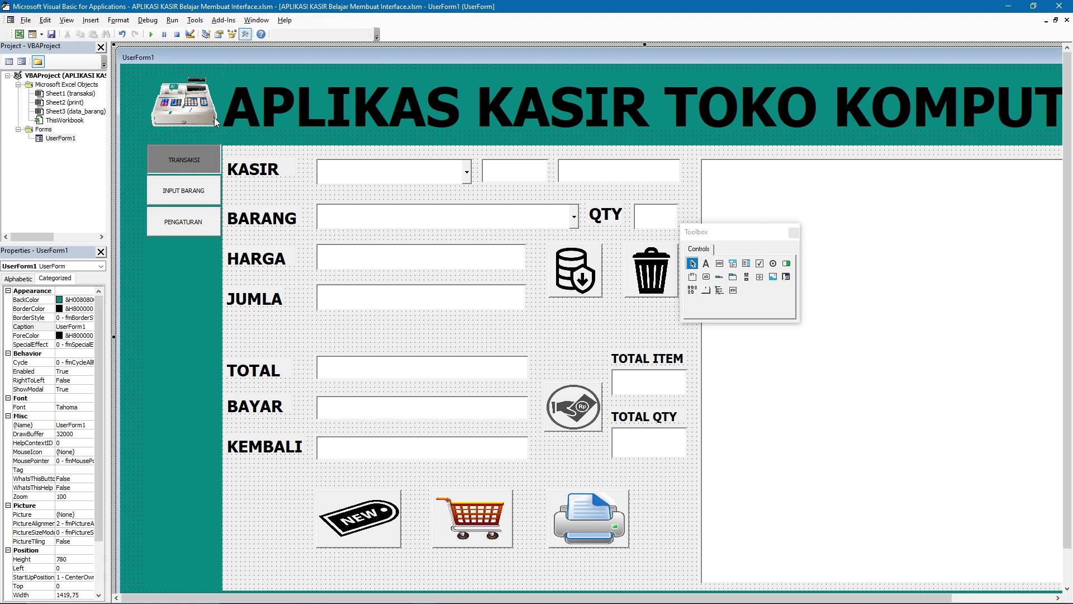
{"action": "left_click", "coordinate": [151, 34]}
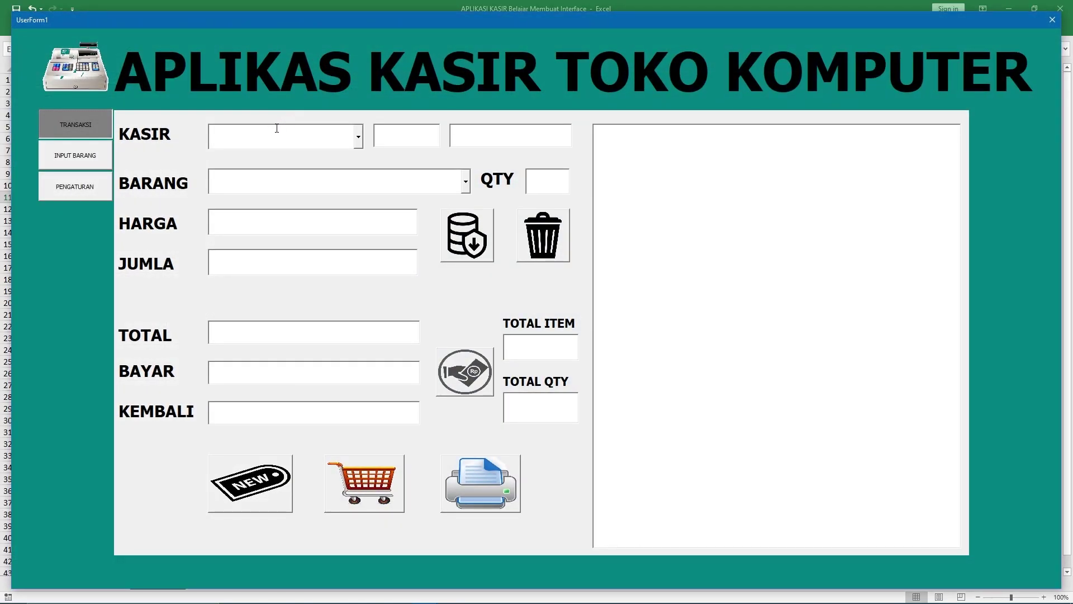
{"action": "left_click", "coordinate": [1054, 21]}
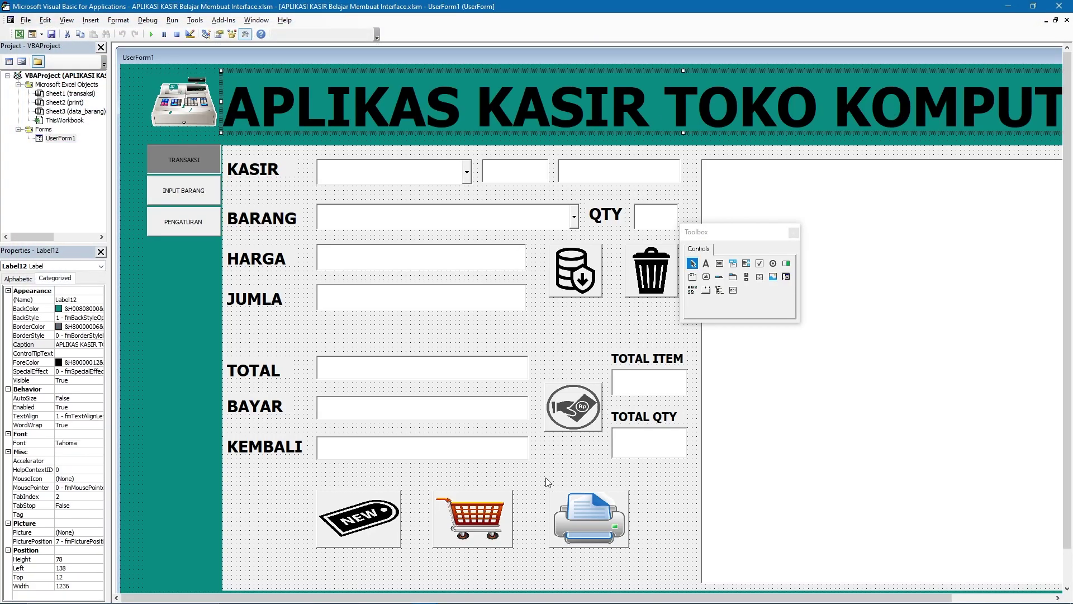
- Set the header title's font size to 60 and narrow its label to about 1146
{"action": "left_click_drag", "start_coordinate": [665, 598], "coordinate": [839, 579]}
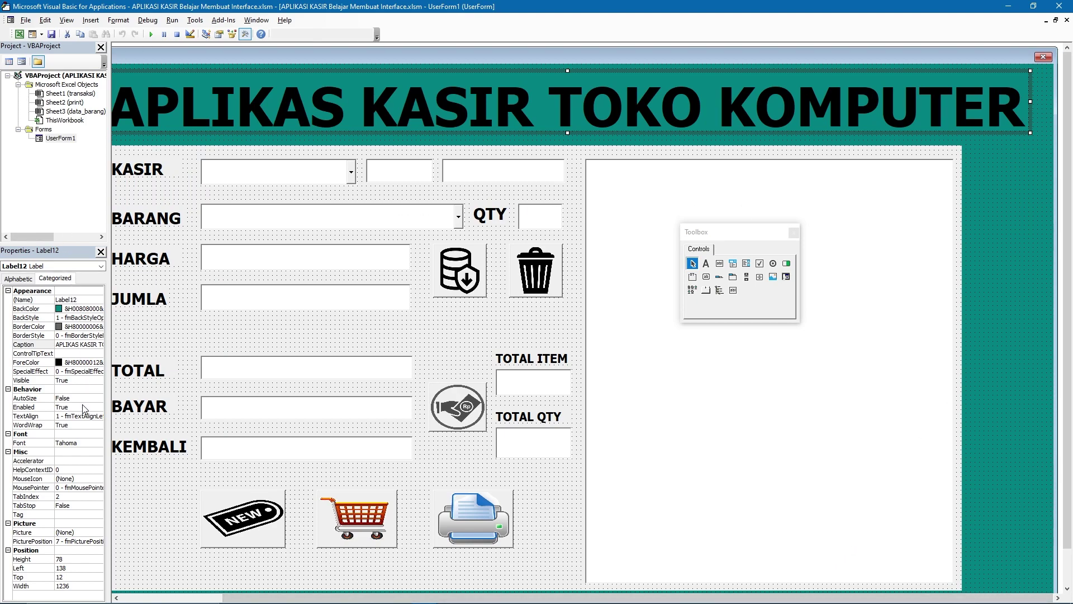
{"action": "left_click", "coordinate": [84, 442]}
{"action": "left_click", "coordinate": [98, 443]}
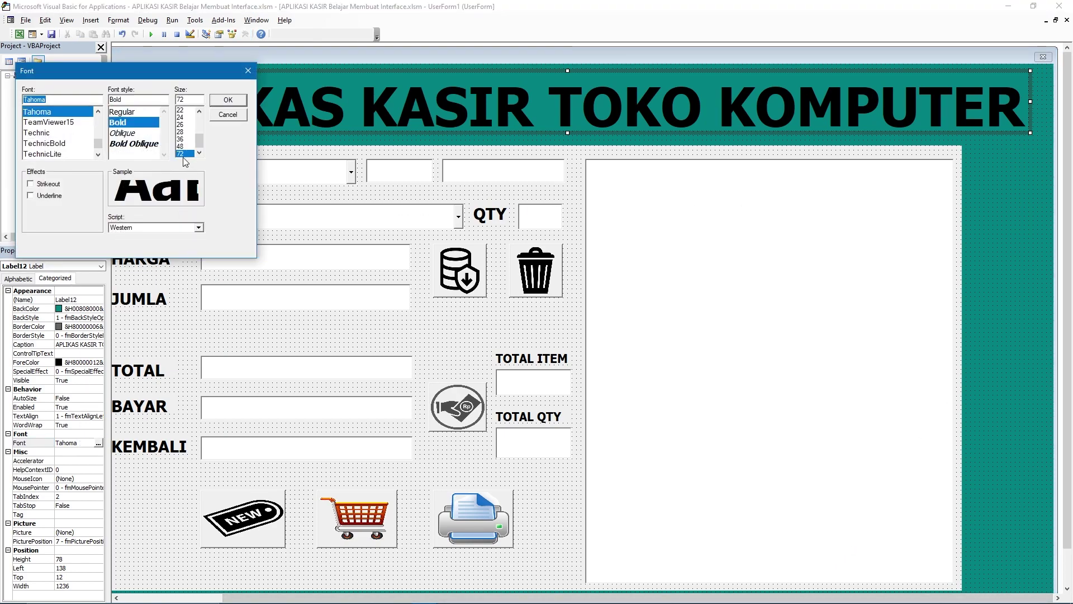
{"action": "double_click", "coordinate": [178, 100]}
{"action": "type", "text": "60"}
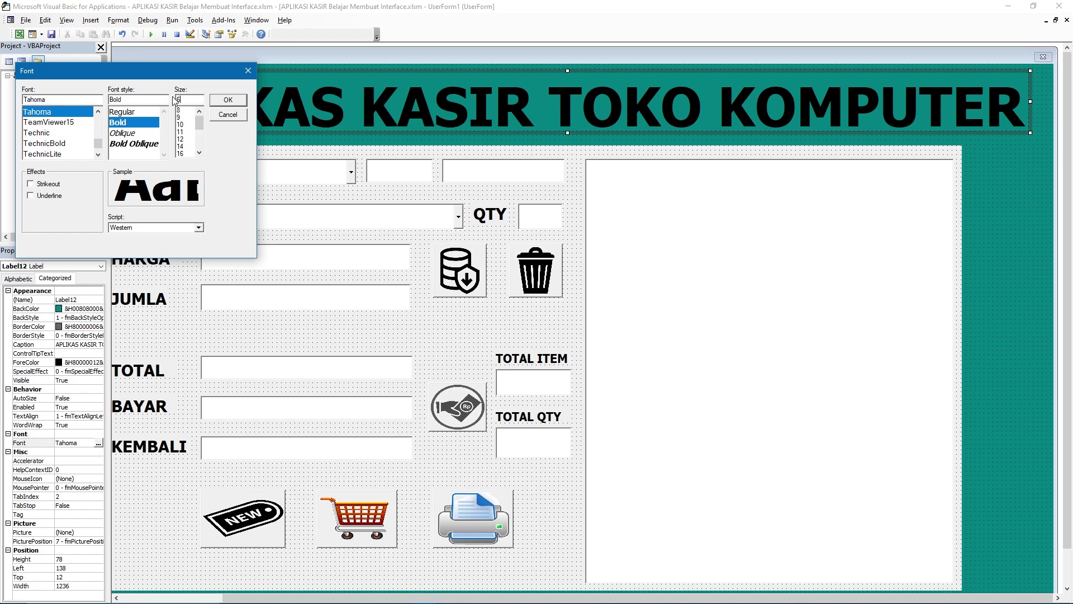
{"action": "left_click", "coordinate": [238, 102]}
{"action": "left_click_drag", "start_coordinate": [1030, 101], "coordinate": [963, 110]}
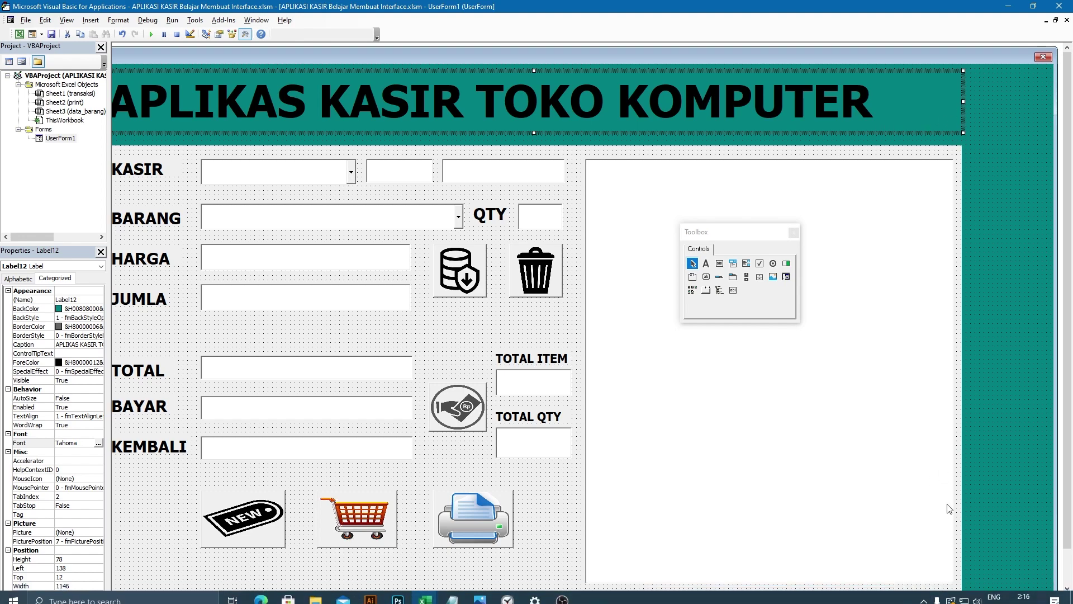
- Move the header title right to leave a gap after the logo, and run the form to preview it
{"action": "left_click_drag", "start_coordinate": [952, 597], "coordinate": [852, 597]}
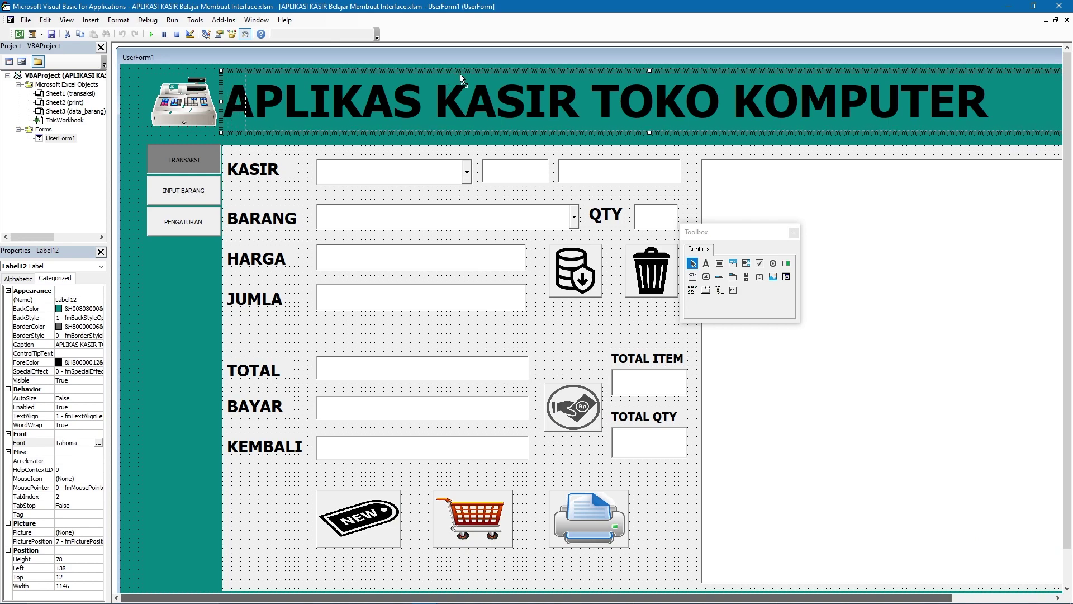
{"action": "left_click_drag", "start_coordinate": [467, 72], "coordinate": [499, 72]}
{"action": "left_click", "coordinate": [233, 130]}
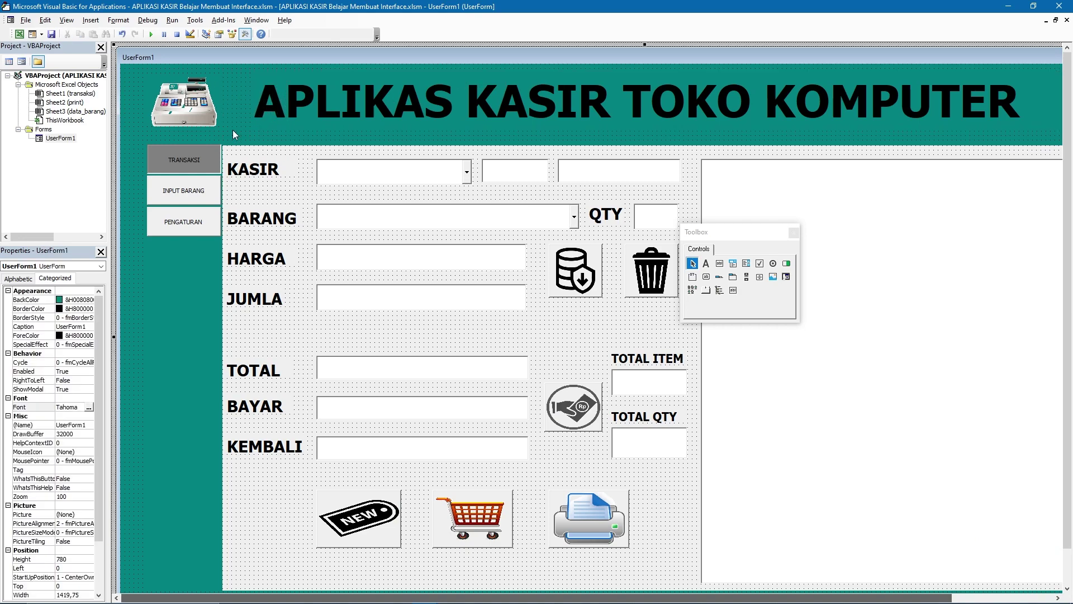
{"action": "left_click", "coordinate": [150, 34]}
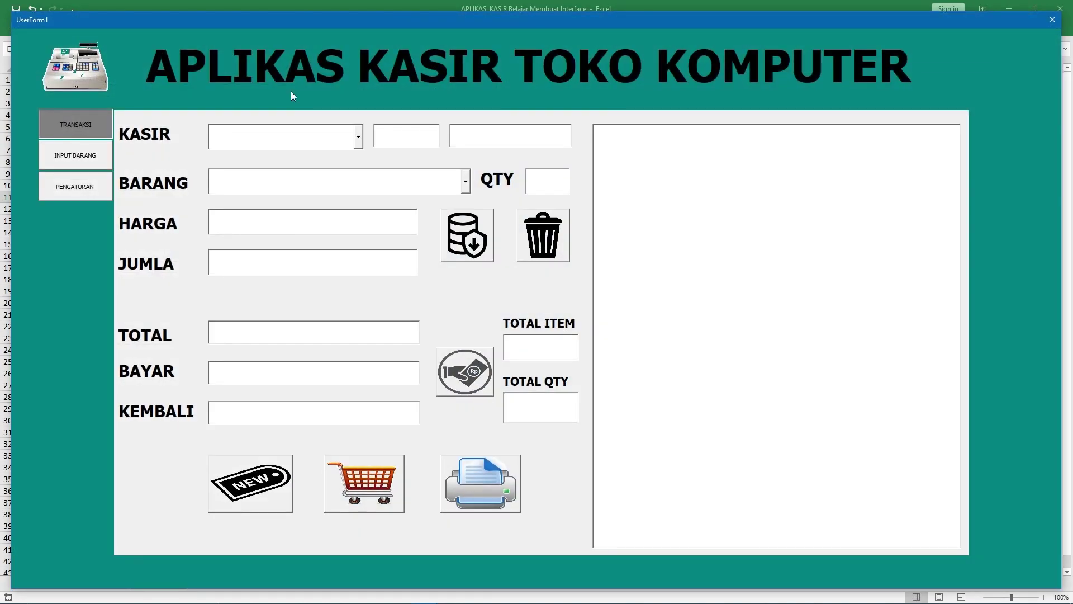
{"action": "left_click", "coordinate": [1050, 20]}
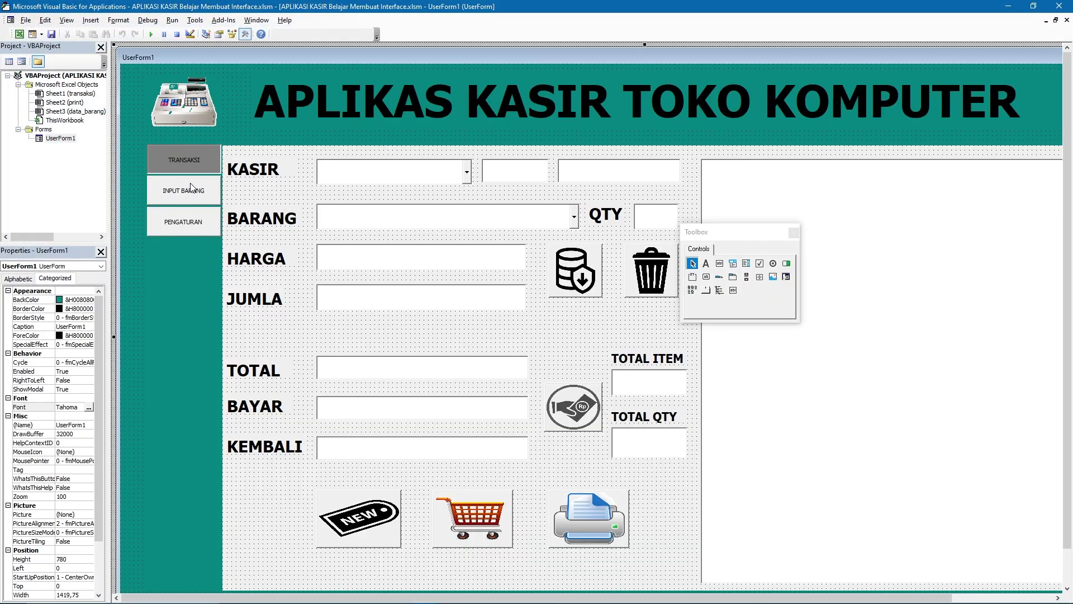
- Add a text box near the top centre of the INPUT BARANG page and nudge it slightly upward
{"action": "left_click", "coordinate": [189, 193]}
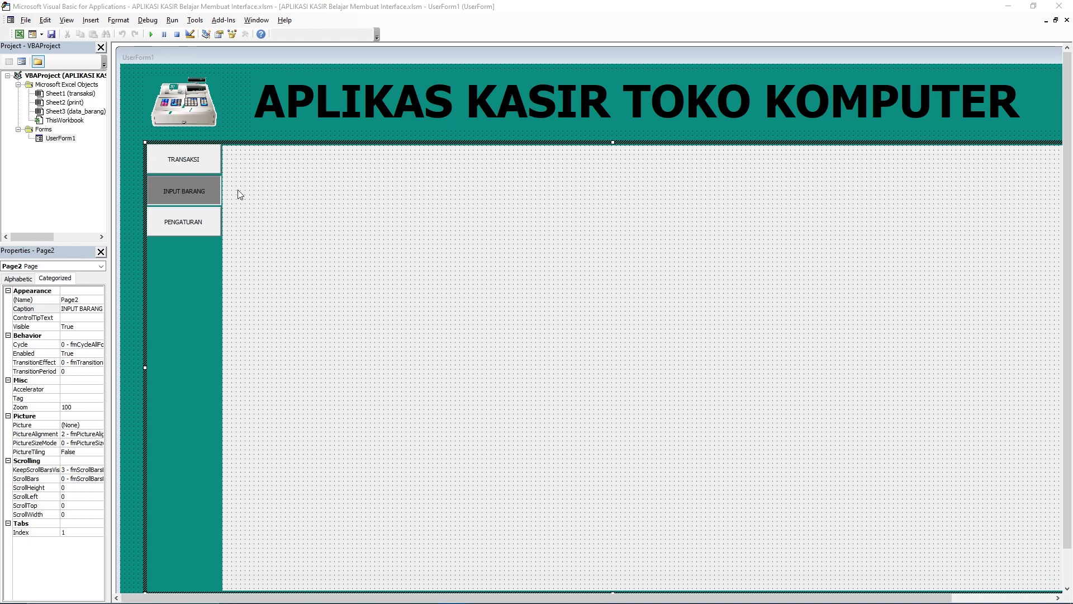
{"action": "left_click", "coordinate": [252, 125]}
{"action": "left_click_drag", "start_coordinate": [722, 236], "coordinate": [191, 273]}
{"action": "left_click", "coordinate": [184, 296]}
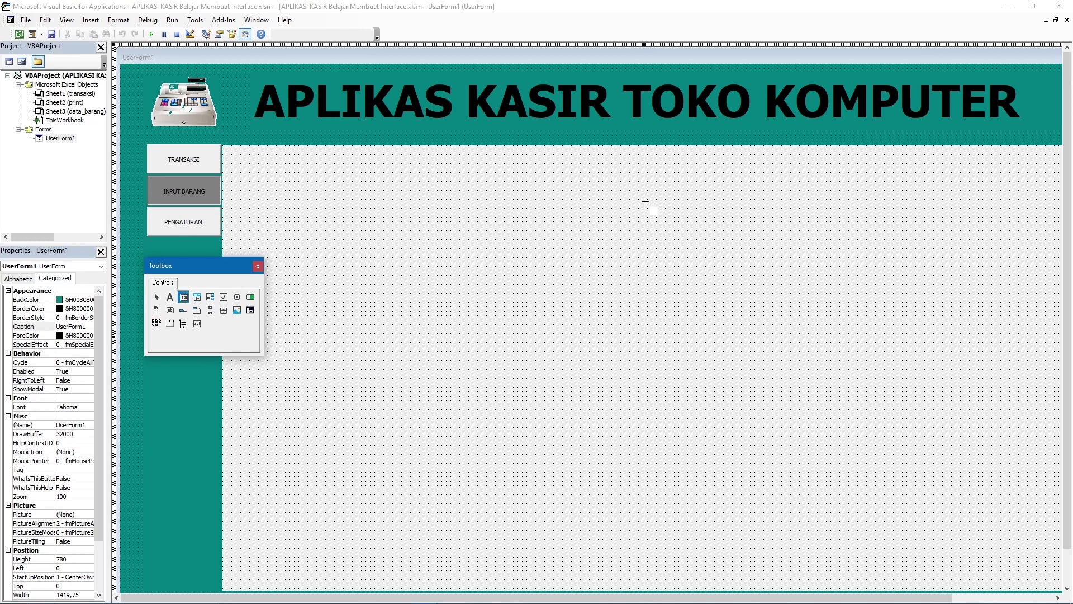
{"action": "left_click_drag", "start_coordinate": [580, 598], "coordinate": [663, 597]}
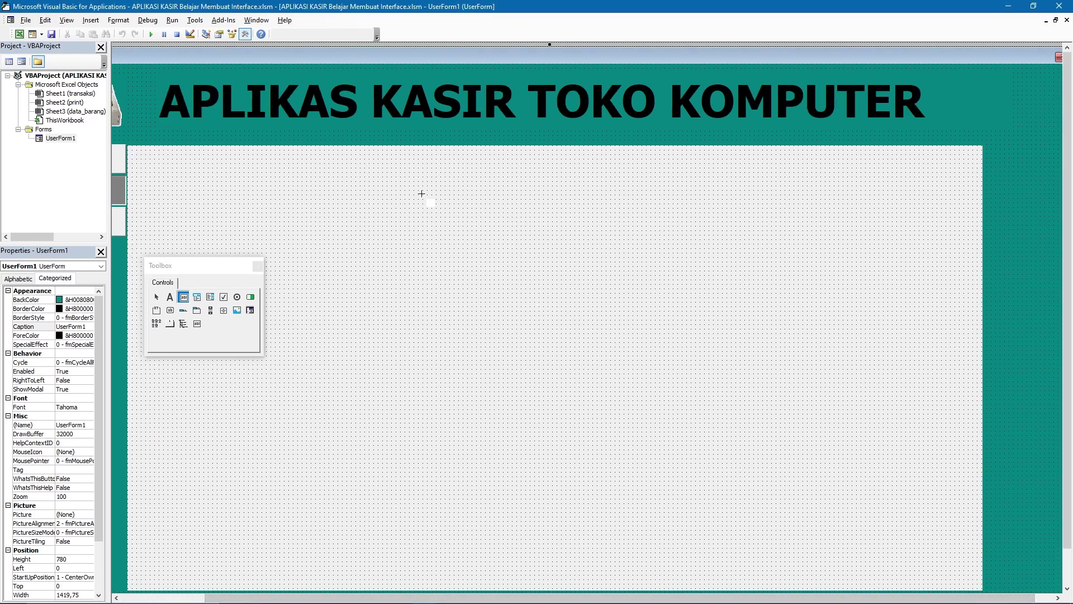
{"action": "mouse_move", "coordinate": [439, 204]}
{"action": "left_mouse_down"}
{"action": "mouse_move", "coordinate": [551, 263]}
{"action": "mouse_move", "coordinate": [581, 254]}
{"action": "left_mouse_up"}
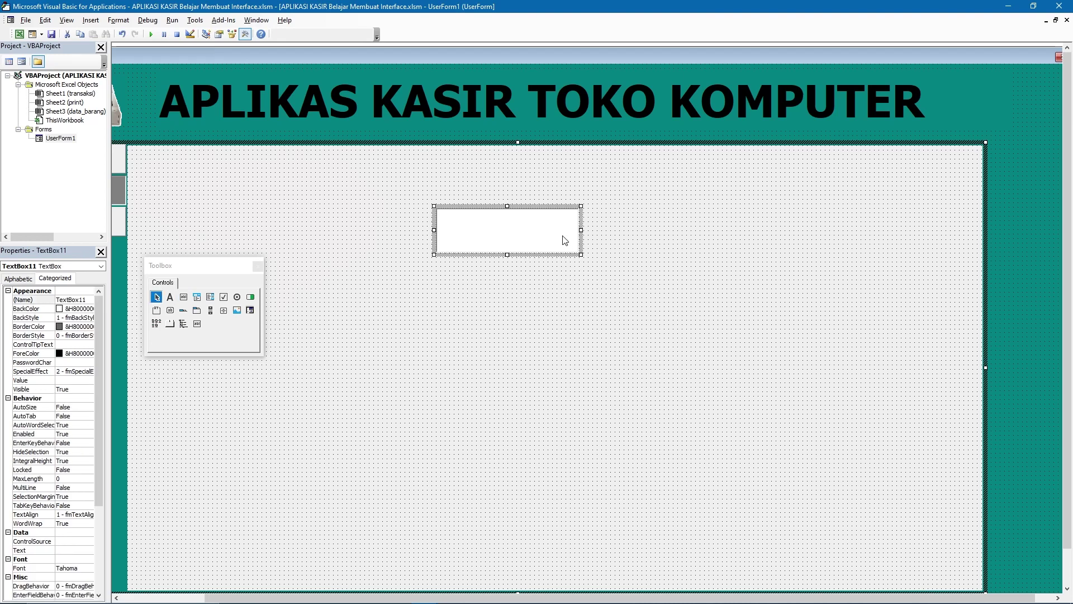
{"action": "mouse_move", "coordinate": [539, 207]}
{"action": "left_mouse_down"}
{"action": "mouse_move", "coordinate": [523, 199]}
{"action": "mouse_move", "coordinate": [545, 194]}
{"action": "left_mouse_up"}
- Add a label about 198 wide and 36 high above the text box, captioned "TOTAL BARANG"
{"action": "left_click", "coordinate": [170, 298]}
{"action": "mouse_move", "coordinate": [441, 156]}
{"action": "left_mouse_down"}
{"action": "mouse_move", "coordinate": [584, 193]}
{"action": "mouse_move", "coordinate": [586, 183]}
{"action": "left_mouse_up"}
{"action": "key", "text": "ctrl+a"}
{"action": "type", "text": "TO"}
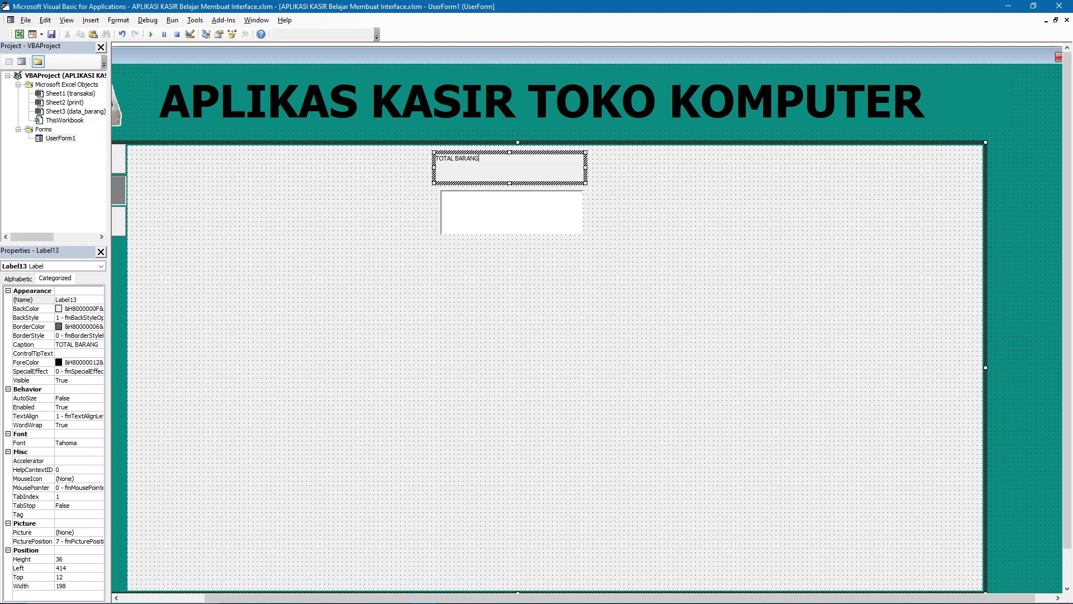
{"action": "left_click", "coordinate": [415, 171]}
{"action": "left_click", "coordinate": [452, 160]}
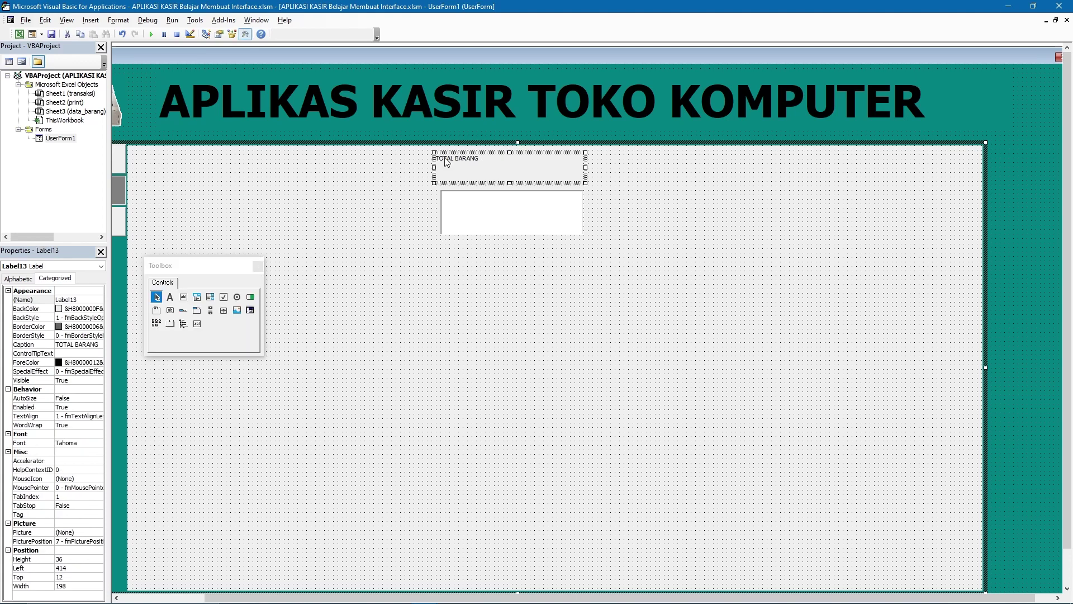
- Set the TOTAL BARANG label's font to Bold, size 22
{"action": "left_click", "coordinate": [80, 444]}
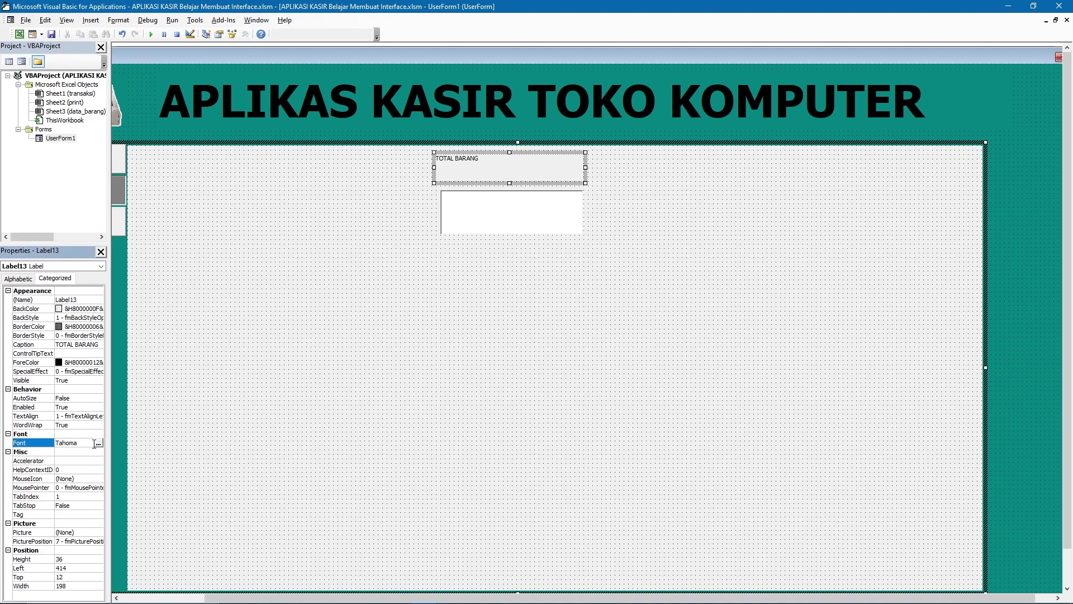
{"action": "left_click", "coordinate": [98, 443]}
{"action": "left_click", "coordinate": [148, 123]}
{"action": "left_click", "coordinate": [200, 139]}
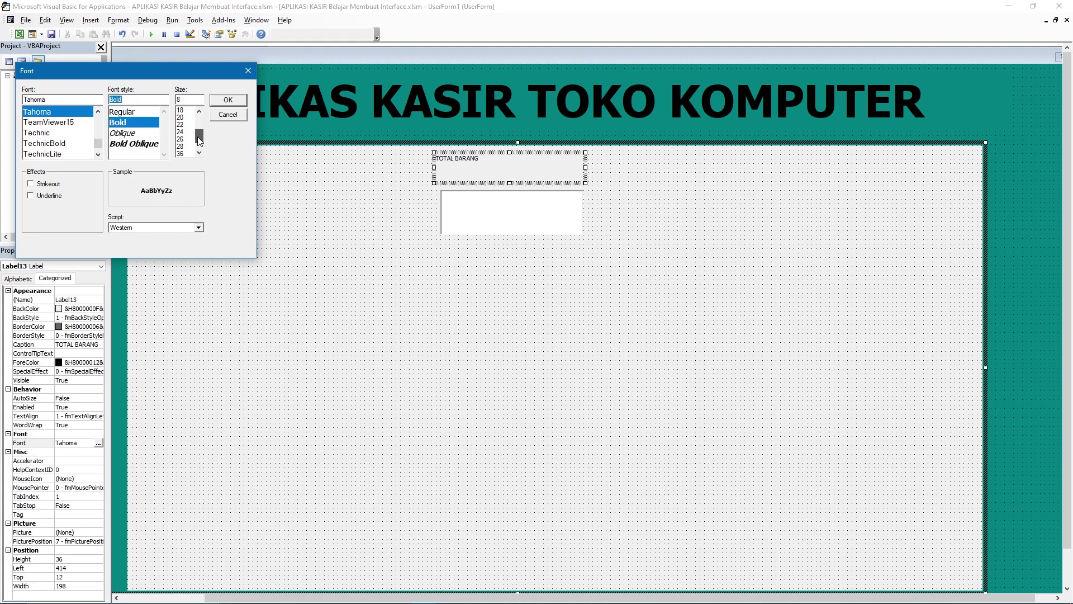
{"action": "left_click", "coordinate": [182, 128]}
{"action": "left_click", "coordinate": [228, 100]}
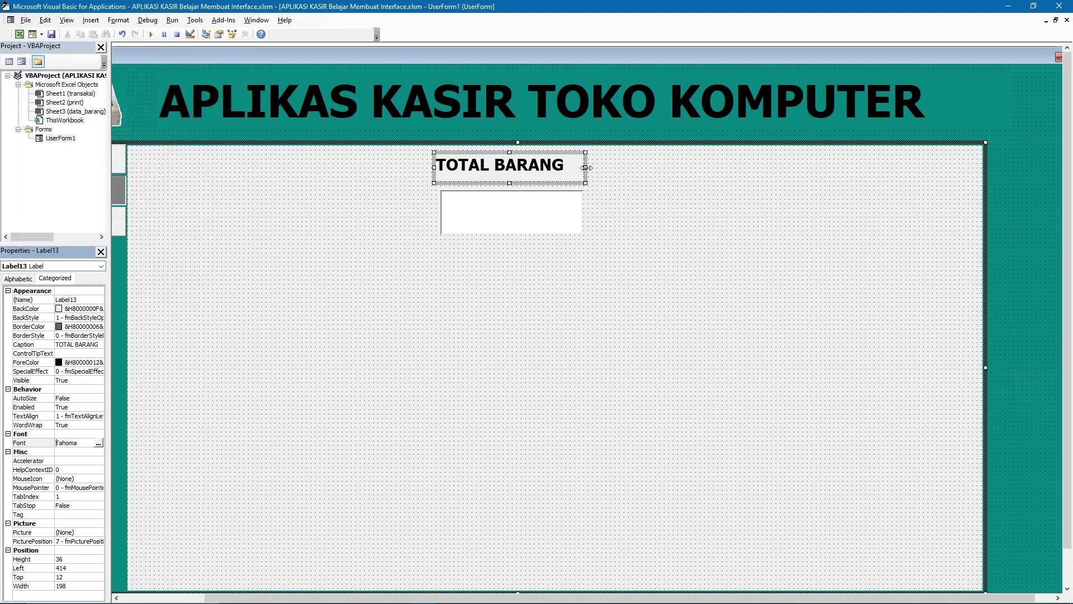
- Narrow the TOTAL BARANG label to about 174, place it just above its text box, and resize the box to the label's width
{"action": "left_click_drag", "start_coordinate": [584, 165], "coordinate": [568, 166]}
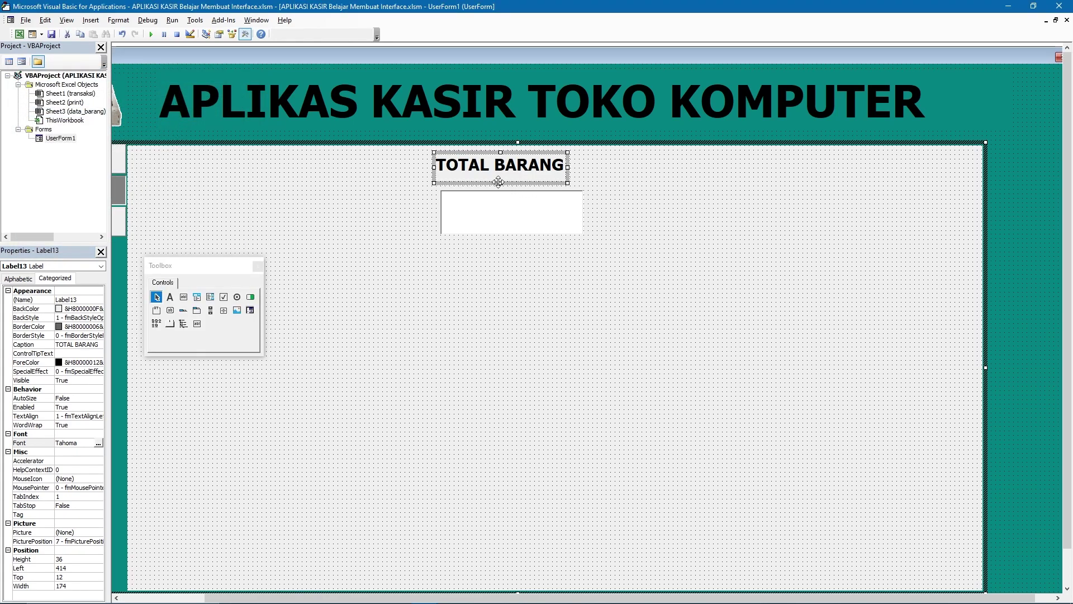
{"action": "left_click_drag", "start_coordinate": [501, 177], "coordinate": [523, 170]}
{"action": "left_click", "coordinate": [541, 208]}
{"action": "left_click_drag", "start_coordinate": [511, 220], "coordinate": [512, 223]}
{"action": "left_click_drag", "start_coordinate": [574, 207], "coordinate": [577, 206]}
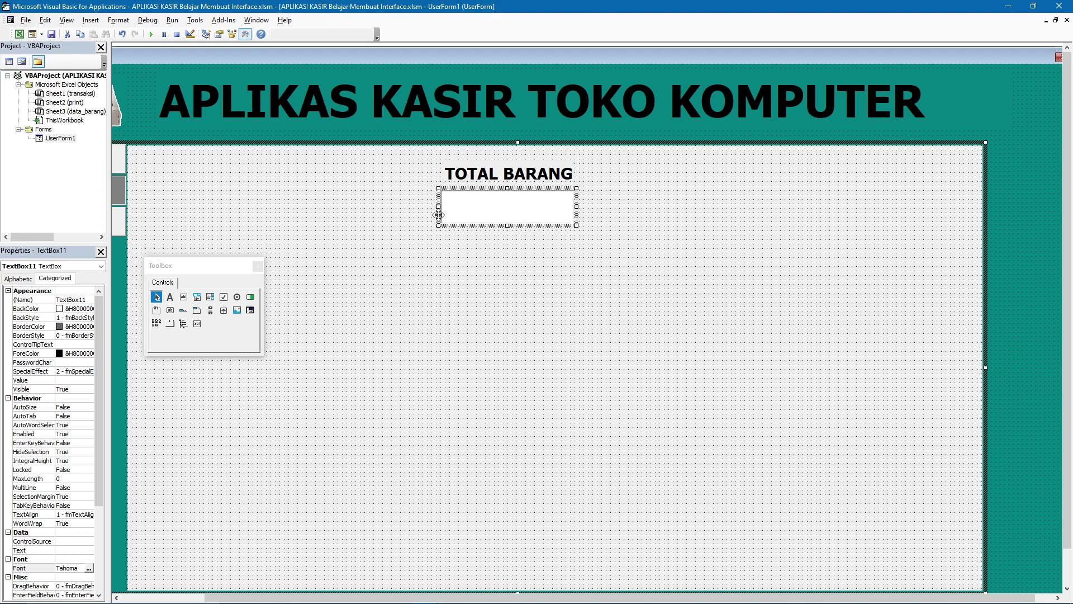
{"action": "left_click_drag", "start_coordinate": [446, 206], "coordinate": [449, 205]}
{"action": "left_click", "coordinate": [465, 237]}
- Add a long text box below the TOTAL BARANG field and a shorter, left-aligned one beneath it
{"action": "left_click_drag", "start_coordinate": [187, 266], "coordinate": [216, 142]}
{"action": "left_click", "coordinate": [212, 173]}
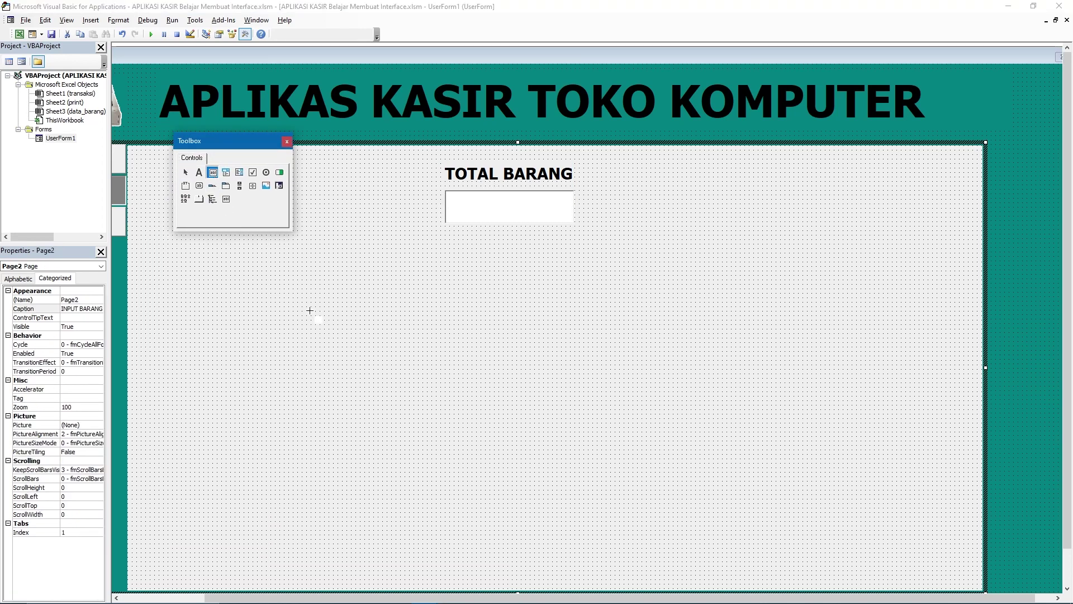
{"action": "left_click_drag", "start_coordinate": [288, 276], "coordinate": [742, 313]}
{"action": "left_click", "coordinate": [213, 173]}
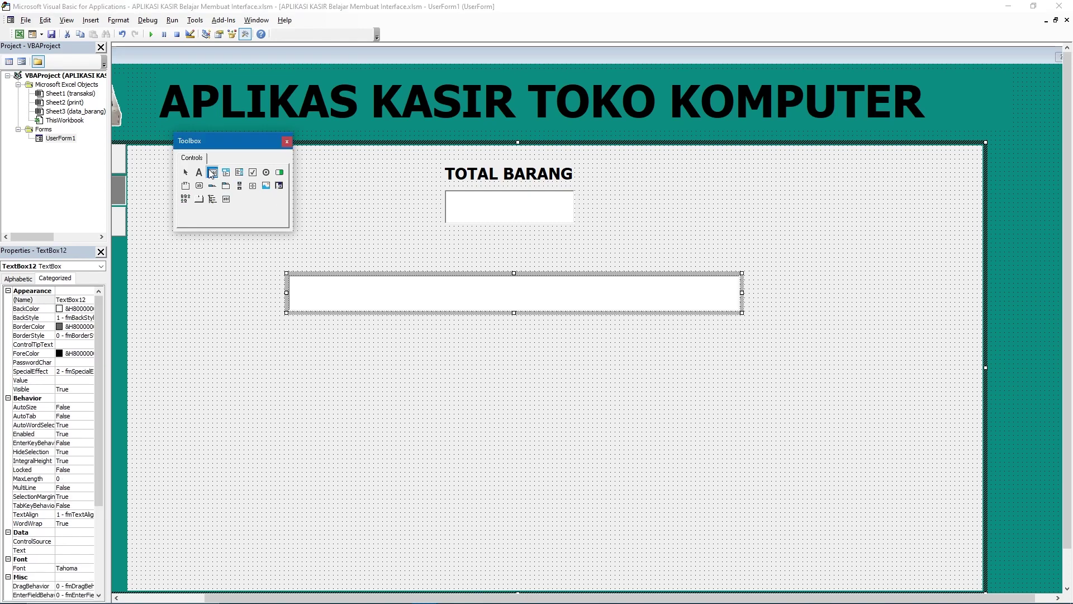
{"action": "left_click_drag", "start_coordinate": [289, 347], "coordinate": [635, 388]}
{"action": "left_click", "coordinate": [490, 329]}
- Add a label about 186 wide and 48 high in front of the long text box, captioned "NAMA BARANG"
{"action": "left_click", "coordinate": [199, 172]}
{"action": "left_click_drag", "start_coordinate": [134, 269], "coordinate": [278, 308]}
{"action": "left_click", "coordinate": [205, 279]}
{"action": "left_click_drag", "start_coordinate": [204, 279], "coordinate": [130, 282]}
{"action": "type", "text": "NAMA BARANG"}
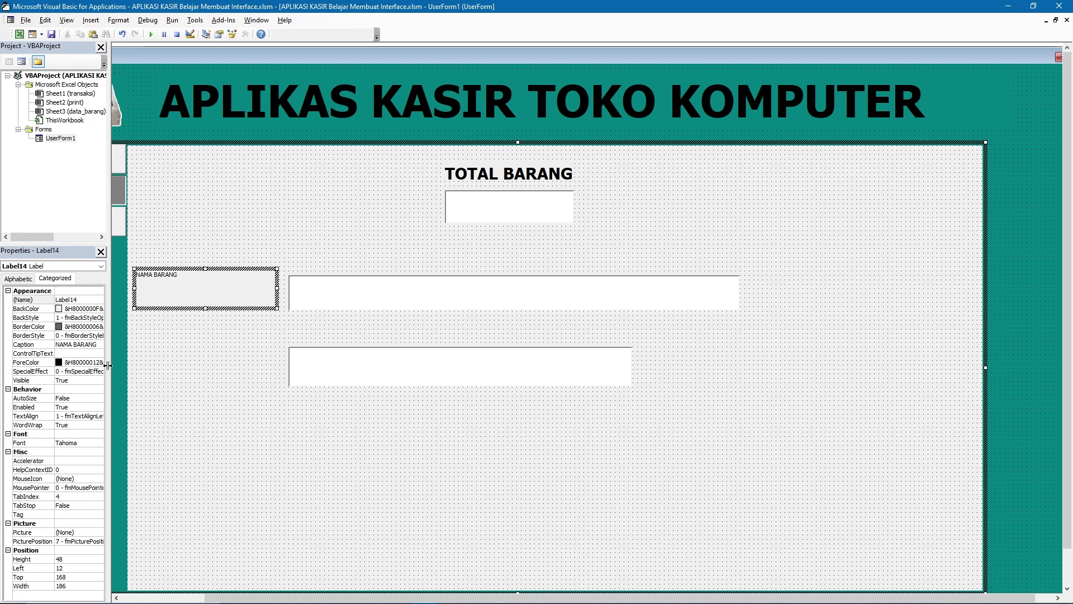
- Add a label about 168 wide and 48 high in front of the lower text box, captioned "HARGA BARANG"
{"action": "left_click", "coordinate": [221, 372]}
{"action": "left_click", "coordinate": [198, 173]}
{"action": "left_click_drag", "start_coordinate": [139, 350], "coordinate": [269, 388]}
{"action": "left_click", "coordinate": [219, 364]}
{"action": "key", "text": "ctrl+a"}
{"action": "type", "text": "HARGA BAR"}
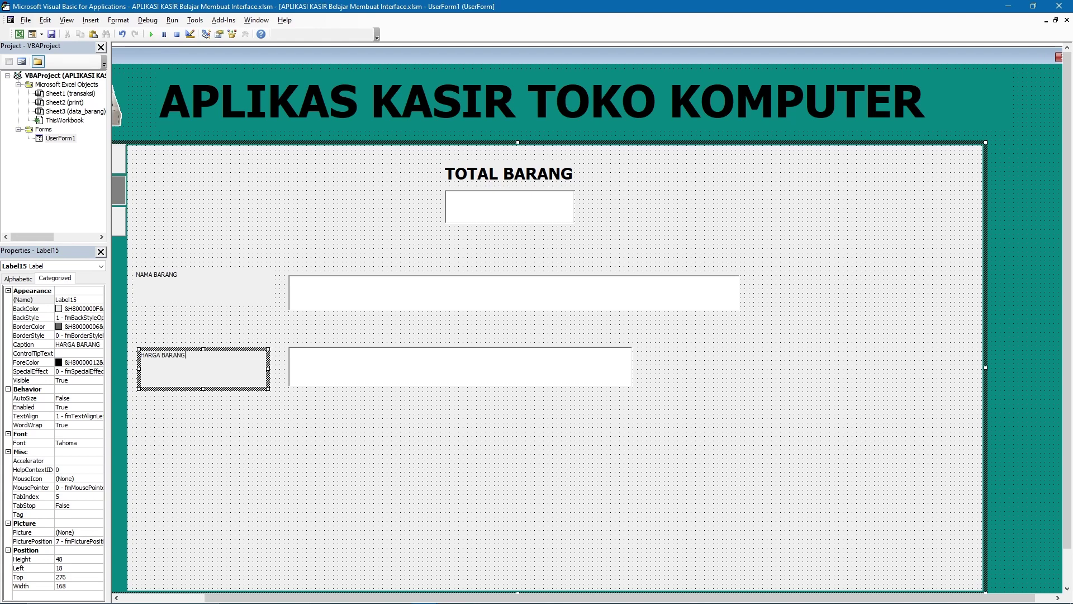
- Set the font of the NAMA BARANG and HARGA BARANG labels to Bold, size 22
{"action": "left_click", "coordinate": [257, 271]}
{"action": "left_click_drag", "start_coordinate": [238, 386], "coordinate": [234, 392]}
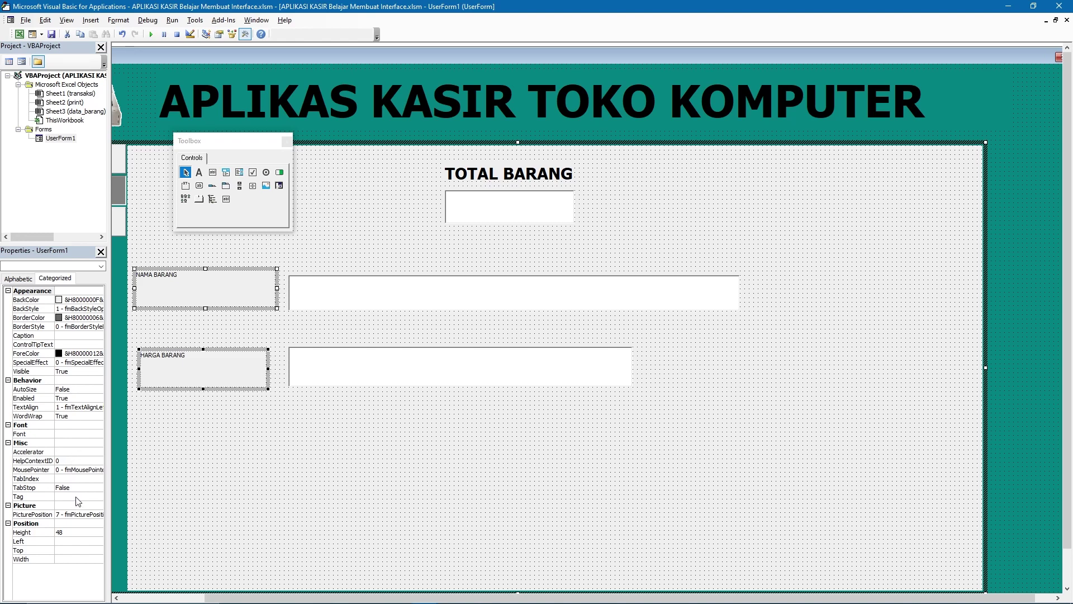
{"action": "left_click", "coordinate": [76, 436]}
{"action": "left_click", "coordinate": [98, 434]}
{"action": "left_click", "coordinate": [134, 122]}
{"action": "left_click_drag", "start_coordinate": [199, 130], "coordinate": [199, 139]}
{"action": "left_click", "coordinate": [186, 136]}
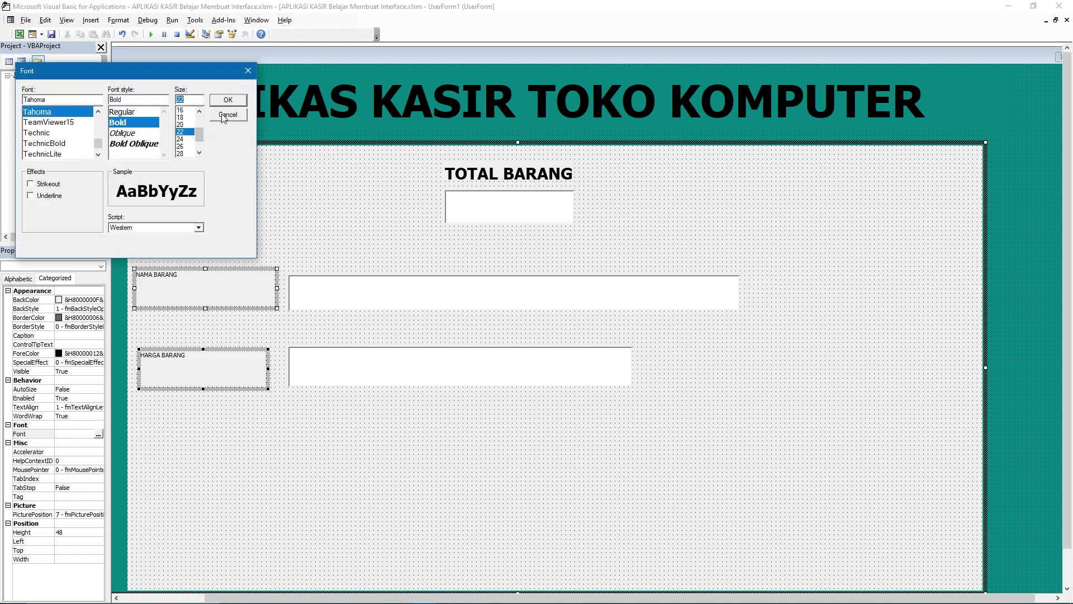
{"action": "left_click", "coordinate": [228, 99]}
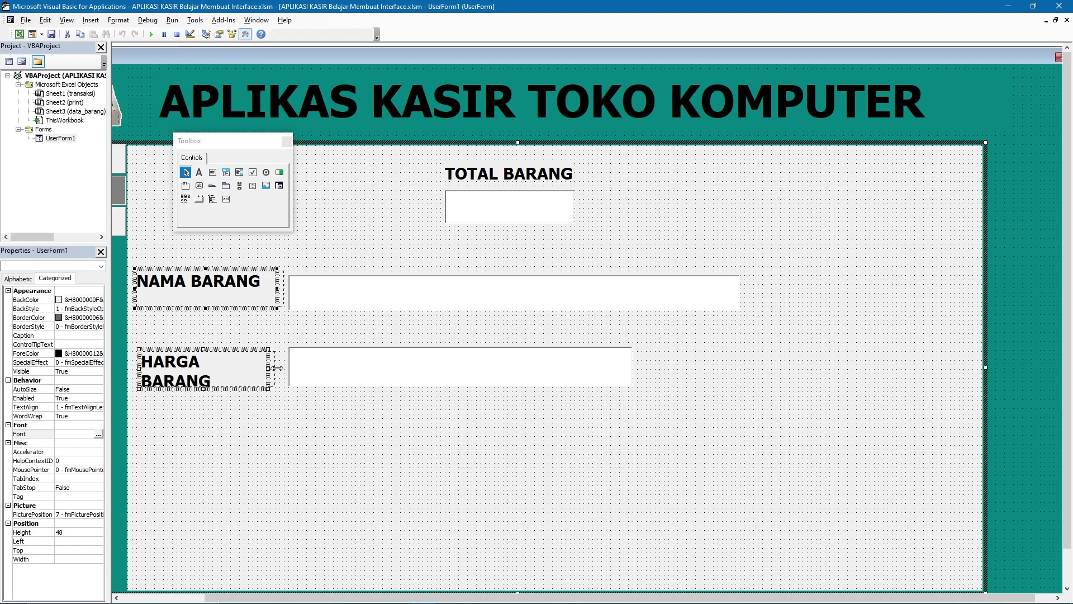
- Resize the NAMA BARANG and HARGA BARANG labels to fit their captions on one line and center them vertically on their text boxes
{"action": "left_click_drag", "start_coordinate": [276, 369], "coordinate": [286, 377]}
{"action": "left_click", "coordinate": [304, 320]}
{"action": "left_click", "coordinate": [280, 284]}
{"action": "mouse_move", "coordinate": [250, 269]}
{"action": "left_mouse_down"}
{"action": "mouse_move", "coordinate": [252, 287]}
{"action": "mouse_move", "coordinate": [251, 273]}
{"action": "left_mouse_up"}
{"action": "left_click_drag", "start_coordinate": [211, 314], "coordinate": [253, 295]}
{"action": "left_click", "coordinate": [222, 385]}
{"action": "left_click_drag", "start_coordinate": [208, 379], "coordinate": [234, 358]}
- Shift the NAMA BARANG and HARGA BARANG text boxes slightly to the right, away from their labels
{"action": "left_click_drag", "start_coordinate": [313, 257], "coordinate": [385, 364]}
{"action": "left_click_drag", "start_coordinate": [415, 275], "coordinate": [440, 277]}
{"action": "left_click", "coordinate": [431, 323]}
{"action": "left_click_drag", "start_coordinate": [474, 230], "coordinate": [398, 210]}
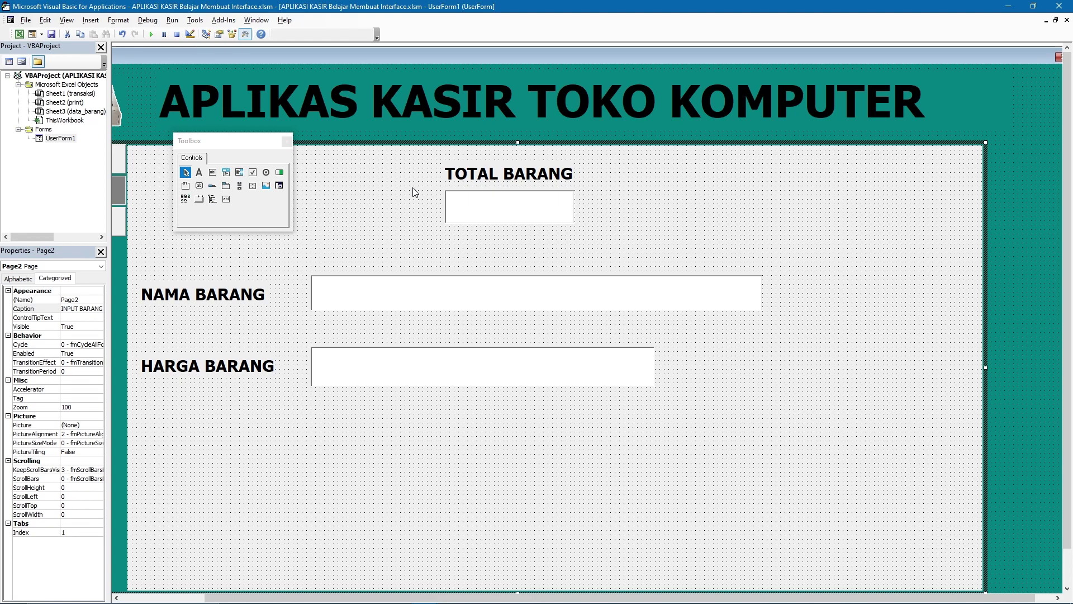
- Set the font of the TOTAL BARANG, NAMA BARANG and HARGA BARANG text boxes to Bold, size 22
{"action": "left_click_drag", "start_coordinate": [489, 383], "coordinate": [489, 382]}
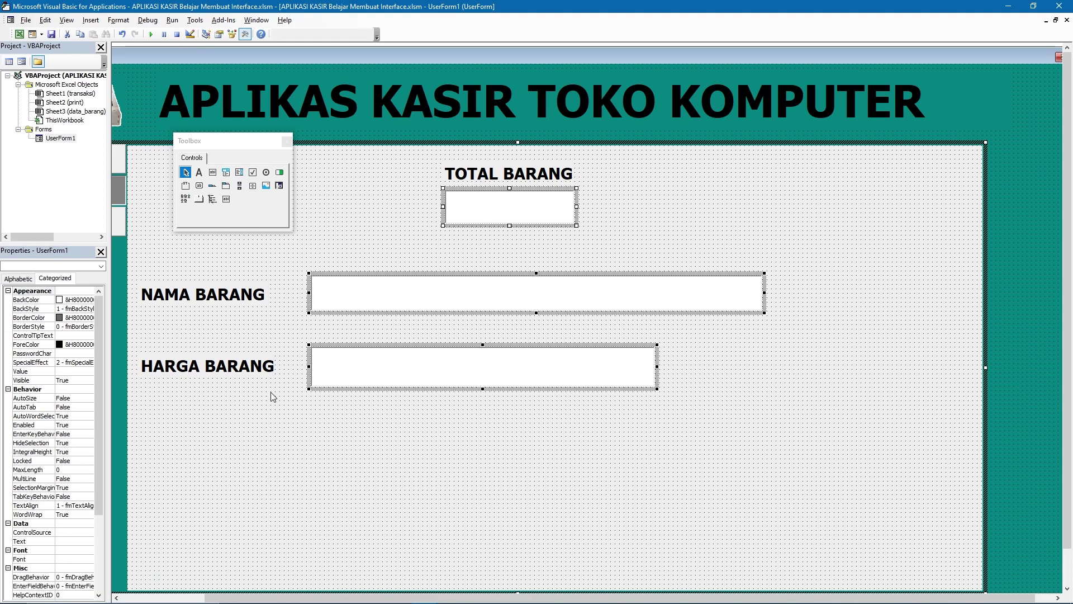
{"action": "left_click", "coordinate": [67, 555]}
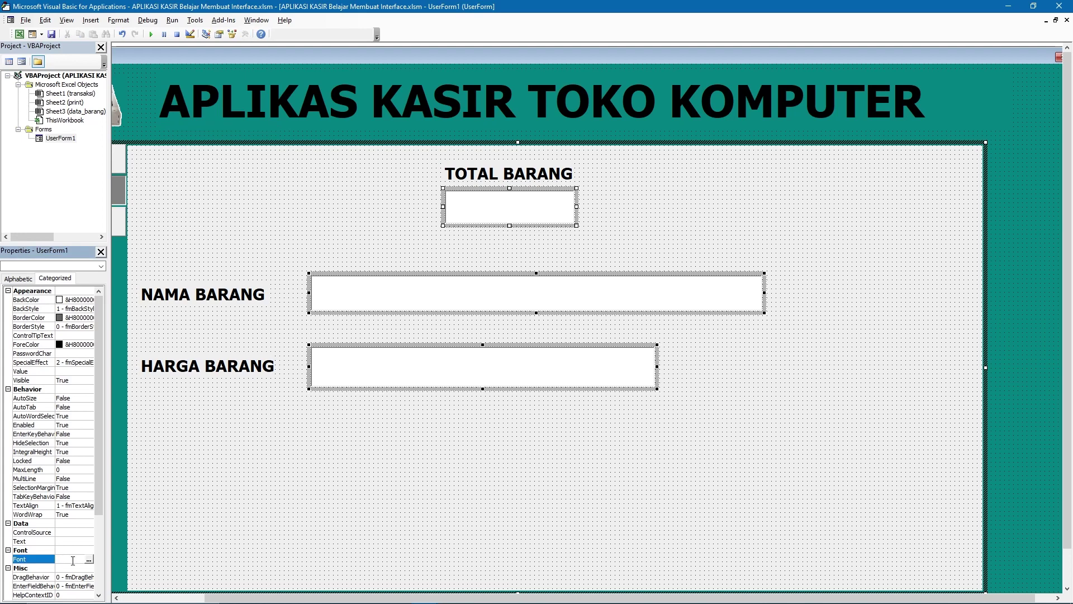
{"action": "left_click", "coordinate": [88, 559]}
{"action": "scroll", "coordinate": [185, 130], "scroll_direction": "down", "scroll_amount": 2}
{"action": "left_click", "coordinate": [185, 132]}
{"action": "left_click", "coordinate": [234, 103]}
- Reduce the height of the TOTAL BARANG, NAMA BARANG and HARGA BARANG text boxes to a single text line
{"action": "left_click", "coordinate": [491, 203]}
{"action": "left_click", "coordinate": [499, 205]}
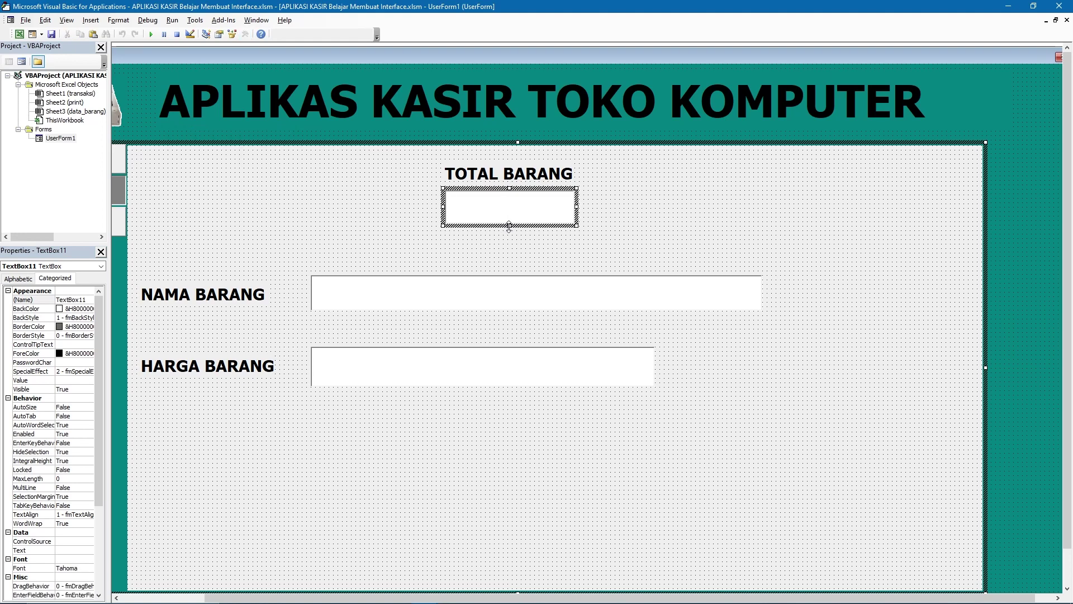
{"action": "left_click", "coordinate": [501, 297]}
{"action": "left_click", "coordinate": [501, 297]}
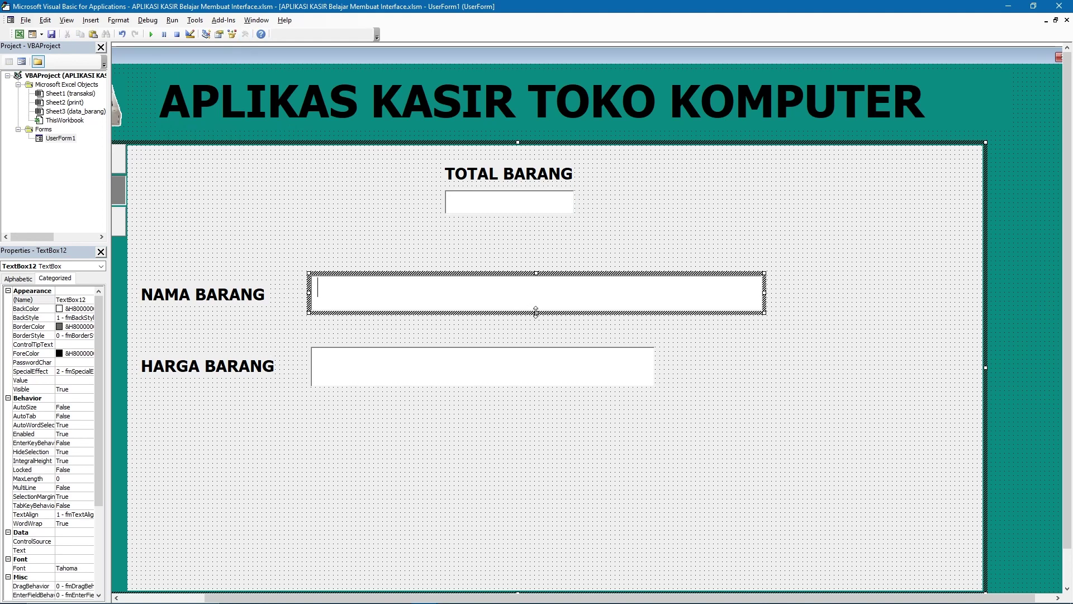
{"action": "left_click", "coordinate": [509, 374]}
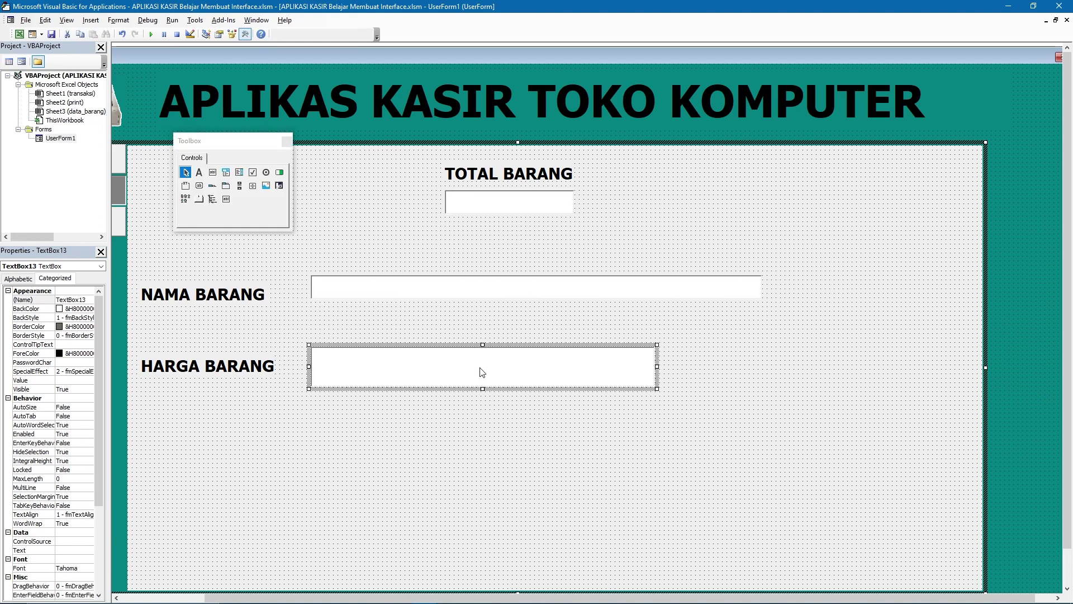
{"action": "left_click", "coordinate": [482, 372]}
- Move the NAMA BARANG and HARGA BARANG text boxes left, close to their labels, and line them up vertically with the captions
{"action": "left_click", "coordinate": [405, 272]}
{"action": "left_click_drag", "start_coordinate": [405, 273], "coordinate": [456, 351]}
{"action": "left_click_drag", "start_coordinate": [479, 282], "coordinate": [456, 287]}
{"action": "left_click", "coordinate": [434, 393]}
{"action": "left_click", "coordinate": [443, 367]}
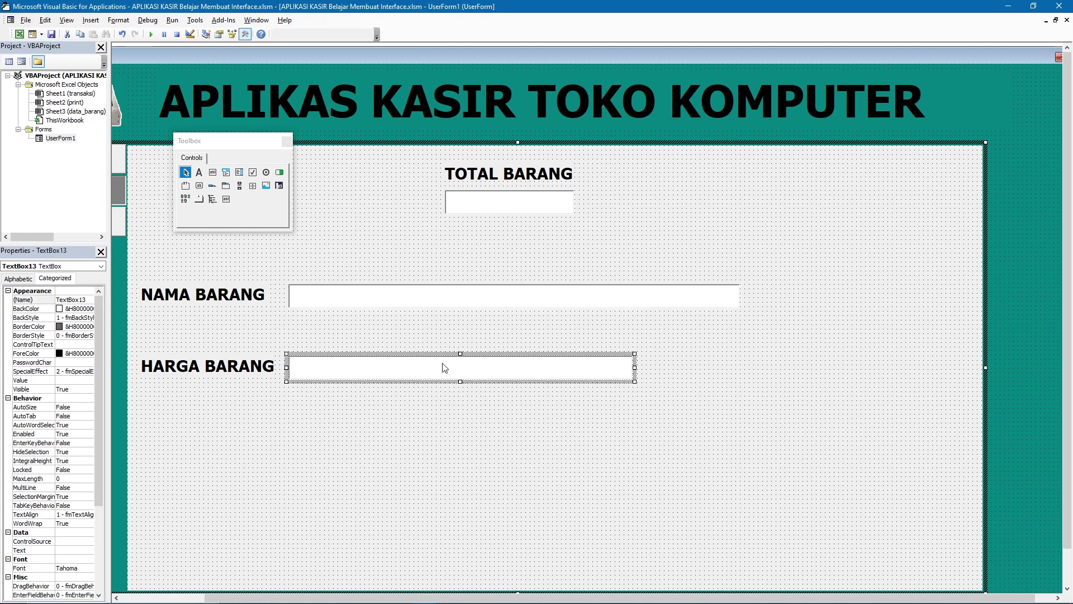
{"action": "left_click_drag", "start_coordinate": [442, 359], "coordinate": [445, 356]}
{"action": "left_click", "coordinate": [434, 347]}
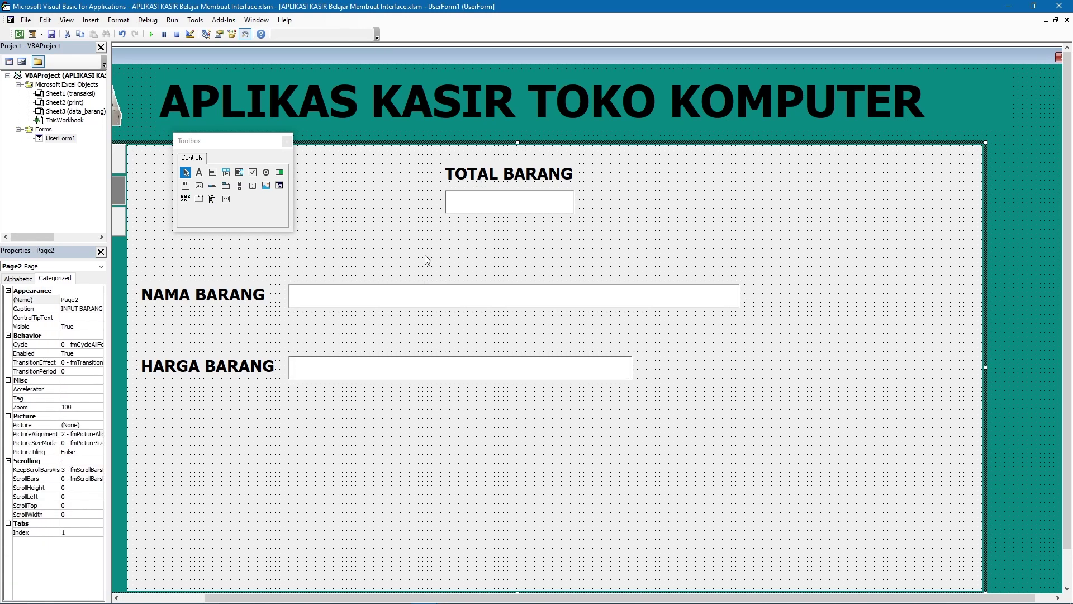
- Set the font size of the three text boxes on the INPUT BARANG page to 28
{"action": "left_click_drag", "start_coordinate": [431, 195], "coordinate": [490, 381]}
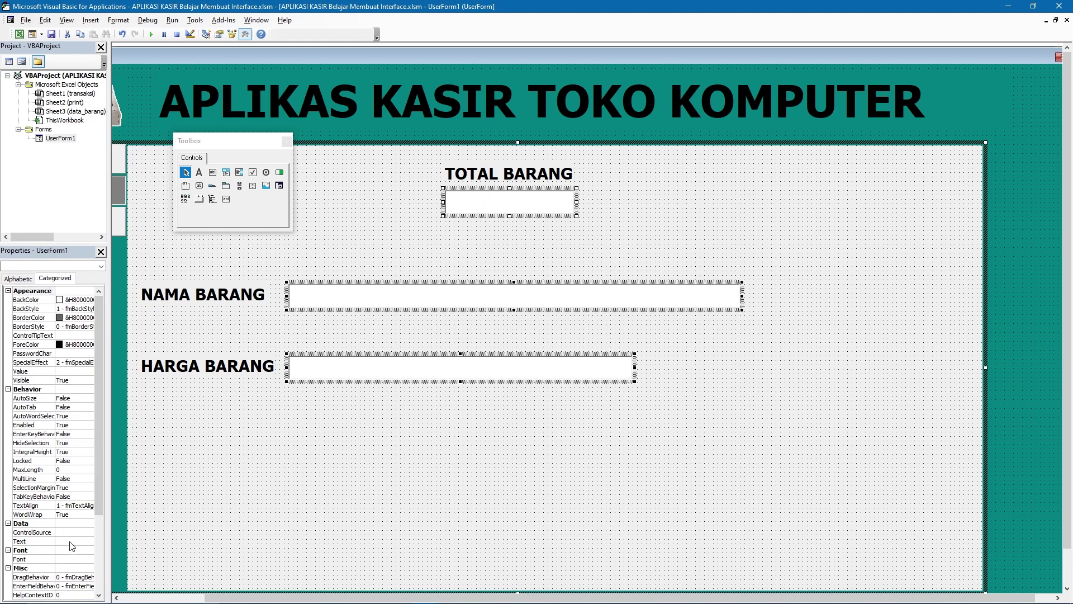
{"action": "left_click", "coordinate": [70, 559]}
{"action": "left_click", "coordinate": [89, 559]}
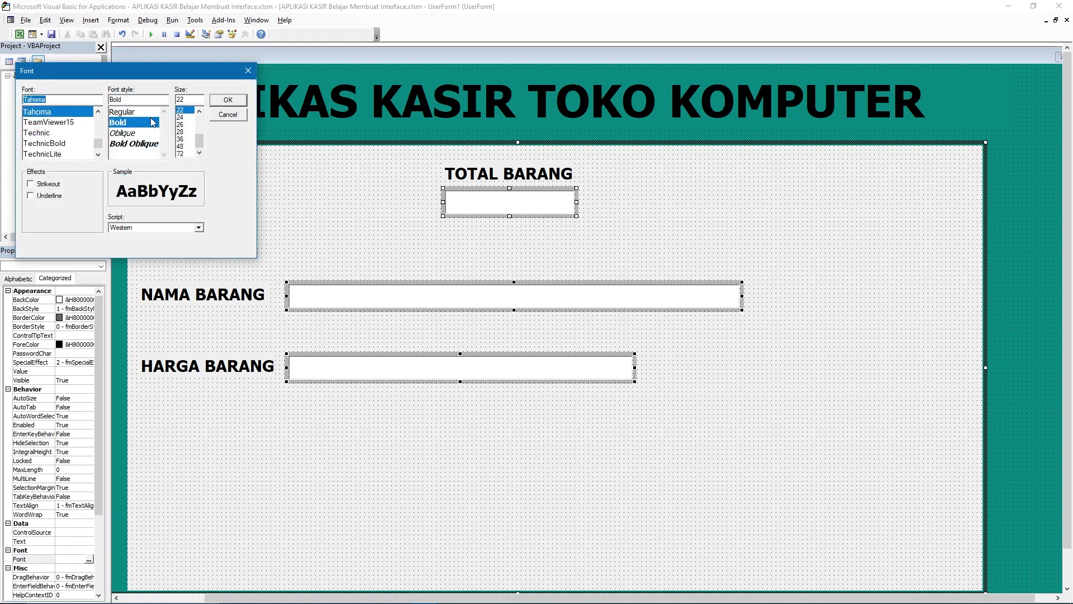
{"action": "left_click", "coordinate": [184, 134]}
{"action": "left_click", "coordinate": [228, 100]}
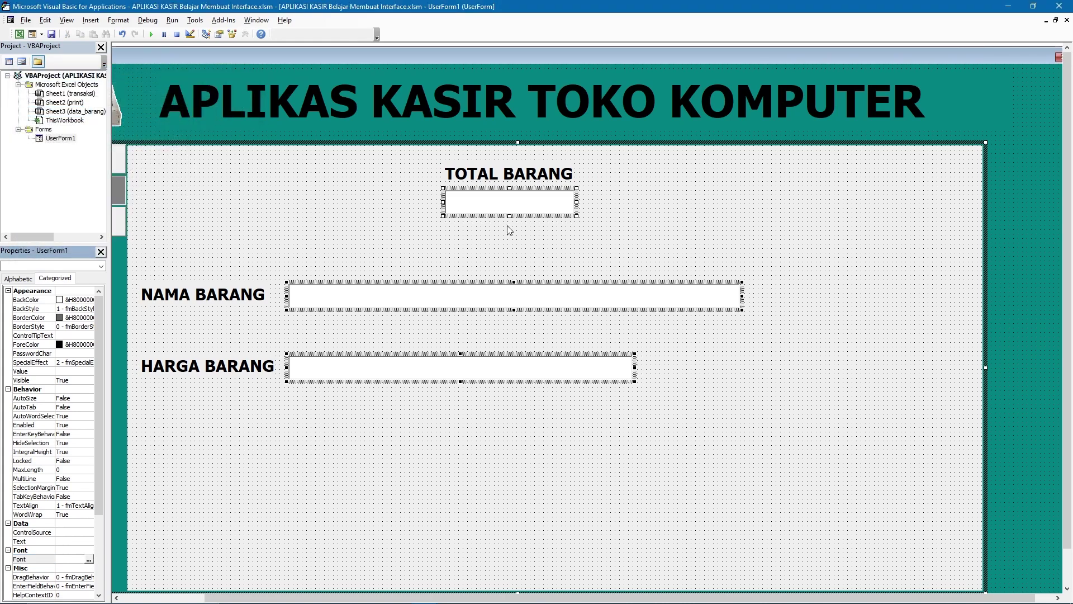
- Make the TOTAL BARANG, NAMA BARANG and HARGA BARANG text boxes slightly taller to fit the larger font
{"action": "left_click", "coordinate": [508, 226]}
{"action": "left_click", "coordinate": [510, 210]}
{"action": "left_click", "coordinate": [513, 308]}
{"action": "left_click", "coordinate": [502, 373]}
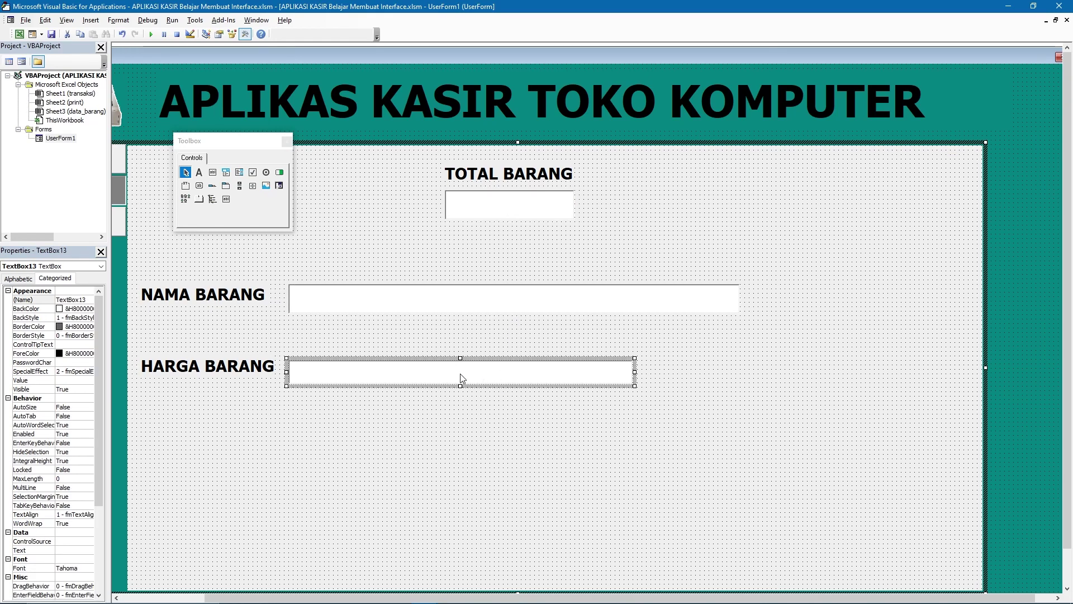
- Raise the HARGA BARANG and NAMA BARANG text boxes slightly, and move the HARGA BARANG label and box down together
{"action": "left_click_drag", "start_coordinate": [460, 387], "coordinate": [479, 351]}
{"action": "left_click", "coordinate": [472, 299]}
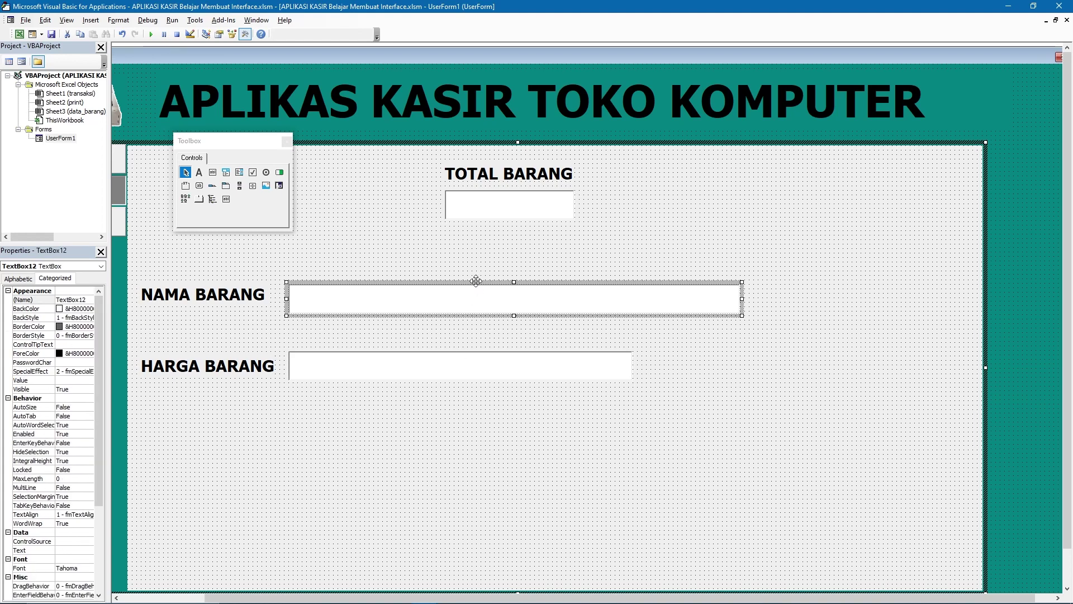
{"action": "left_click_drag", "start_coordinate": [477, 282], "coordinate": [476, 274]}
{"action": "left_click", "coordinate": [472, 256]}
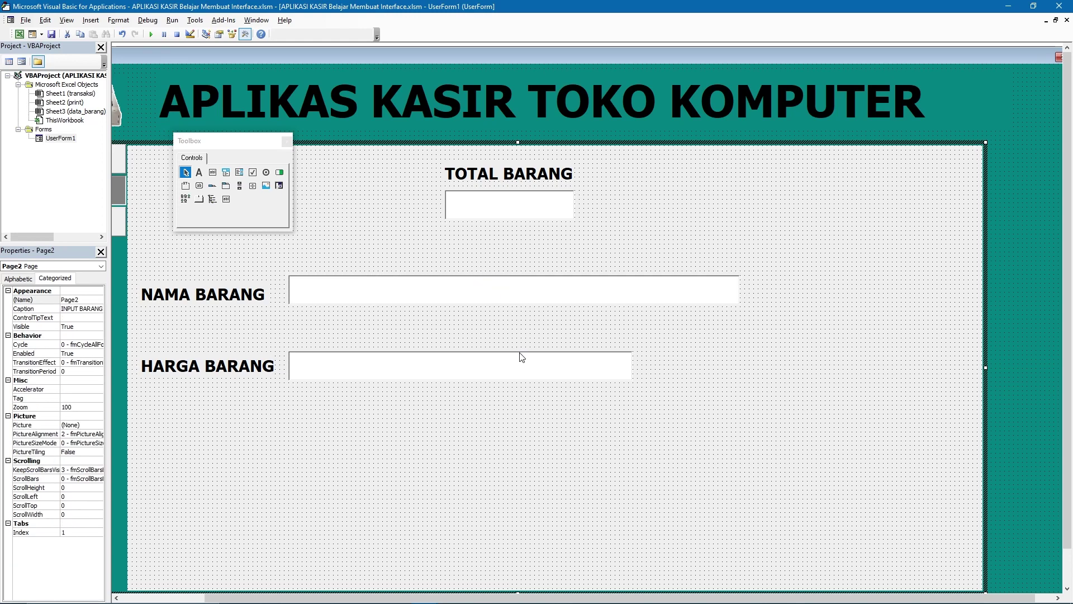
{"action": "left_click_drag", "start_coordinate": [339, 366], "coordinate": [393, 373]}
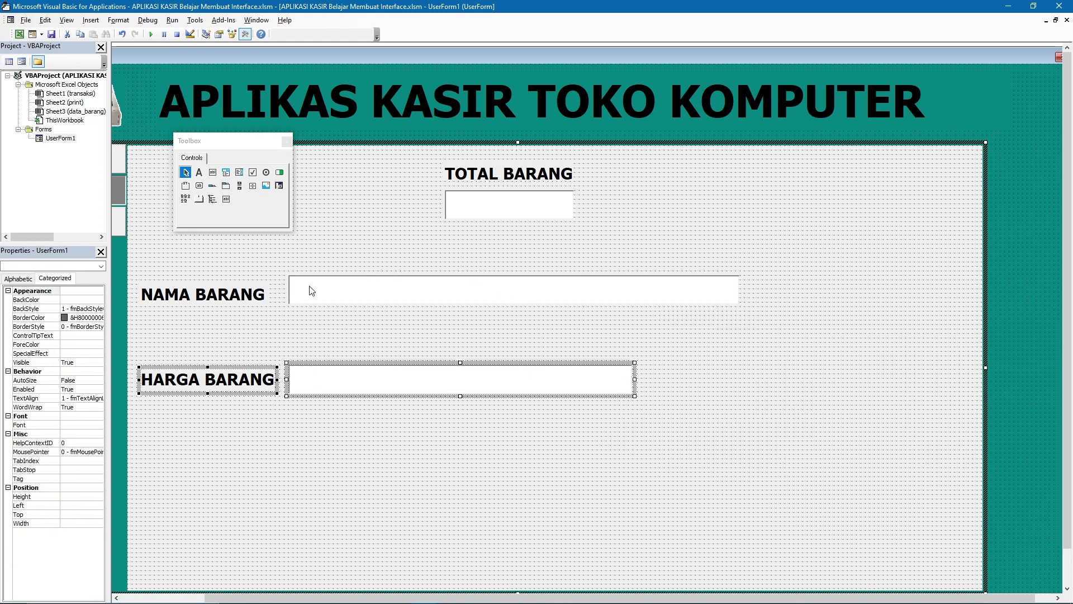
- Add a command button about 162 wide and 102 high beside the HARGA BARANG text box, with the SAVE2 icon as its picture
{"action": "left_click", "coordinate": [199, 185]}
{"action": "left_click_drag", "start_coordinate": [664, 338], "coordinate": [788, 416]}
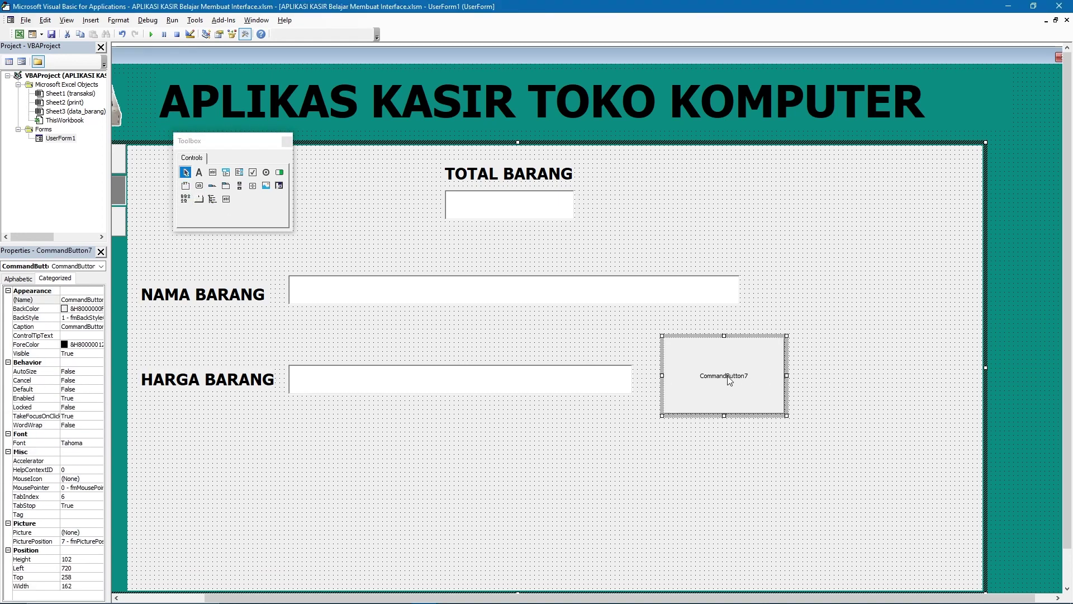
{"action": "left_click", "coordinate": [84, 531]}
{"action": "left_click", "coordinate": [98, 531]}
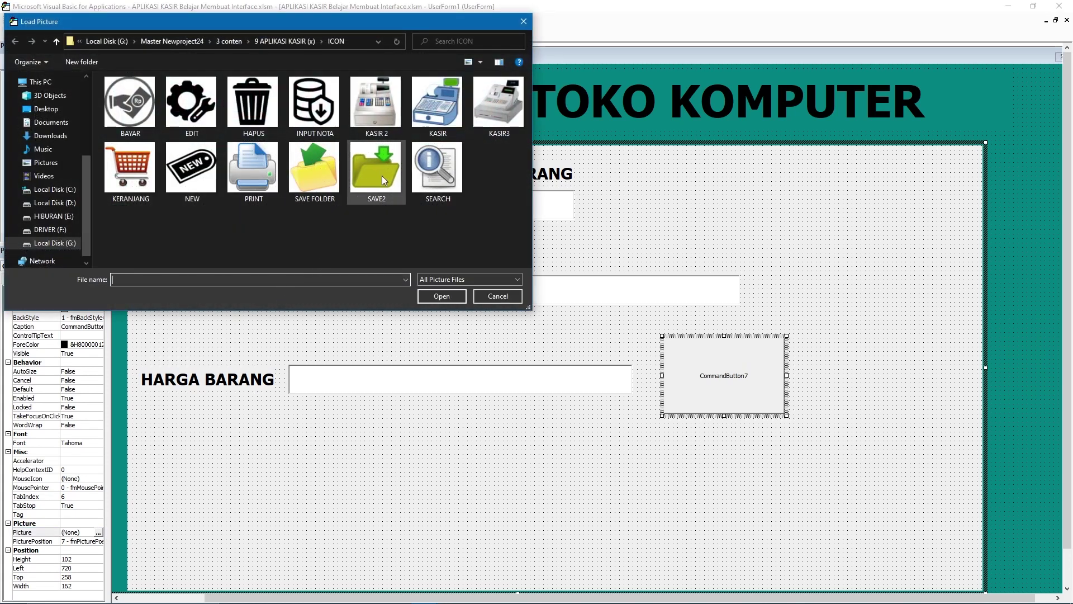
{"action": "left_click", "coordinate": [370, 171]}
{"action": "left_click", "coordinate": [440, 295]}
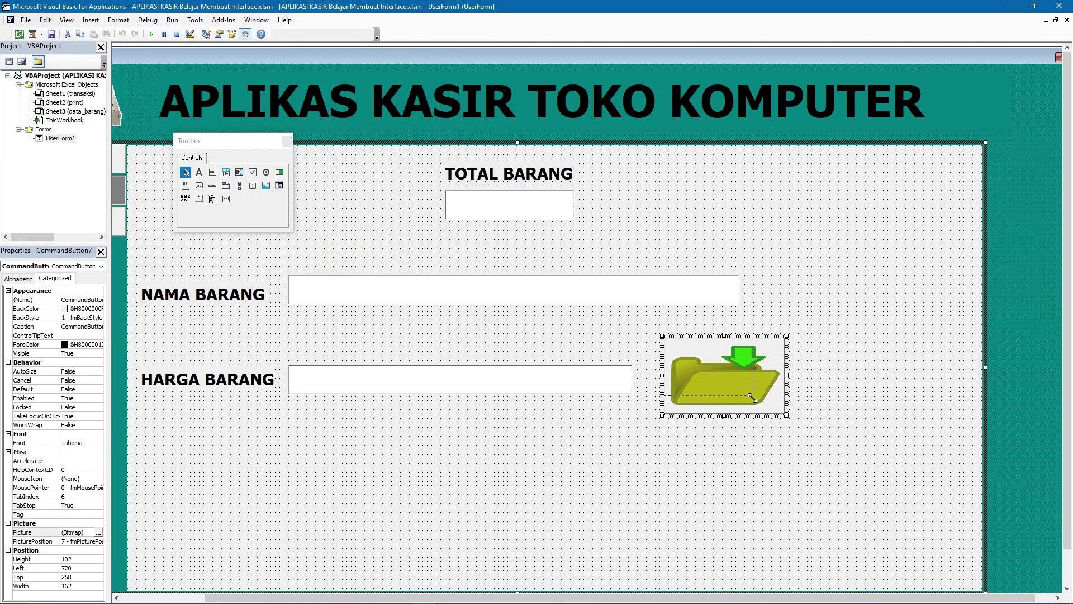
- Shrink the save button and keep it beside the HARGA BARANG text box, under the end of the NAMA BARANG box
{"action": "left_click_drag", "start_coordinate": [751, 398], "coordinate": [750, 394]}
{"action": "left_click", "coordinate": [732, 346]}
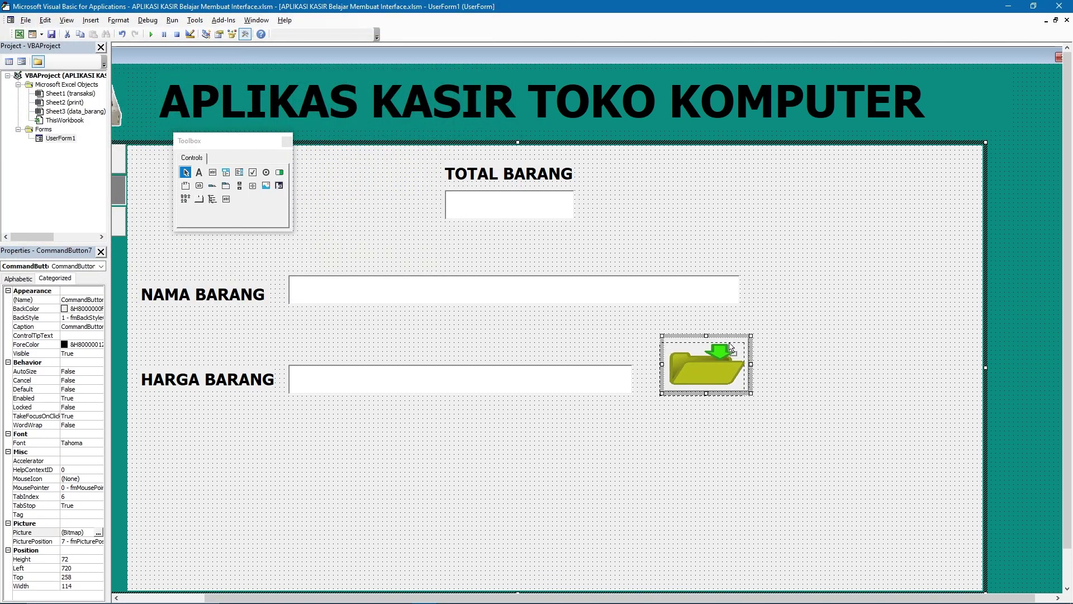
{"action": "left_click", "coordinate": [743, 321]}
- Run the form, check the INPUT BARANG, TRANSAKSI and PENGATURAN pages, and close it
{"action": "left_click", "coordinate": [151, 34]}
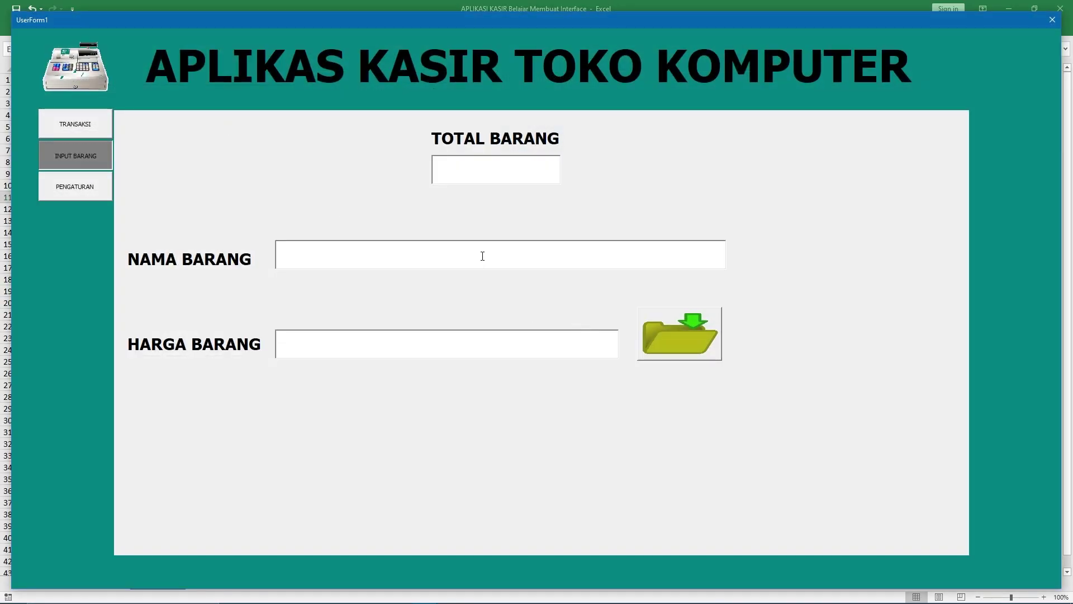
{"action": "left_click", "coordinate": [92, 126]}
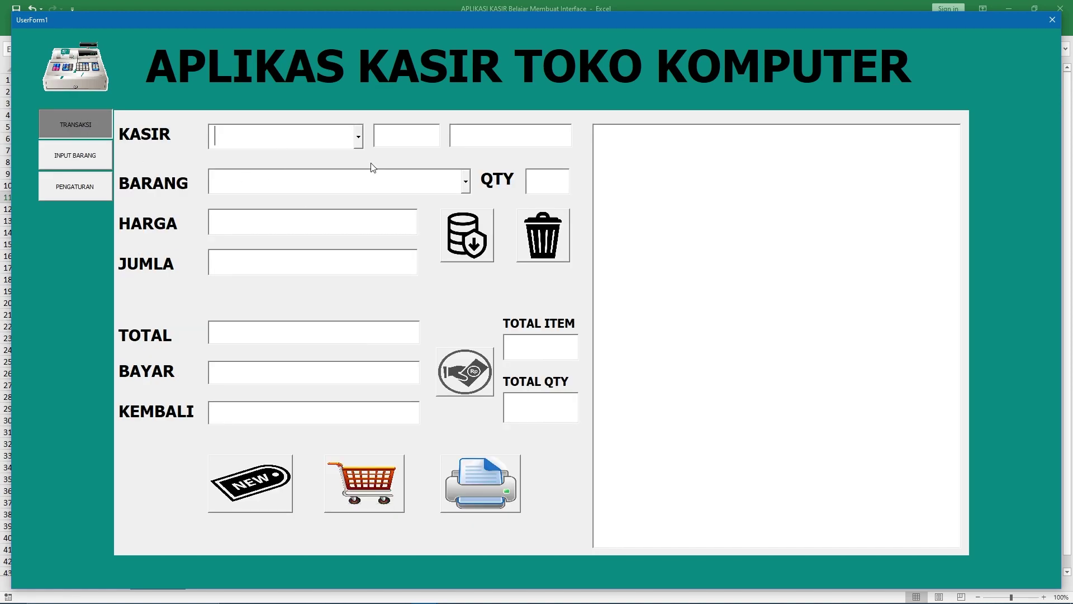
{"action": "left_click", "coordinate": [560, 340]}
{"action": "left_click", "coordinate": [103, 184]}
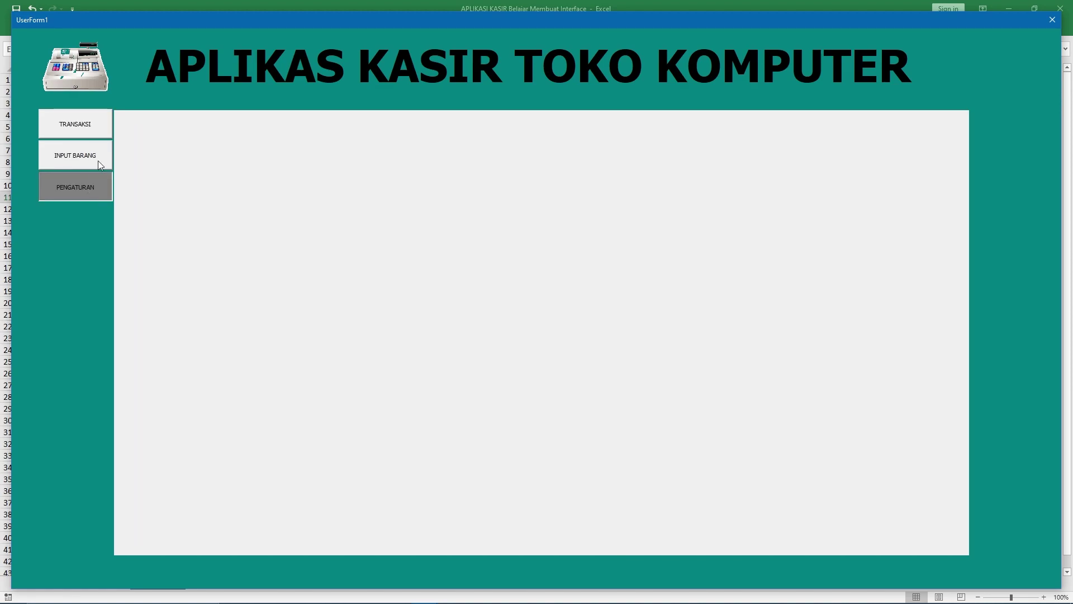
{"action": "left_click", "coordinate": [1051, 22]}
- Add a combo box near the upper middle of the PENGATURAN page
{"action": "left_click", "coordinate": [307, 130]}
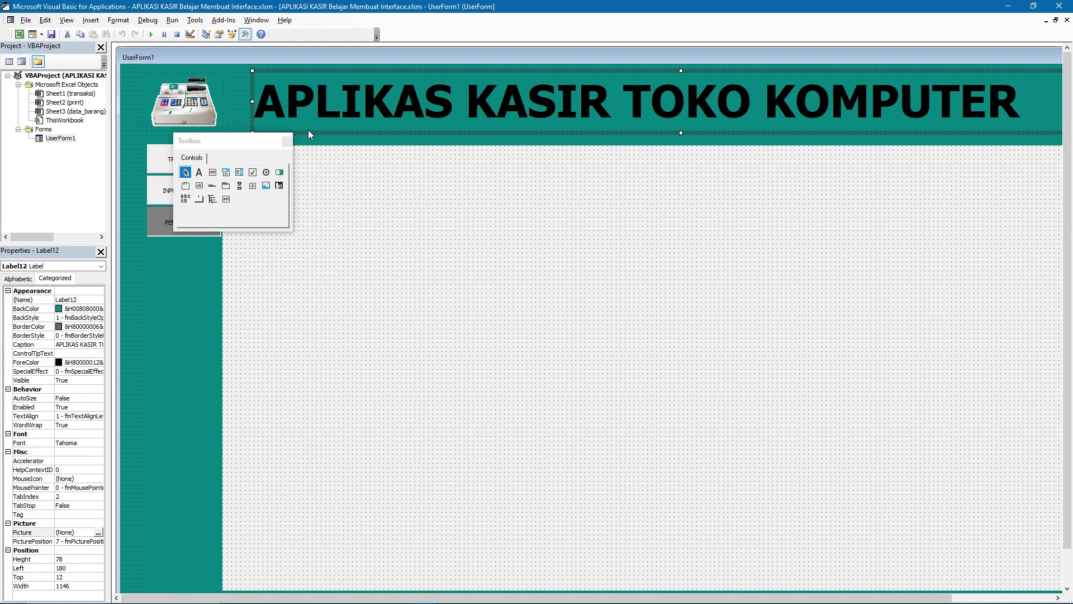
{"action": "left_click", "coordinate": [226, 172]}
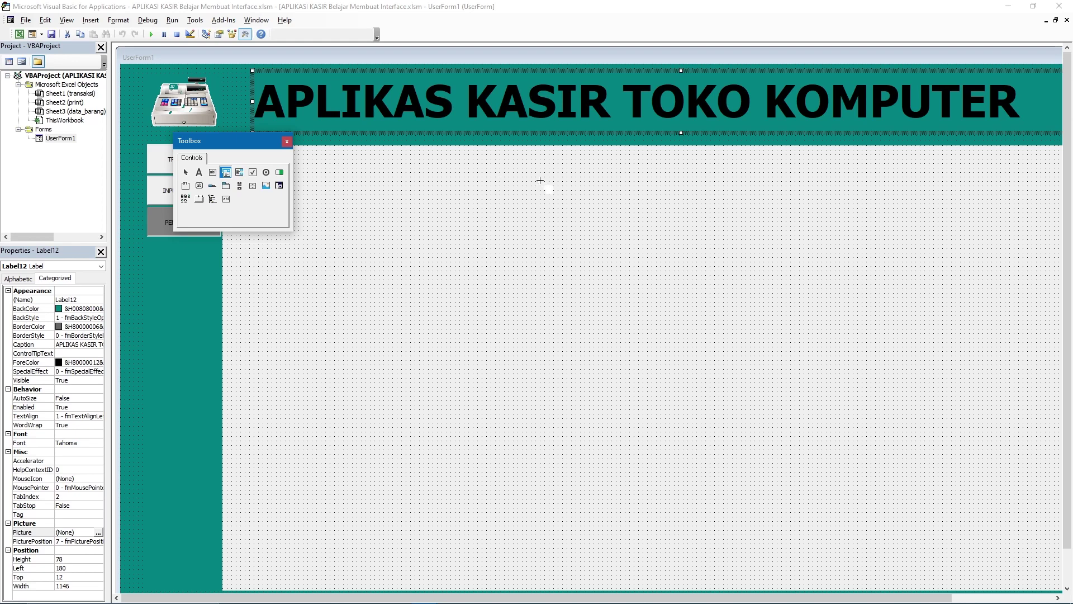
{"action": "left_click_drag", "start_coordinate": [559, 597], "coordinate": [623, 597]}
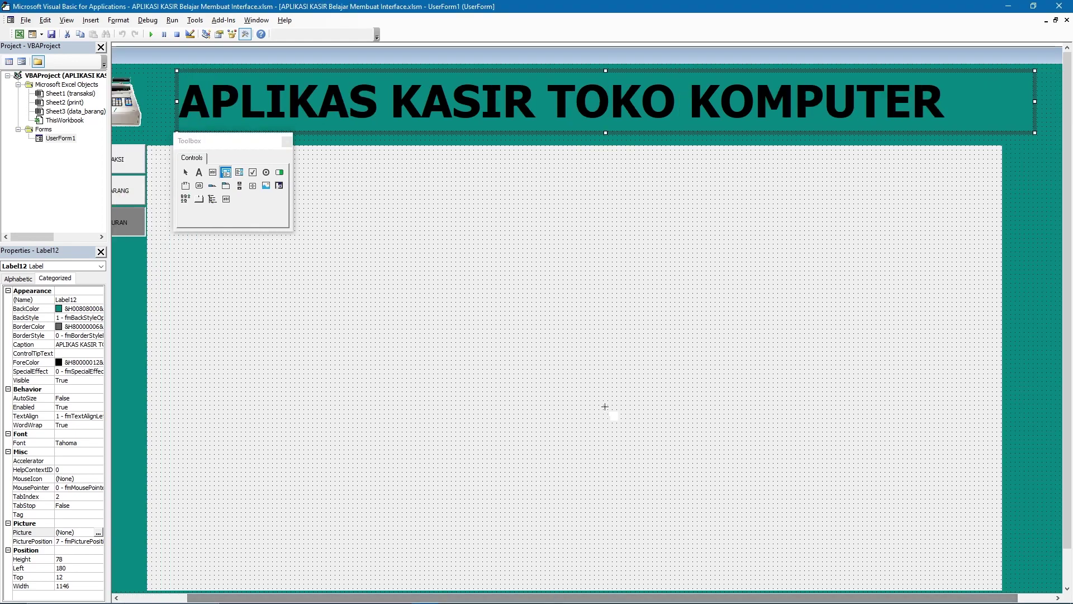
{"action": "left_click", "coordinate": [450, 185]}
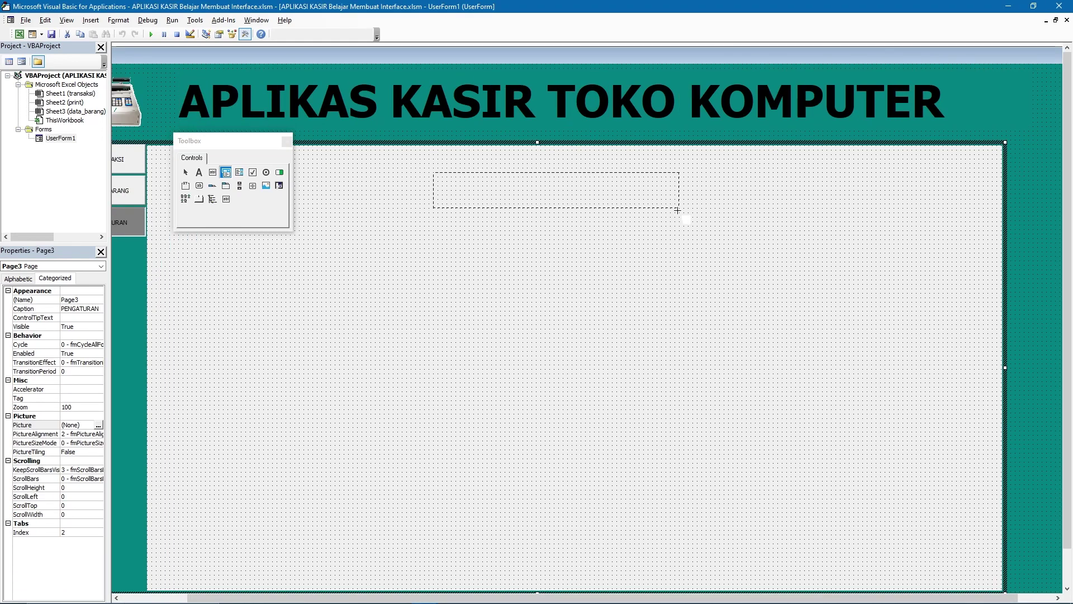
{"action": "left_click_drag", "start_coordinate": [677, 210], "coordinate": [679, 212]}
- Add two long text boxes of similar width, one under the other, below the combo box on the PENGATURAN page
{"action": "left_click", "coordinate": [212, 172]}
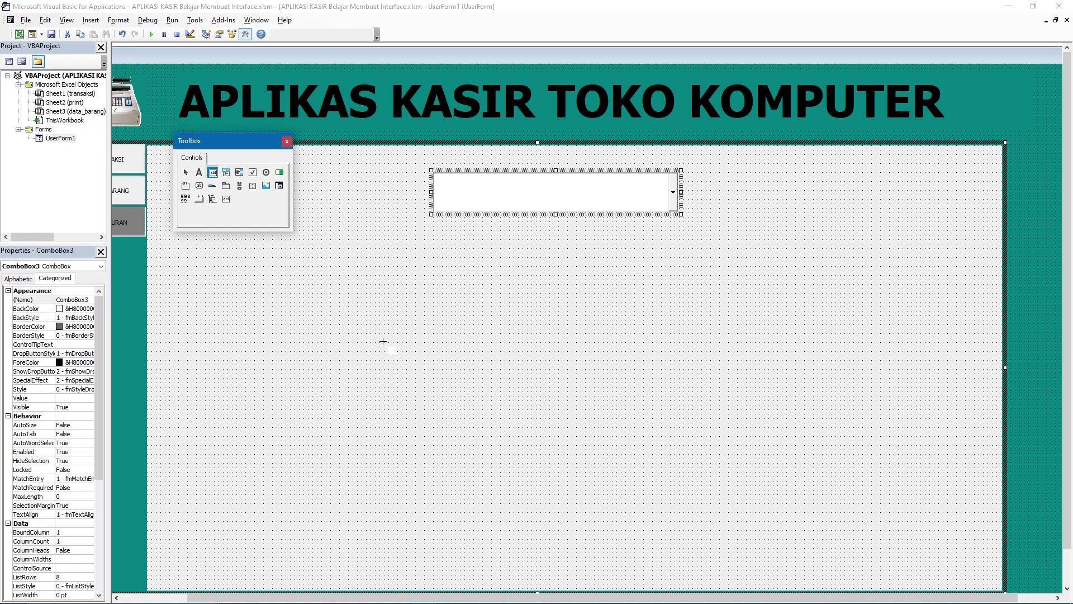
{"action": "left_click_drag", "start_coordinate": [369, 290], "coordinate": [803, 335]}
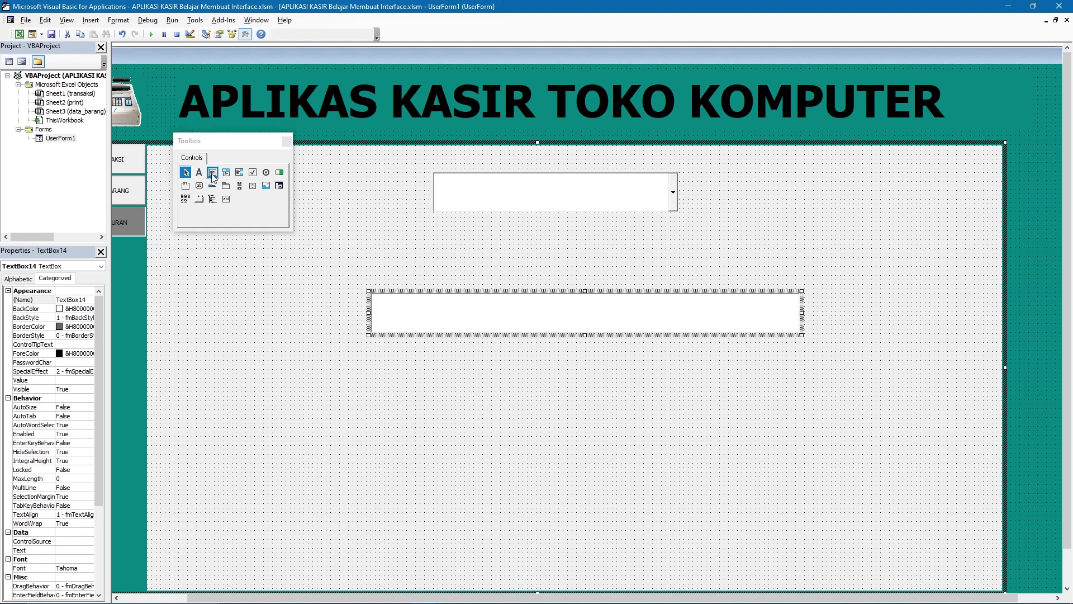
{"action": "left_click_drag", "start_coordinate": [367, 396], "coordinate": [805, 437]}
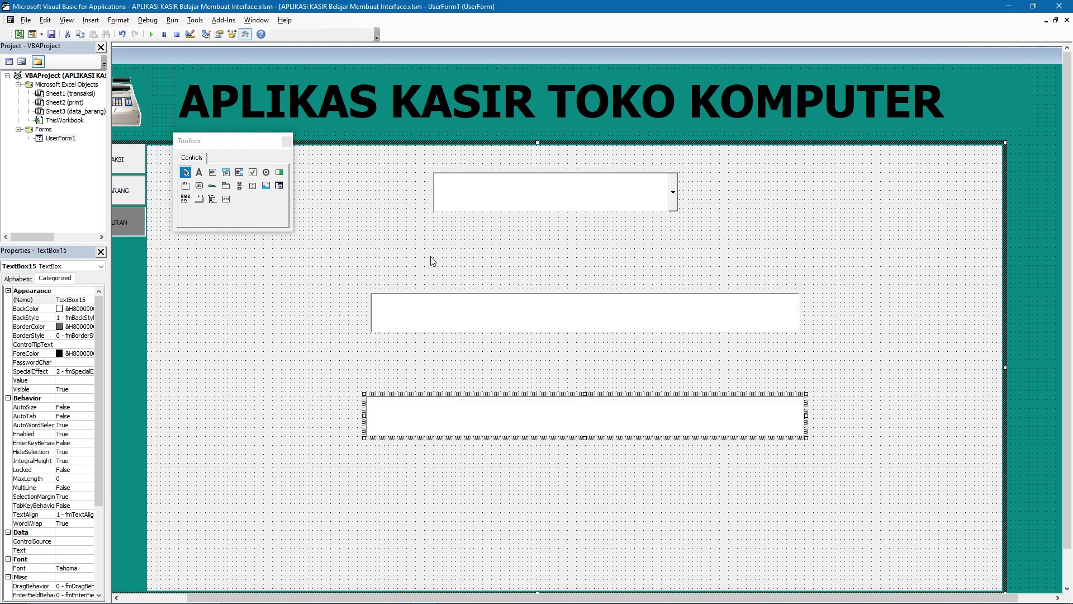
- Set the font of the PENGATURAN page's combo box and two text boxes to Bold, size 28
{"action": "left_click_drag", "start_coordinate": [420, 165], "coordinate": [471, 287]}
{"action": "left_click_drag", "start_coordinate": [515, 420], "coordinate": [515, 421]}
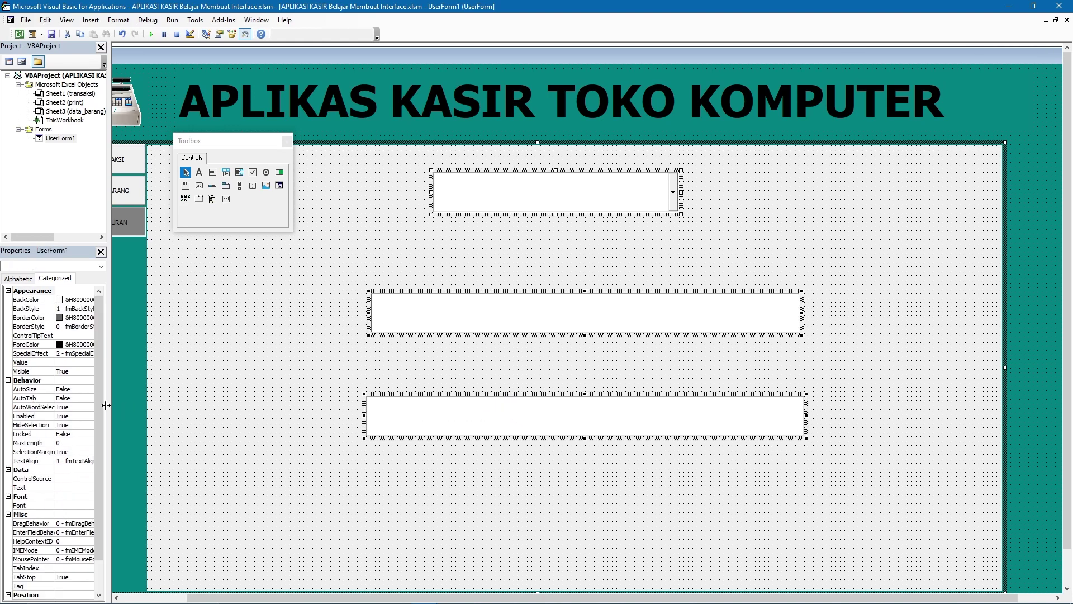
{"action": "left_click", "coordinate": [71, 505]}
{"action": "left_click", "coordinate": [89, 505]}
{"action": "left_click", "coordinate": [118, 122]}
{"action": "left_click_drag", "start_coordinate": [197, 128], "coordinate": [200, 144]}
{"action": "left_click", "coordinate": [181, 146]}
{"action": "left_click", "coordinate": [228, 99]}
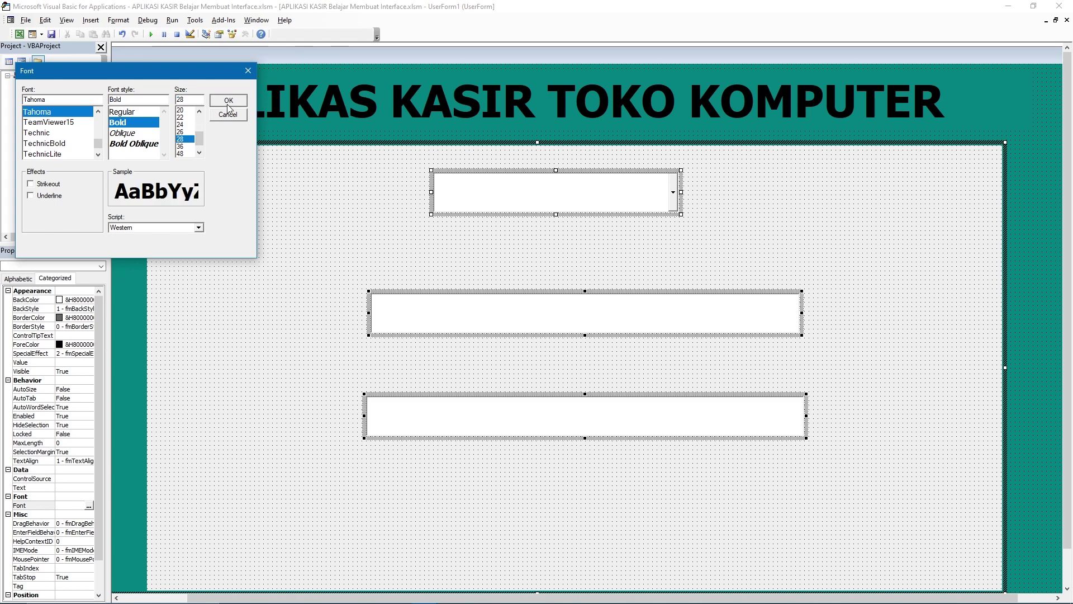
- Reduce the heights of the combo box and both text boxes on the PENGATURAN page
{"action": "left_click", "coordinate": [582, 263]}
{"action": "left_click", "coordinate": [558, 204]}
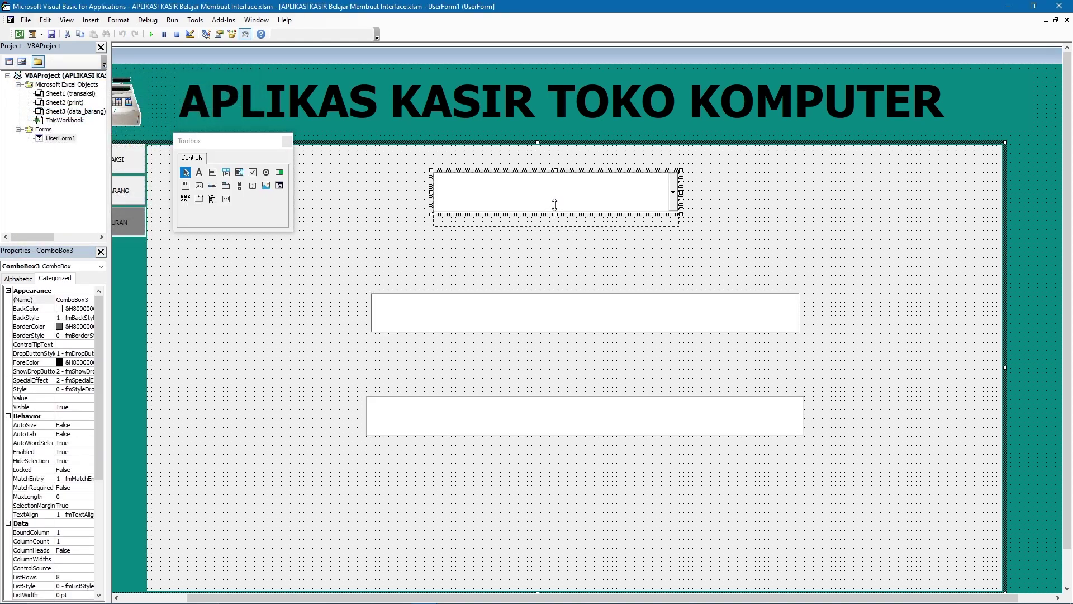
{"action": "left_click_drag", "start_coordinate": [555, 206], "coordinate": [555, 200]}
{"action": "left_click", "coordinate": [582, 313]}
{"action": "left_click_drag", "start_coordinate": [585, 333], "coordinate": [584, 323]}
{"action": "left_click", "coordinate": [599, 429]}
{"action": "left_click_drag", "start_coordinate": [585, 438], "coordinate": [584, 428]}
- Align the left edges of the combo box and both text boxes, narrowing the lower text box and widening the other two to similar widths
{"action": "left_click_drag", "start_coordinate": [806, 410], "coordinate": [755, 371]}
{"action": "left_click_drag", "start_coordinate": [665, 367], "coordinate": [669, 393]}
{"action": "left_click", "coordinate": [654, 299]}
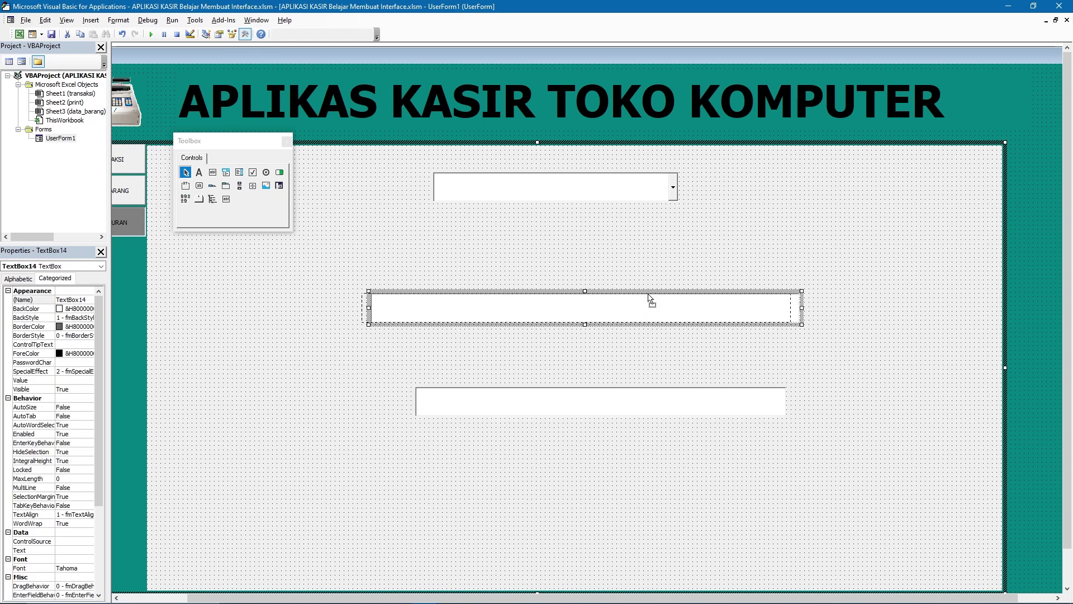
{"action": "left_click_drag", "start_coordinate": [649, 300], "coordinate": [640, 300]}
{"action": "left_click", "coordinate": [653, 393]}
{"action": "left_click_drag", "start_coordinate": [657, 393], "coordinate": [610, 372]}
{"action": "left_click", "coordinate": [785, 306]}
{"action": "left_click_drag", "start_coordinate": [813, 308], "coordinate": [861, 308]}
{"action": "left_click_drag", "start_coordinate": [561, 194], "coordinate": [530, 192]}
{"action": "left_click_drag", "start_coordinate": [610, 186], "coordinate": [855, 189]}
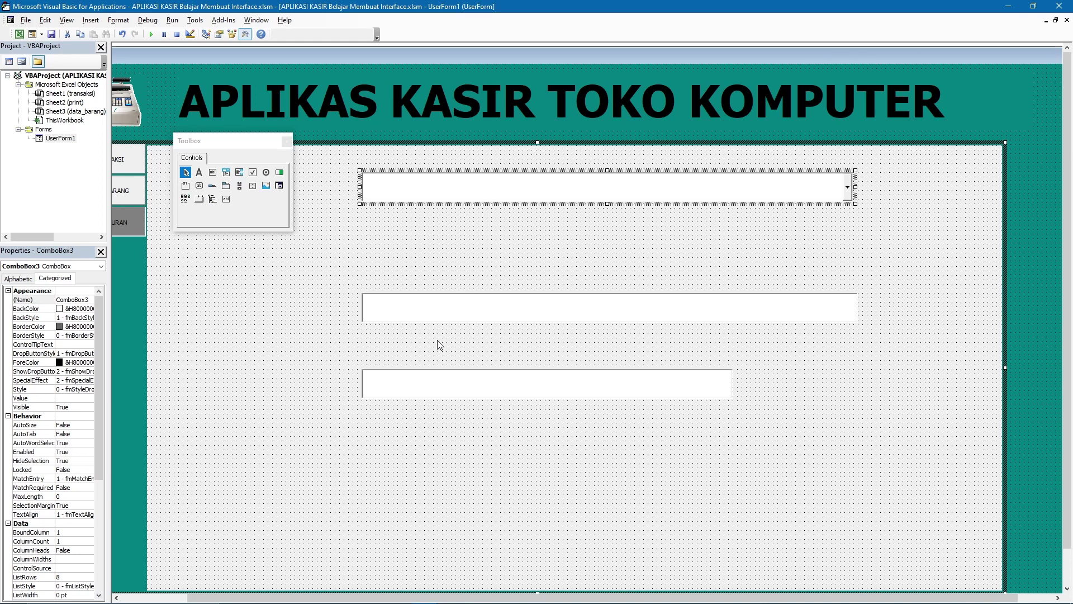
- Add labels captioned NAMA BARANG and HARGA BARANG beside the upper and lower text boxes
{"action": "left_click", "coordinate": [199, 172]}
{"action": "left_click_drag", "start_coordinate": [167, 299], "coordinate": [328, 327]}
{"action": "left_click", "coordinate": [263, 313]}
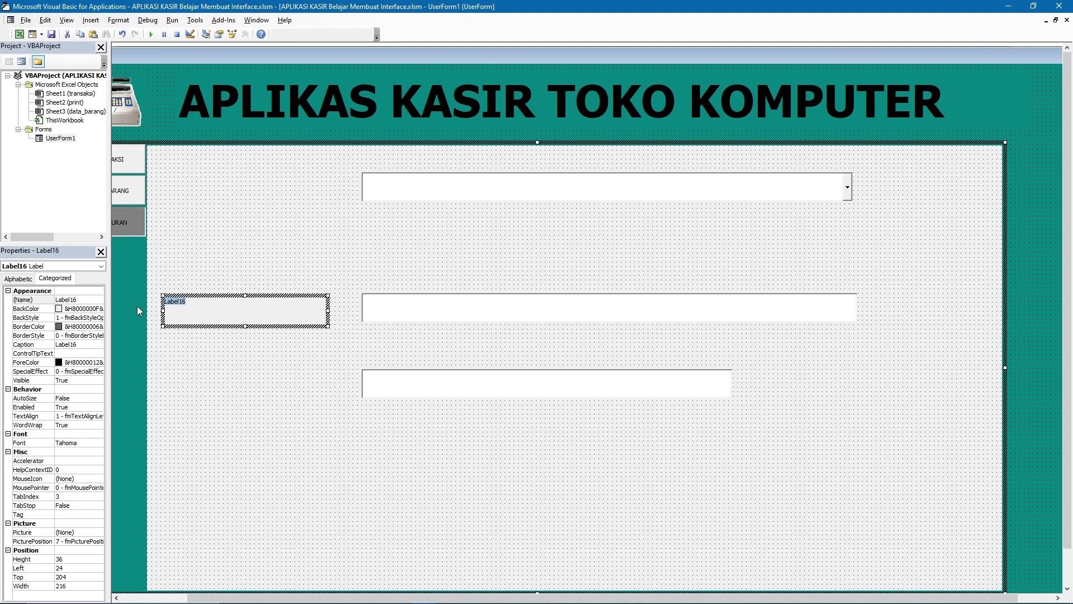
{"action": "type", "text": "NAMA BARANG"}
{"action": "left_click", "coordinate": [240, 390]}
{"action": "left_click", "coordinate": [199, 172]}
{"action": "mouse_move", "coordinate": [174, 373]}
{"action": "left_mouse_down"}
{"action": "mouse_move", "coordinate": [301, 415]}
{"action": "mouse_move", "coordinate": [330, 403]}
{"action": "left_mouse_up"}
{"action": "left_click", "coordinate": [290, 383]}
{"action": "type", "text": "HARGA BARANG"}
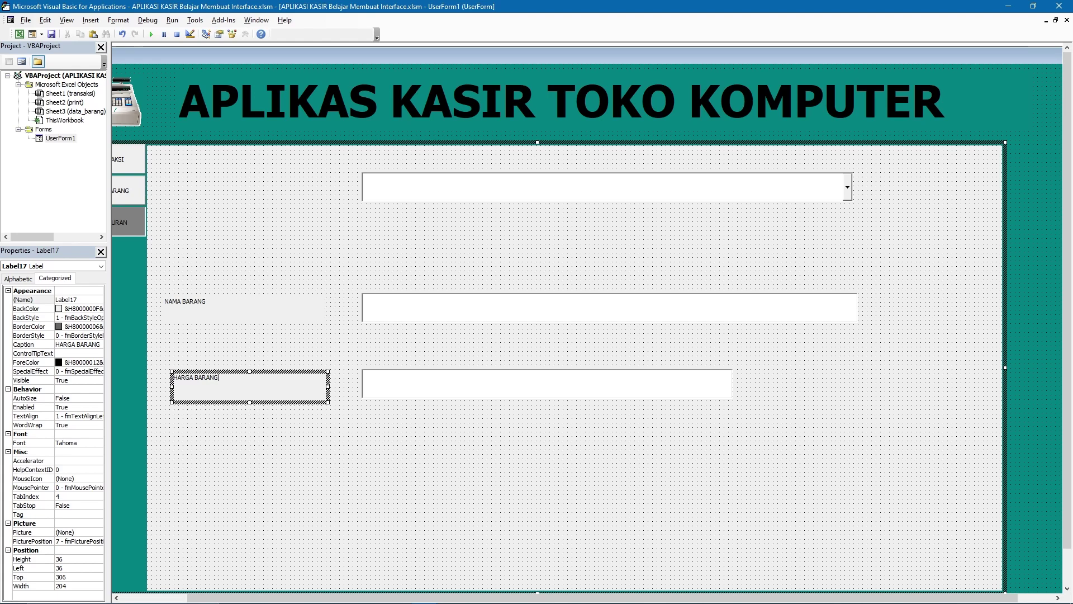
- Left-align the NAMA BARANG label with HARGA BARANG and set both labels' font to Bold, size 24
{"action": "left_click", "coordinate": [225, 297]}
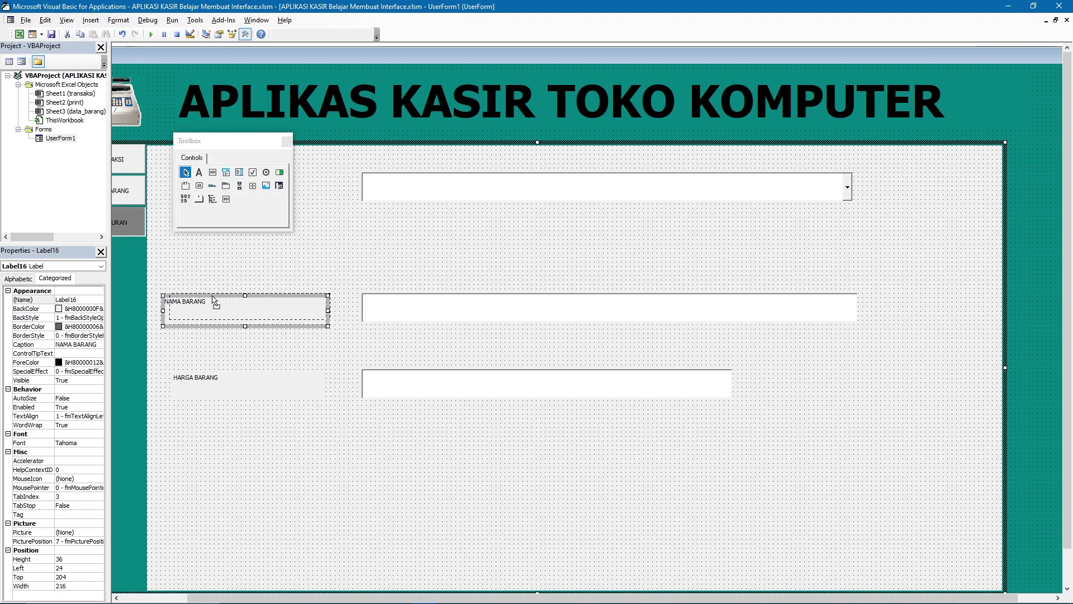
{"action": "left_click_drag", "start_coordinate": [216, 300], "coordinate": [235, 393]}
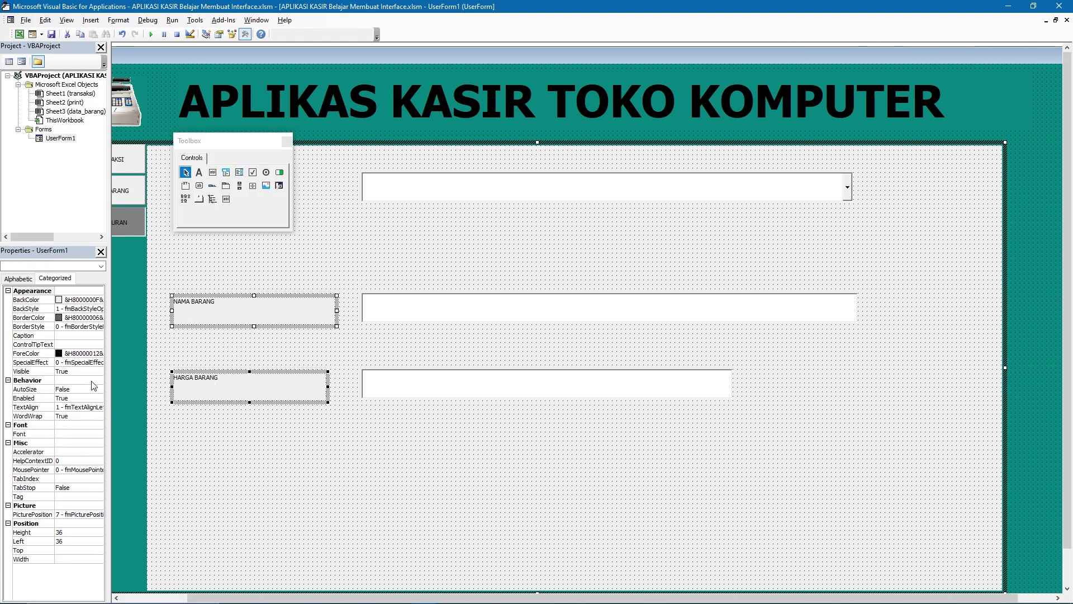
{"action": "left_click", "coordinate": [64, 433]}
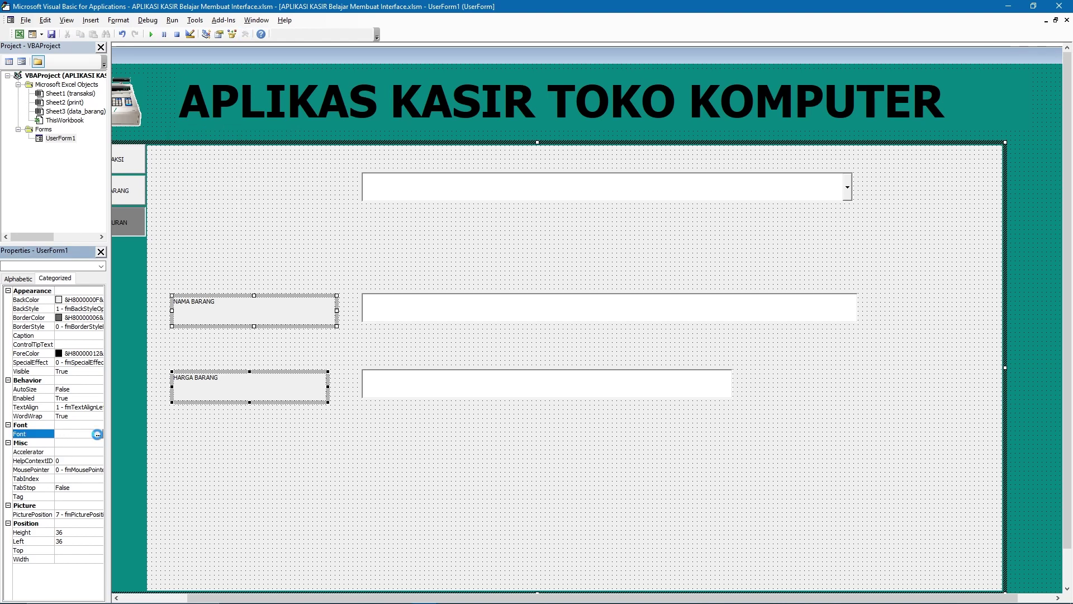
{"action": "left_click", "coordinate": [99, 434]}
{"action": "left_click", "coordinate": [134, 123]}
{"action": "left_click", "coordinate": [197, 139]}
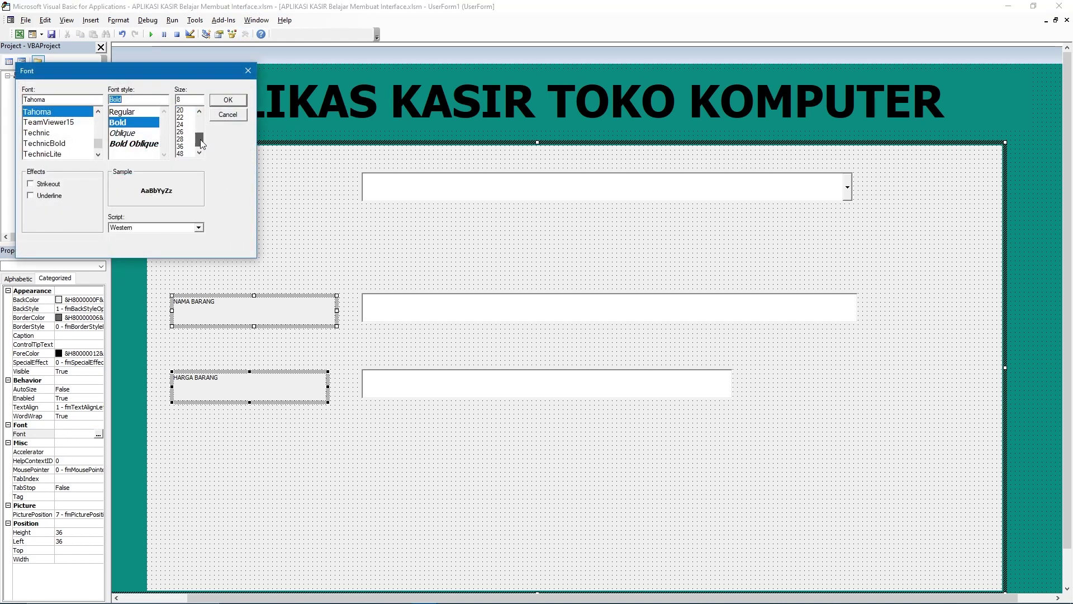
{"action": "left_click", "coordinate": [181, 125]}
{"action": "left_click", "coordinate": [228, 101]}
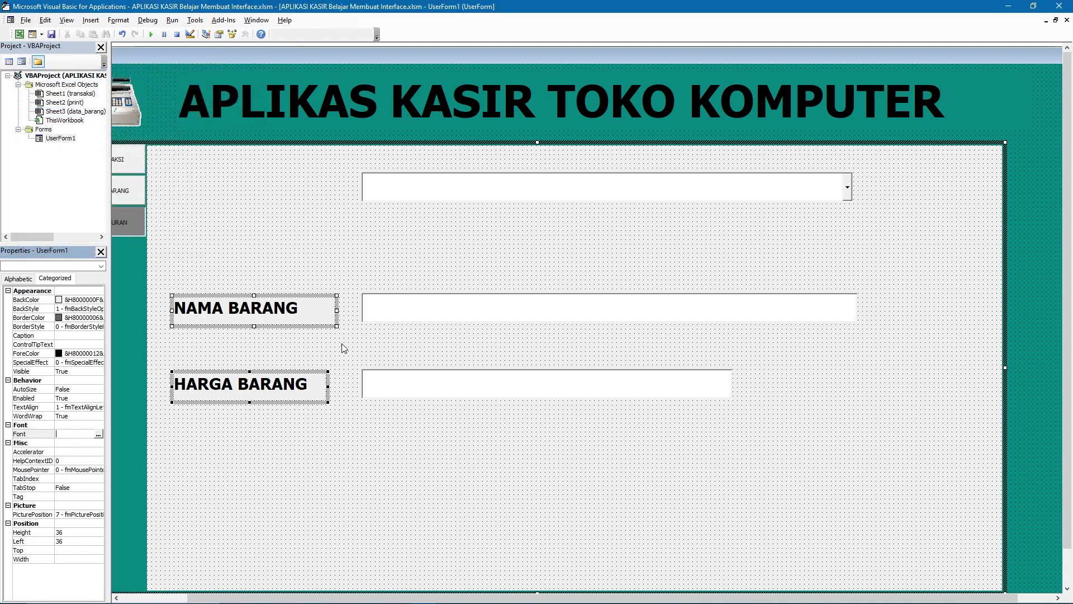
- Shrink the NAMA BARANG and HARGA BARANG labels to fit their text and move both closer to the text boxes
{"action": "left_click", "coordinate": [330, 378]}
{"action": "left_click", "coordinate": [322, 385]}
{"action": "left_click_drag", "start_coordinate": [328, 386], "coordinate": [309, 386]}
{"action": "left_click", "coordinate": [320, 318]}
{"action": "left_click_drag", "start_coordinate": [311, 310], "coordinate": [310, 310]}
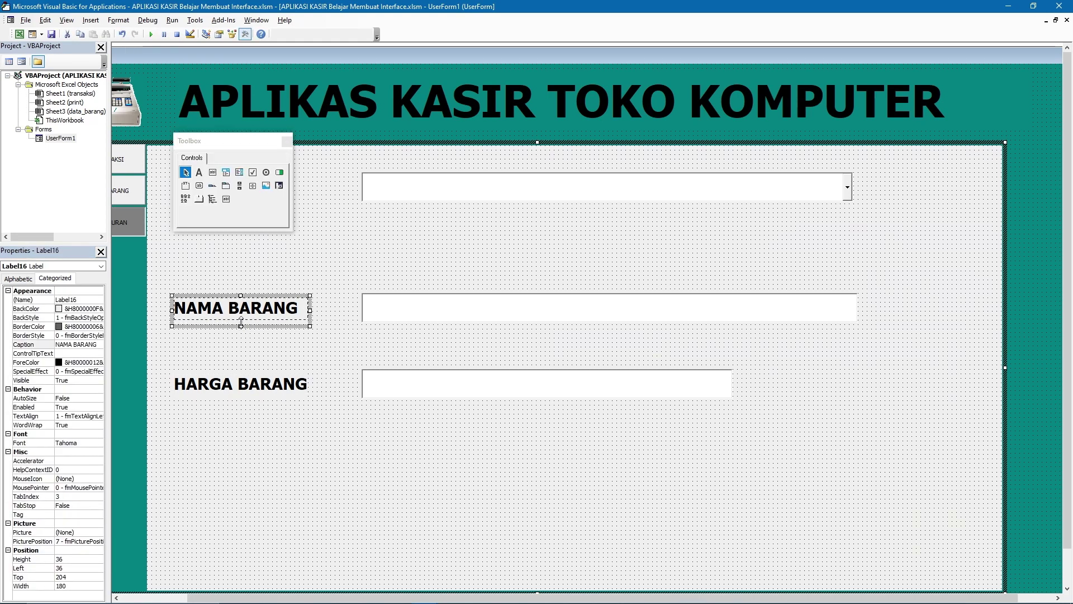
{"action": "left_click", "coordinate": [241, 347]}
{"action": "left_click", "coordinate": [247, 391]}
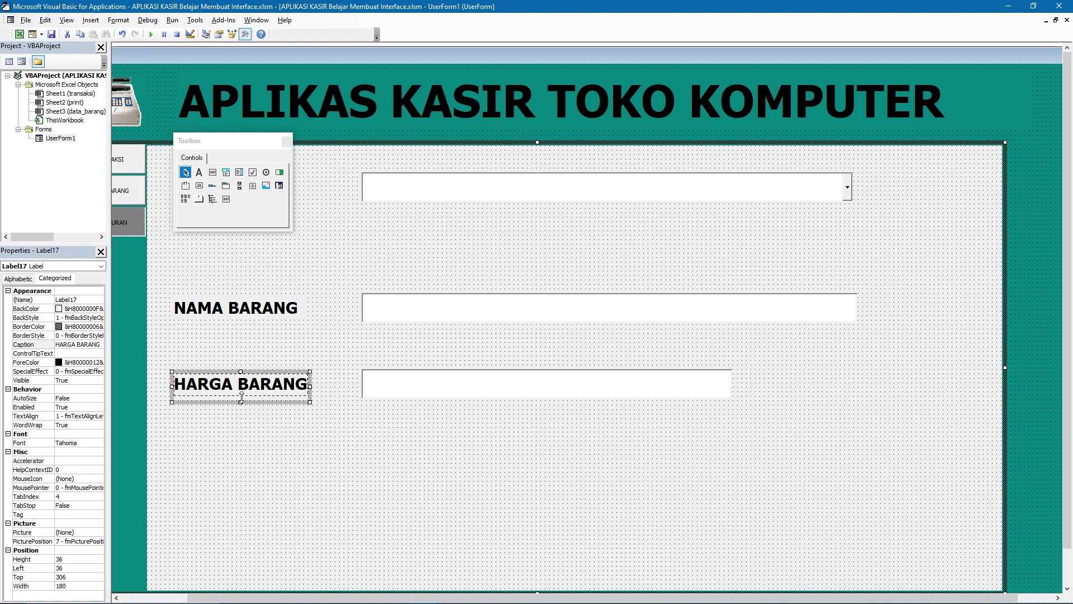
{"action": "left_click", "coordinate": [347, 374]}
{"action": "left_click_drag", "start_coordinate": [283, 351], "coordinate": [313, 378]}
{"action": "left_click", "coordinate": [415, 231]}
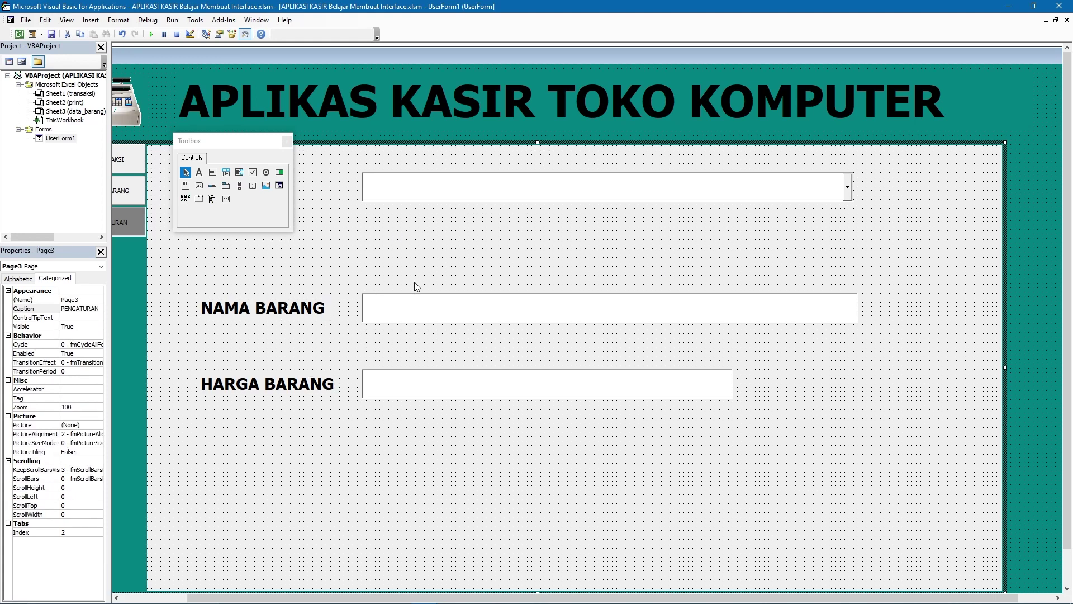
- Add a command button about 96 wide and 72 high beside the right end of the combo box
{"action": "left_click", "coordinate": [200, 187]}
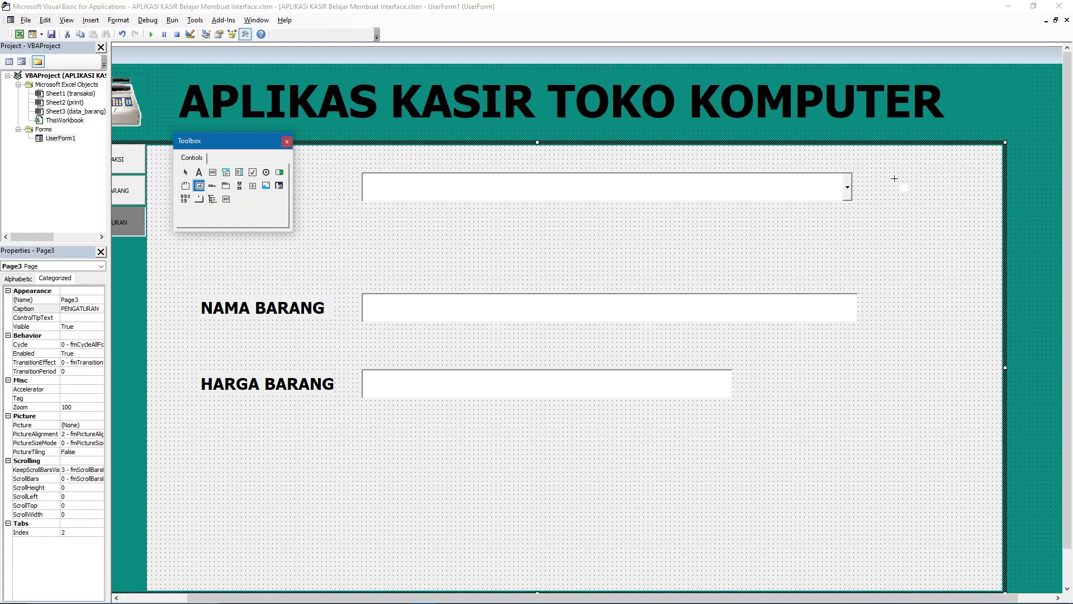
{"action": "left_click_drag", "start_coordinate": [883, 166], "coordinate": [958, 219]}
{"action": "left_click", "coordinate": [213, 172]}
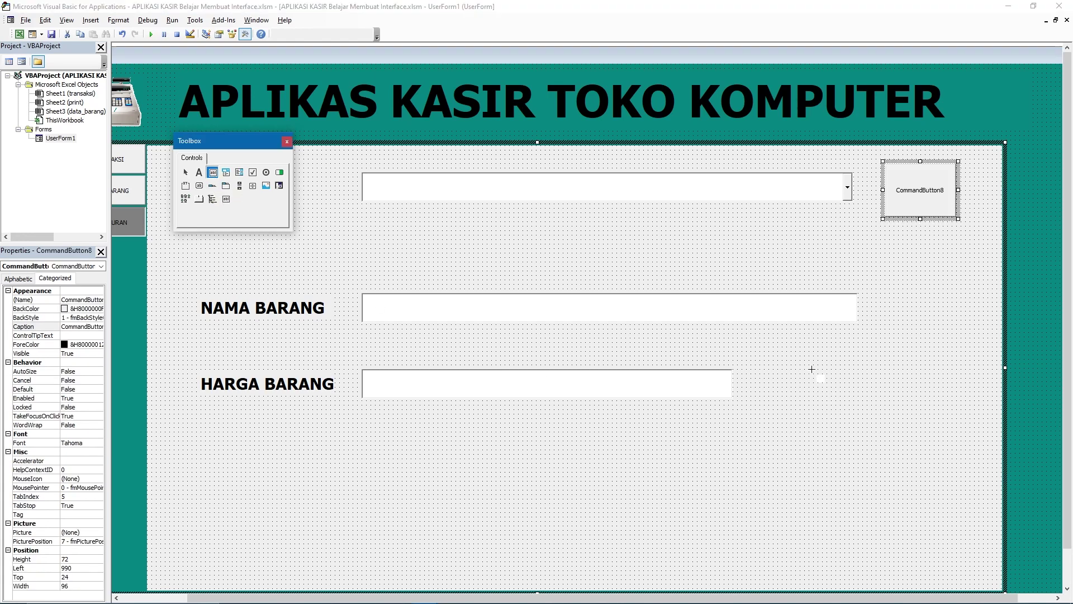
{"action": "left_click_drag", "start_coordinate": [380, 430], "coordinate": [484, 501]}
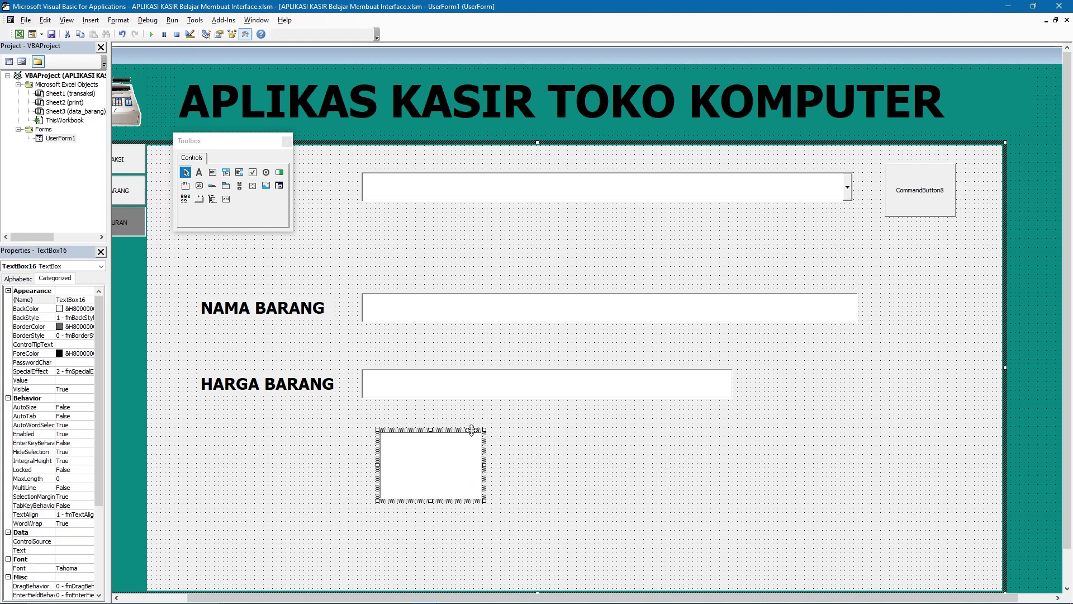
{"action": "key", "text": "Delete"}
- Add two command buttons side by side below the HARGA BARANG text box, about 156 by 90 and 132 by 102
{"action": "left_click", "coordinate": [199, 185]}
{"action": "left_click_drag", "start_coordinate": [375, 441], "coordinate": [493, 509]}
{"action": "left_click_drag", "start_coordinate": [561, 430], "coordinate": [661, 509]}
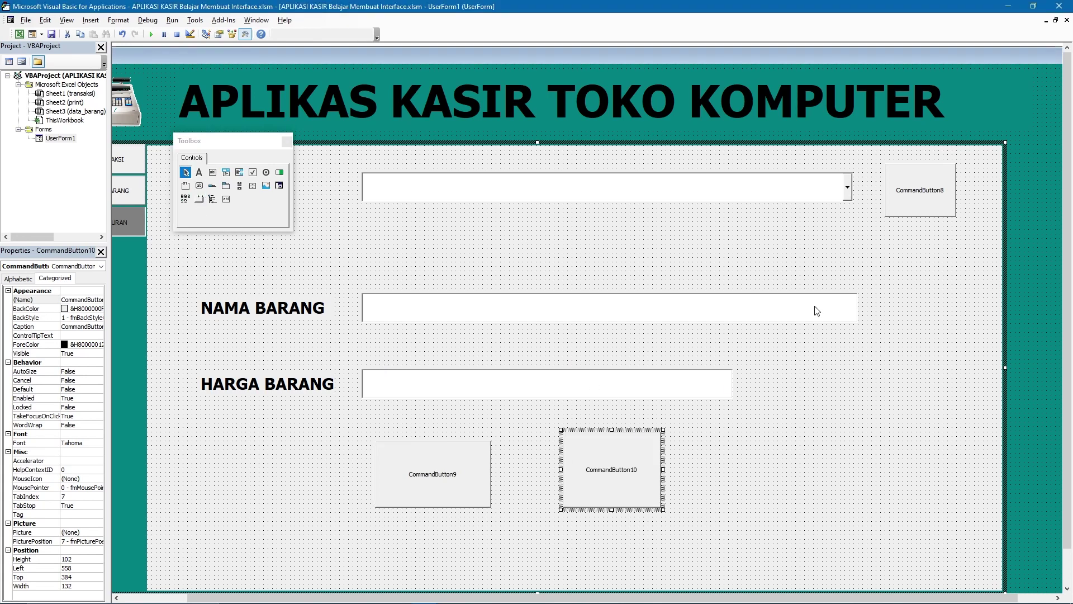
- Move the button beside the combo box slightly up and left and load the SEARCH icon as its picture
{"action": "left_click", "coordinate": [921, 205]}
{"action": "left_click_drag", "start_coordinate": [912, 162], "coordinate": [903, 157]}
{"action": "left_click", "coordinate": [95, 532]}
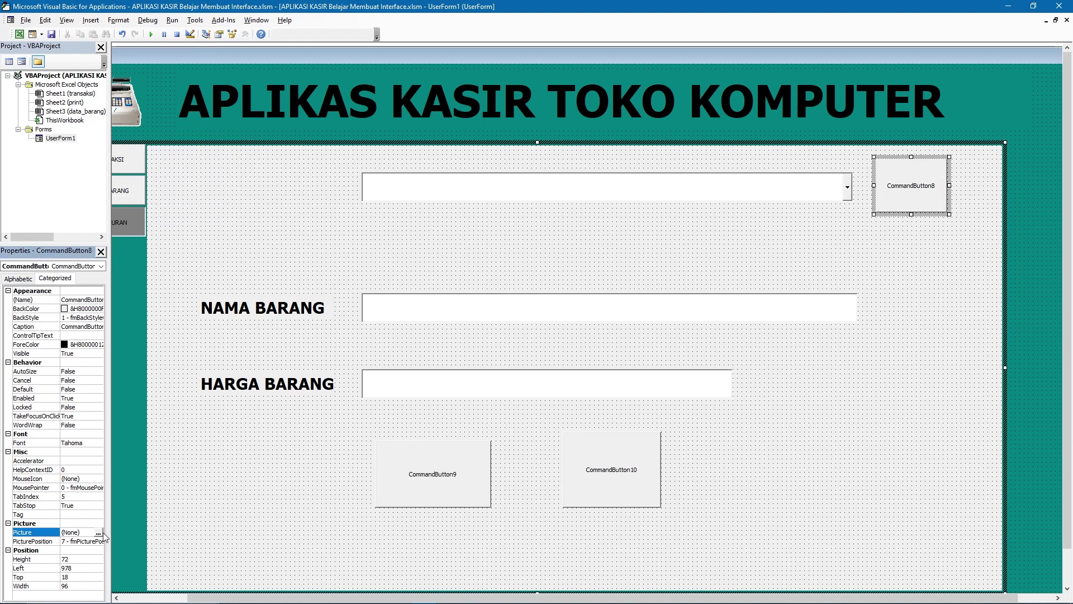
{"action": "left_click", "coordinate": [99, 532]}
{"action": "left_click", "coordinate": [437, 168]}
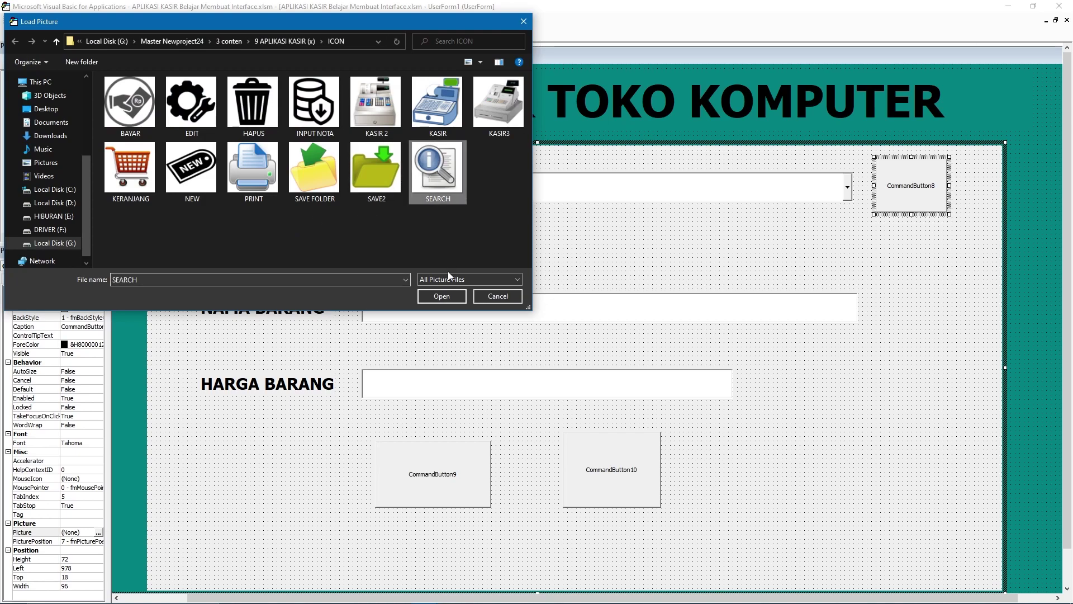
{"action": "left_click", "coordinate": [441, 296]}
- Load the EDIT icon onto the lower-left button and the SAVE FOLDER icon onto the lower-right button
{"action": "left_click", "coordinate": [472, 474]}
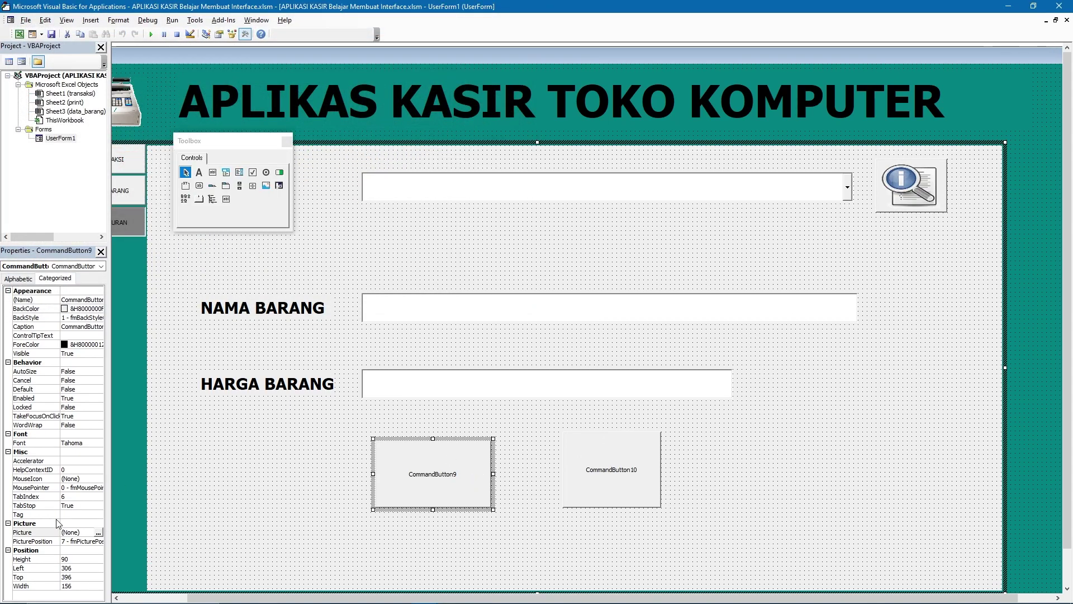
{"action": "left_click", "coordinate": [98, 532]}
{"action": "left_click", "coordinate": [192, 107]}
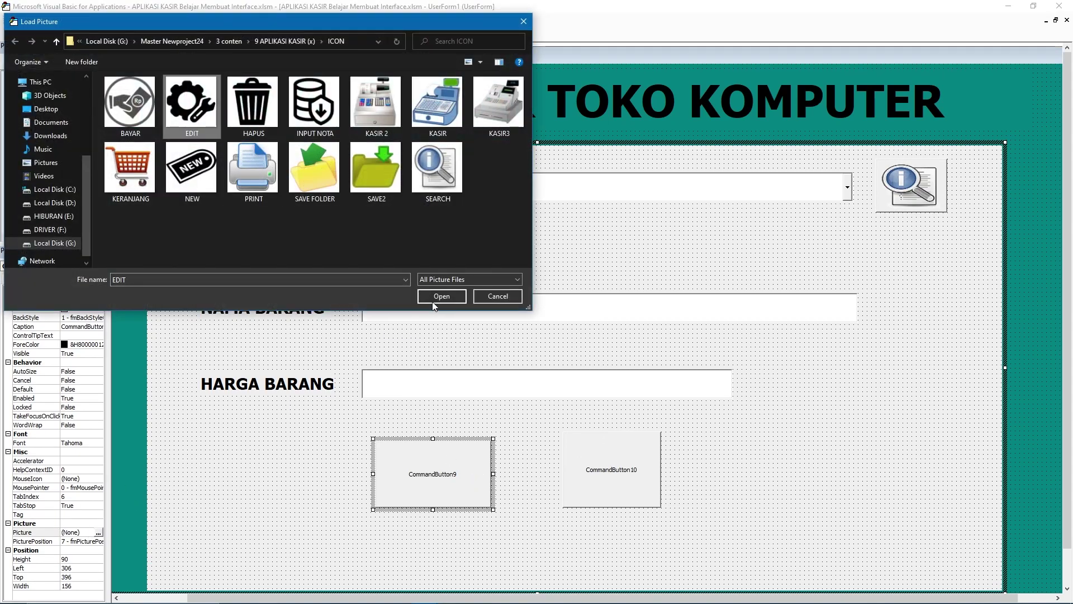
{"action": "left_click", "coordinate": [438, 295]}
{"action": "left_click", "coordinate": [590, 470]}
{"action": "left_click", "coordinate": [98, 532]}
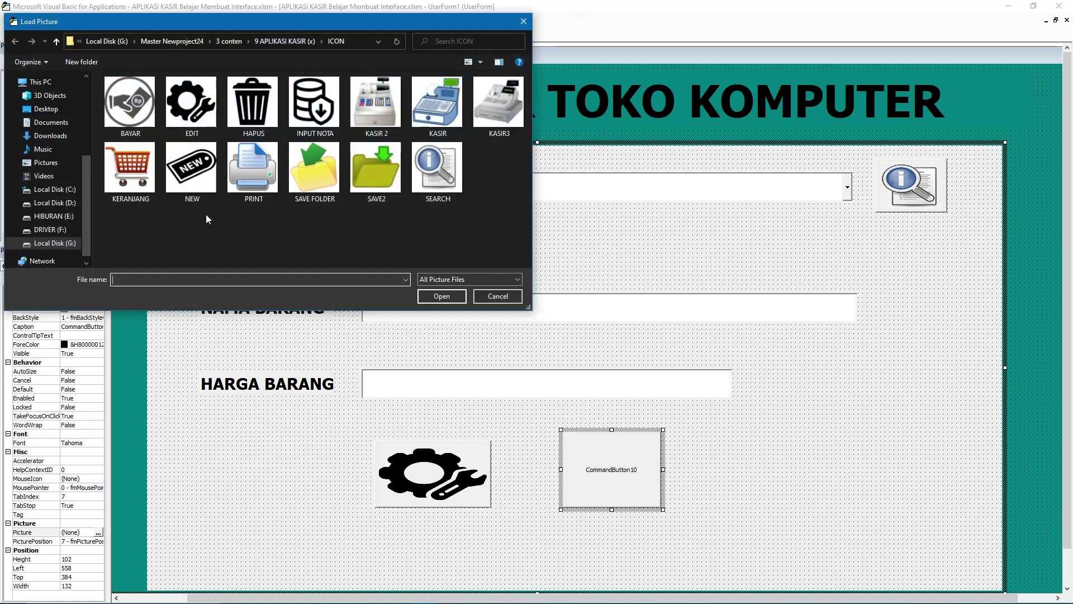
{"action": "left_click", "coordinate": [314, 167]}
{"action": "left_click", "coordinate": [447, 296]}
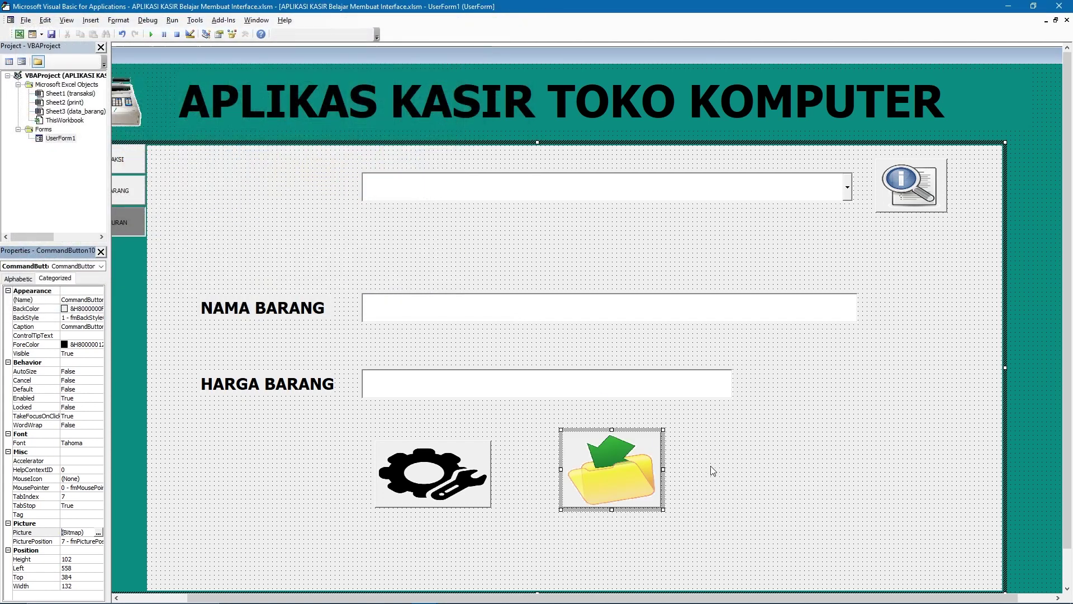
- Adjust the gear button's size and position and line the folder button up with it below the HARGA BARANG text box
{"action": "left_click_drag", "start_coordinate": [632, 474], "coordinate": [682, 472]}
{"action": "mouse_move", "coordinate": [456, 478]}
{"action": "left_mouse_down"}
{"action": "mouse_move", "coordinate": [479, 474]}
{"action": "mouse_move", "coordinate": [469, 468]}
{"action": "left_mouse_up"}
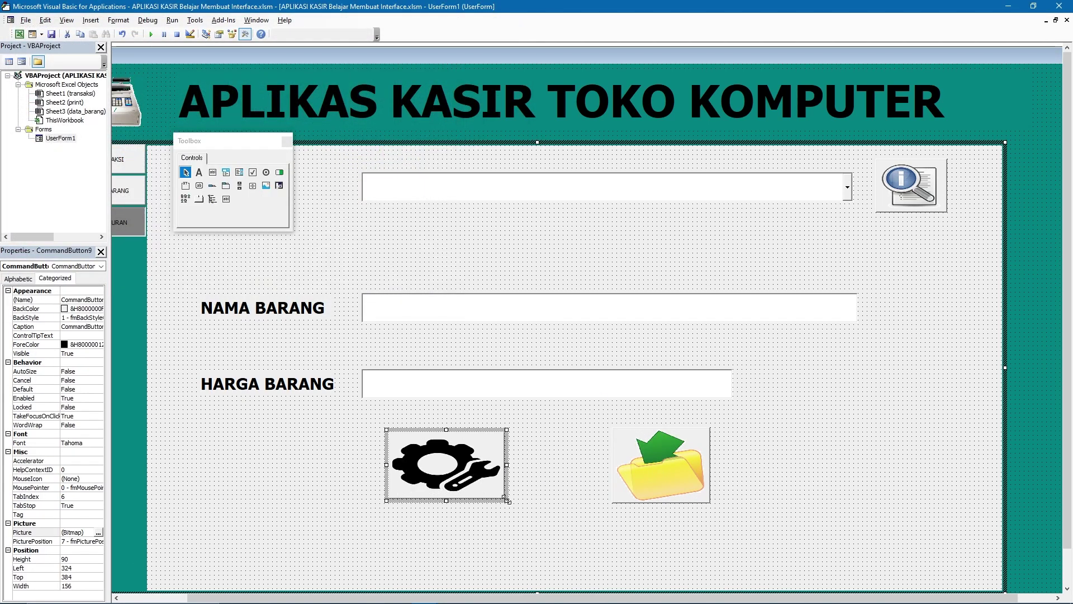
{"action": "left_click_drag", "start_coordinate": [505, 507], "coordinate": [501, 508]}
{"action": "left_click_drag", "start_coordinate": [675, 465], "coordinate": [646, 467]}
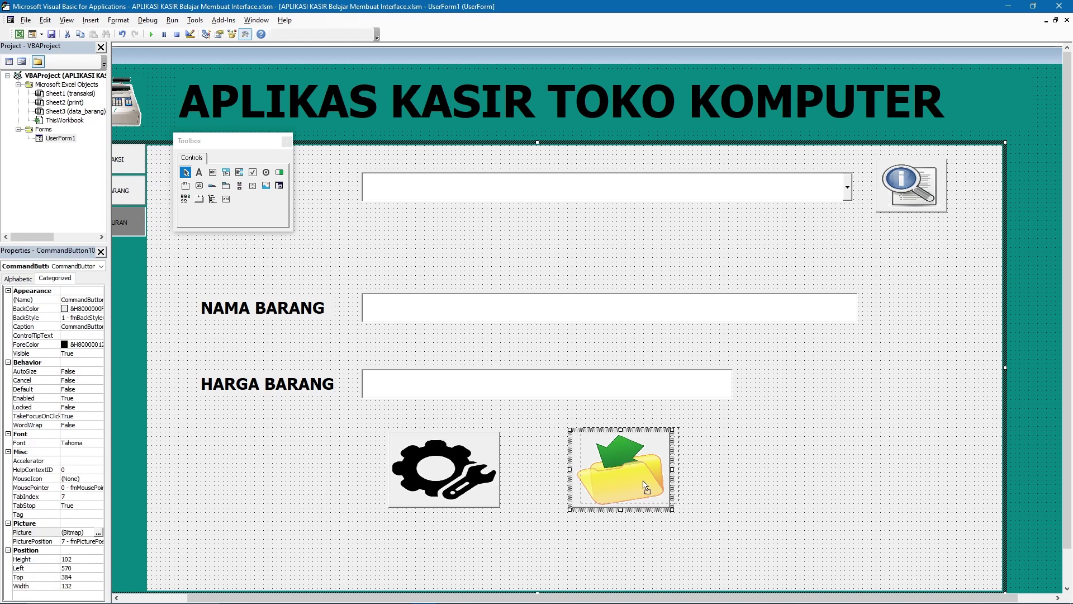
{"action": "left_click", "coordinate": [758, 440]}
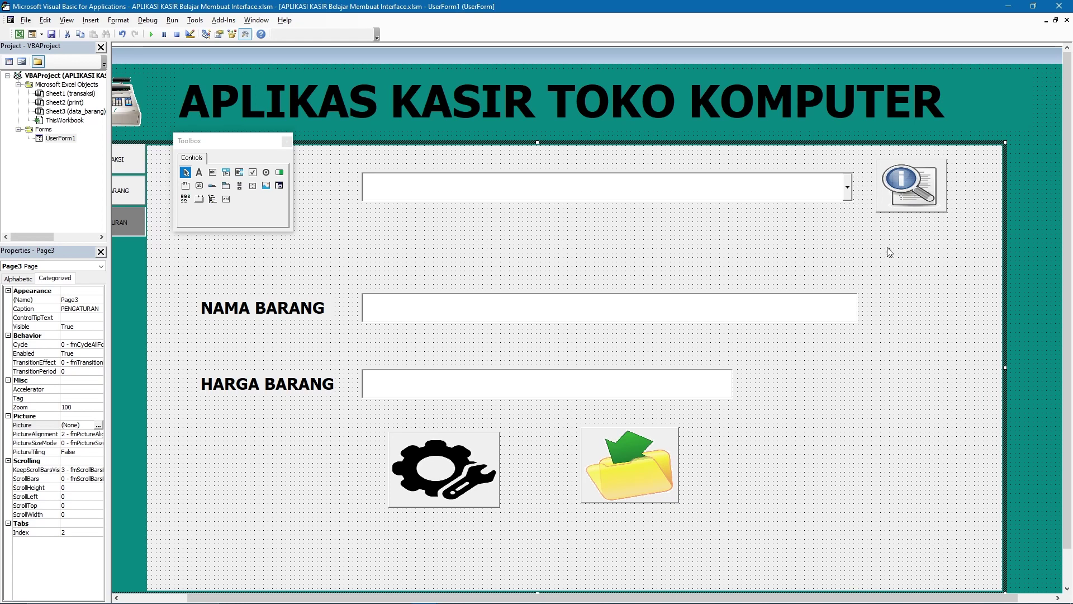
{"action": "left_click", "coordinate": [652, 462]}
{"action": "left_click_drag", "start_coordinate": [648, 467], "coordinate": [644, 471]}
- Move the search button closer to the combo box's right end
{"action": "left_click", "coordinate": [902, 197]}
{"action": "left_click_drag", "start_coordinate": [895, 197], "coordinate": [889, 198]}
{"action": "left_click", "coordinate": [797, 246]}
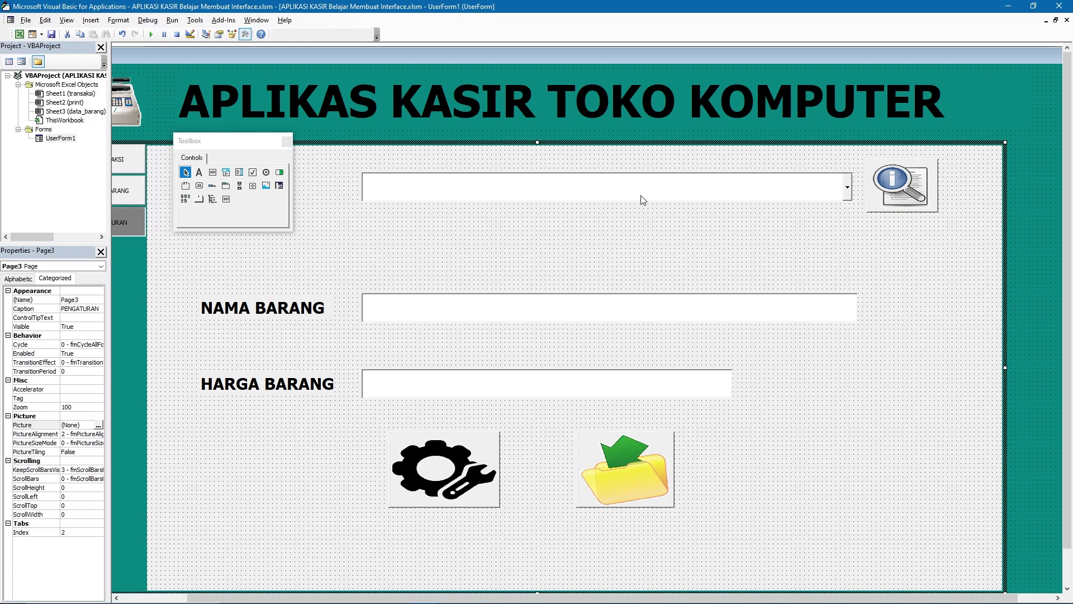
- Run the form and check the PENGATURAN, INPUT BARANG and TRANSAKSI pages, including the KEMBALI field
{"action": "left_click", "coordinate": [150, 34]}
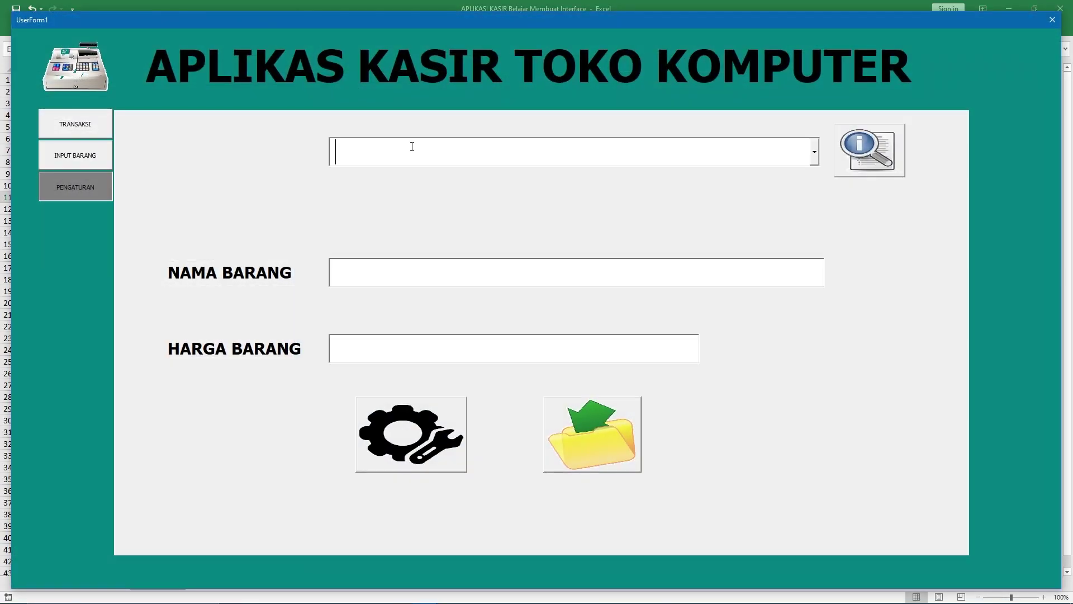
{"action": "left_click", "coordinate": [87, 161]}
{"action": "left_click", "coordinate": [89, 126]}
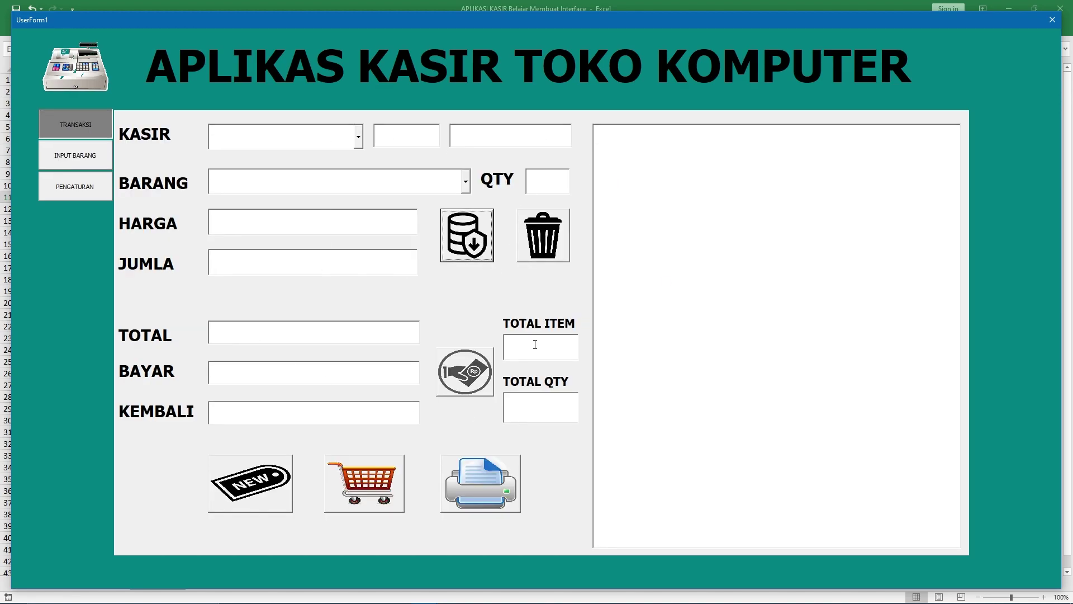
{"action": "left_click", "coordinate": [302, 411]}
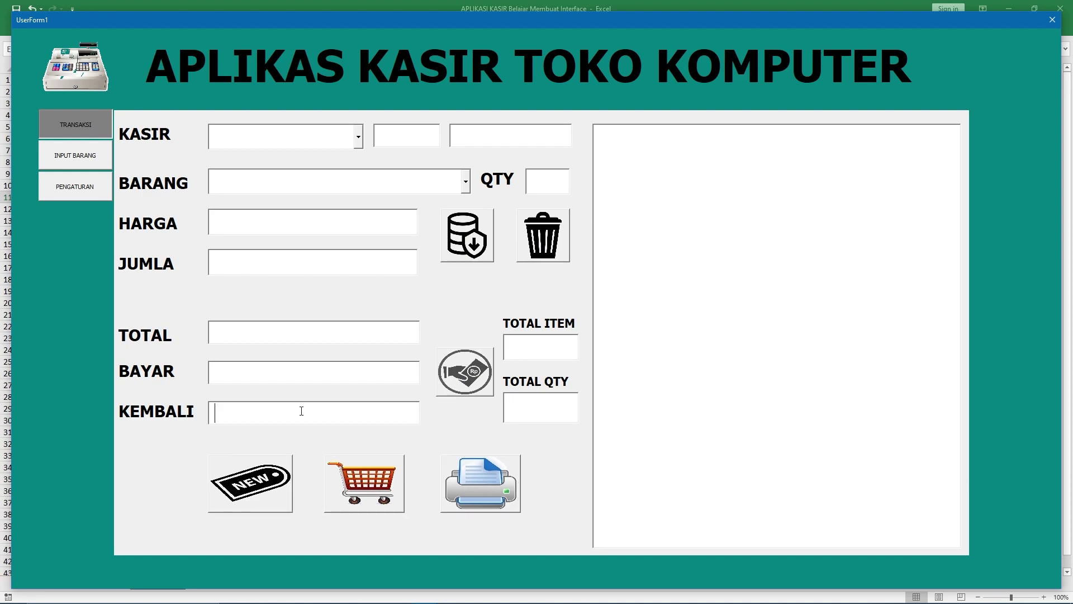